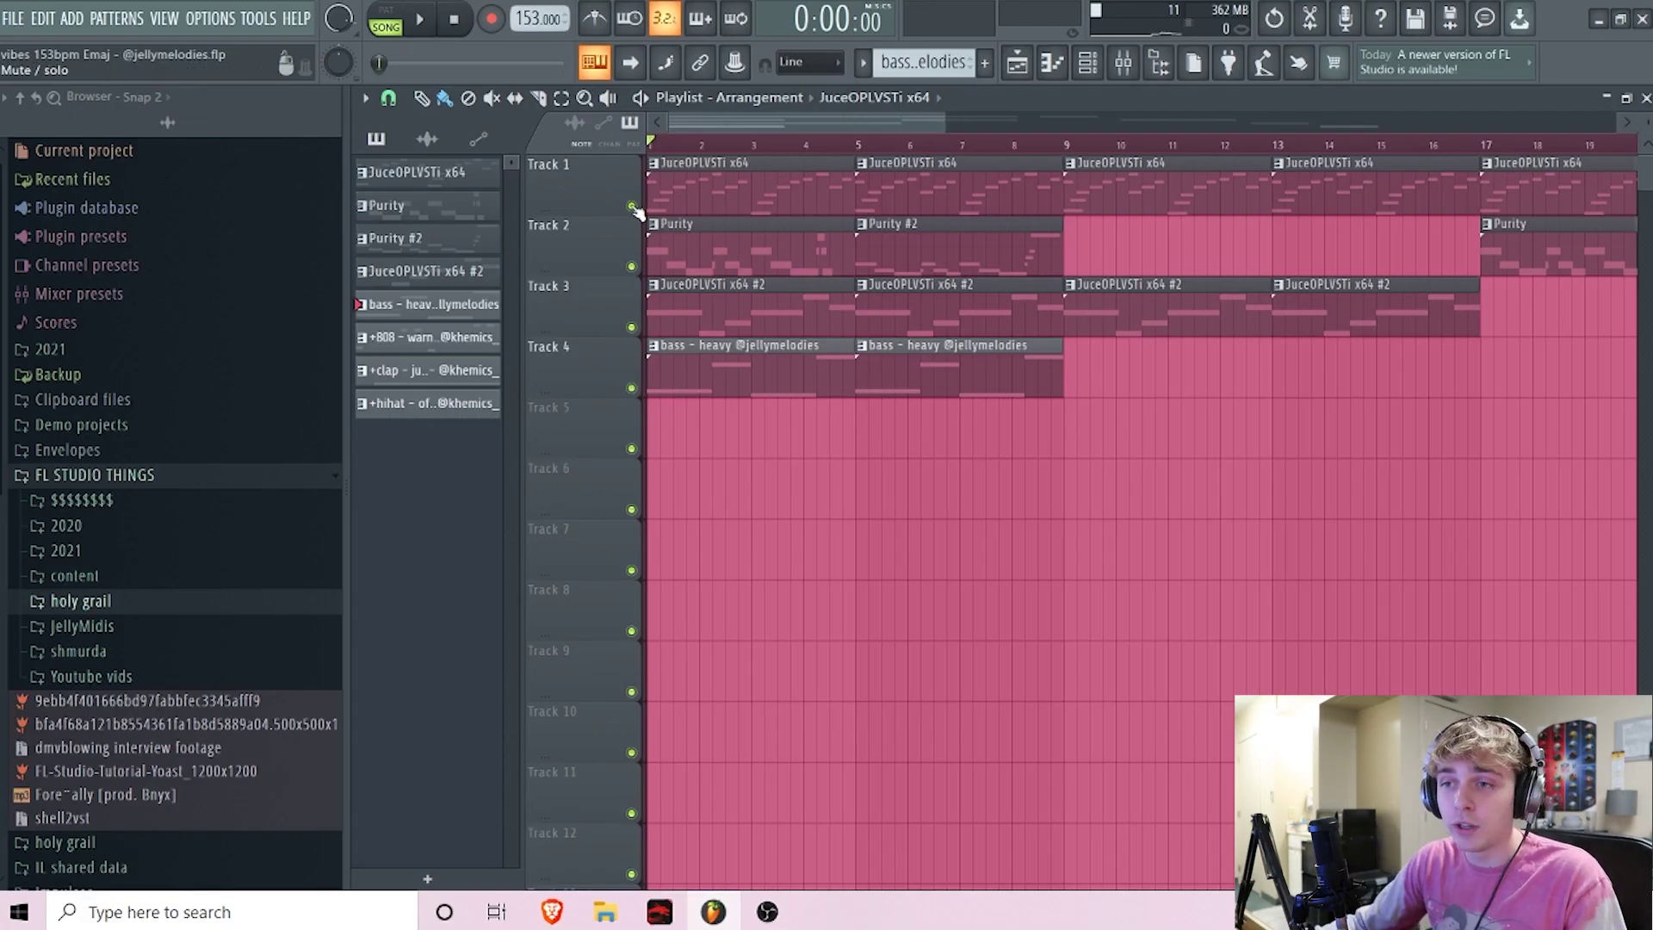
- Solo Track 1 and open its first JuceOPLVSTi x64 clip in the piano roll
left_click(631, 206, "ctrl")
double_click(680, 165)
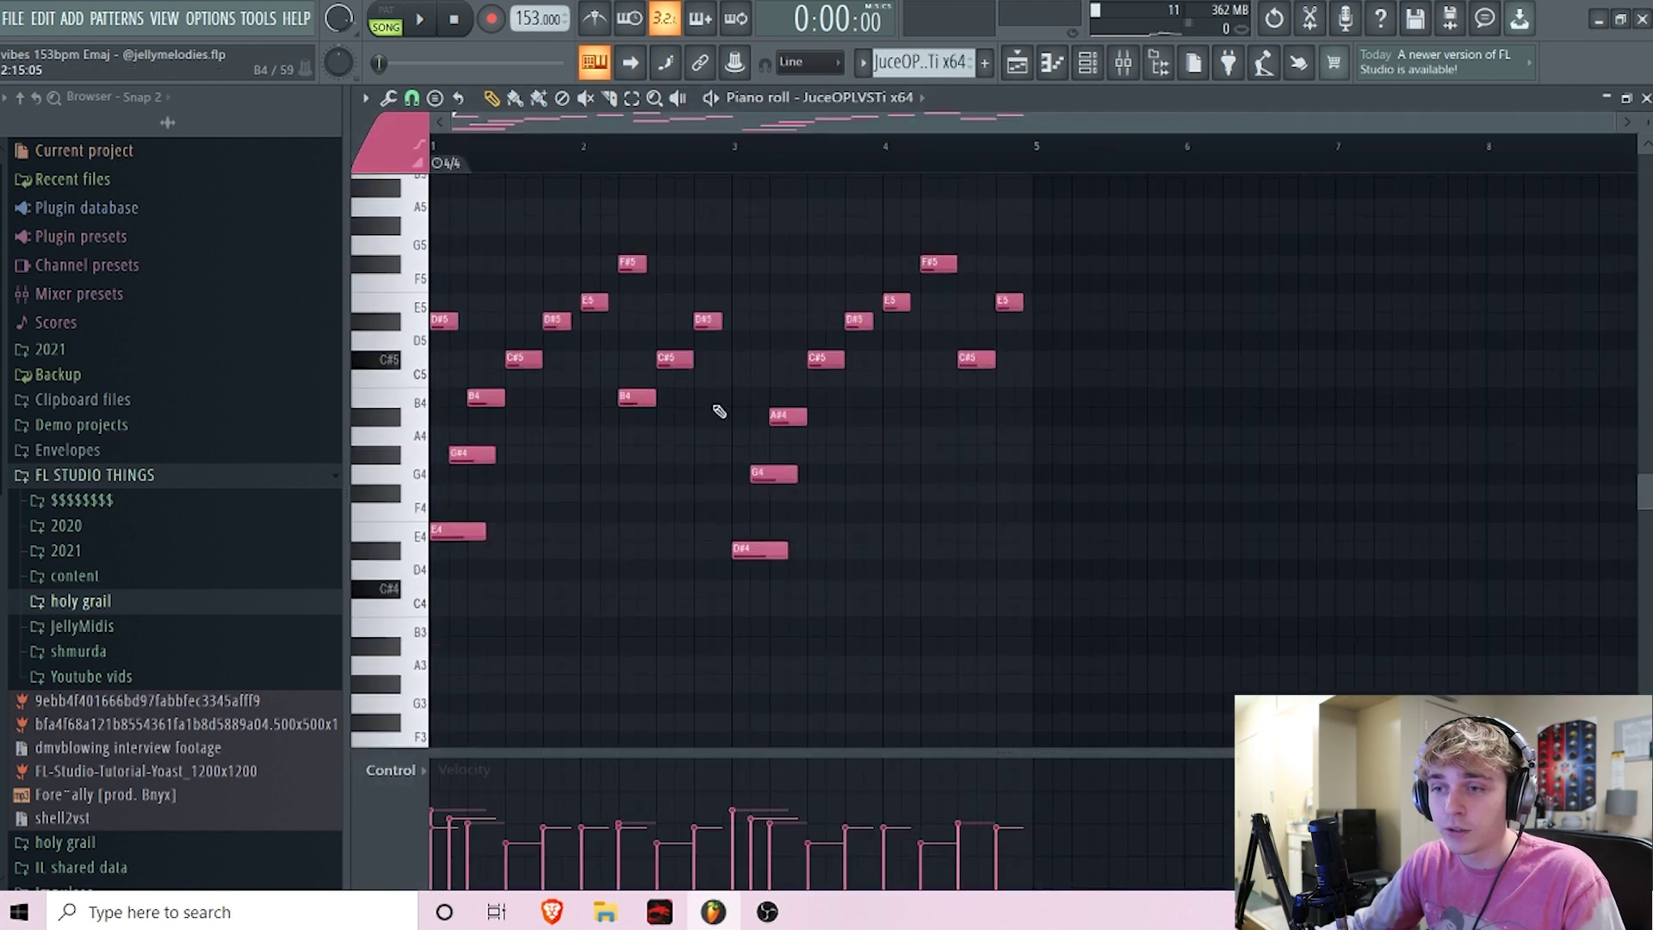
- View the JuceOPLVSTi x64 channel's synth interface, including its Modulator and Carrier settings, and close it
left_click(1087, 63)
left_click(1002, 294)
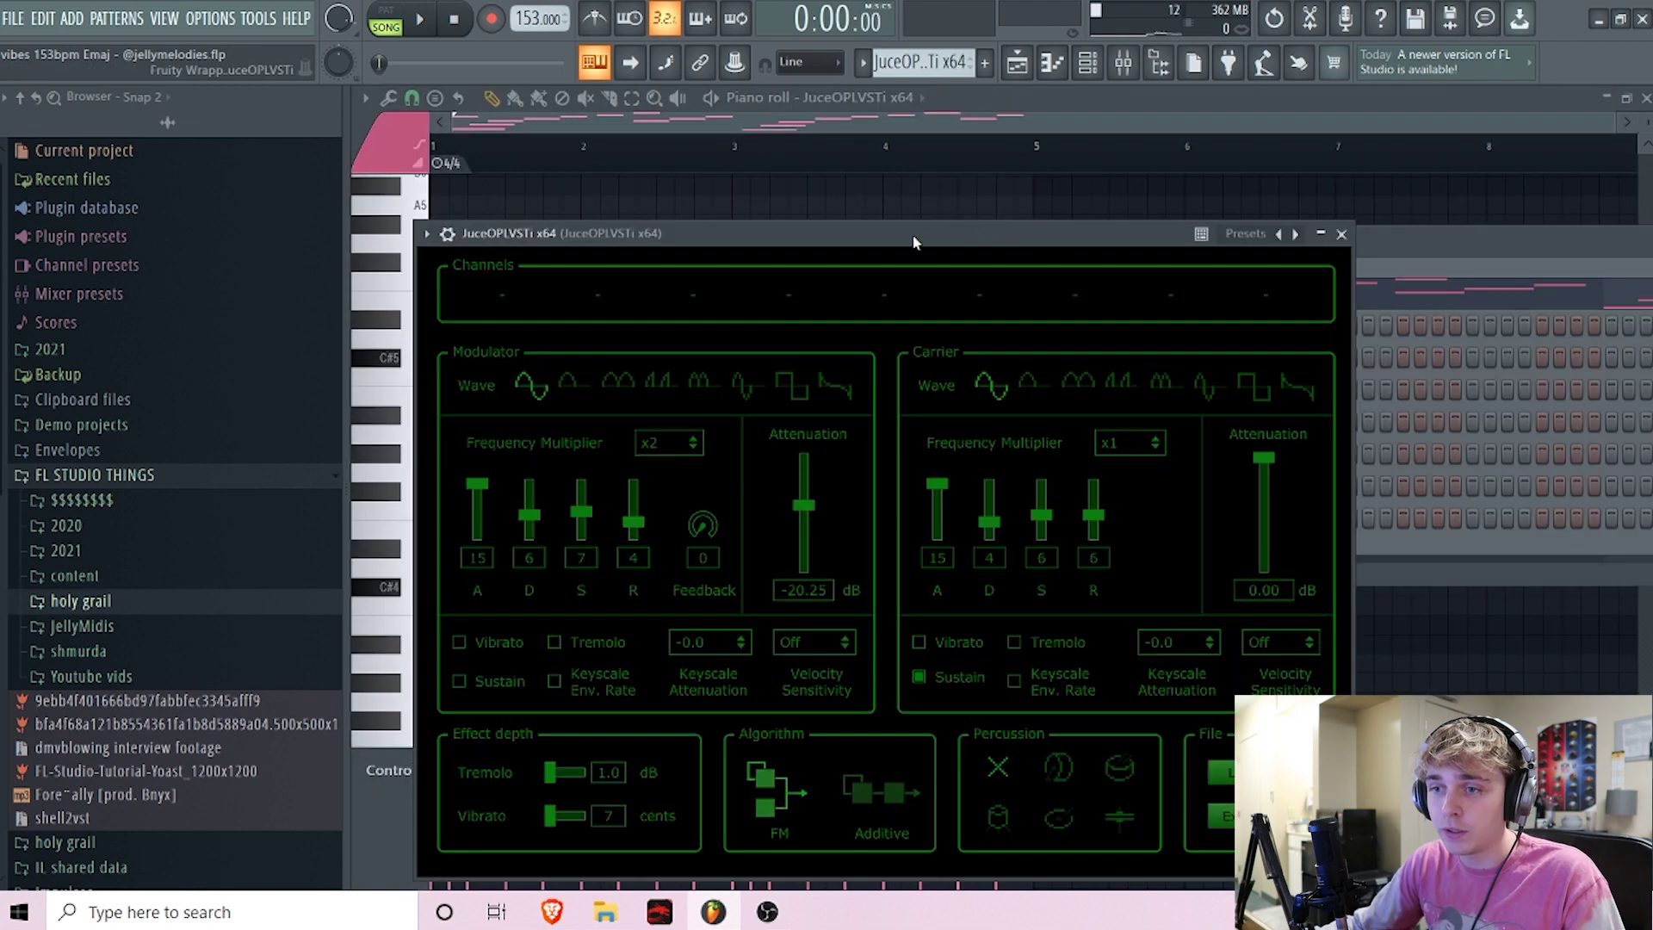
left_click_drag(917, 232, 1180, 112)
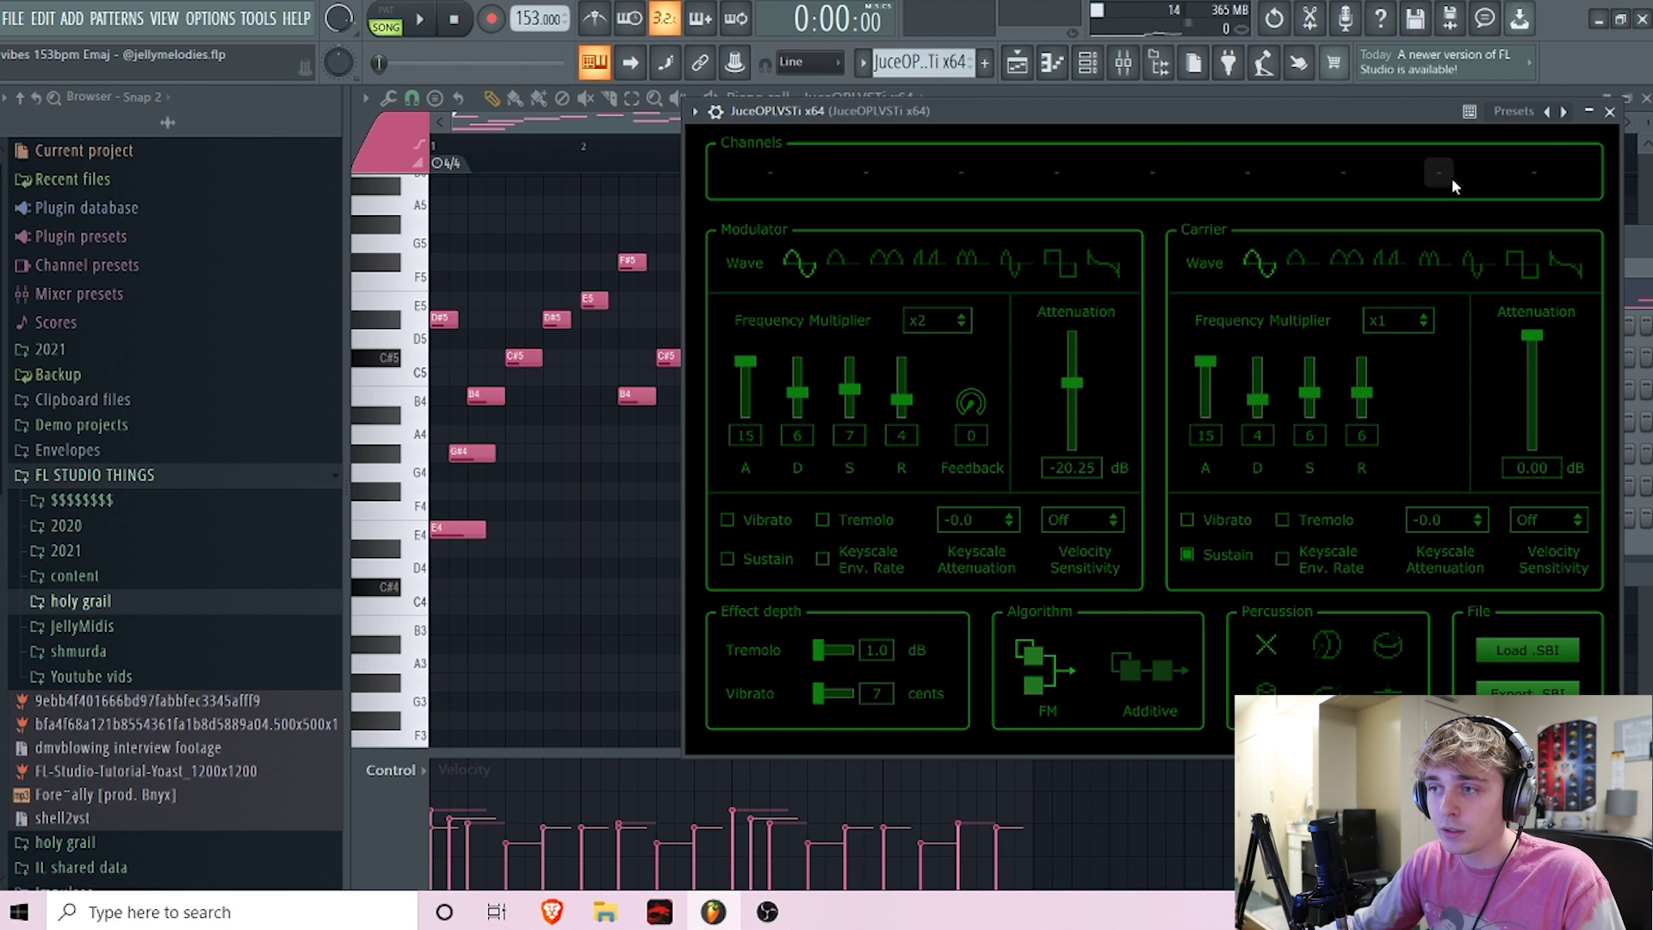
left_click(1609, 112)
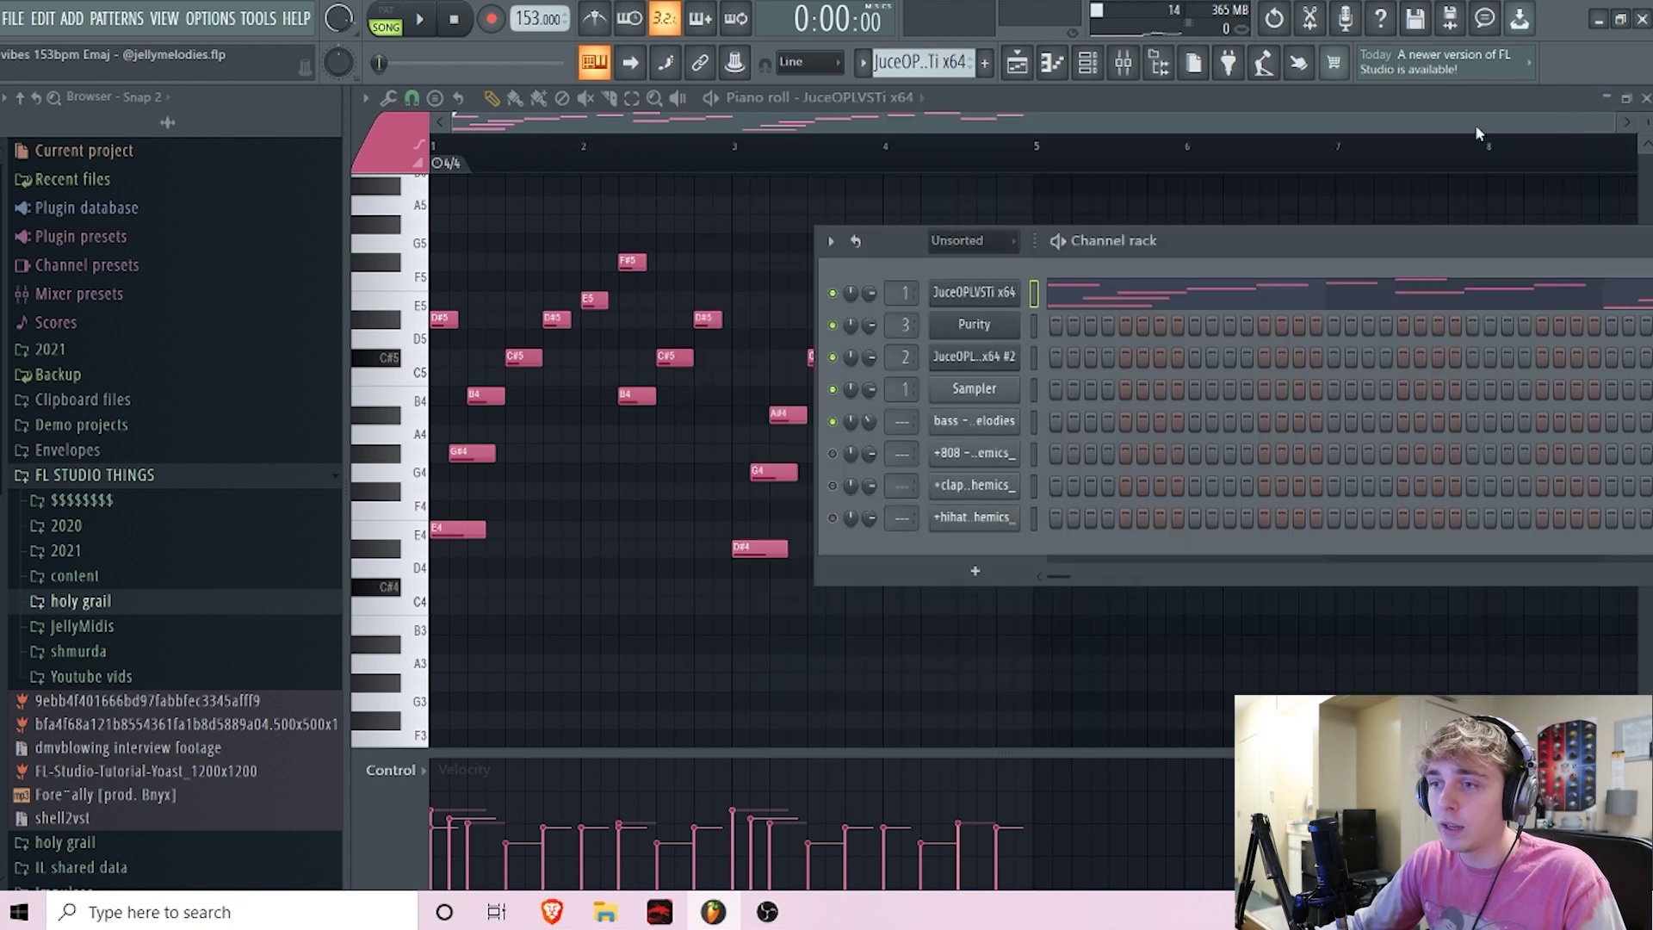
left_click(972, 297)
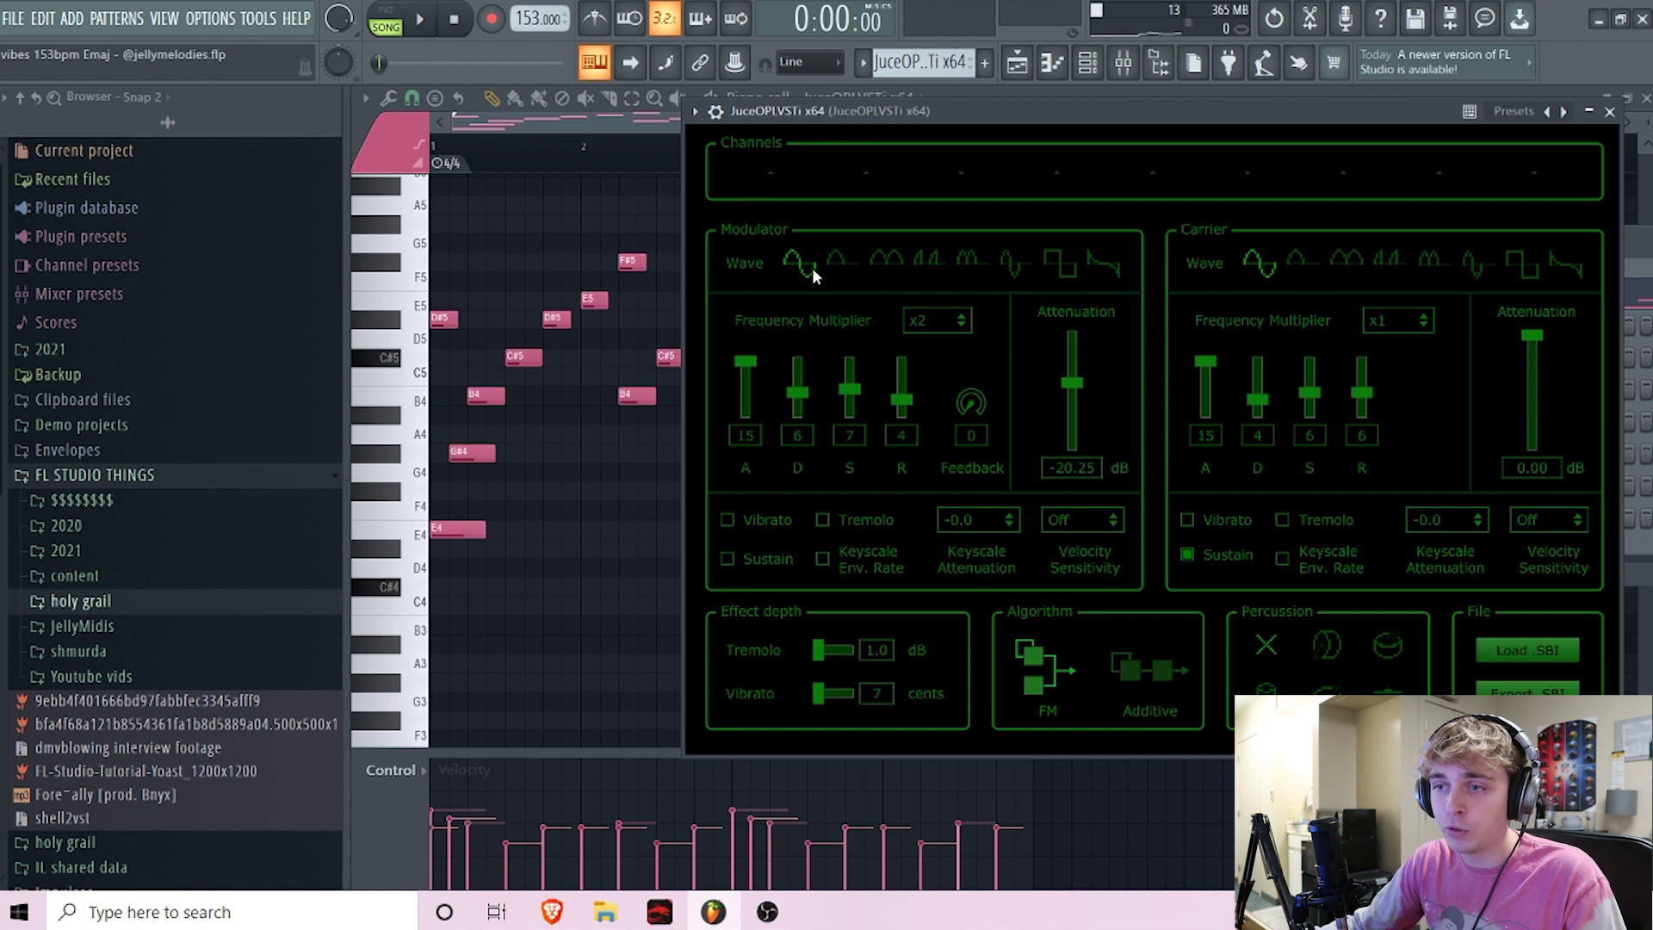
left_click(1609, 112)
- Check the effects on the JuceOPLVSTi x64 mixer track, including the Fruity Delay 3 slot
key("F9")
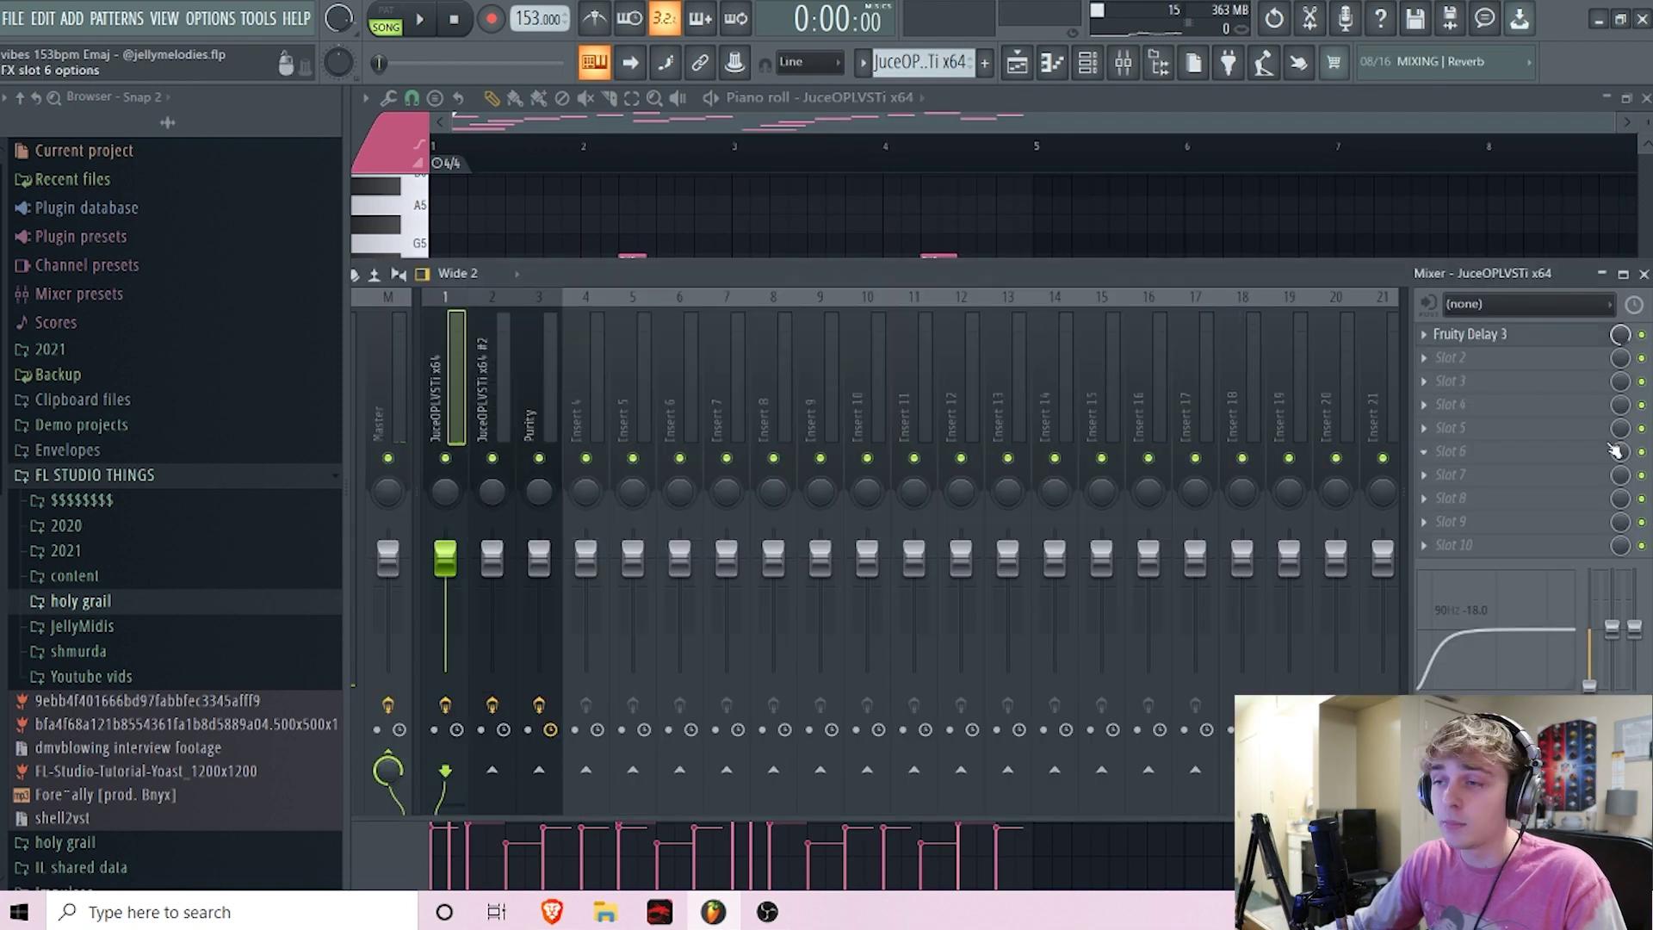
left_click(1519, 336)
key("Escape")
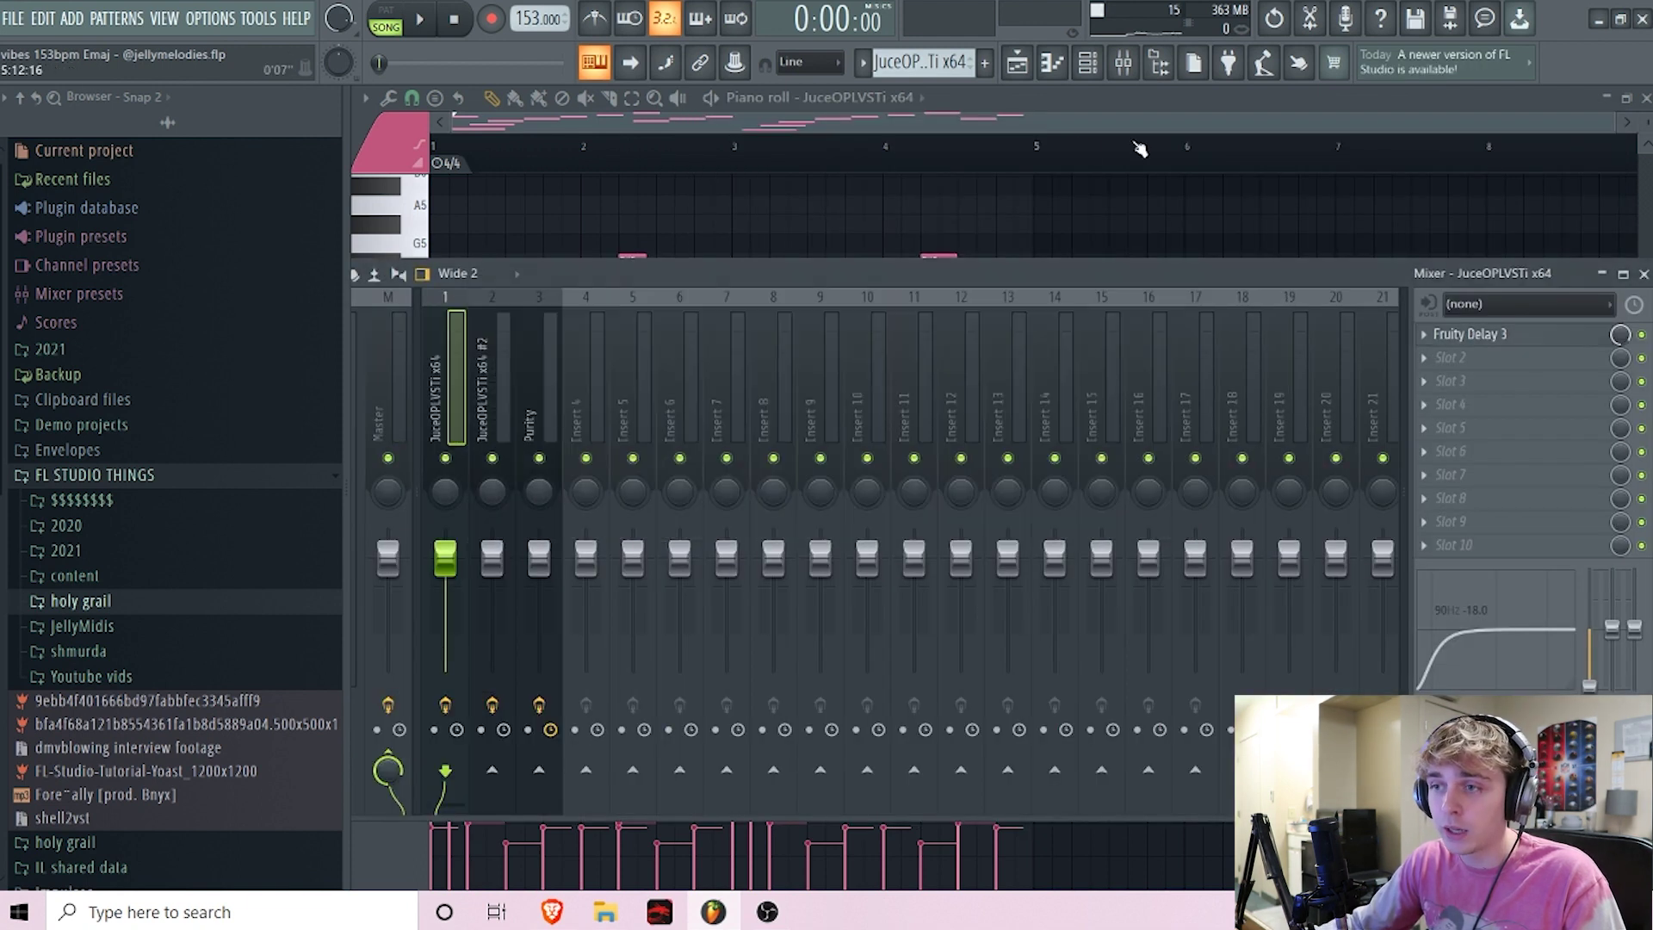
- Play the soloed JuceOPLVSTi x64 melody in the piano roll, stop it and return to the playlist
key("F9")
key("space")
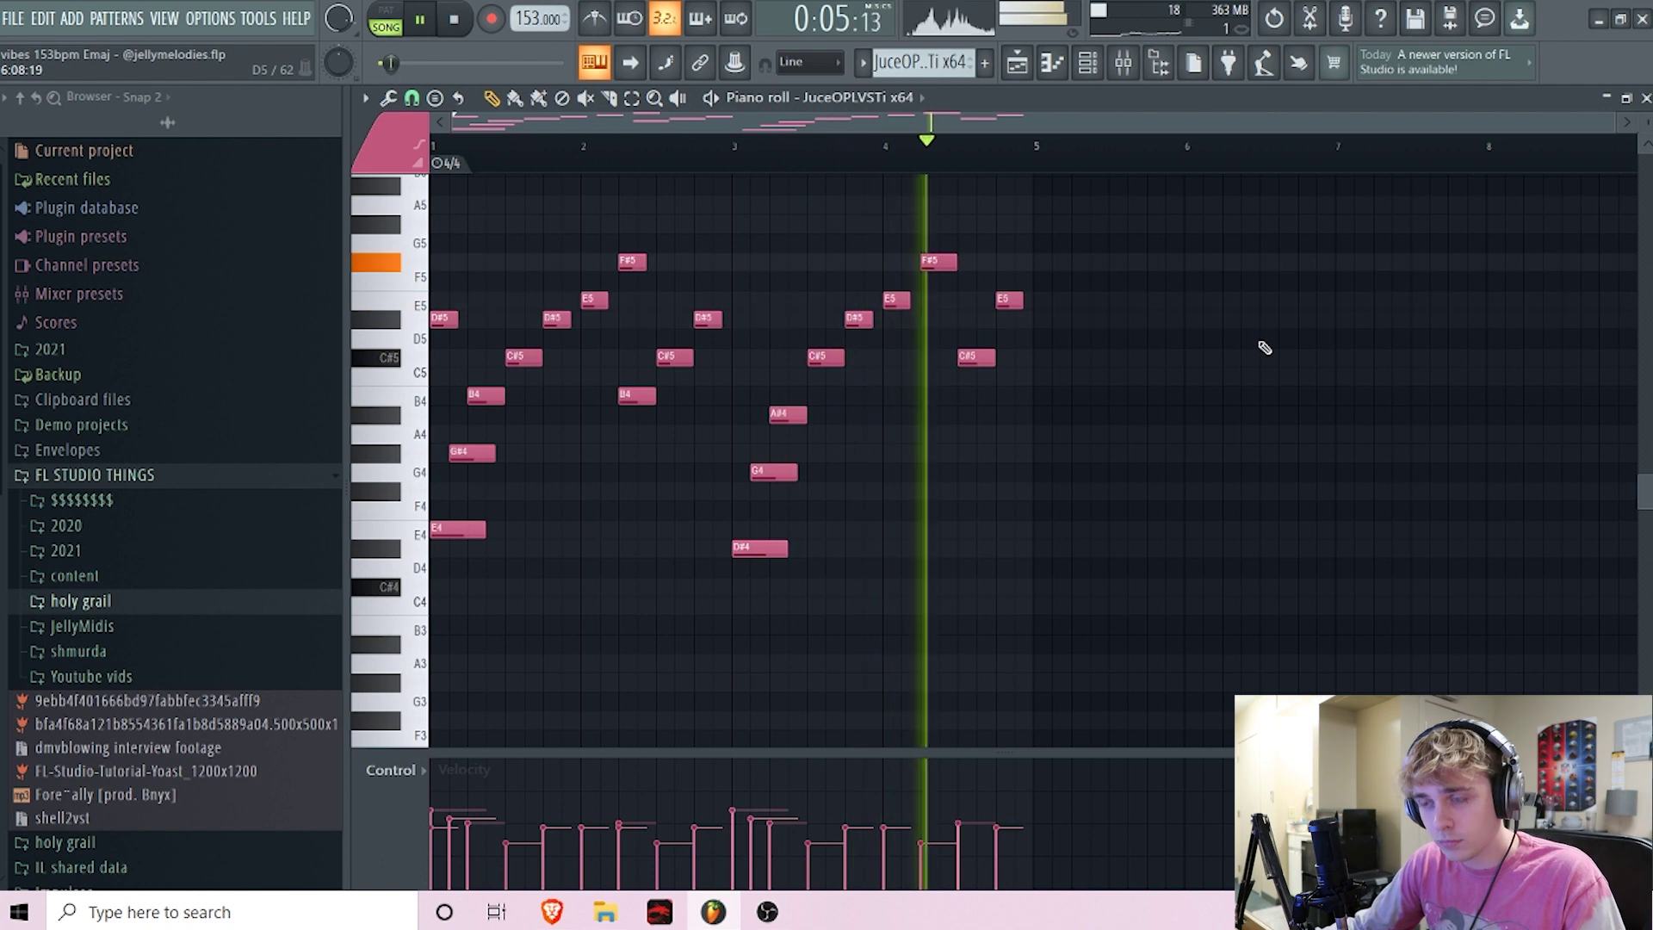
key("space")
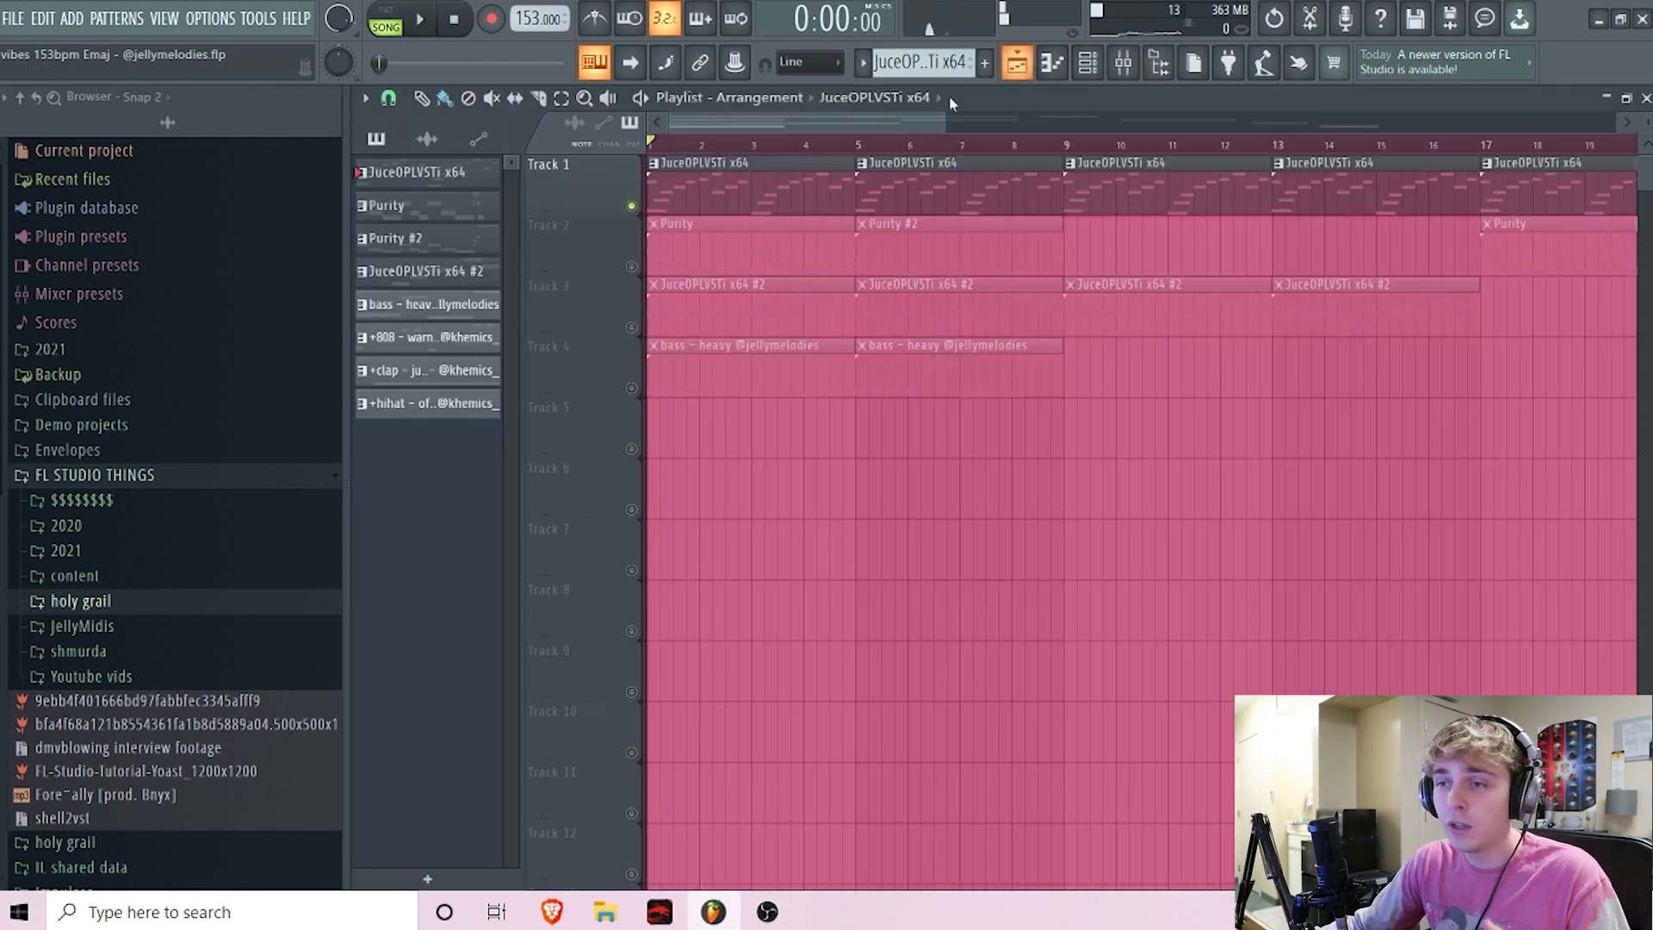
left_click(1017, 62)
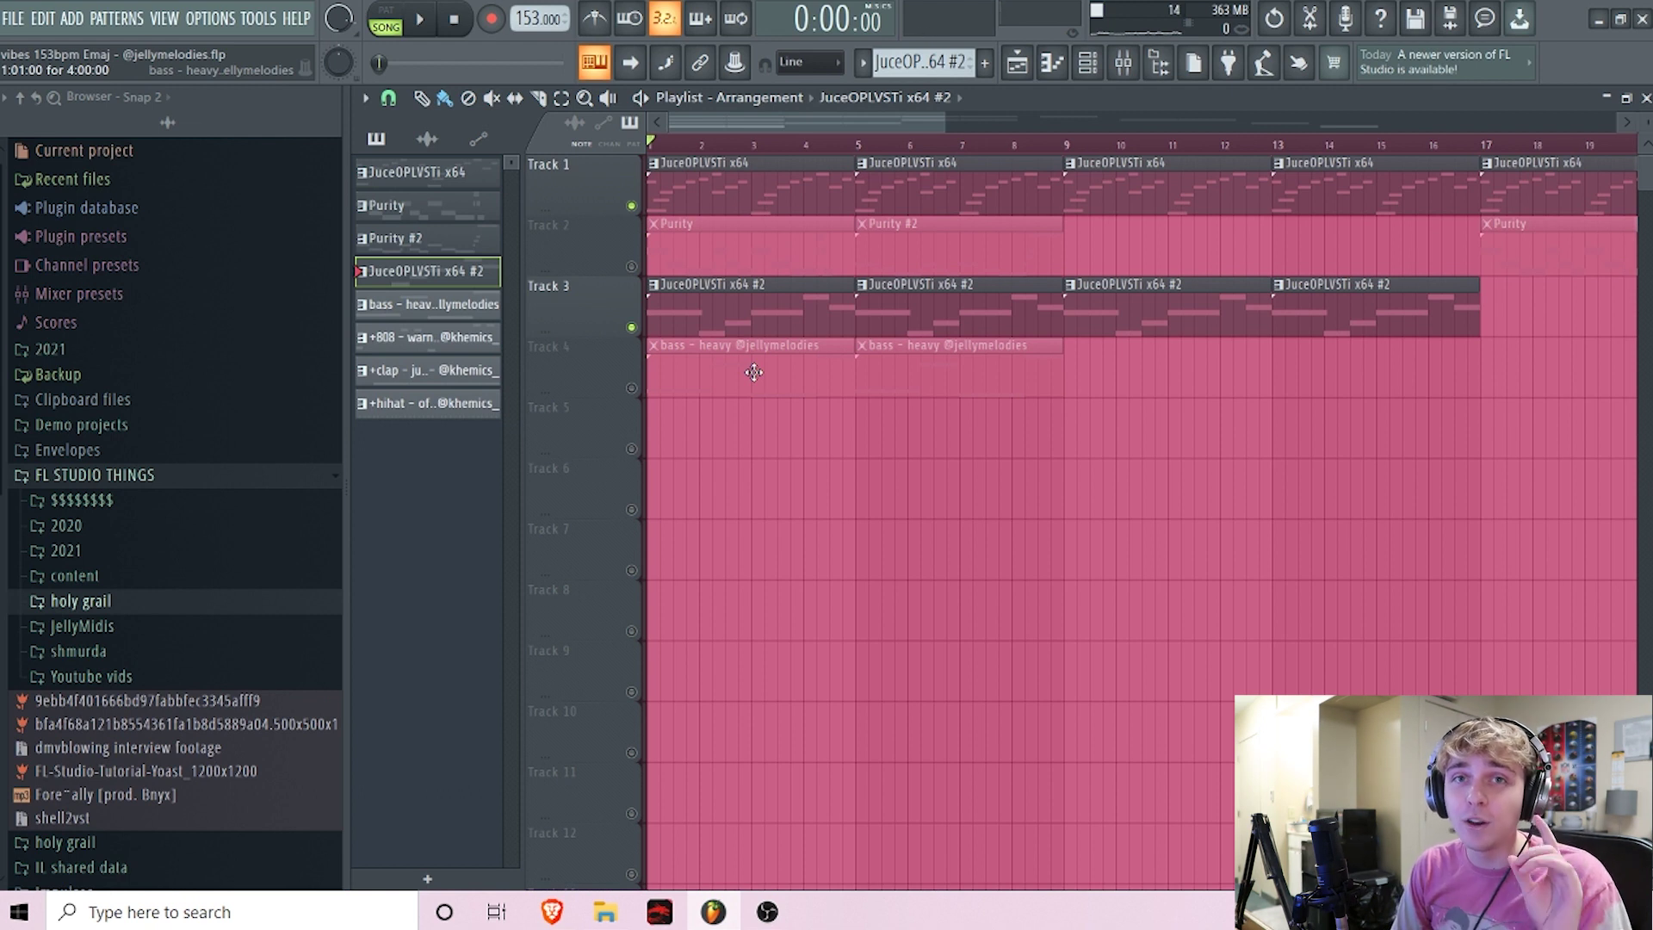
- Start a new empty project without saving changes to the vibes 153bpm project
left_click(42, 18)
mouse_move(14, 19)
left_click(29, 48)
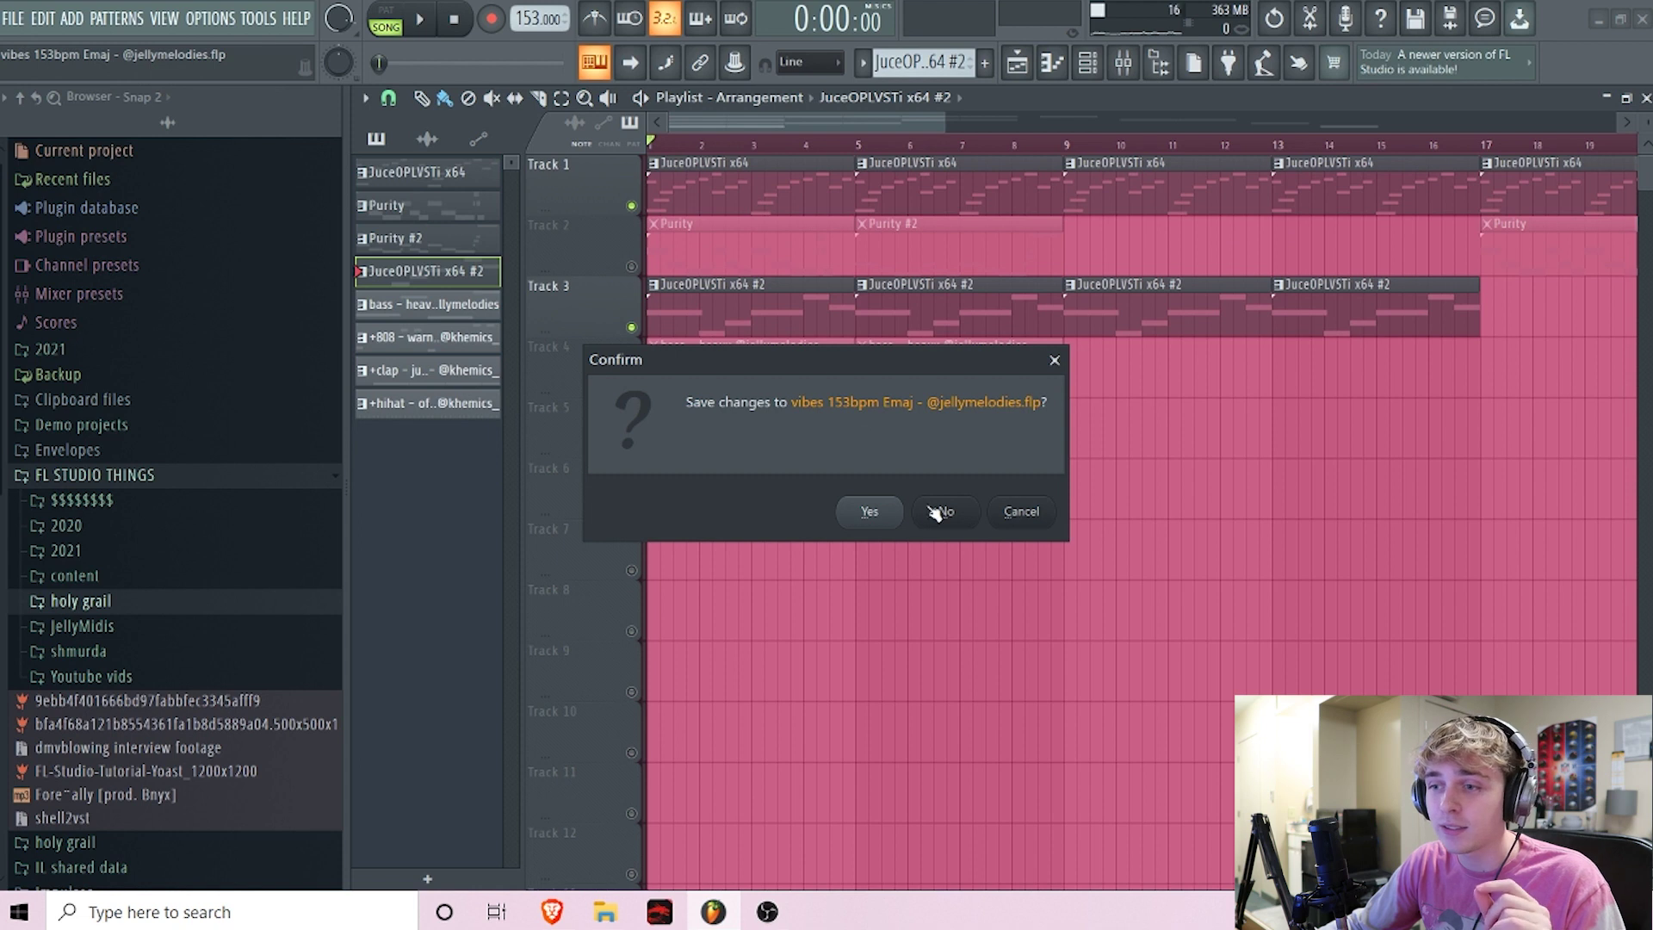
left_click(945, 510)
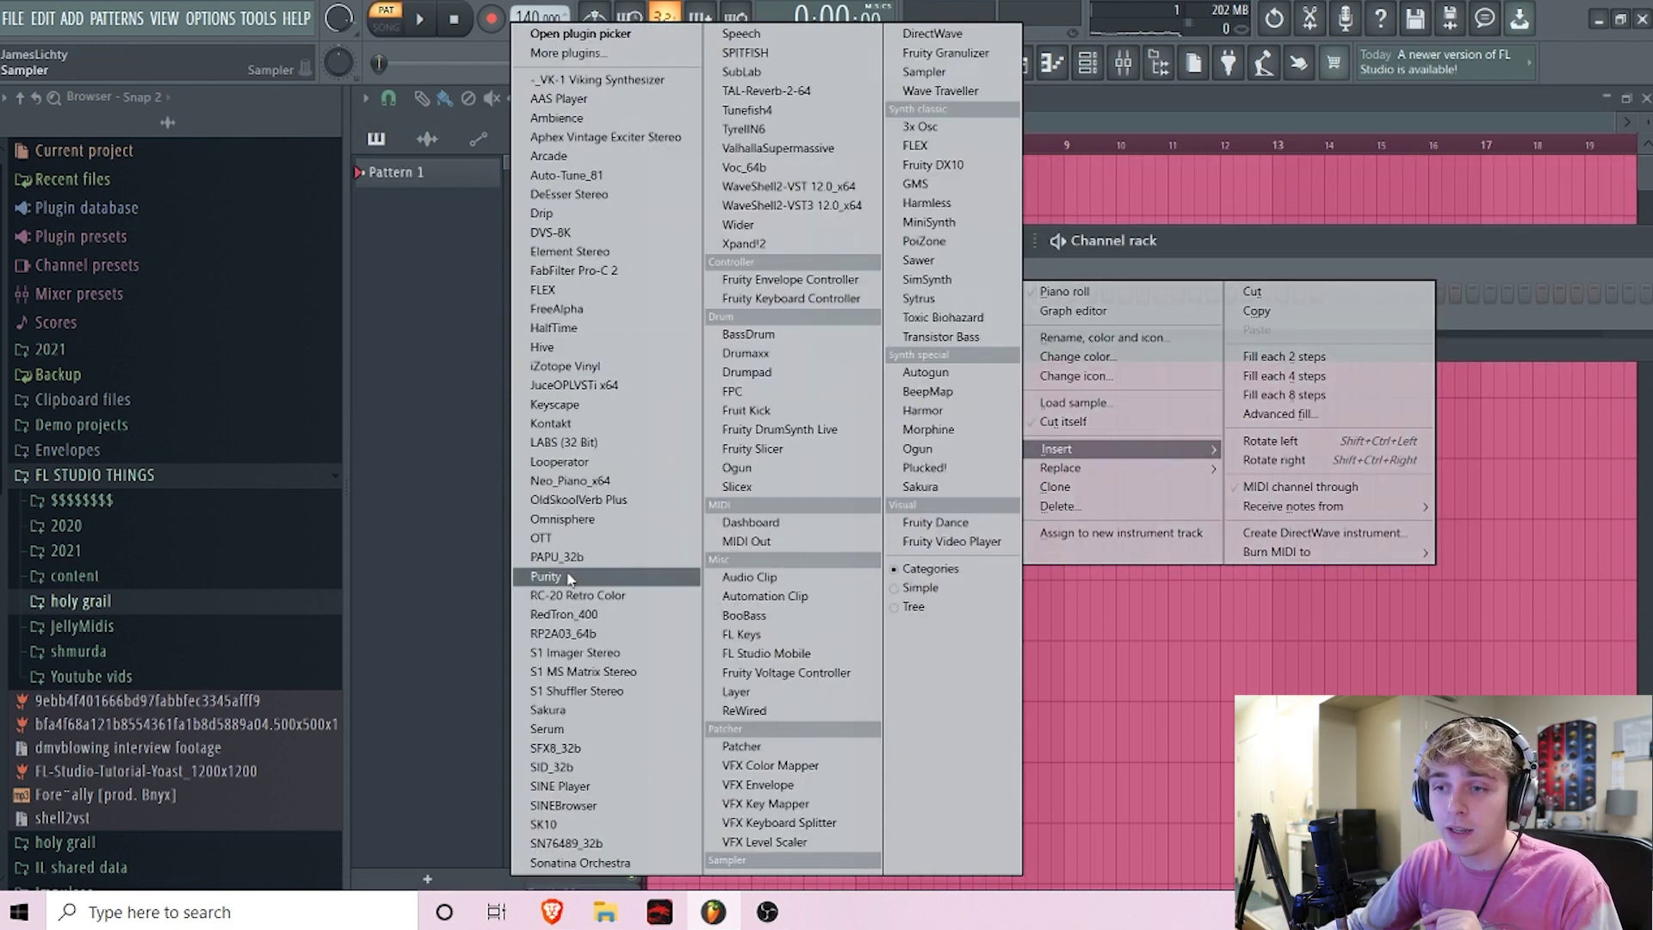
- Insert the RedTron_400 plugin as a new channel and load its MKII Flute preset
left_click(565, 614)
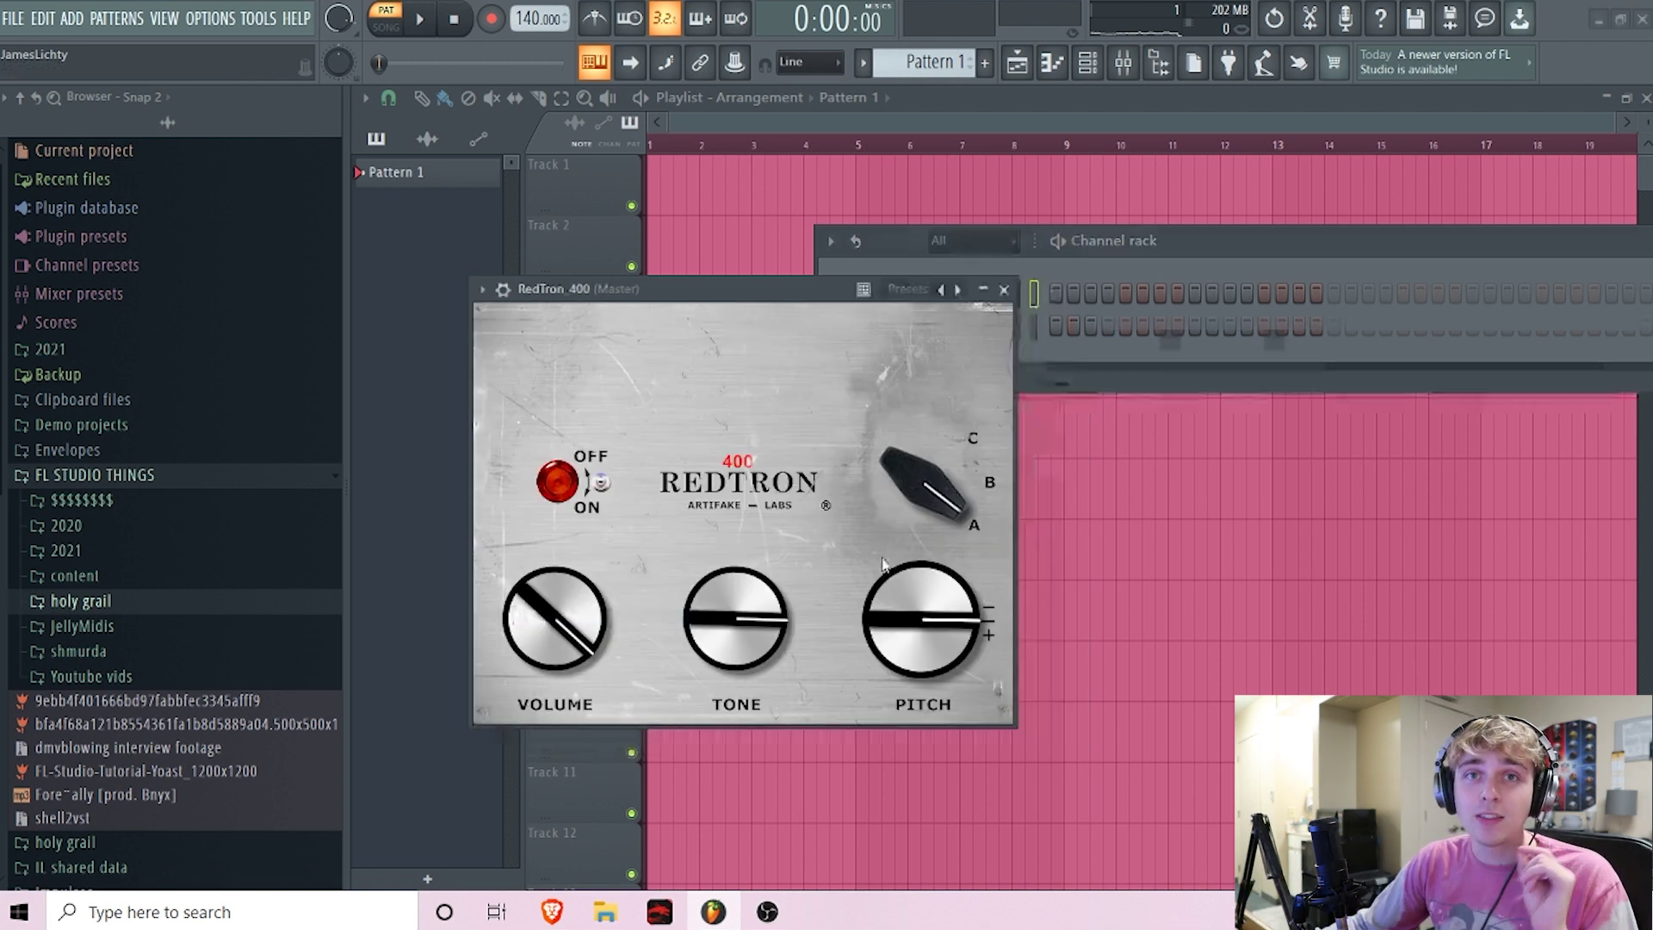
left_click_drag(758, 291, 788, 259)
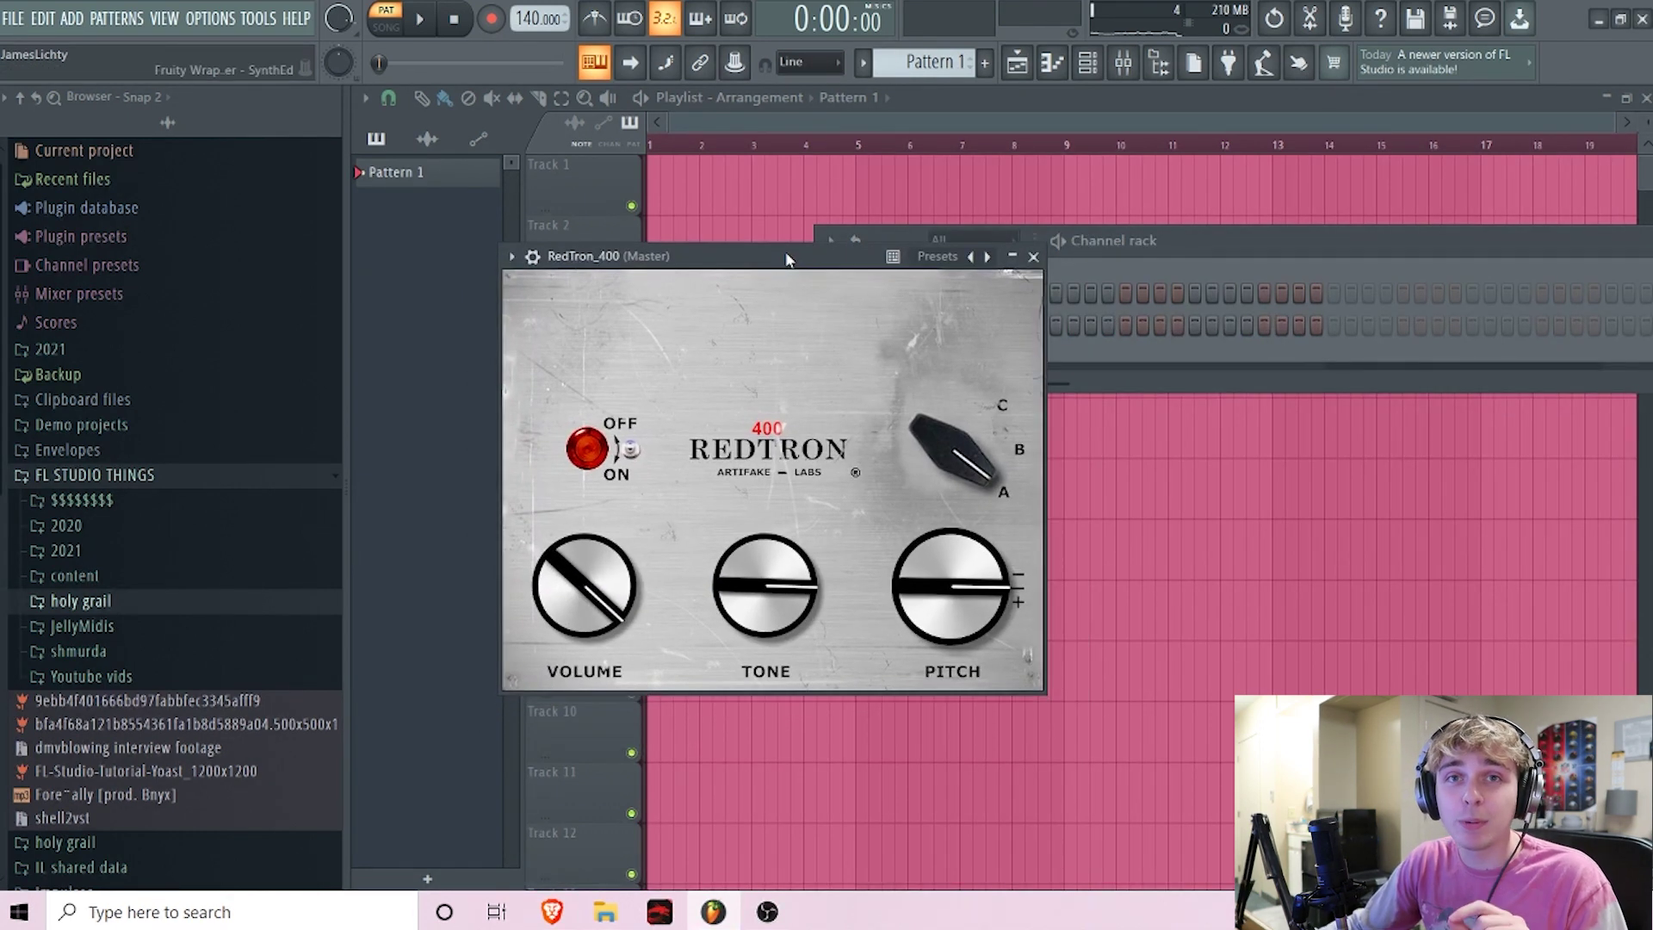
left_click(950, 262)
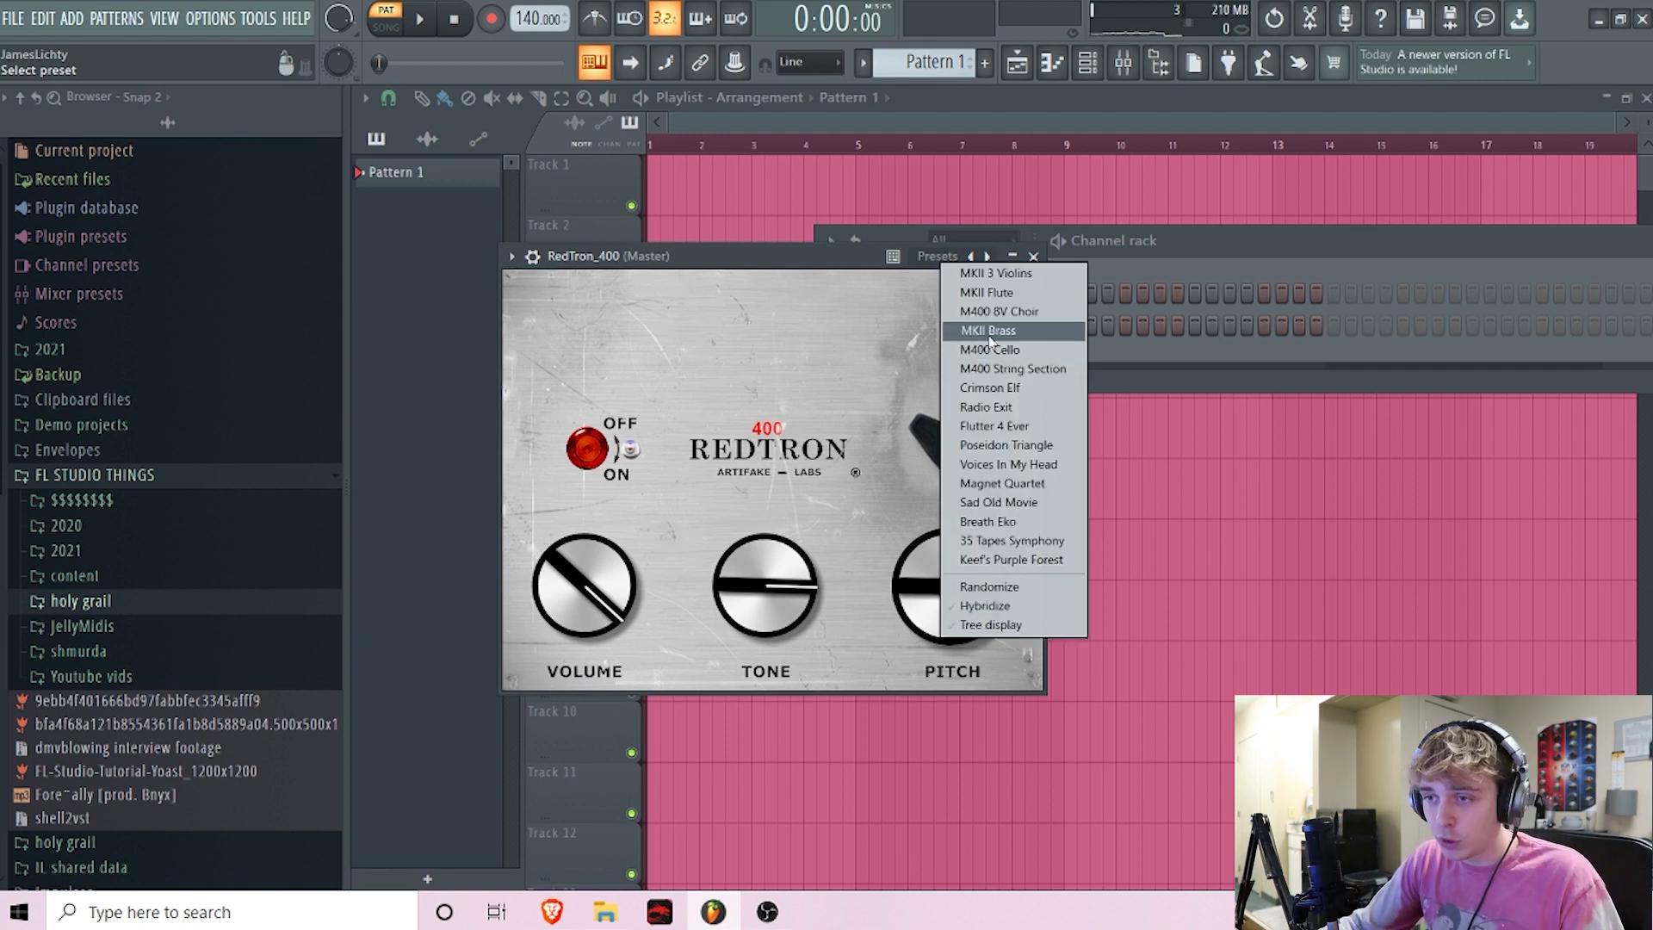
left_click(1006, 295)
- View the MKII Flute channel in the channel rack and its plugin interface, and close the interface
left_click(760, 234)
left_click(1087, 65)
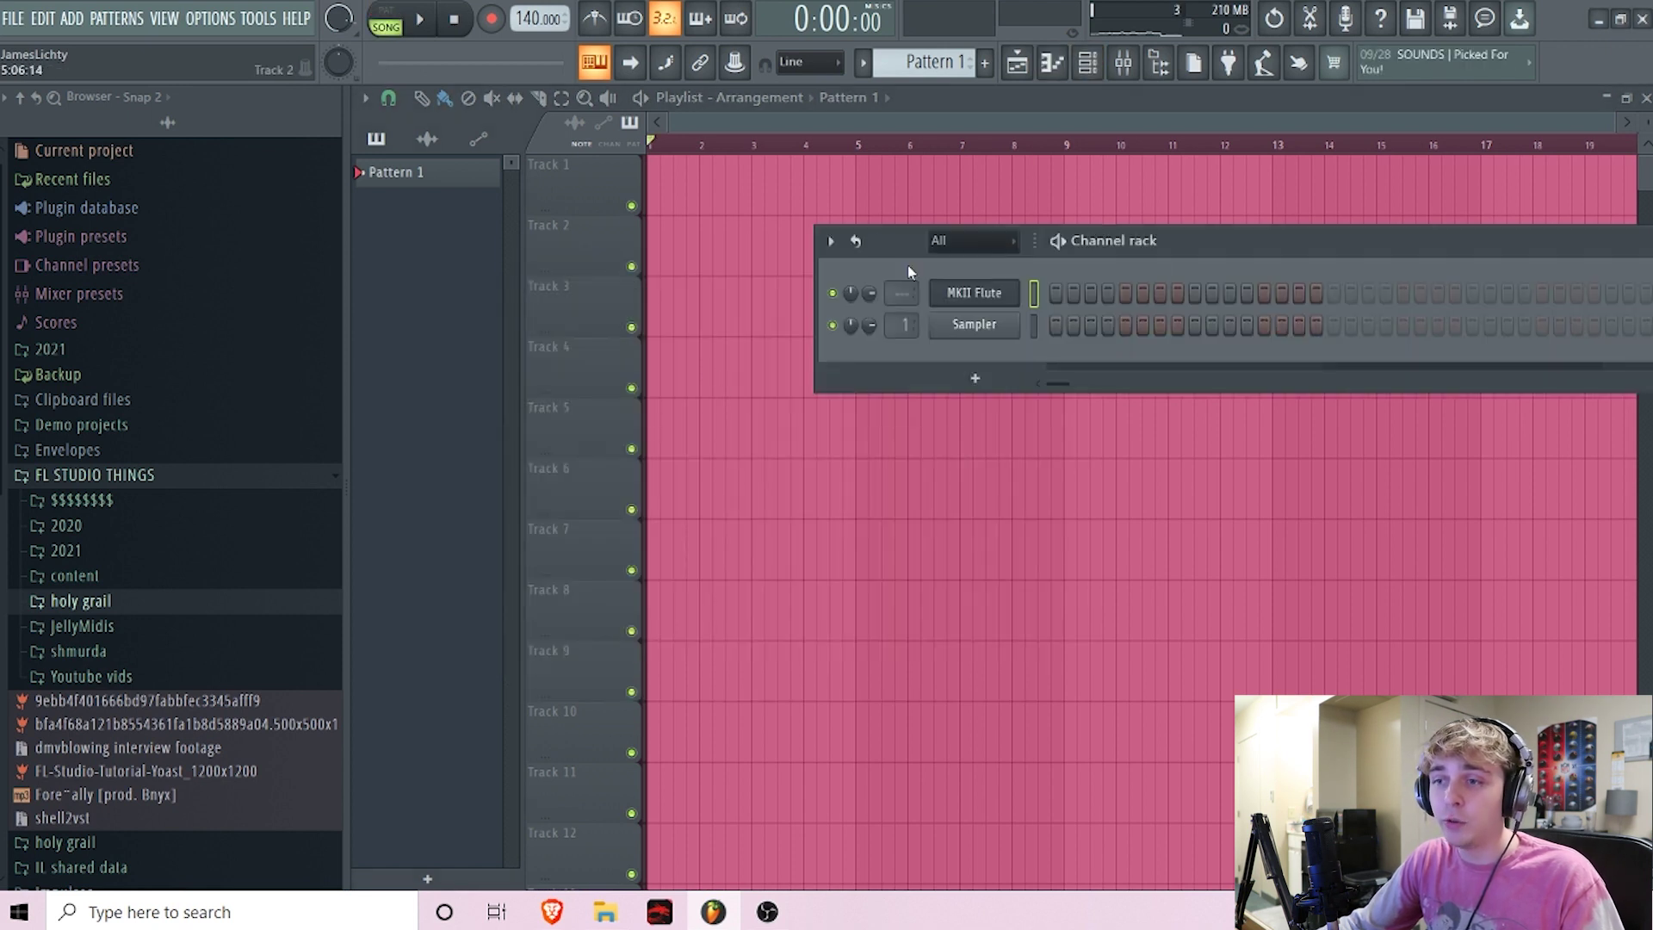
left_click(975, 294)
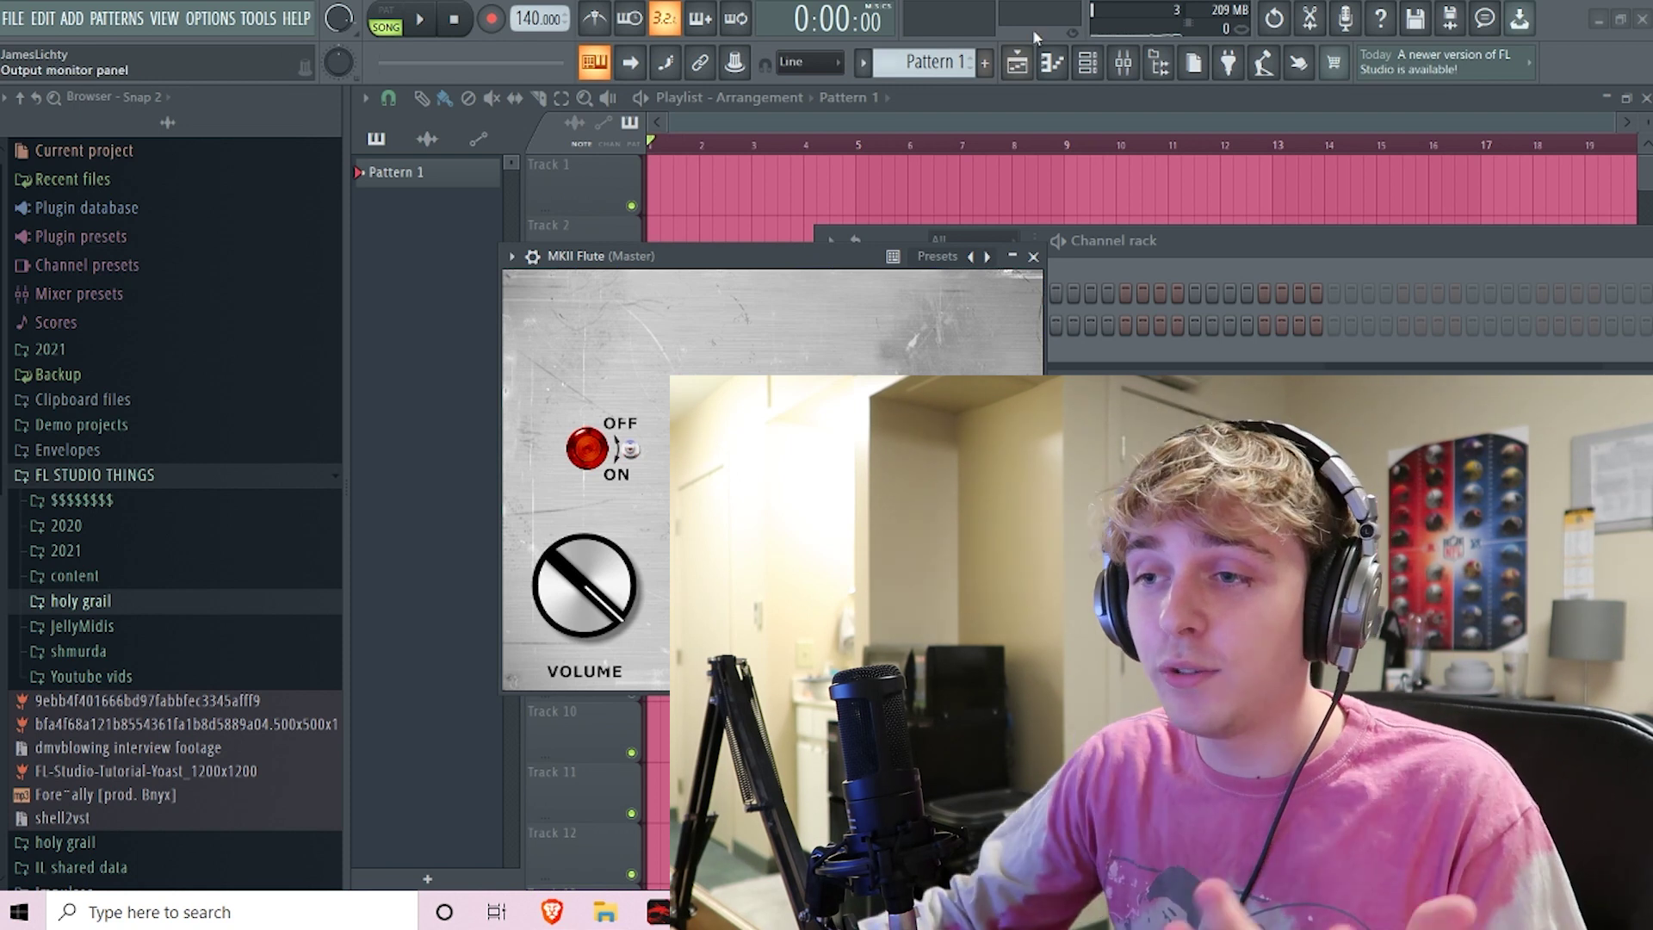
left_click(1032, 257)
- Open the flute 140bpm project and check its instruments in the channel rack
left_click(13, 19)
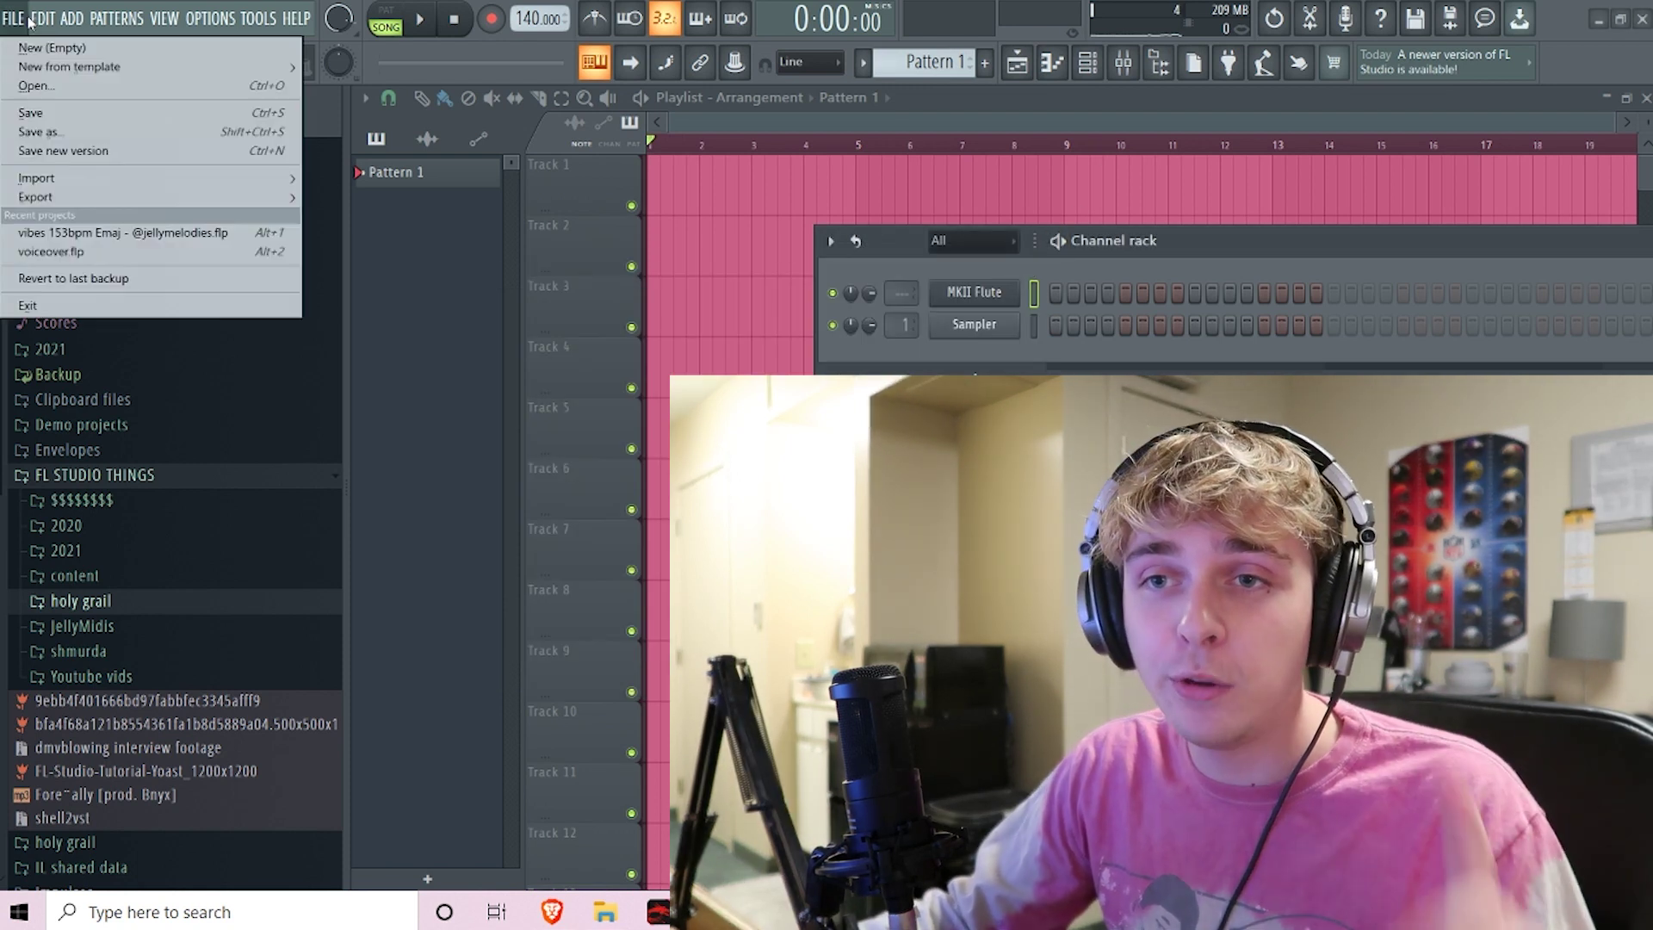
left_click(95, 232)
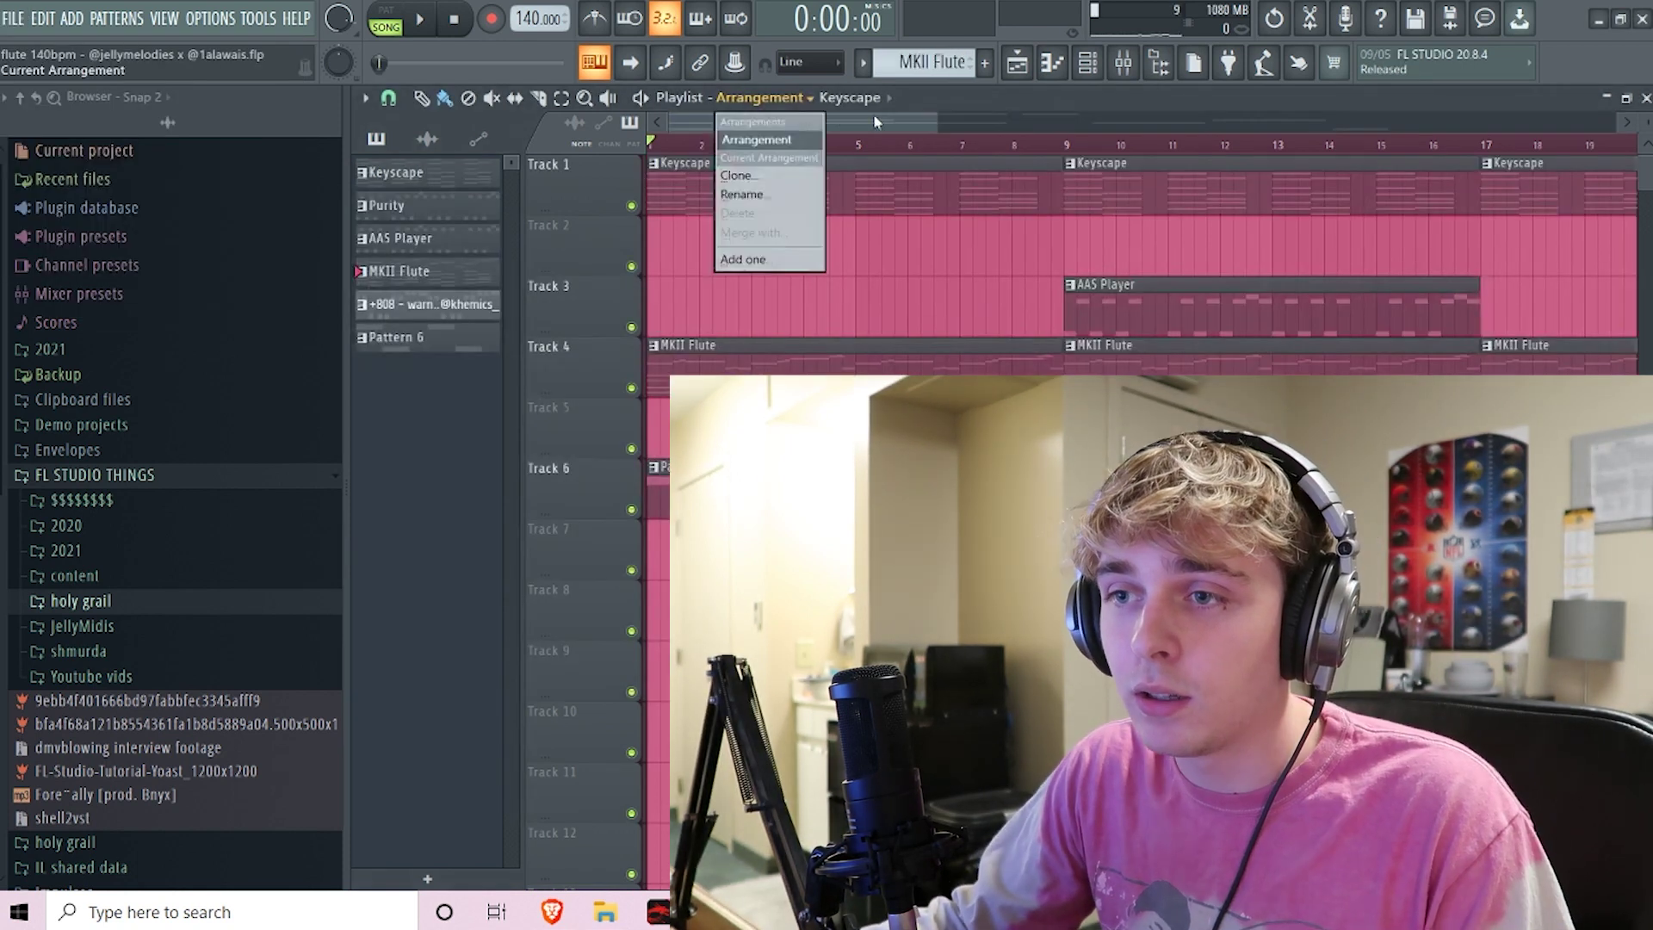
left_click(1087, 62)
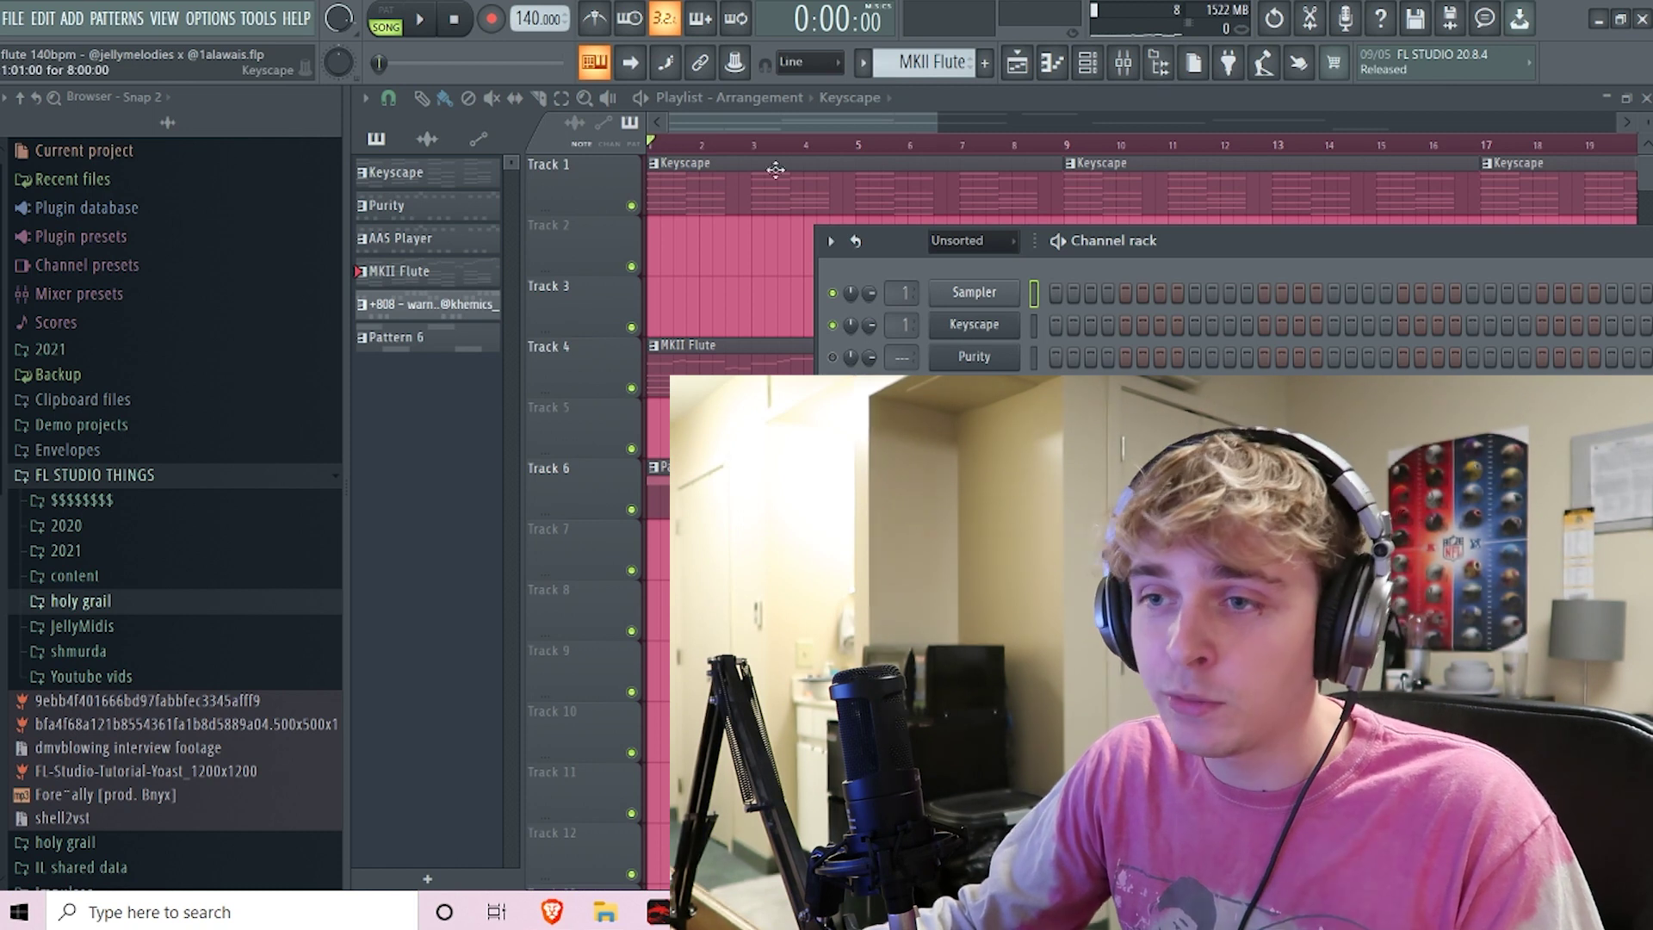
key("F6")
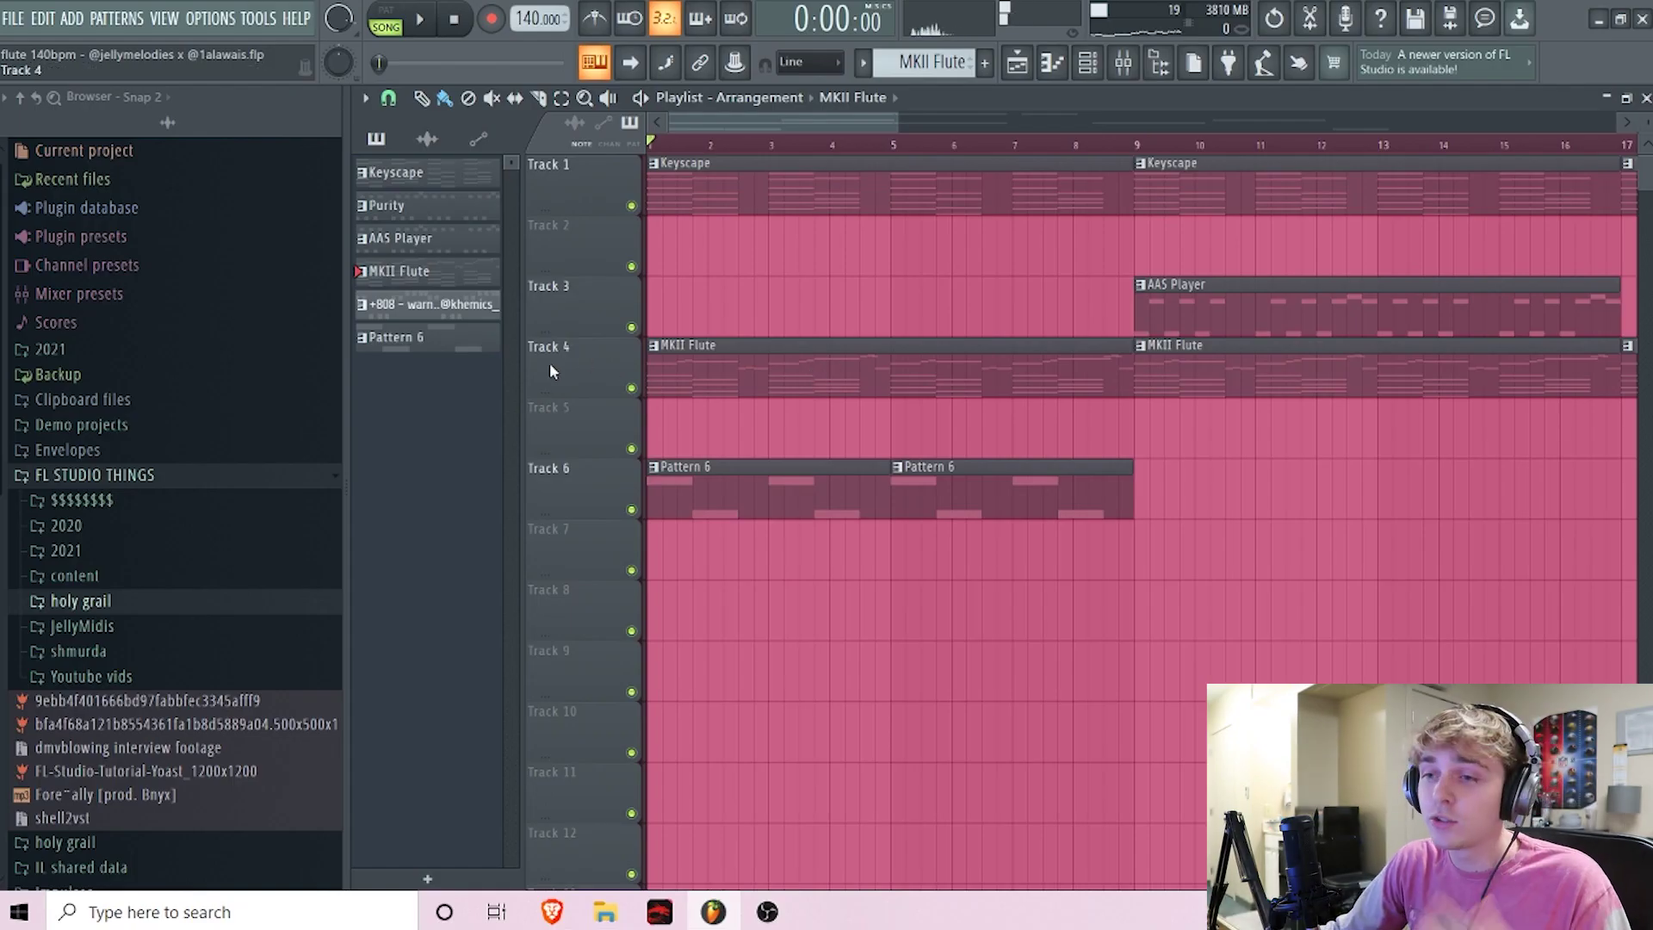
- Solo Track 4 and open its first MKII Flute clip in the piano roll
left_click(632, 389)
left_click(633, 389)
right_click(632, 389)
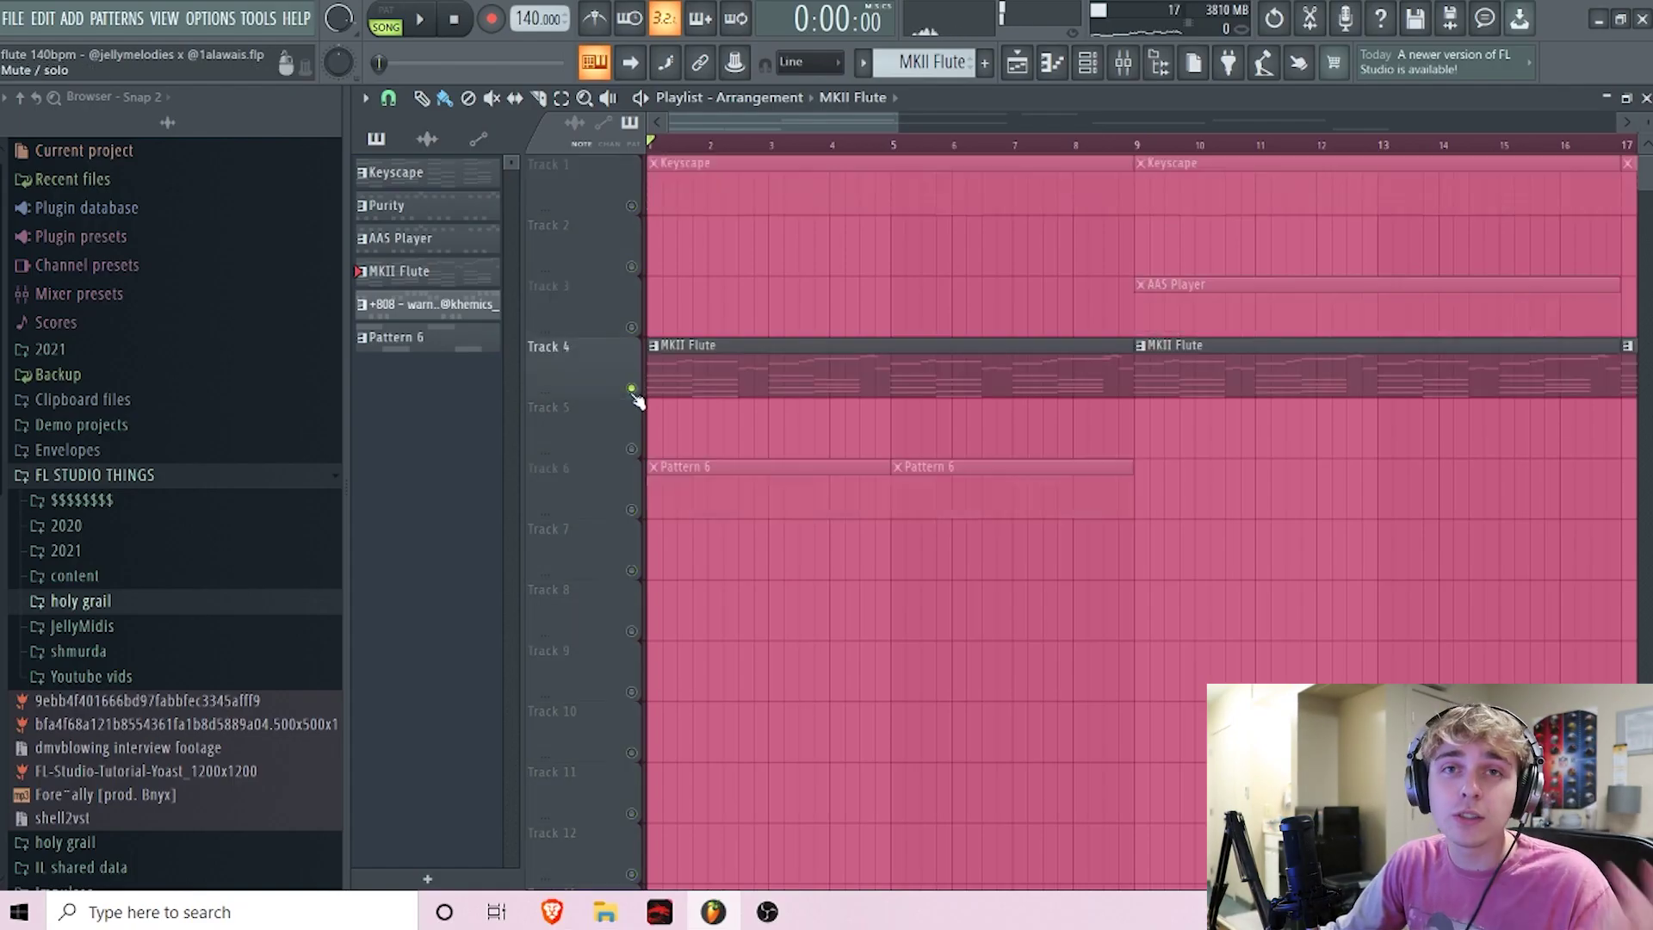
double_click(684, 391)
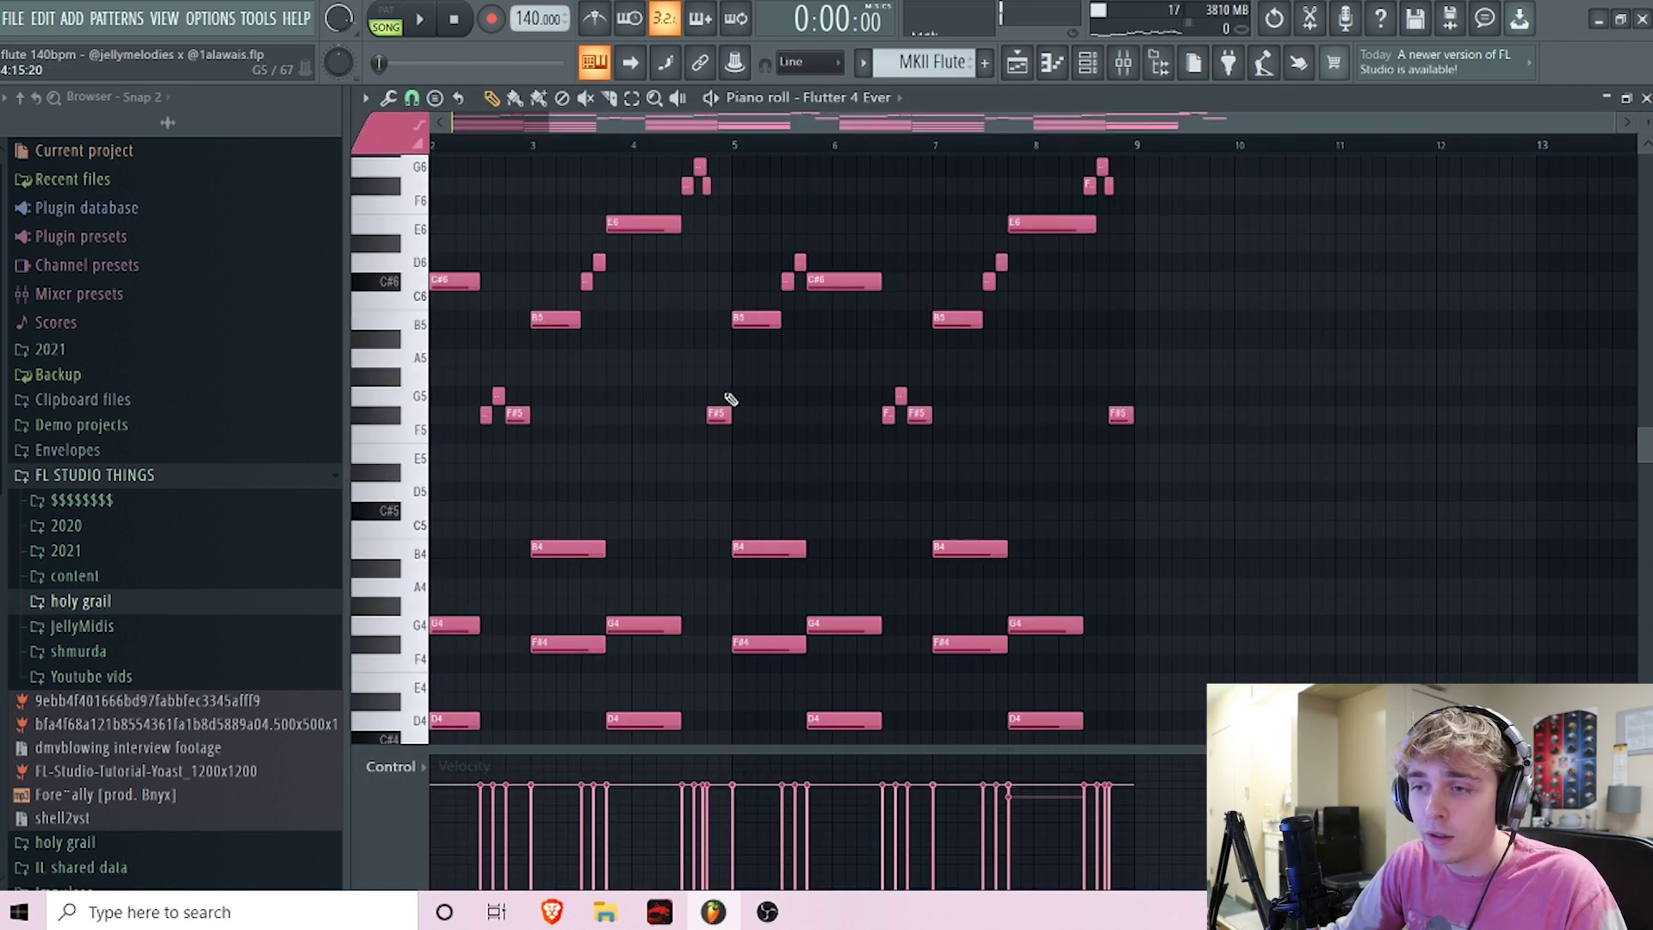
- Examine the Flutter 4 Ever melody and chord notes in the piano roll and play the pattern back
scroll(620, 374, "left", 2)
scroll(559, 414, "up", 3)
scroll(628, 469, "down", 3)
scroll(664, 479, "up", 2)
scroll(634, 358, "down", 3)
scroll(634, 358, "down", 1)
scroll(635, 358, "up", 1)
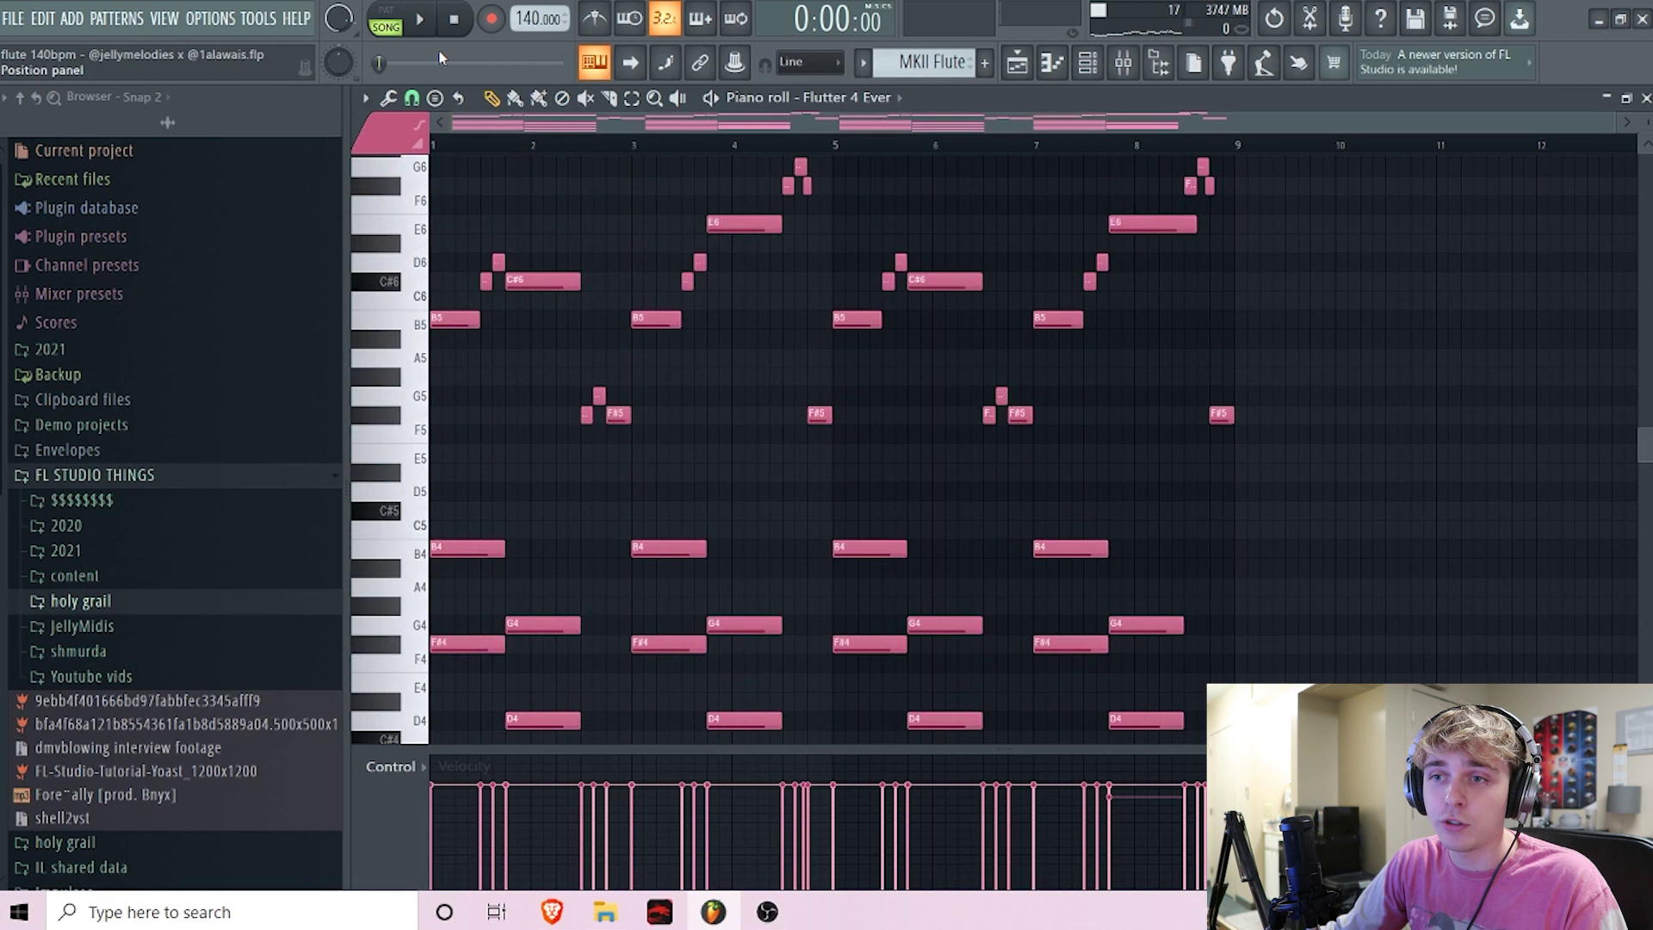
left_click(423, 30)
scroll(937, 472, "up", 3)
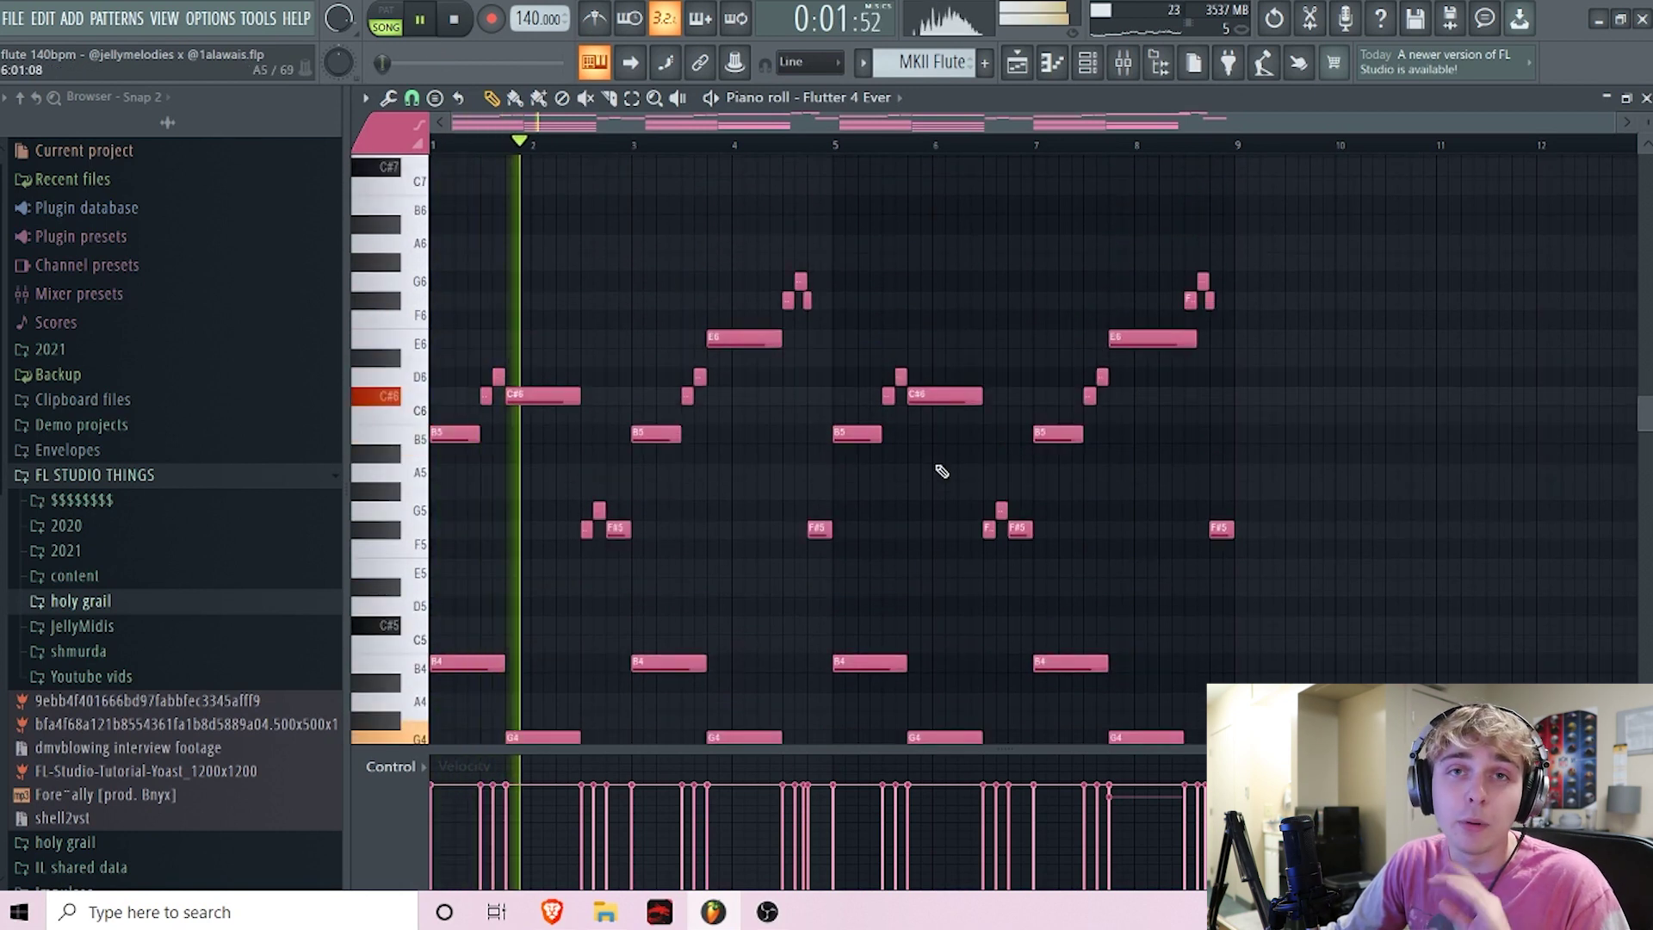
scroll(955, 517, "down", 6)
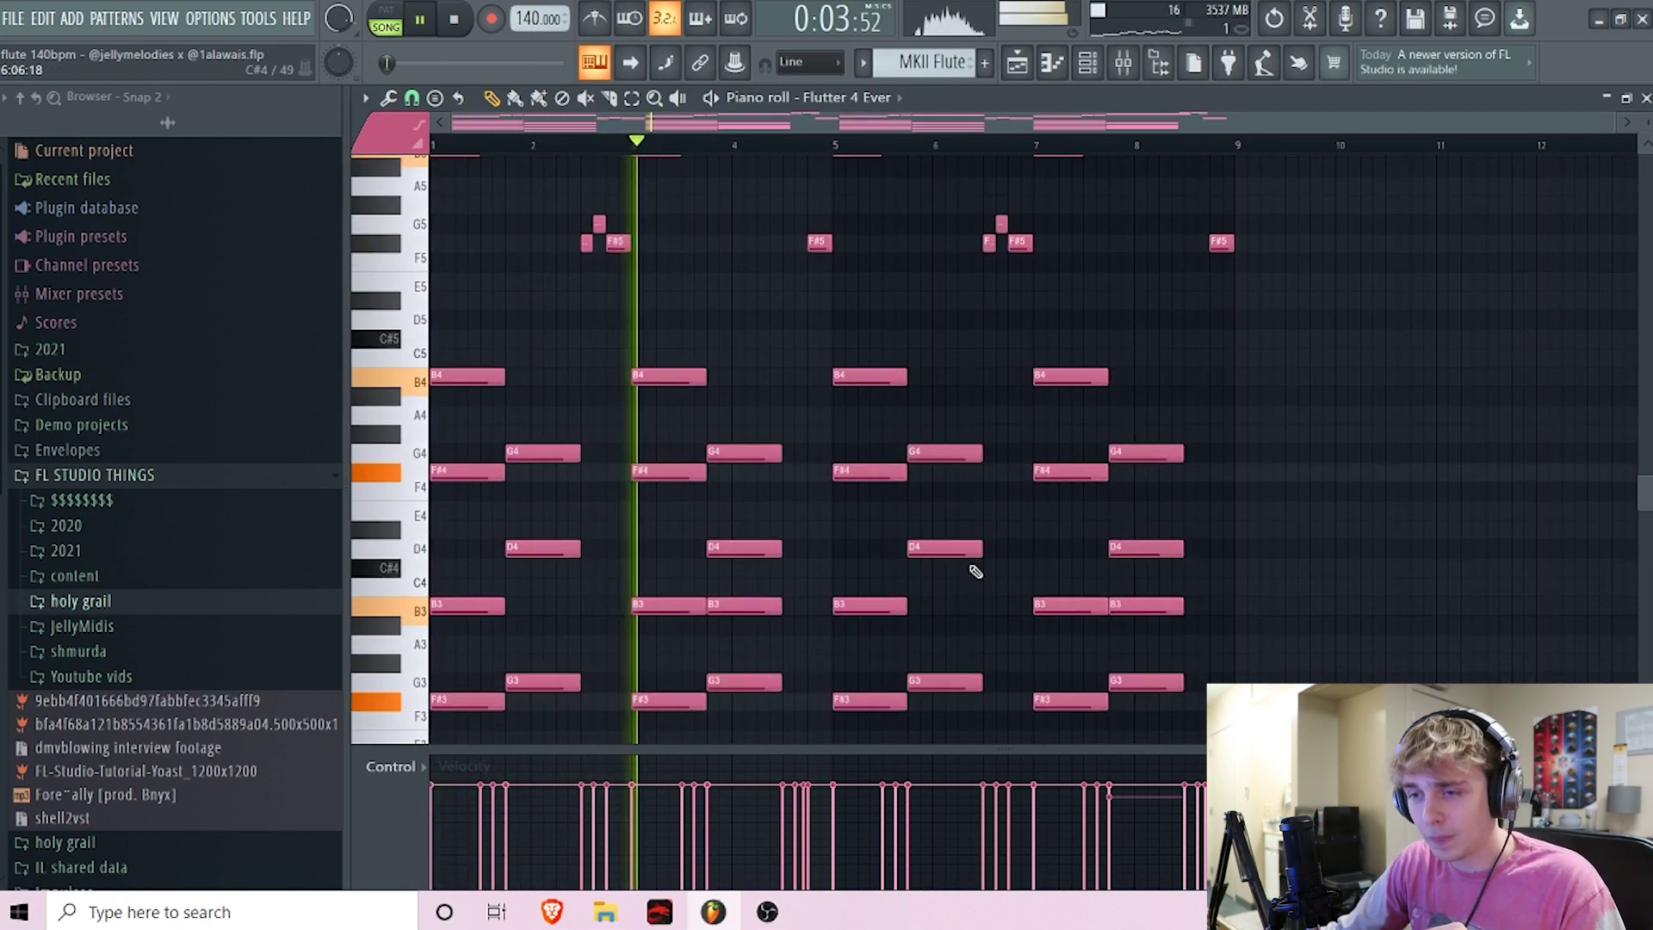
scroll(990, 570, "up", 6)
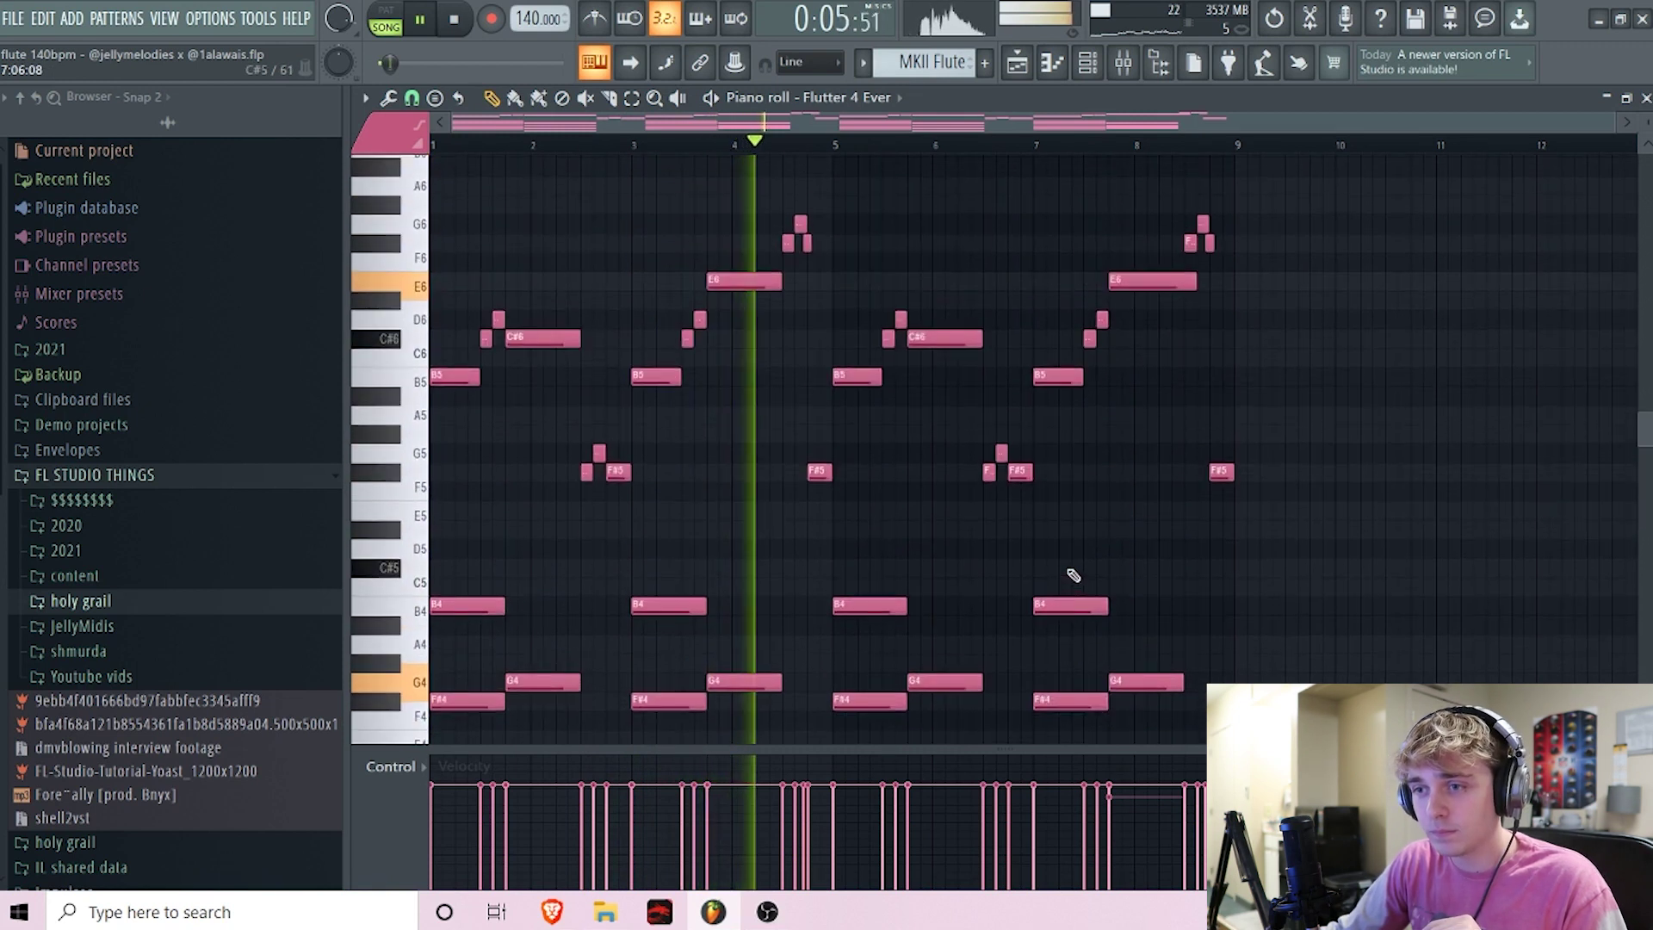
key("space")
- View the Flutter 4 Ever channel in the channel rack and its plugin interface
left_click(1087, 62)
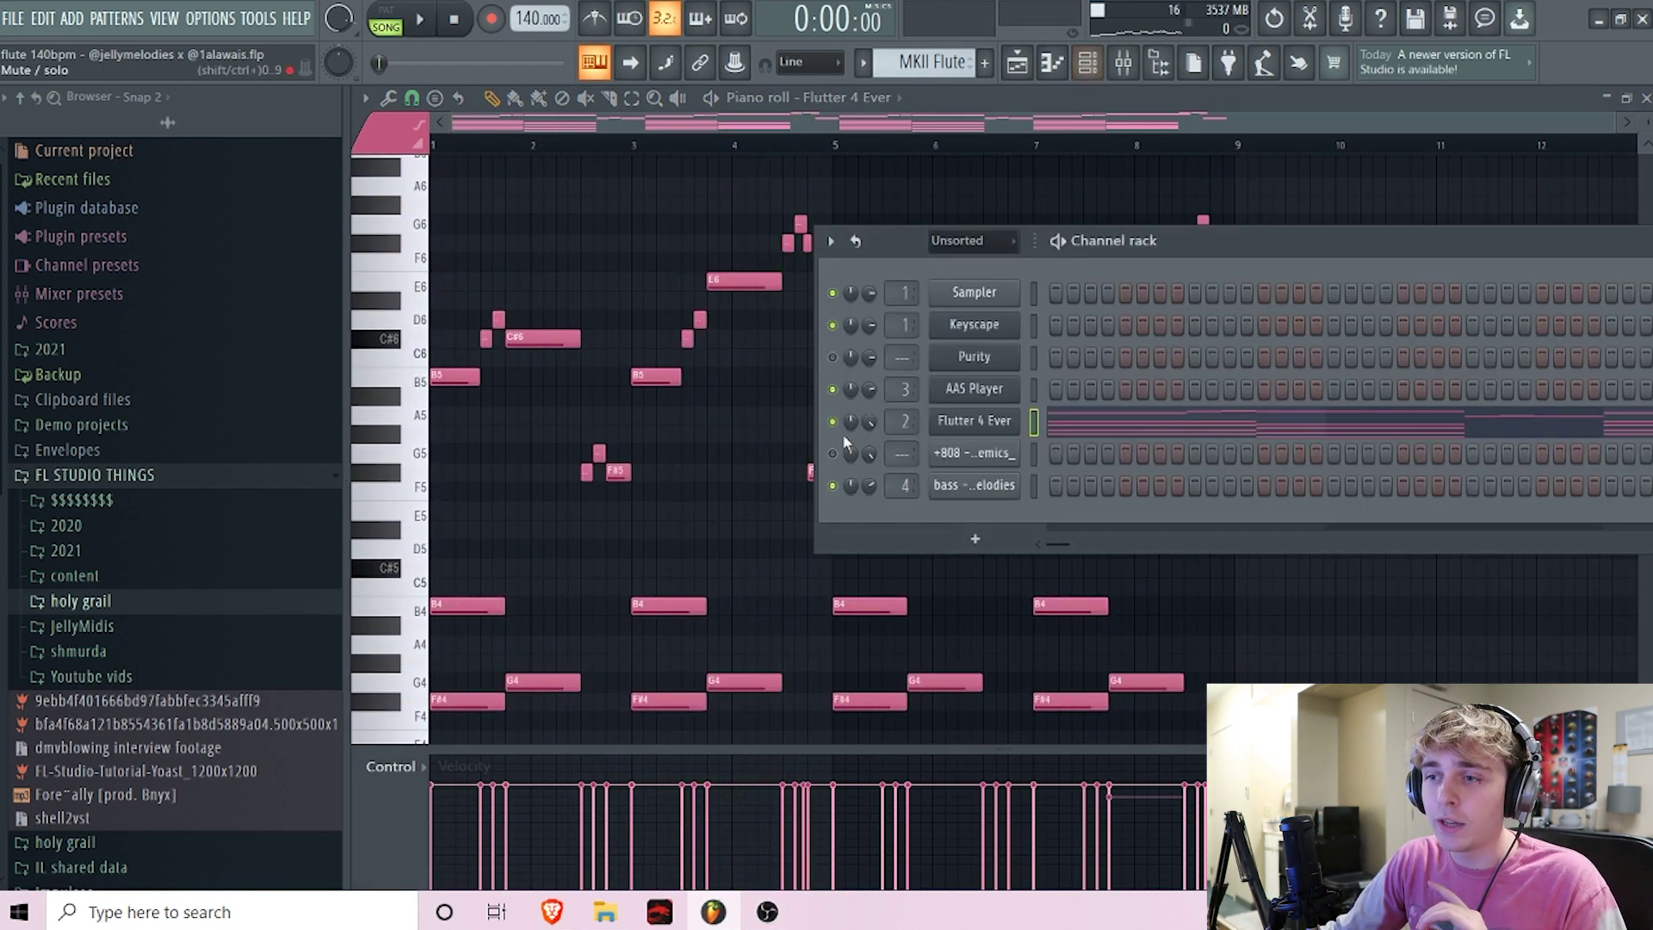
left_click(987, 434)
left_click(1087, 256)
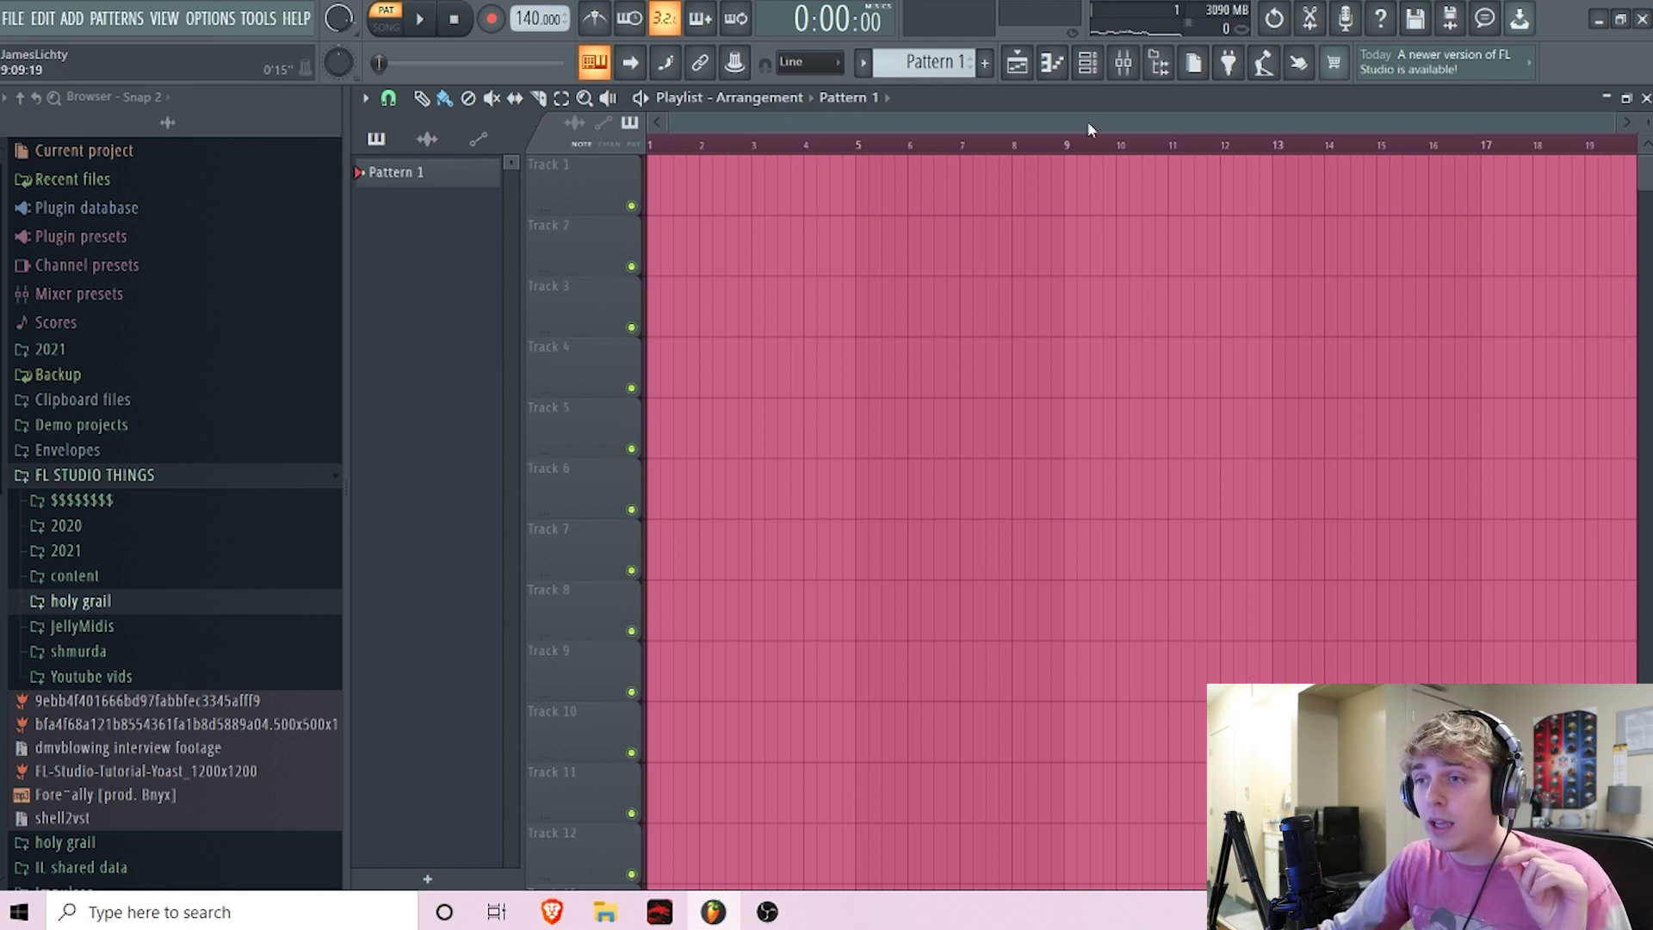
- Insert the LABS (32 Bit) plugin as a new channel, look over its Soft Piano interface and close it
left_click(1087, 62)
right_click(979, 292)
mouse_move(1059, 449)
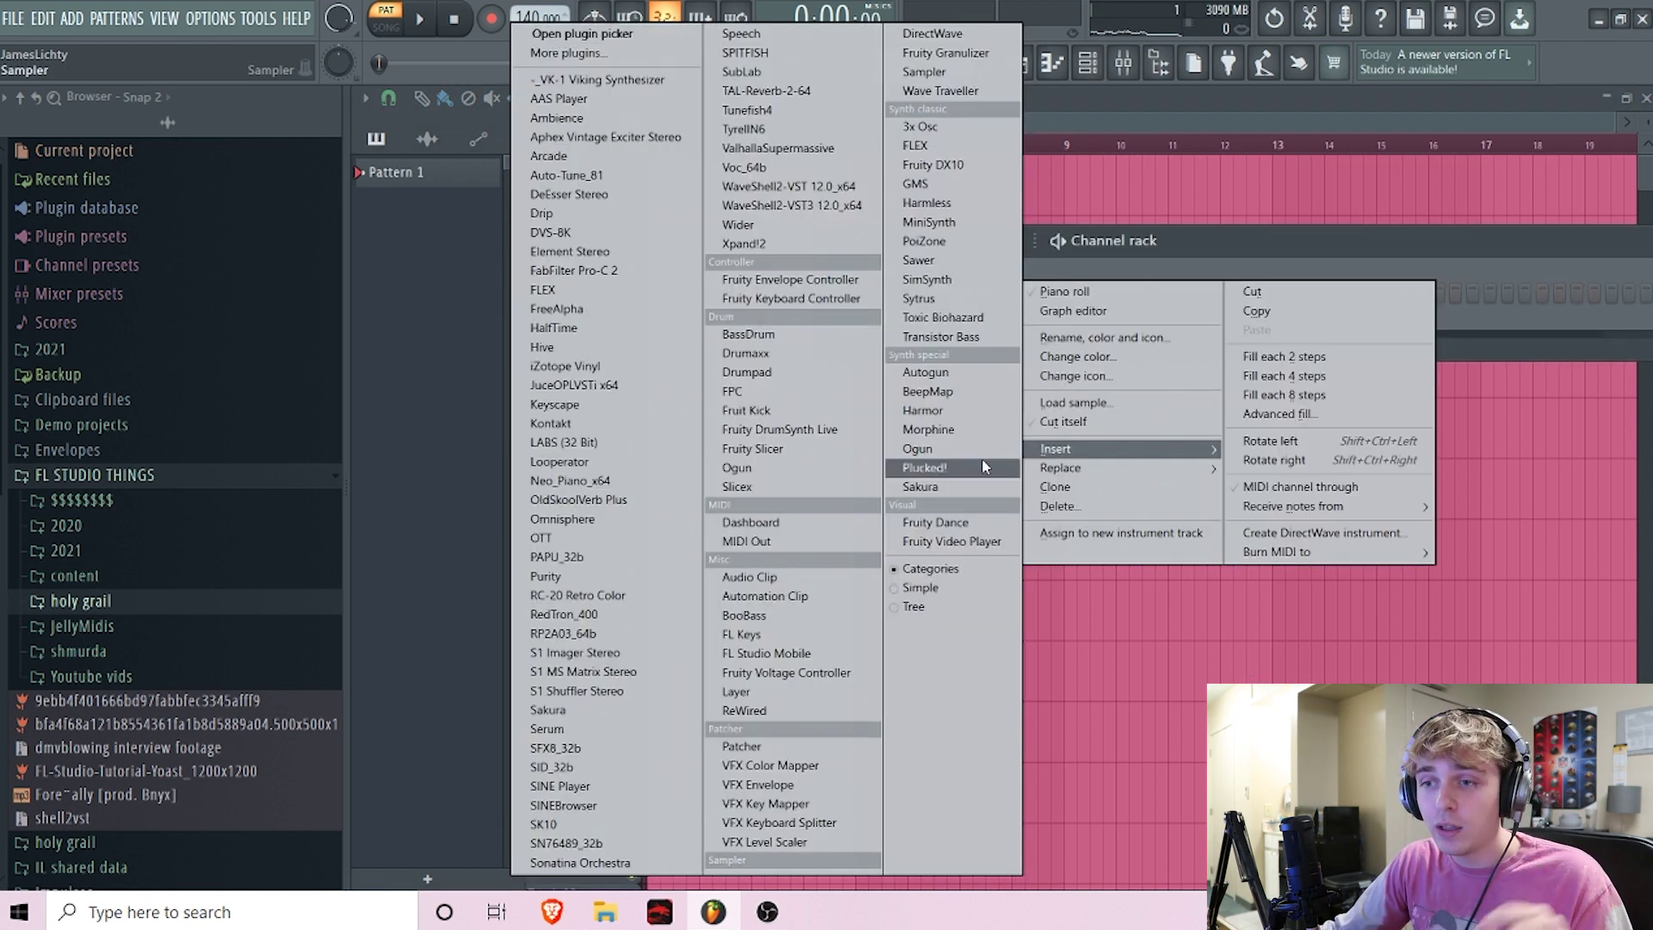
left_click(638, 453)
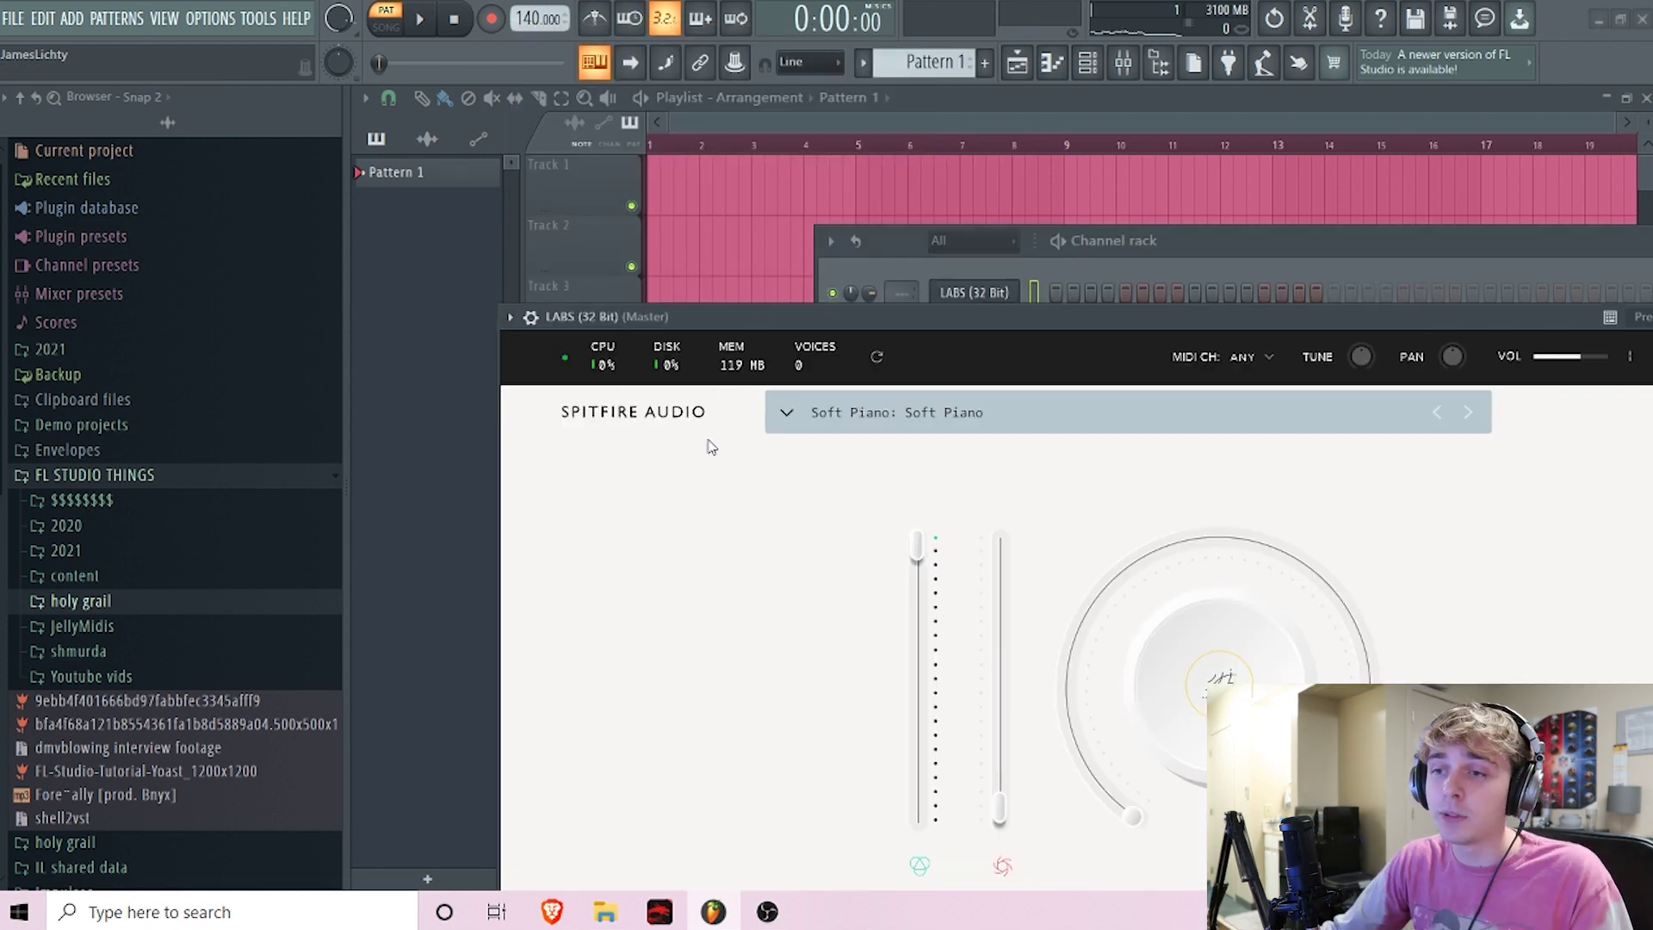
left_click_drag(850, 315, 763, 109)
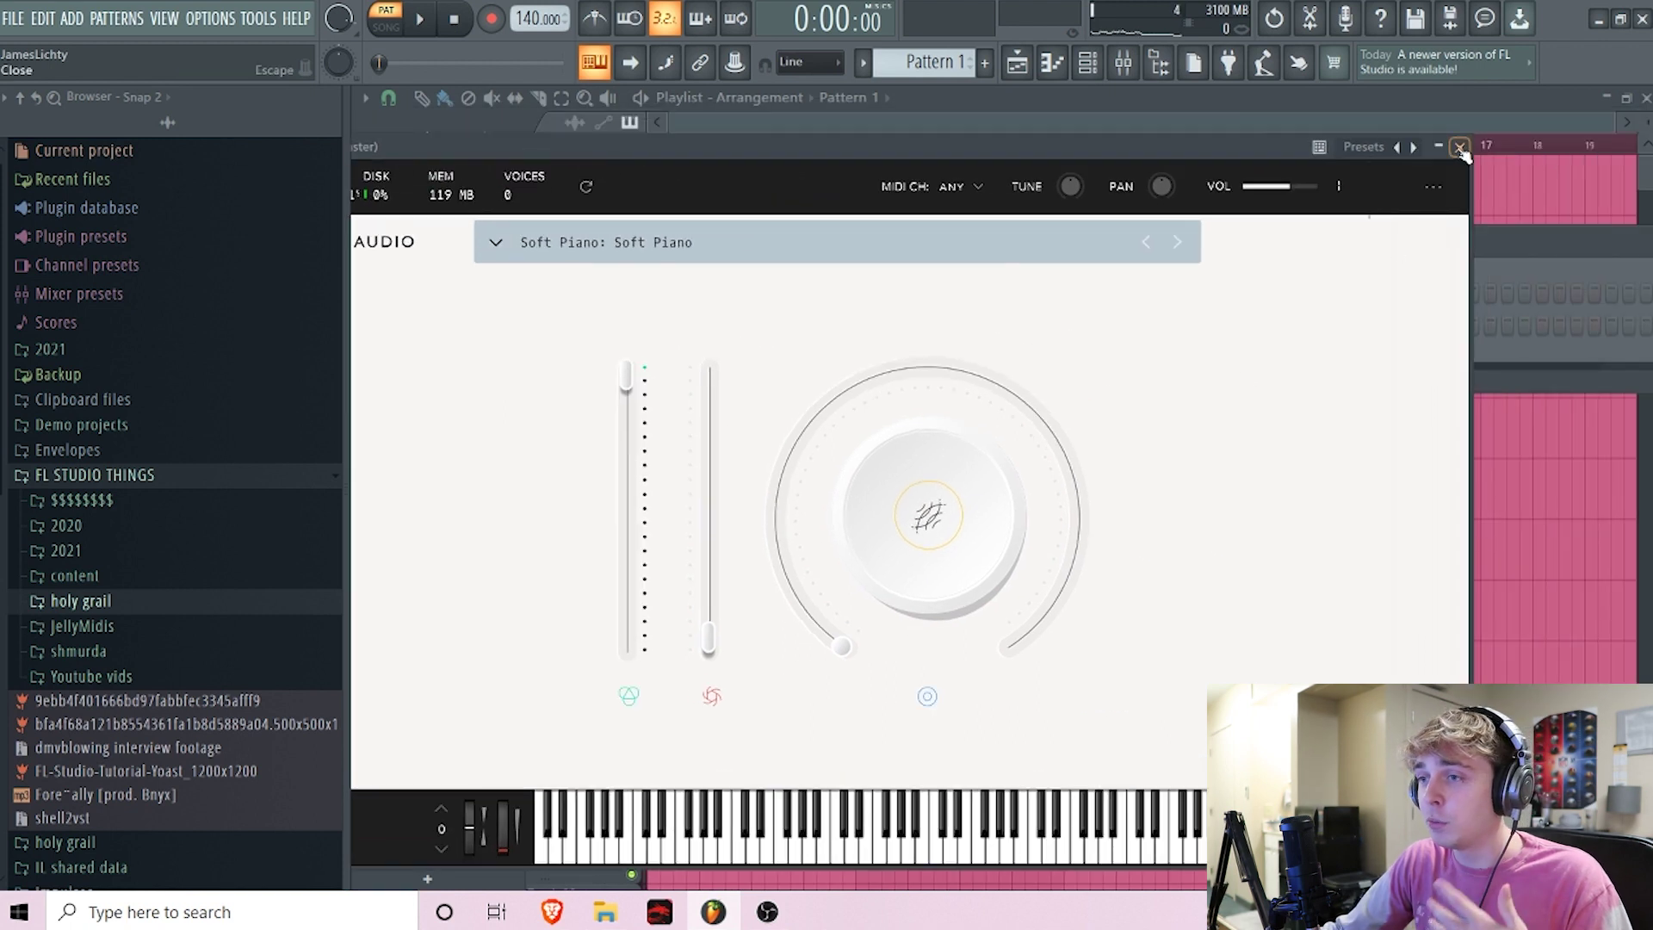
left_click(1461, 145)
- Insert the Keyscape plugin as a new channel
right_click(995, 343)
mouse_move(1085, 448)
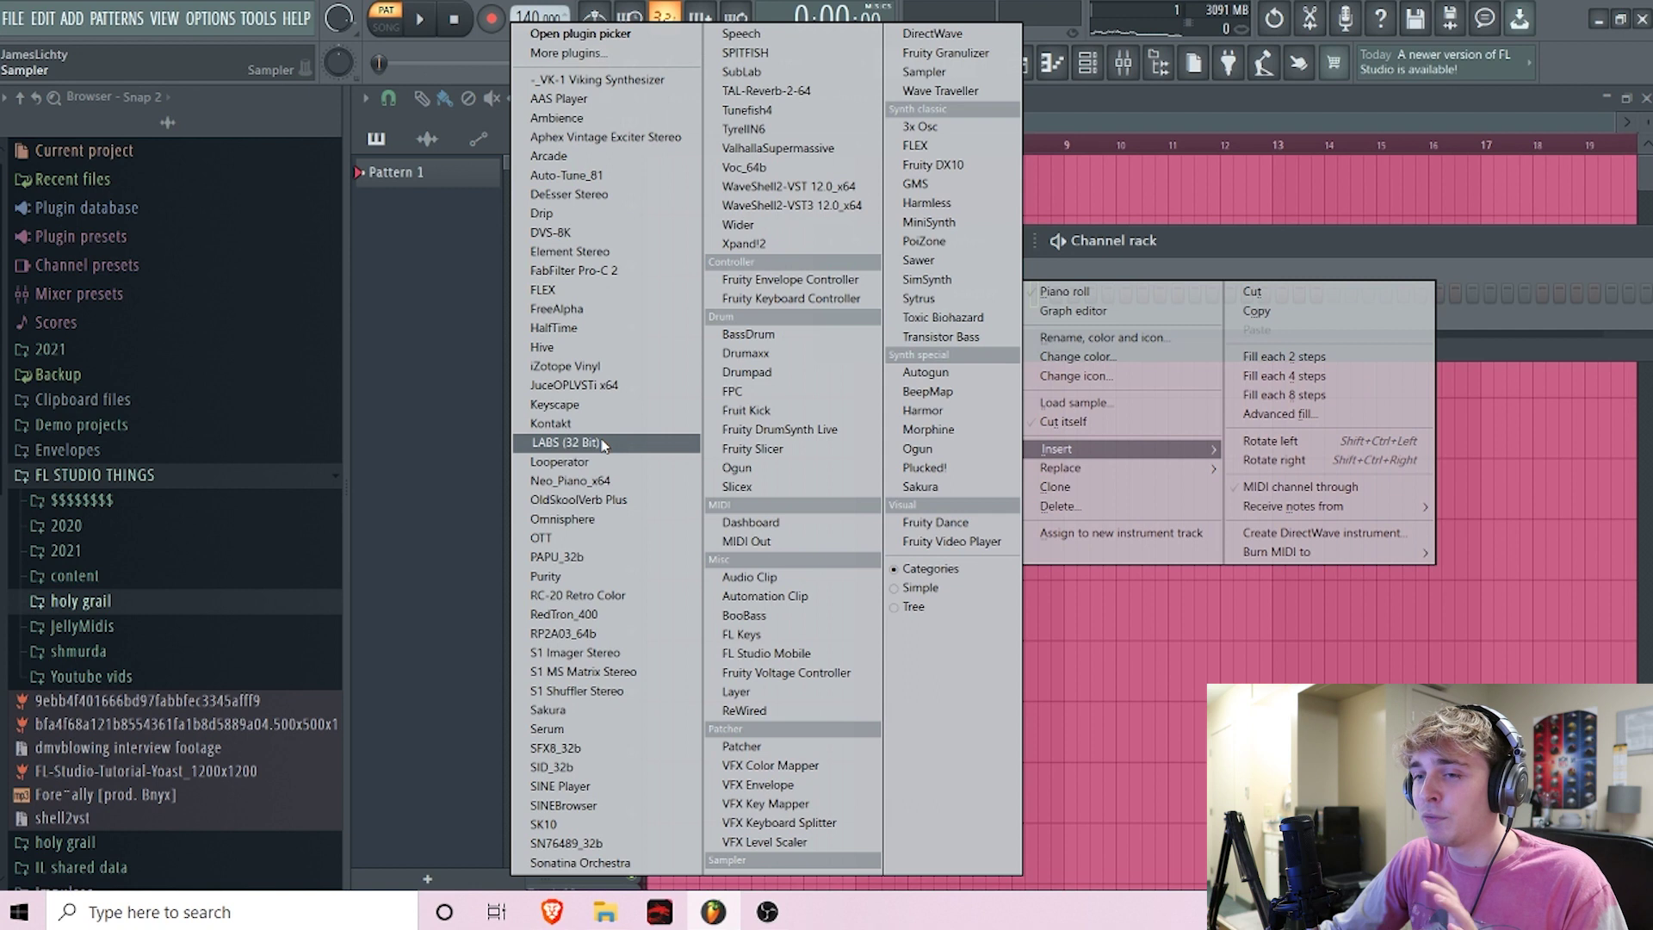
left_click(577, 404)
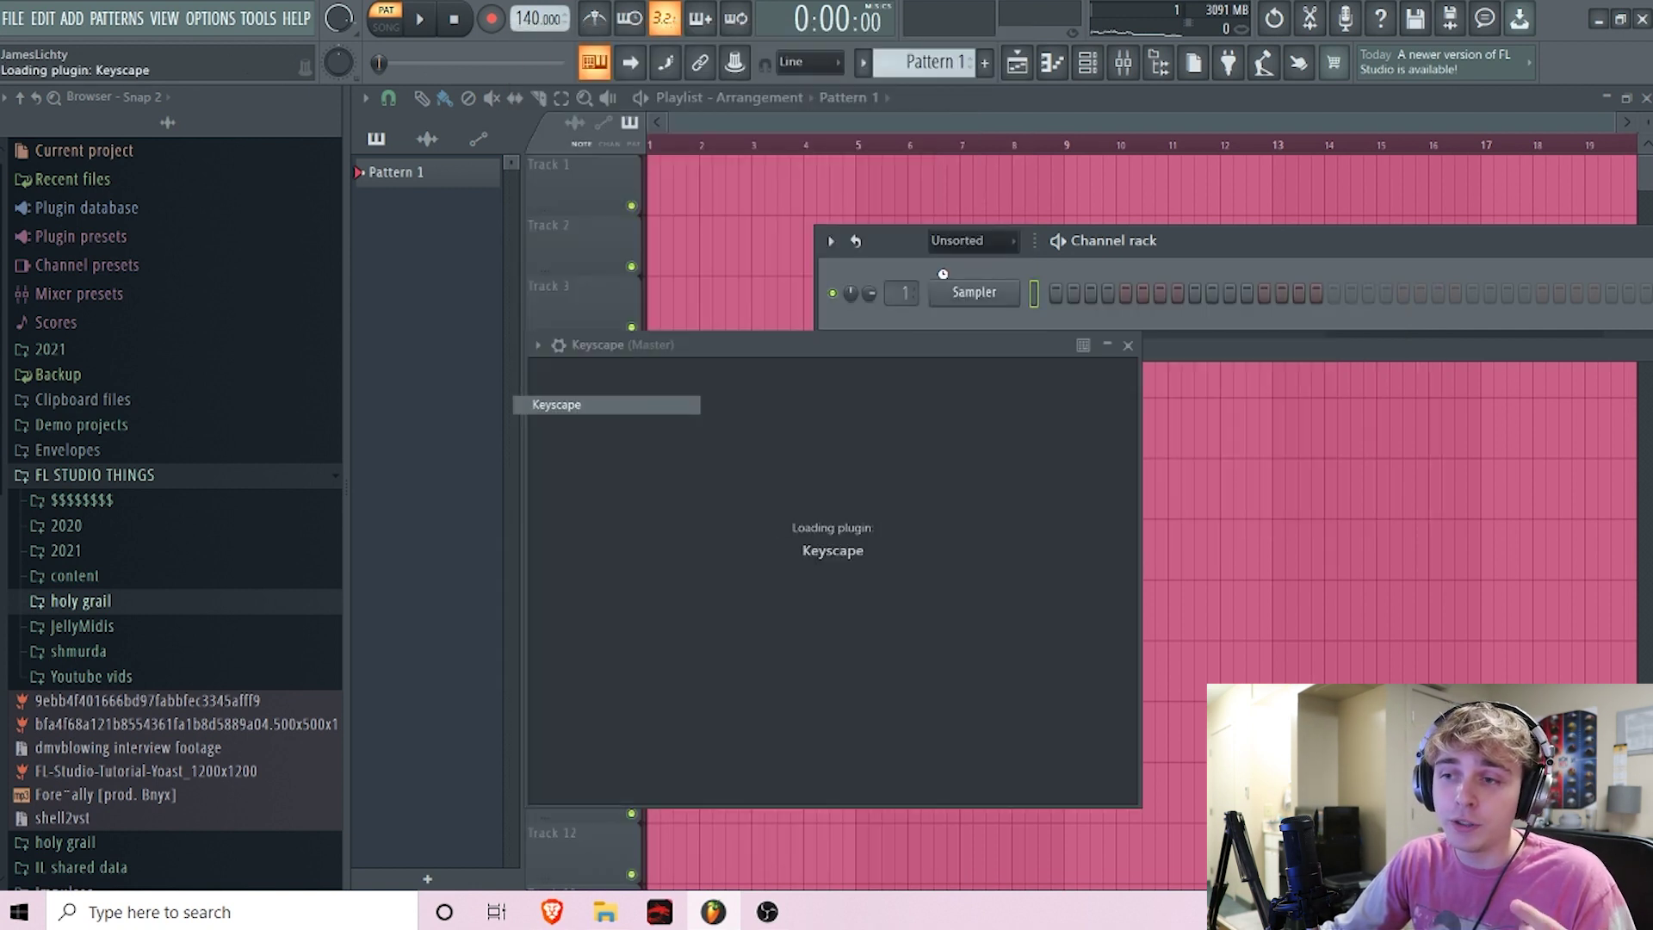
- Insert the Neo_Piano_x64 plugin as a new channel
right_click(974, 293)
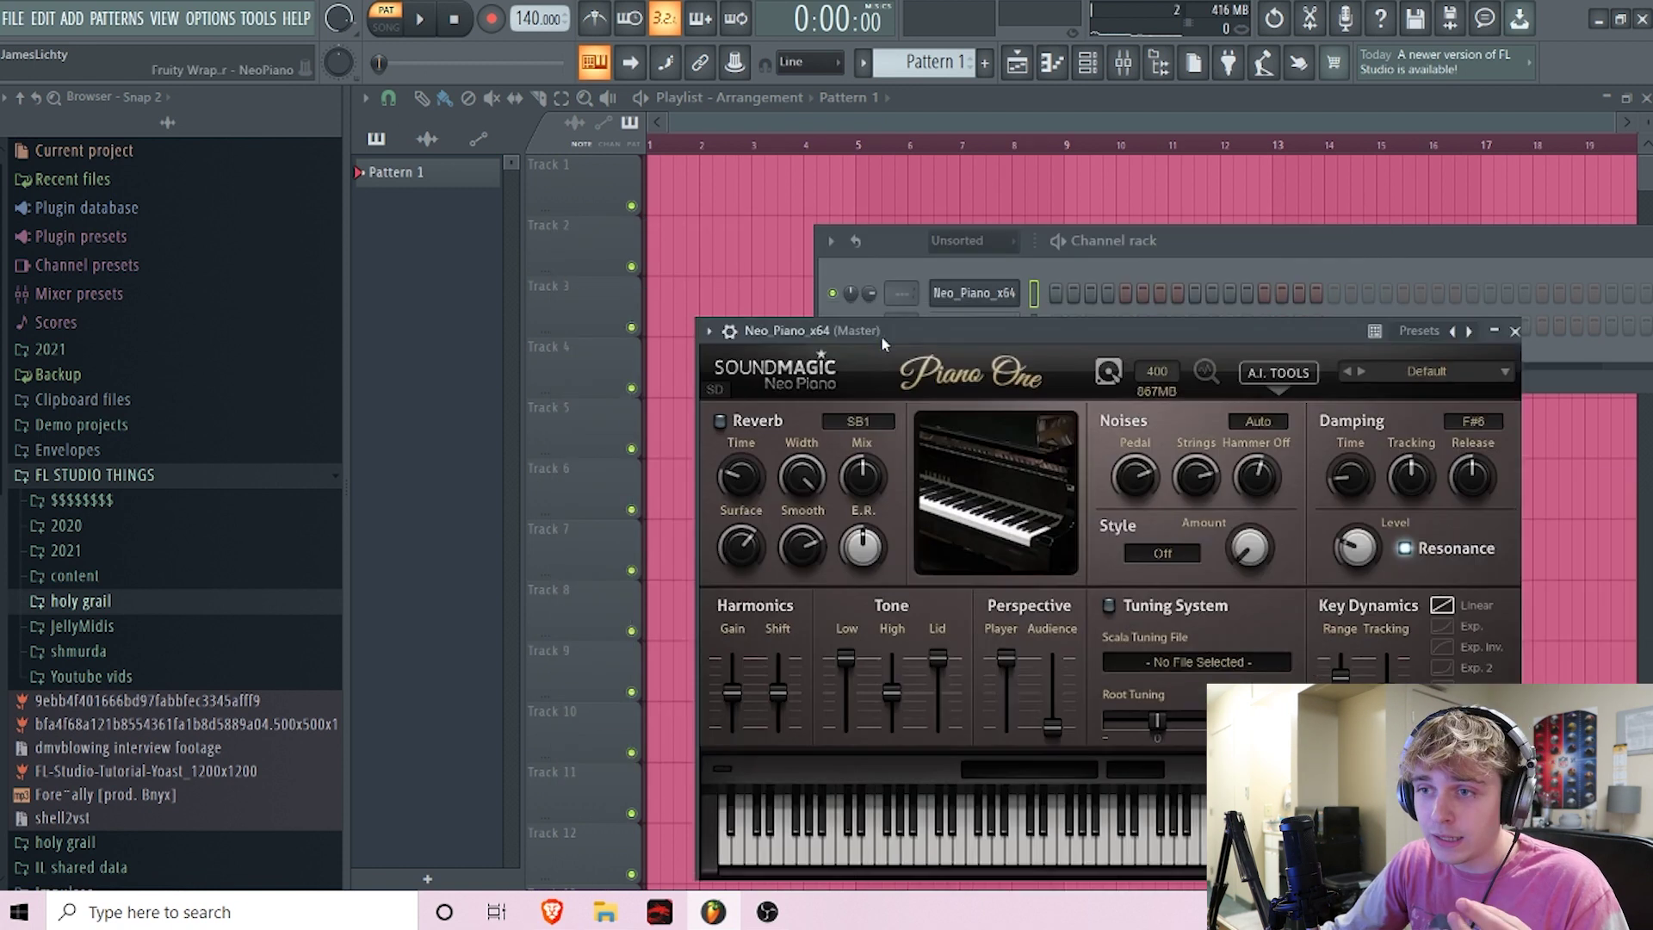
- Look over the Neo_Piano_x64 interface, close and reopen it from its channel, and close it again
left_click_drag(881, 338, 812, 192)
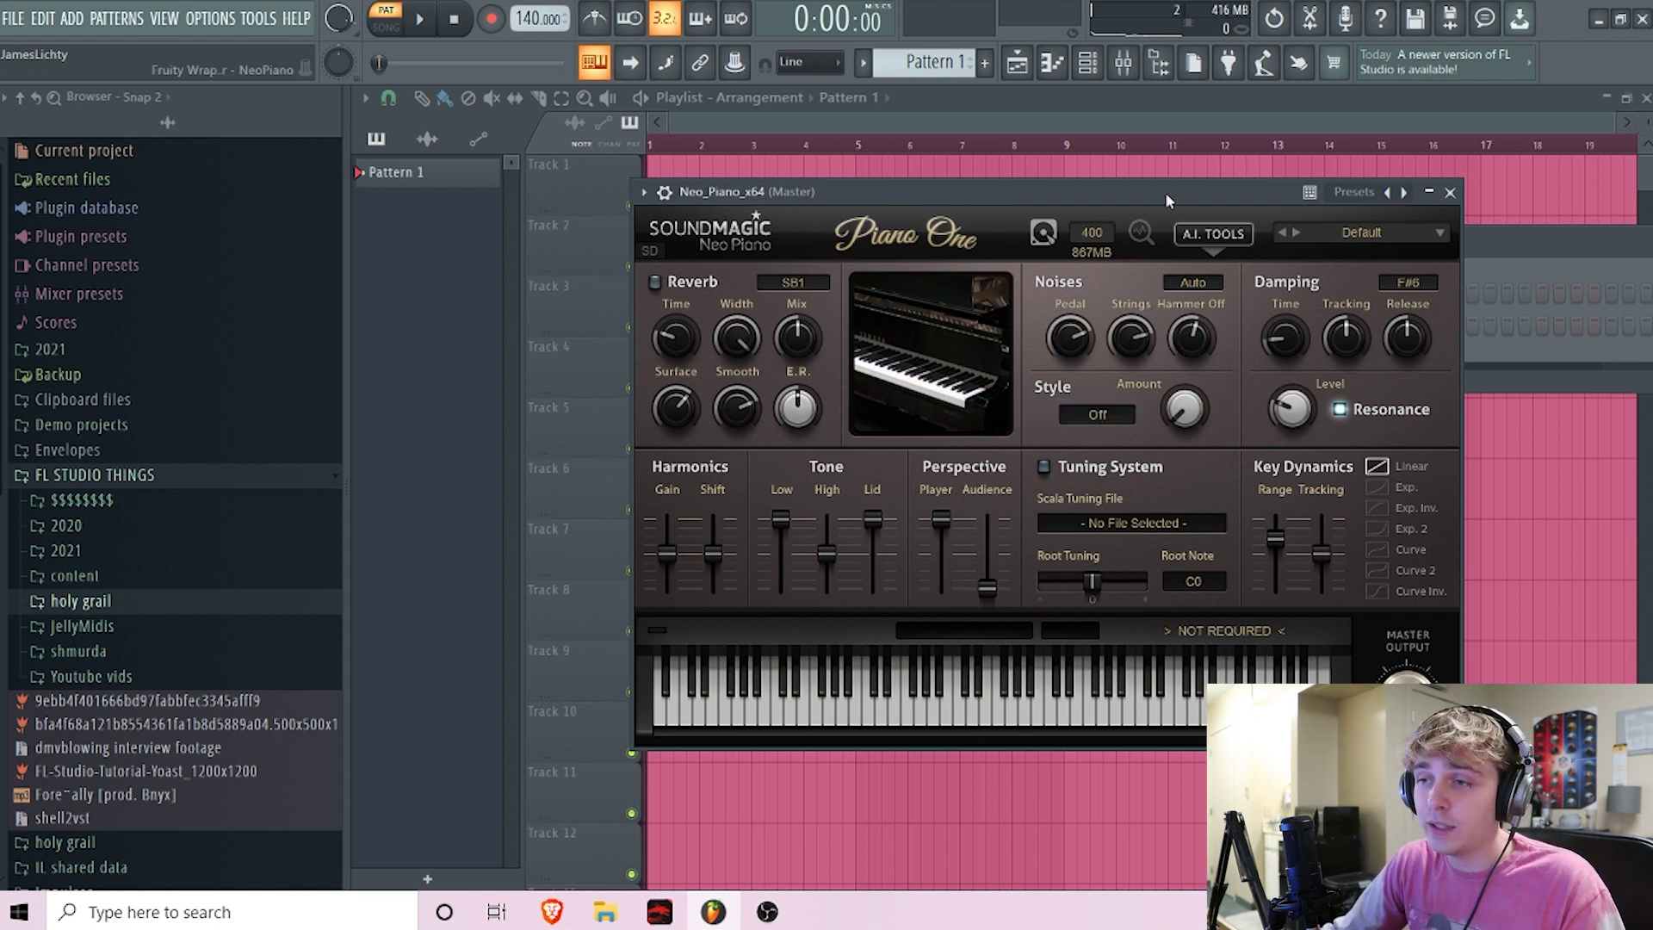
left_click_drag(1165, 193, 1191, 236)
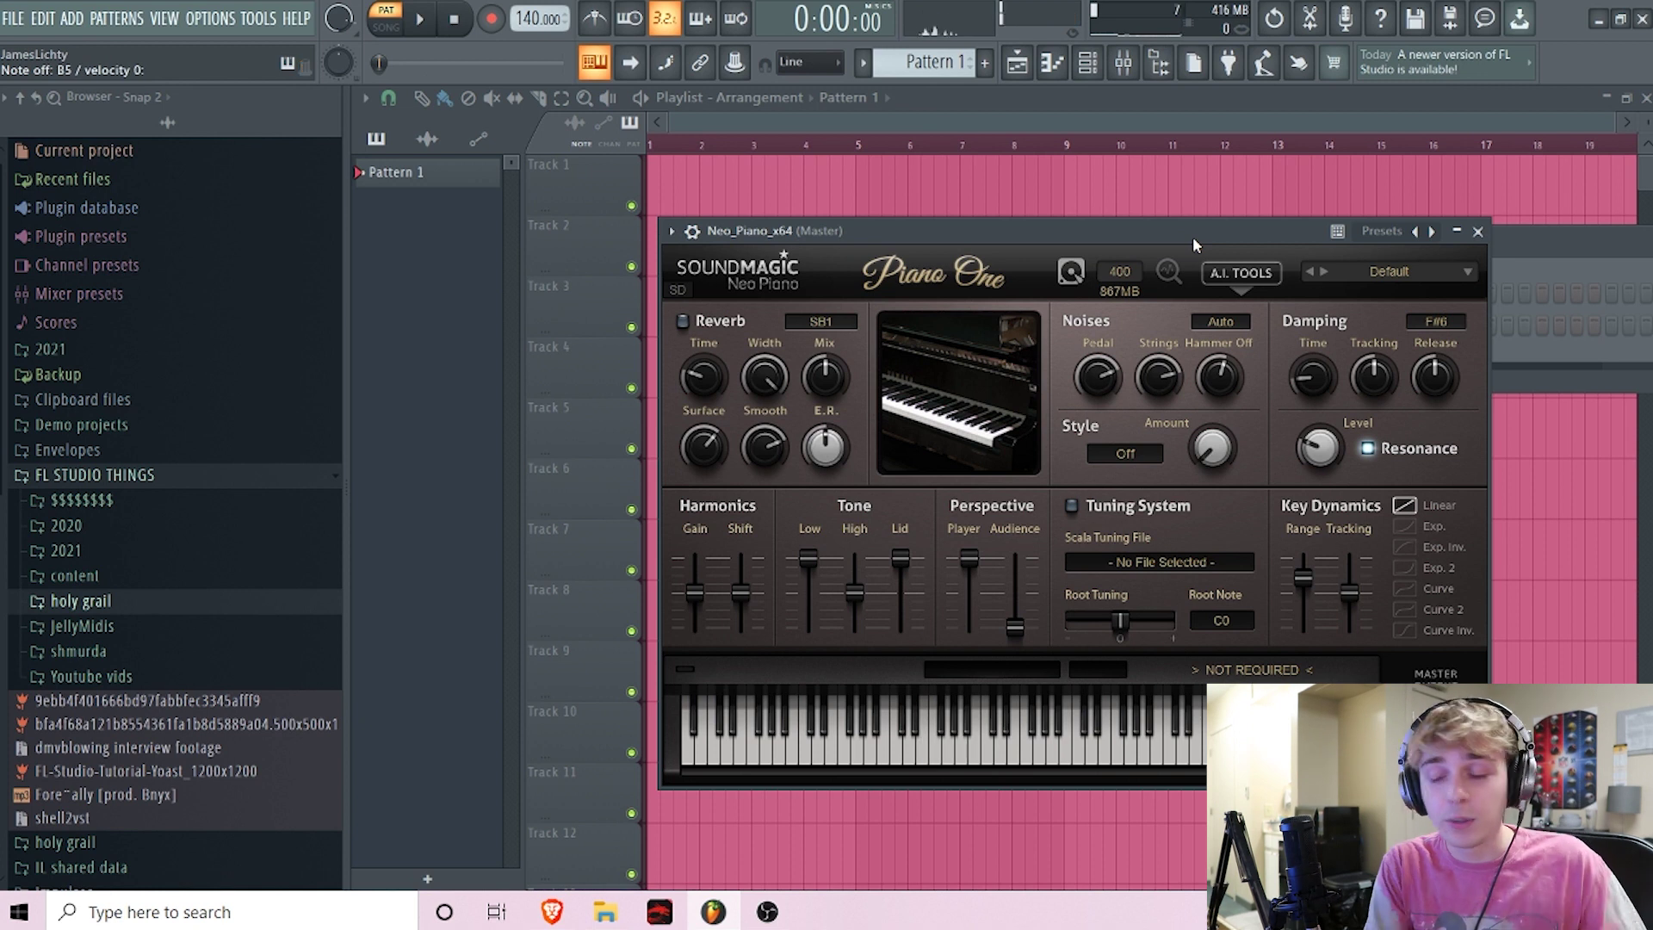
key("Escape")
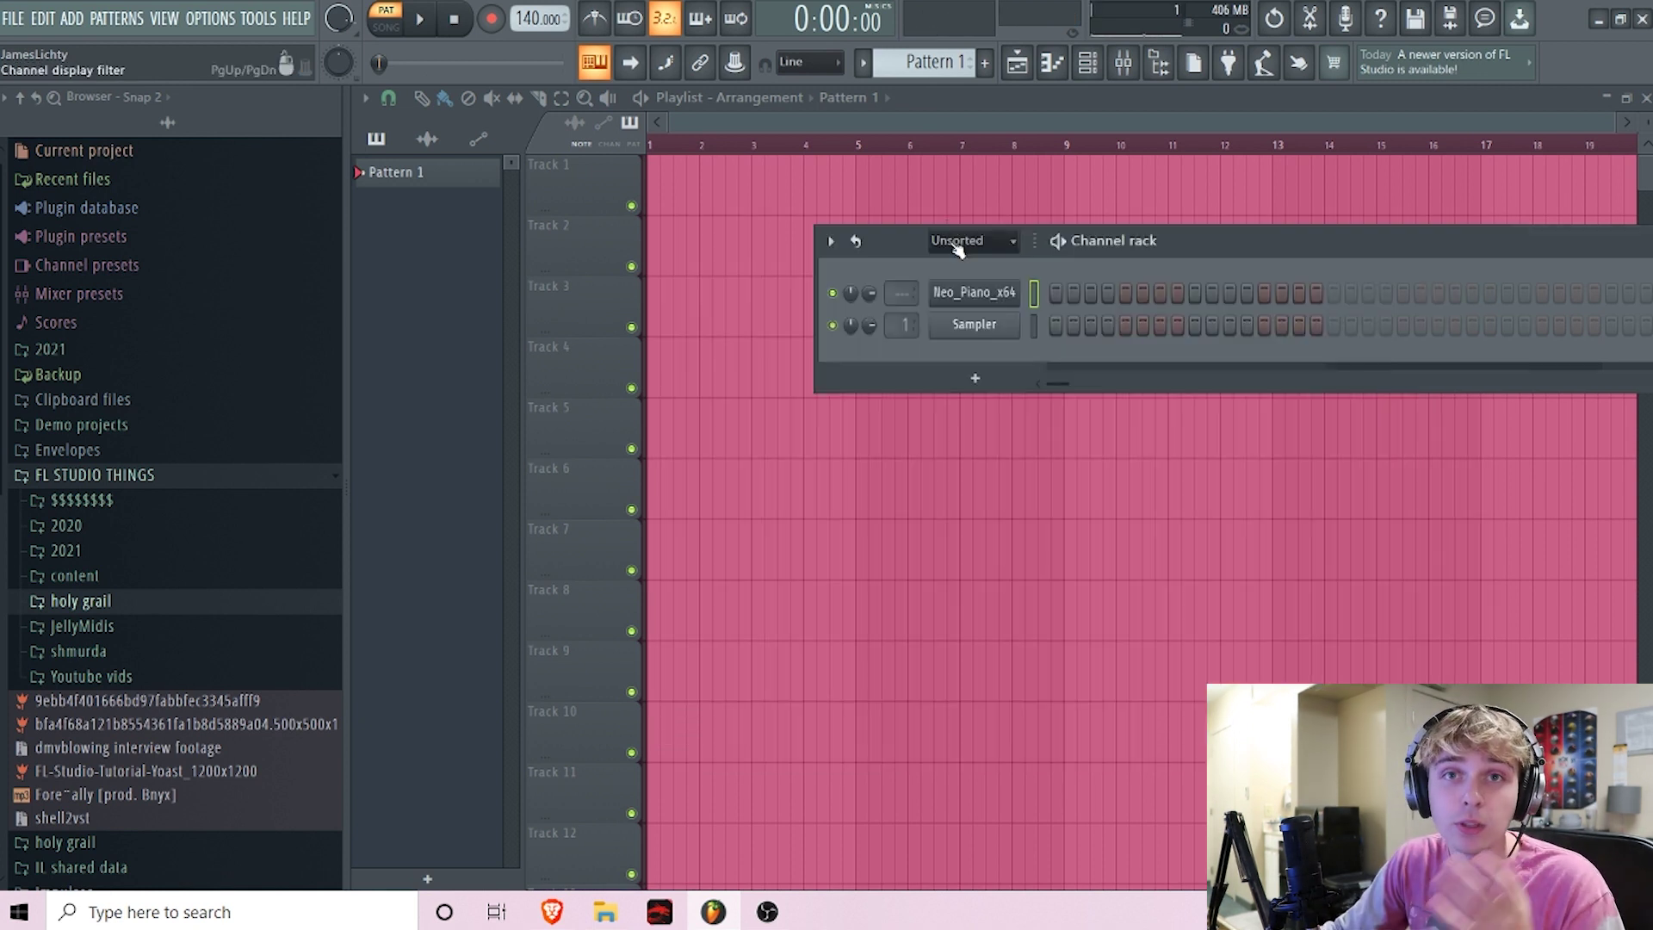
left_click(973, 292)
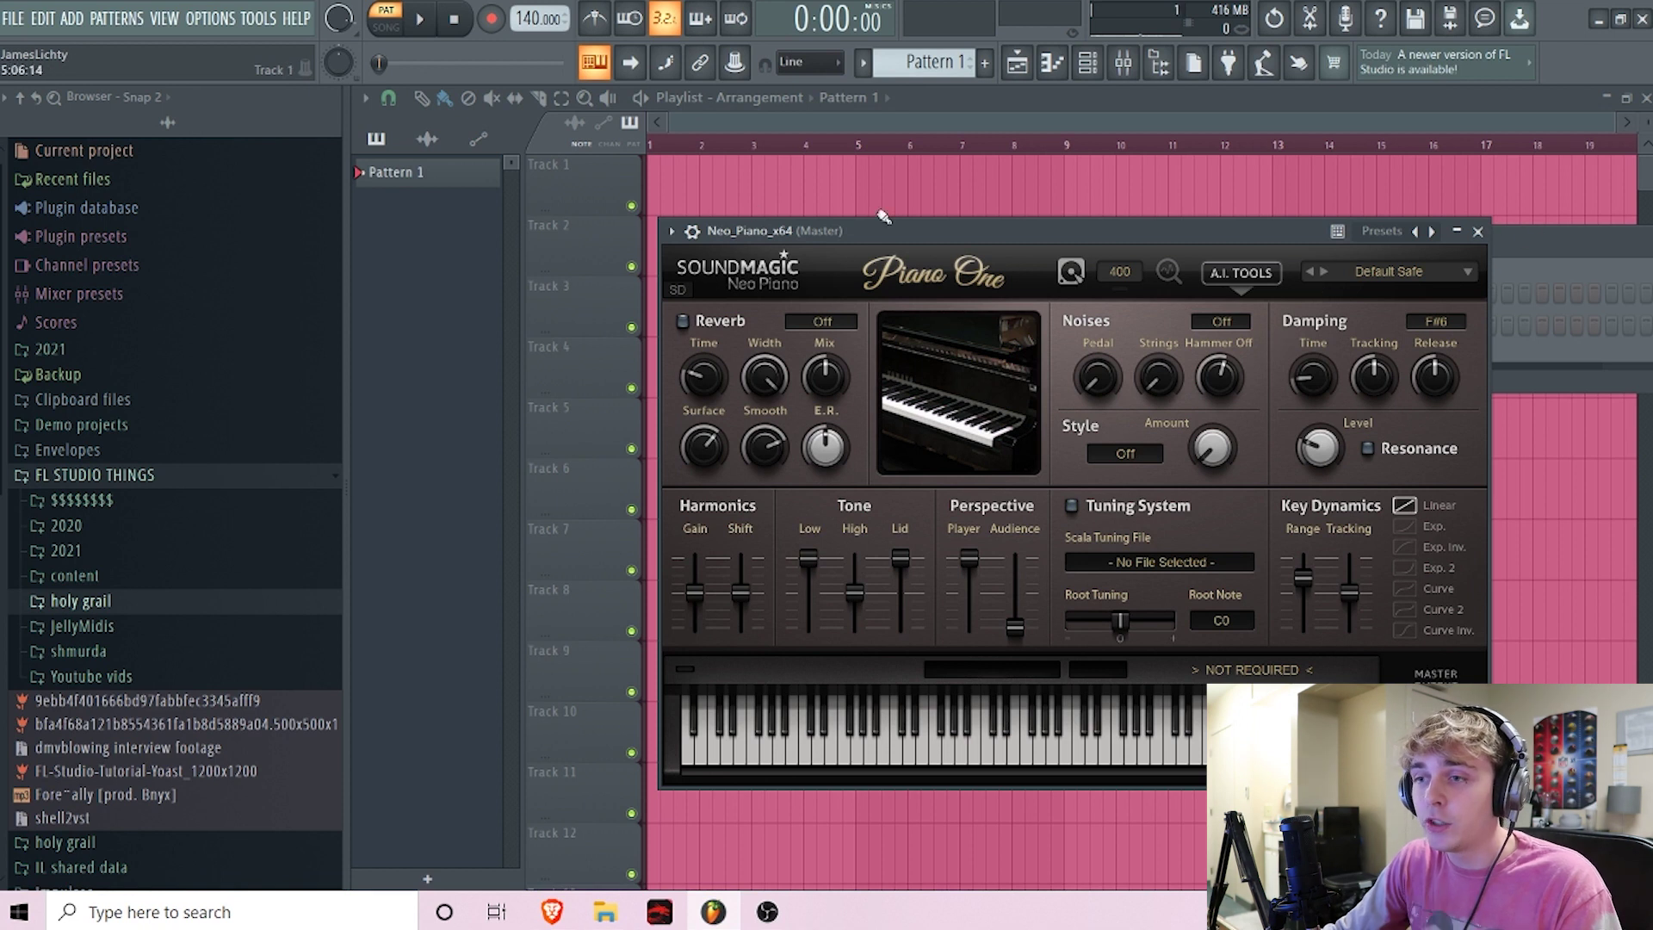
mouse_move(990, 221)
left_mouse_down()
mouse_move(980, 169)
mouse_move(986, 203)
left_mouse_up()
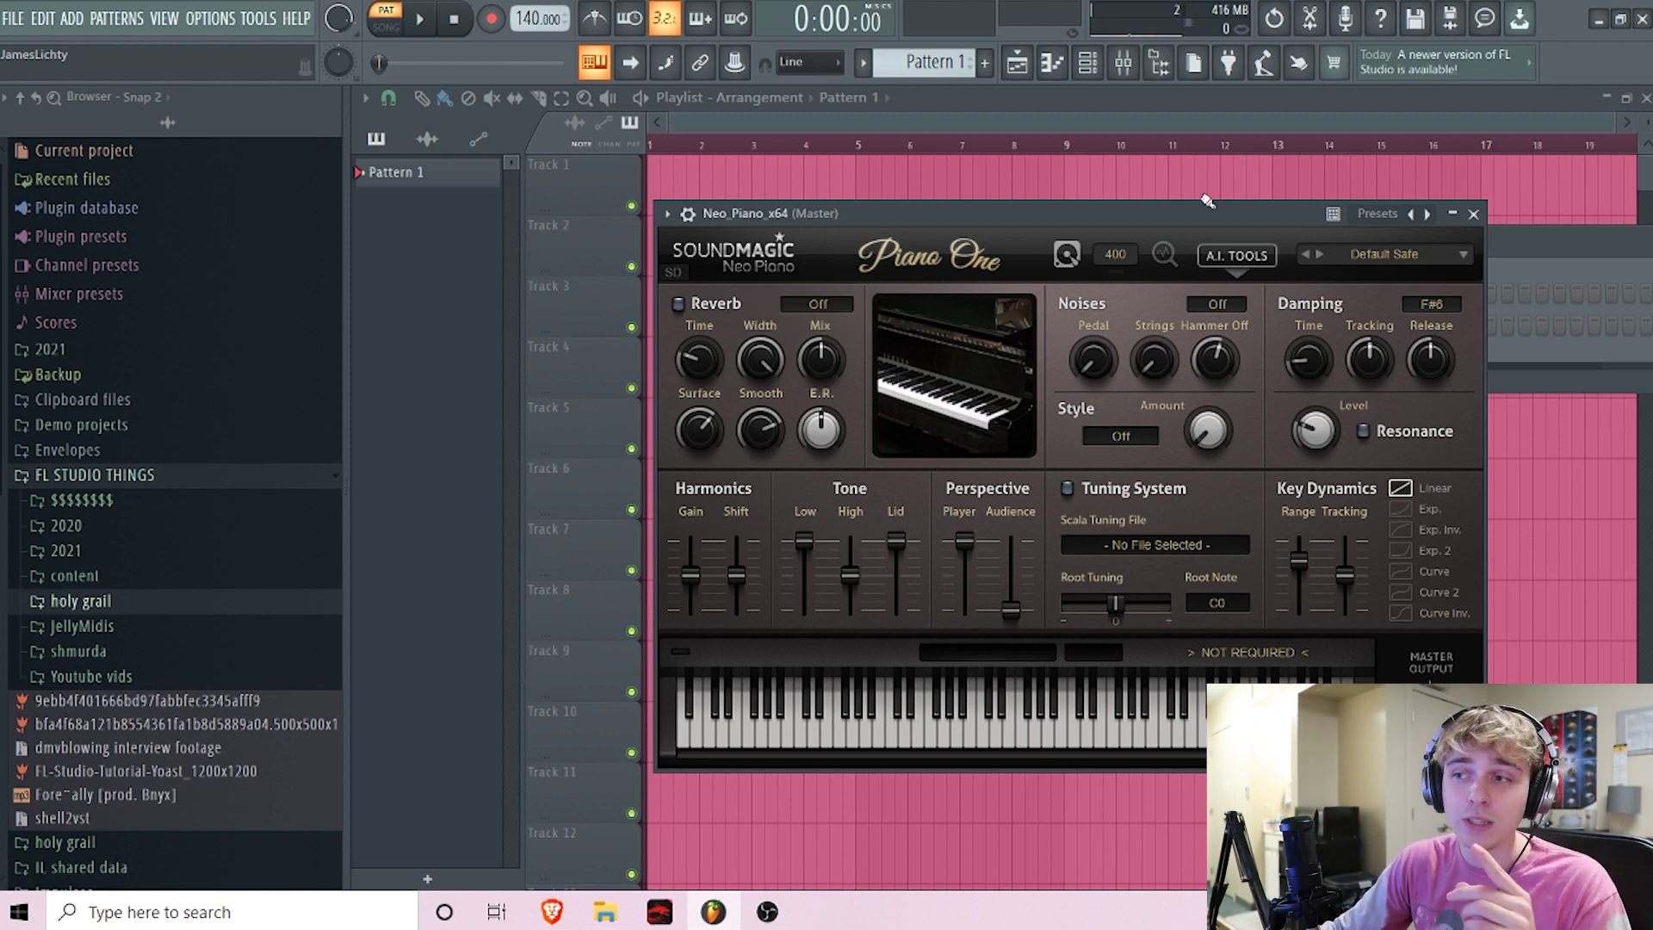
left_click(1472, 214)
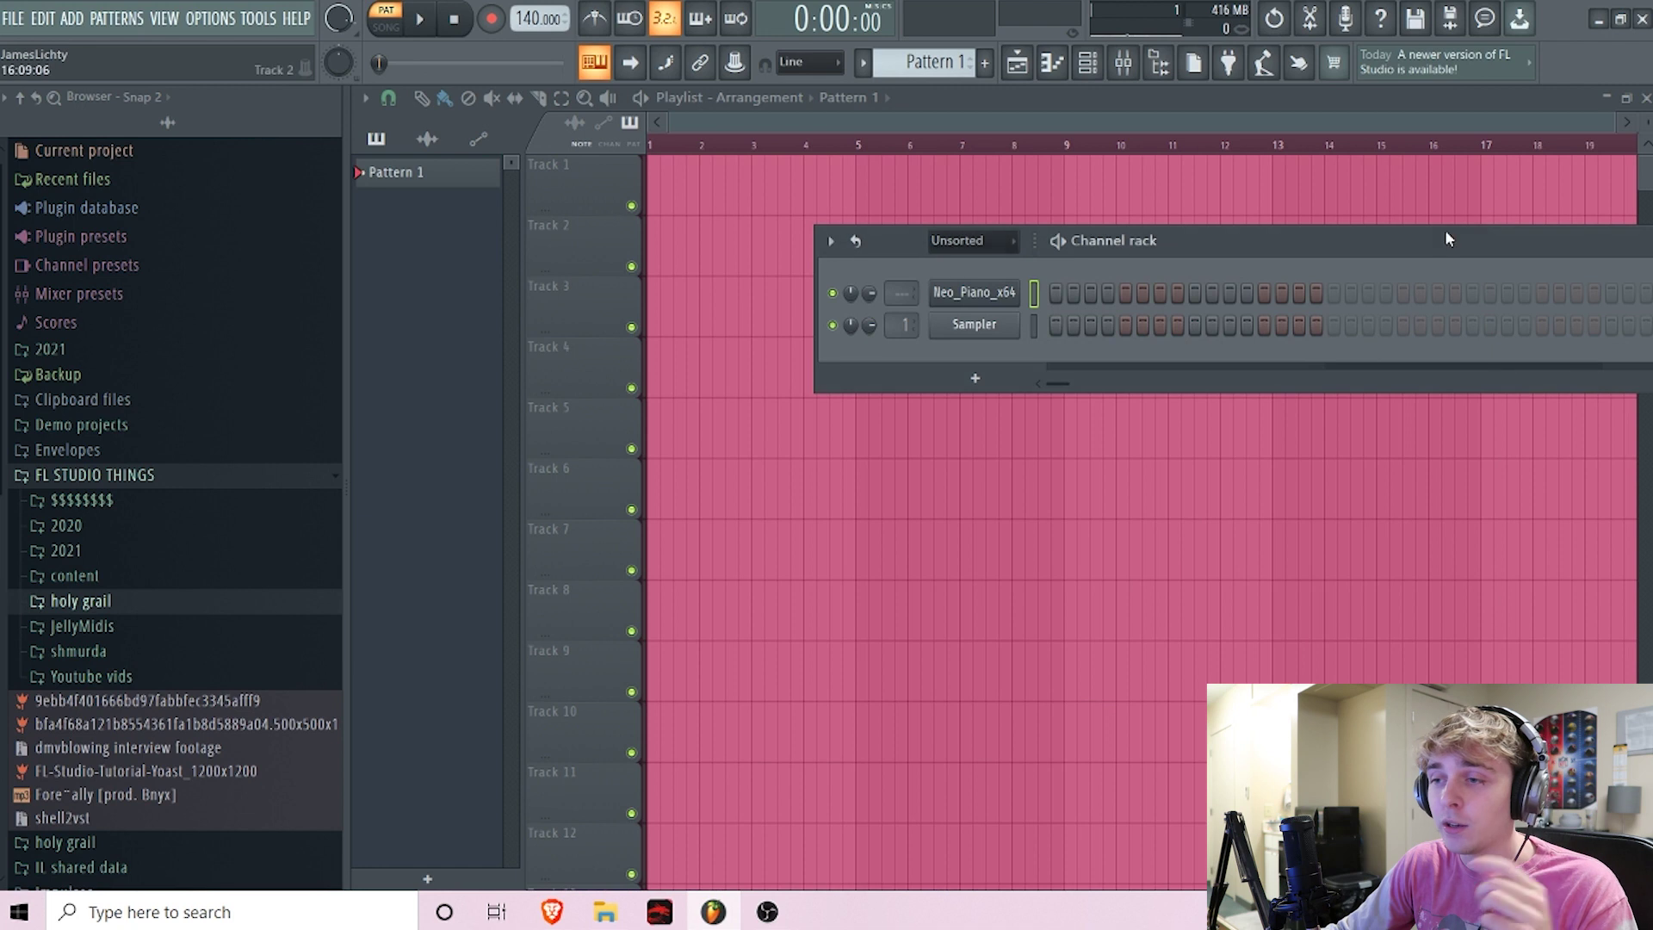
- Insert the Sonatina Orchestra plugin as a new channel and look through its list of instruments
right_click(1026, 286)
mouse_move(1119, 449)
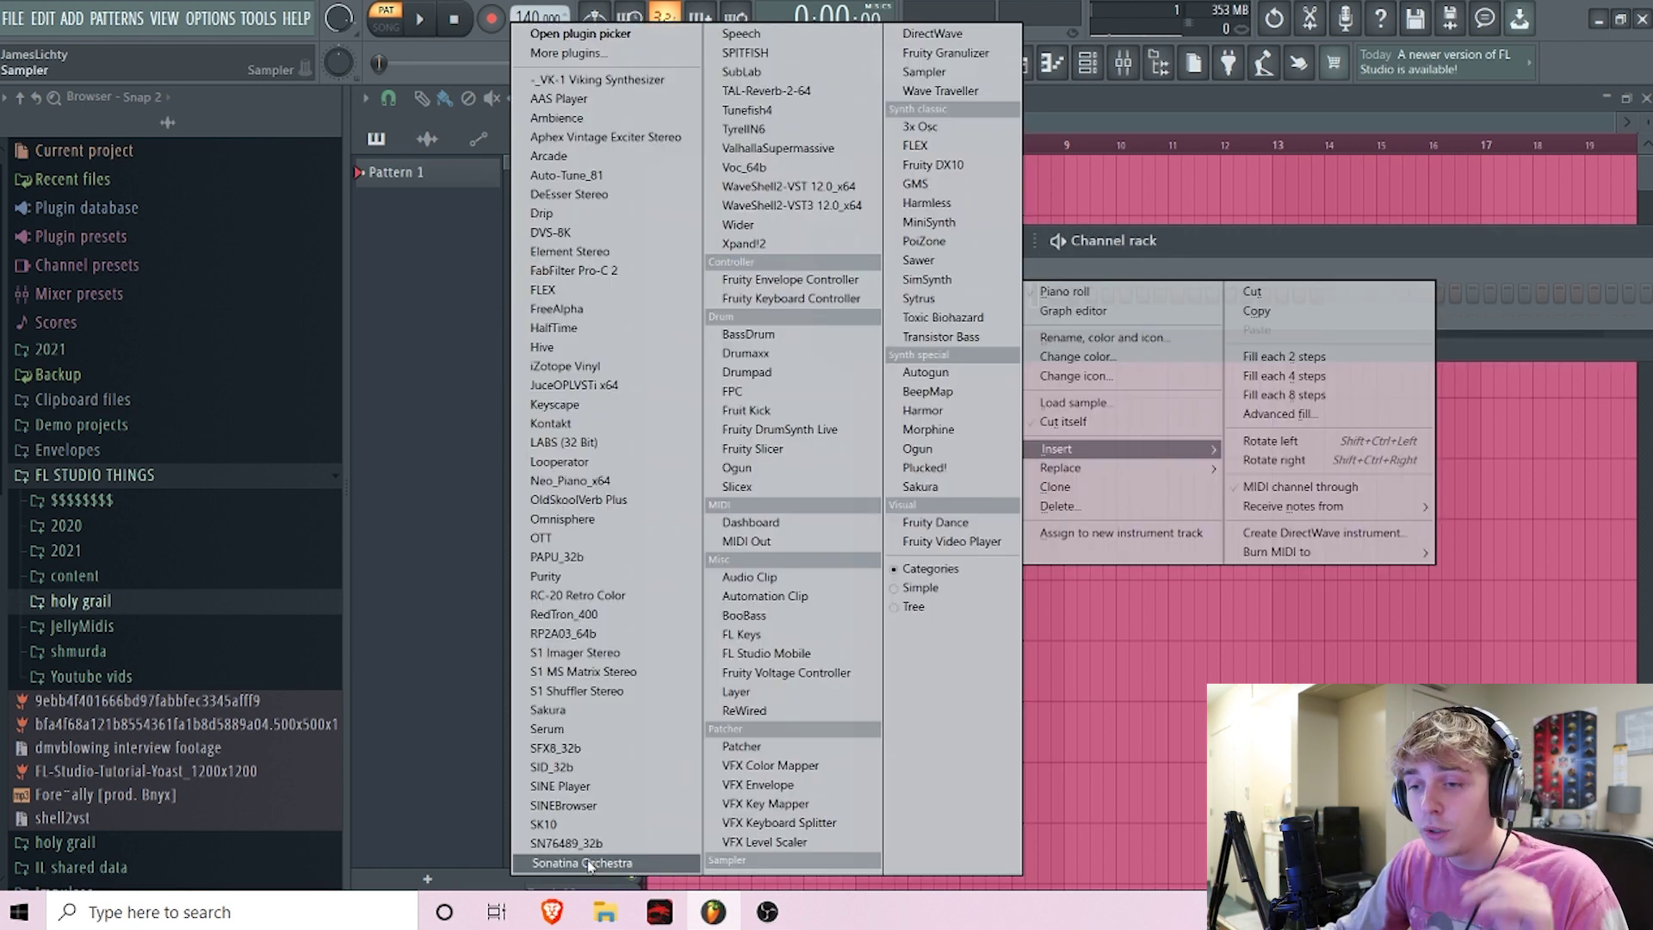
left_click(590, 866)
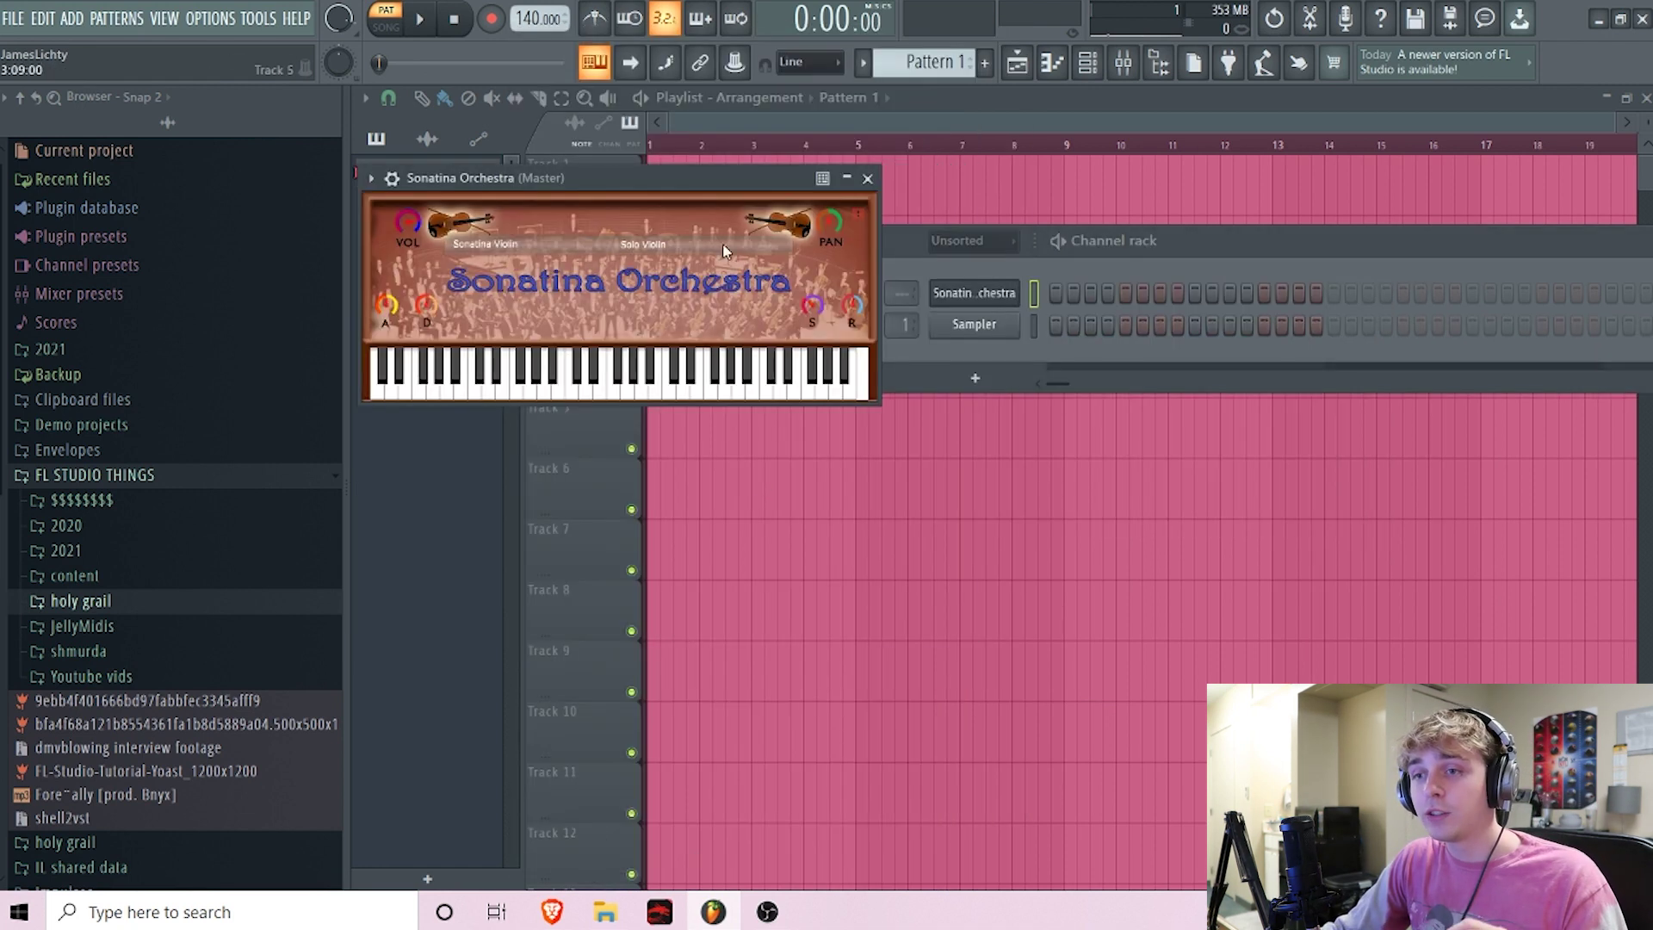
left_click_drag(711, 232, 797, 265)
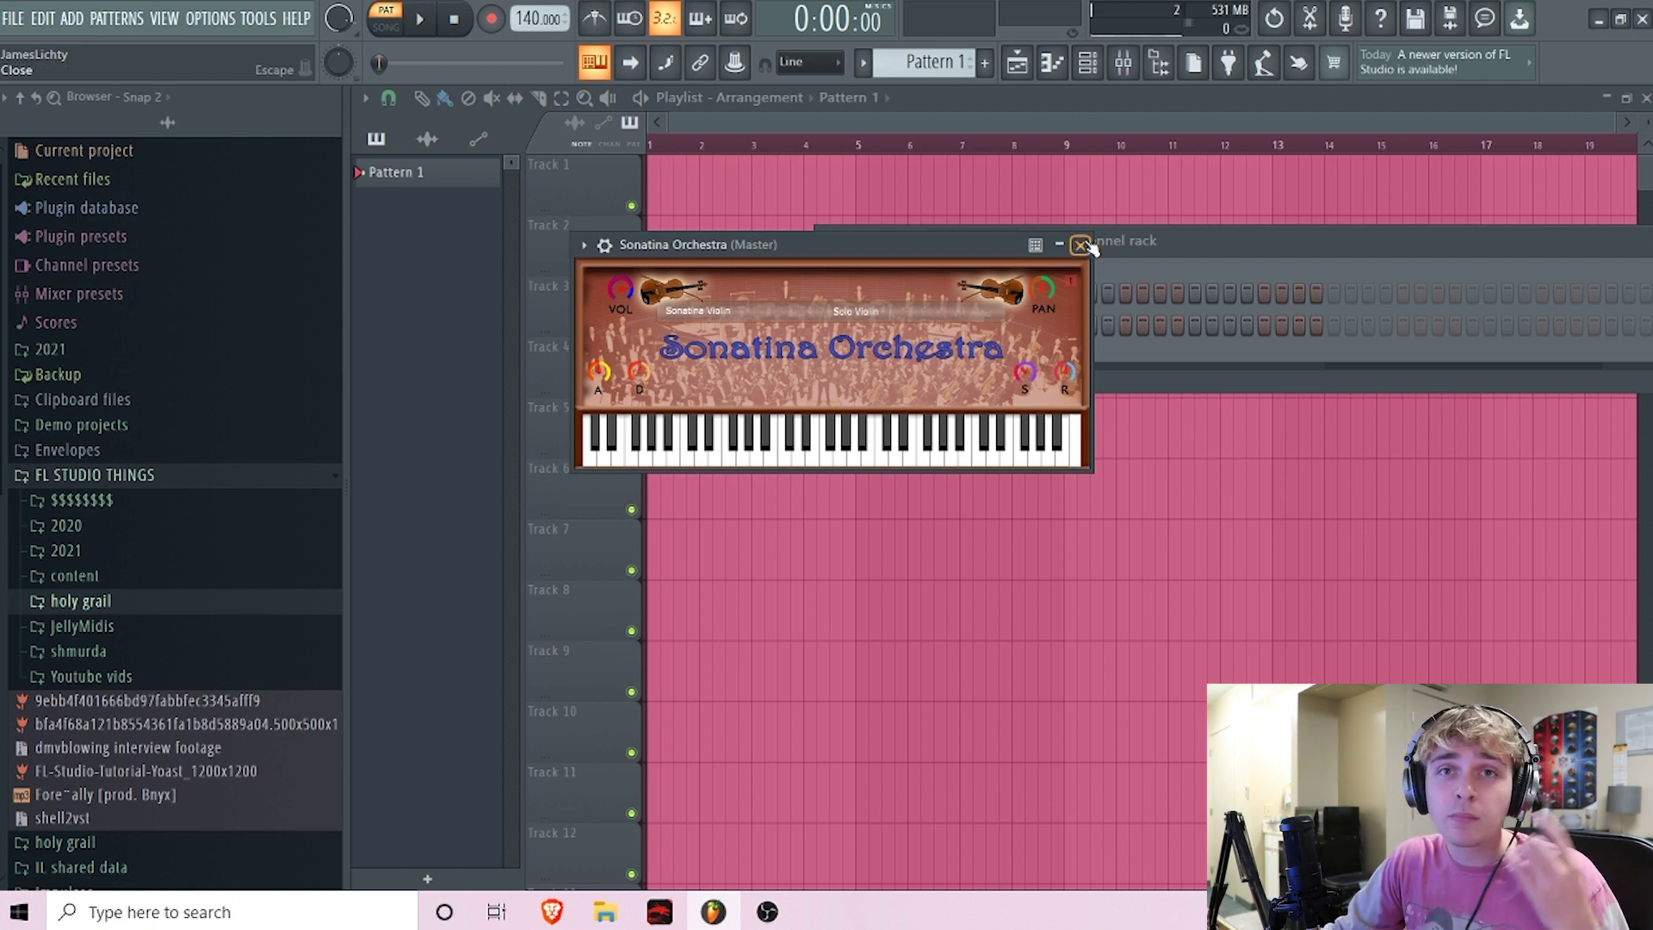
left_click(858, 321)
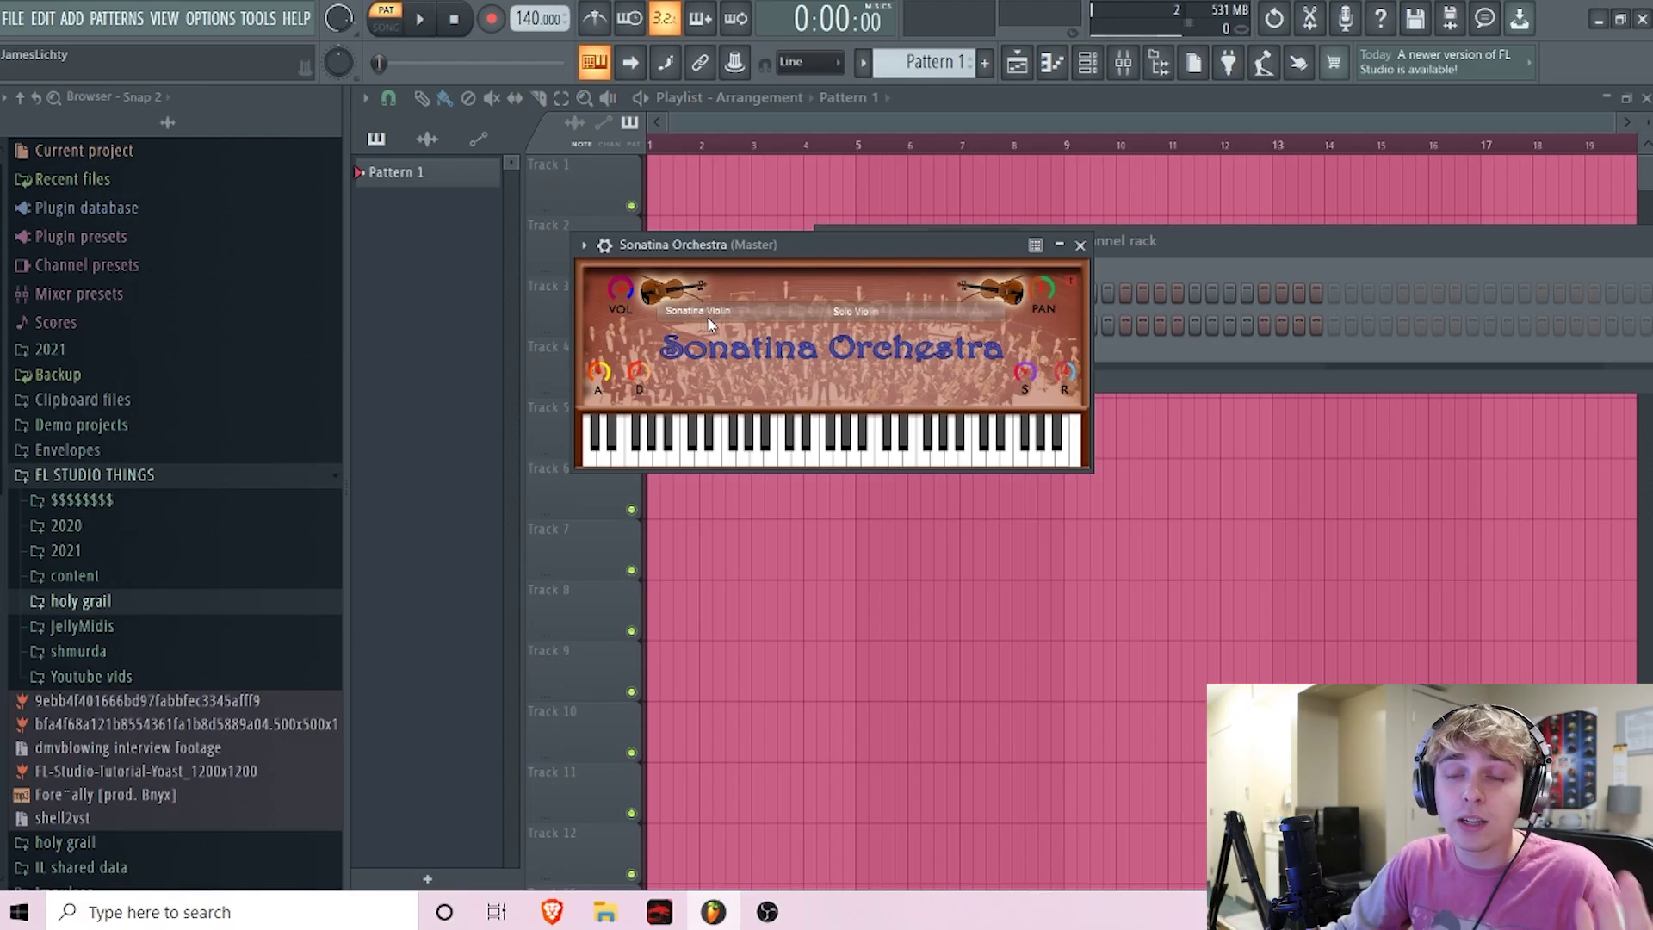
left_click(711, 322)
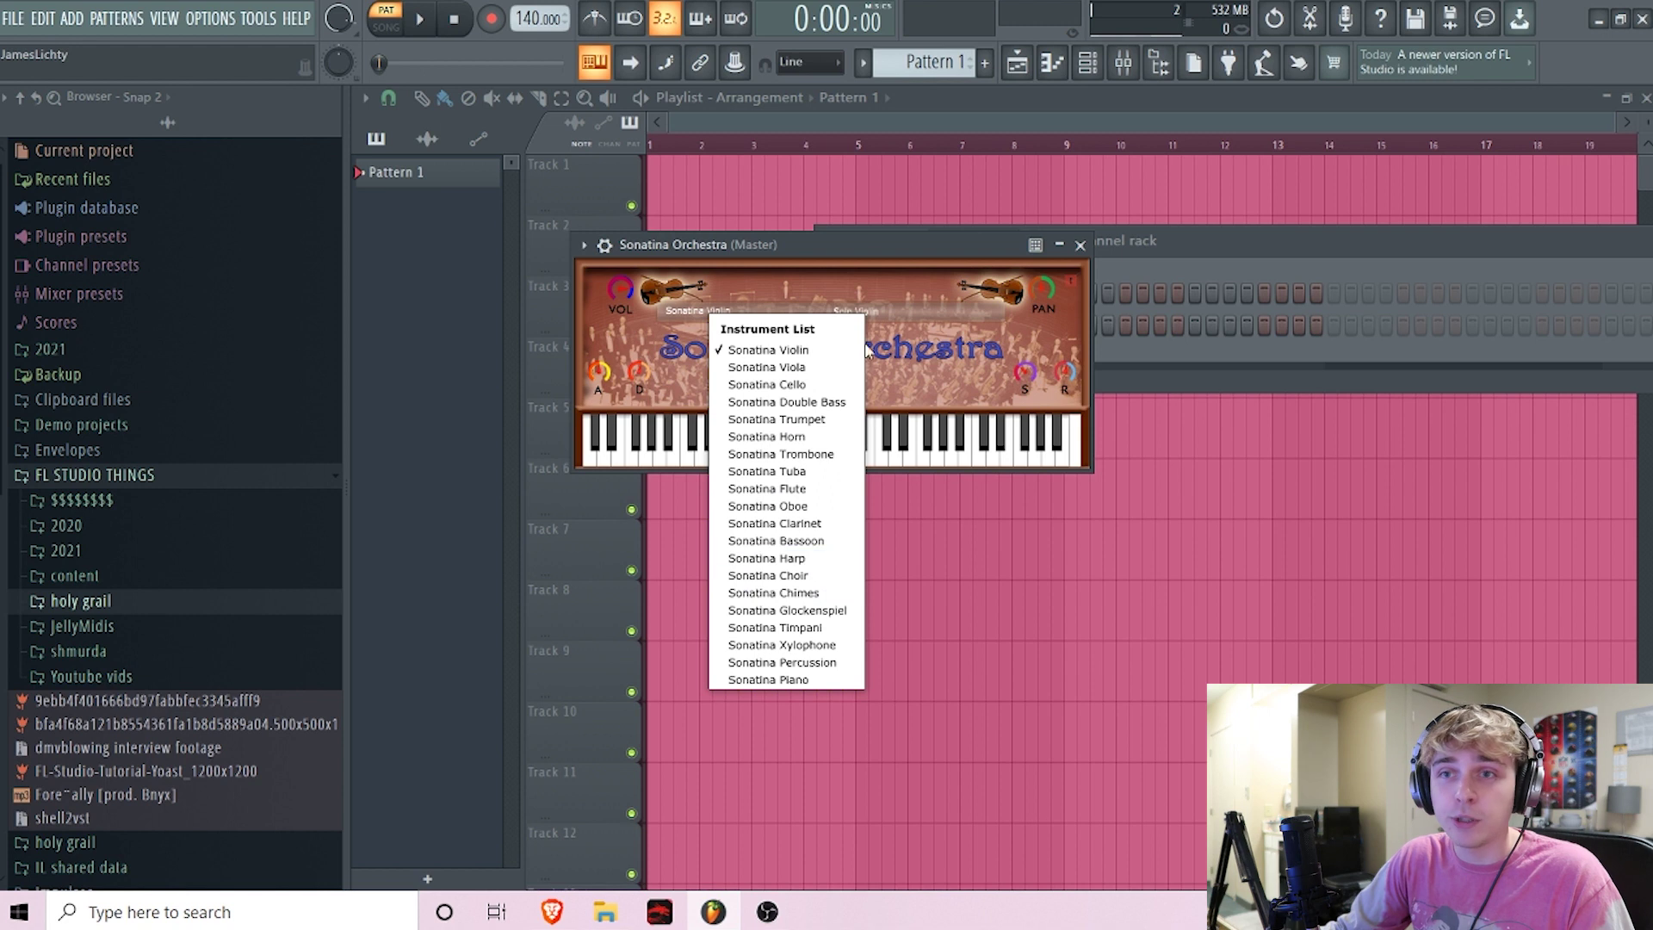
left_click(885, 301)
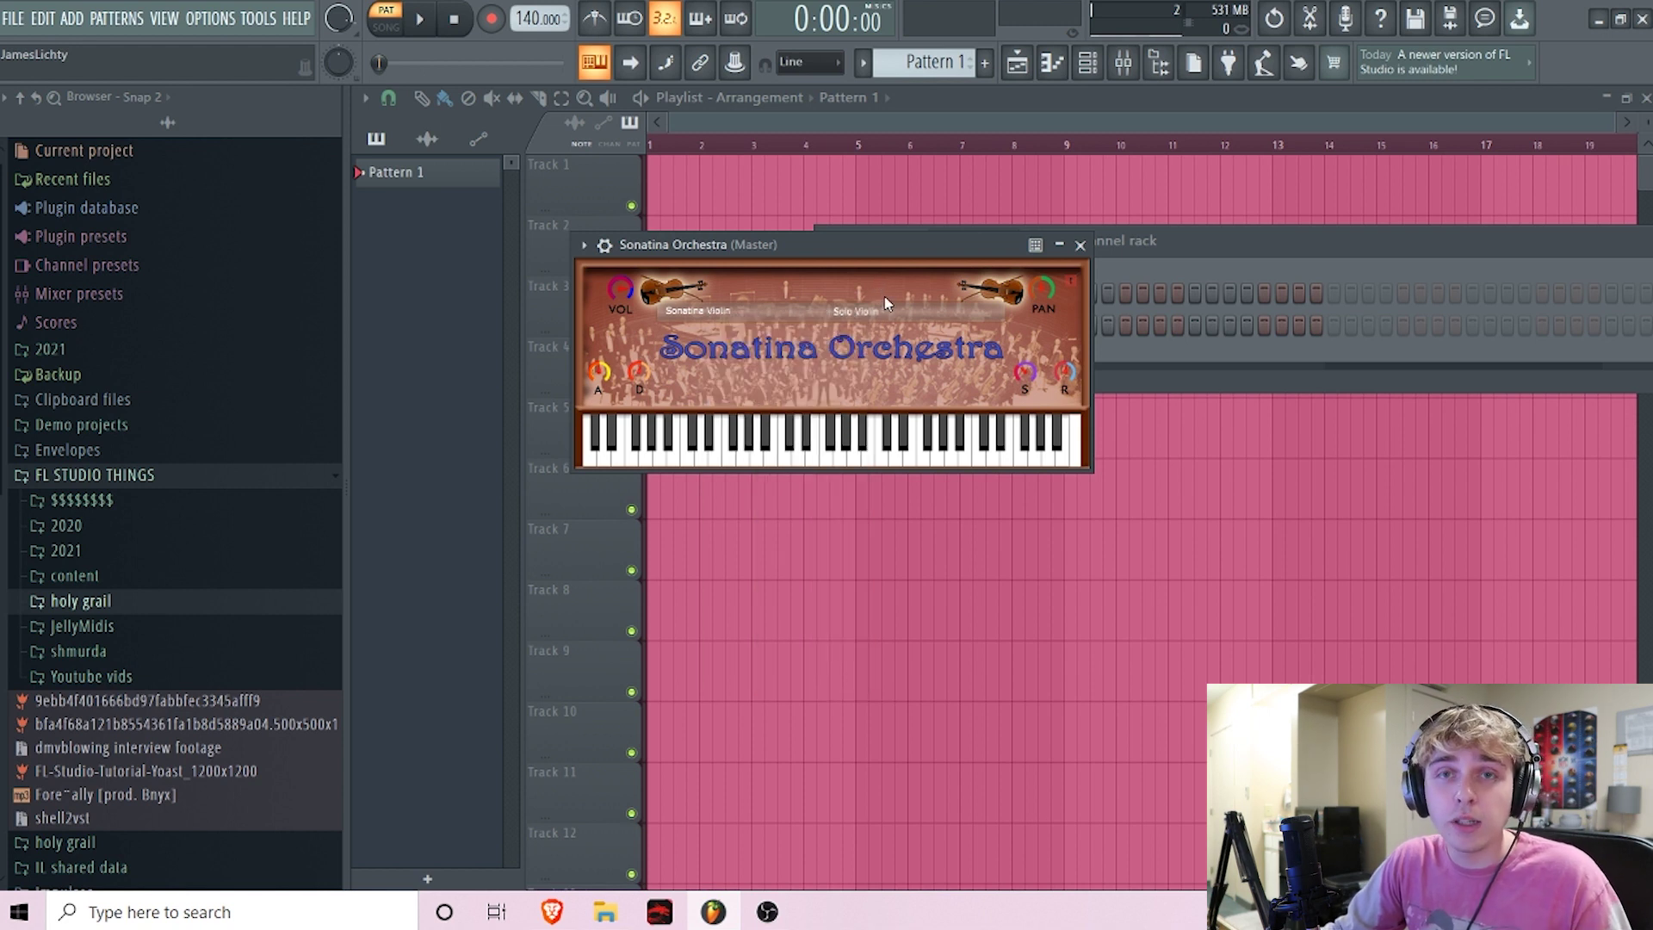
- Load the Sonatina Flute instrument in Sonatina Orchestra and choose its Alto Flute group
left_click(741, 310)
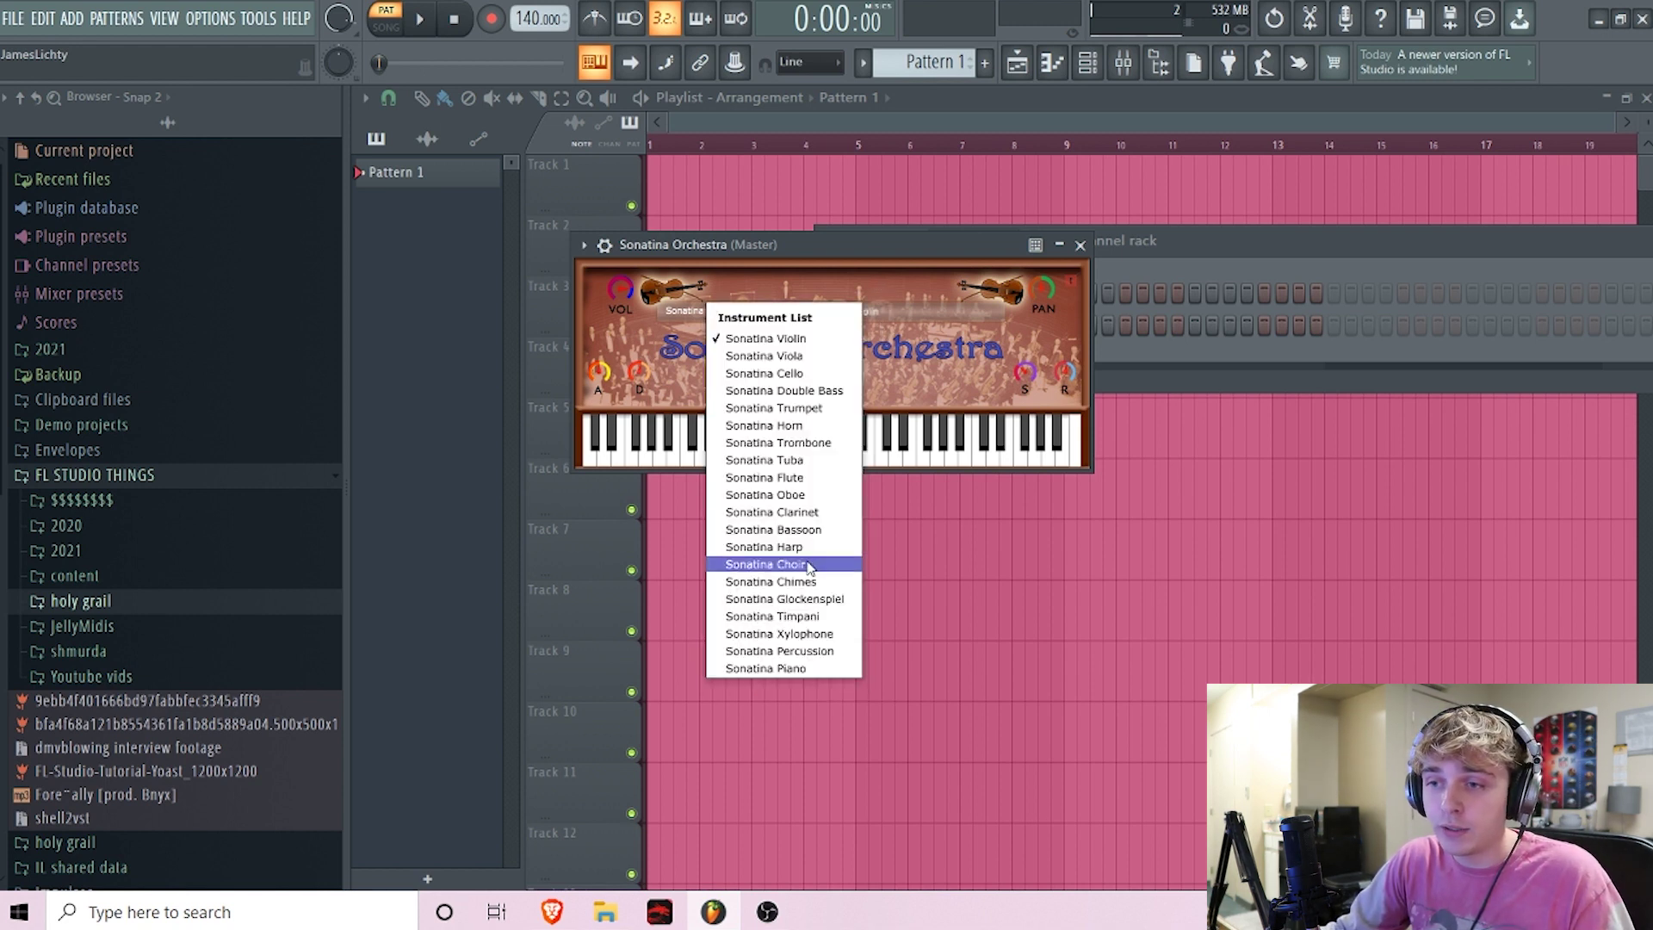
left_click(793, 482)
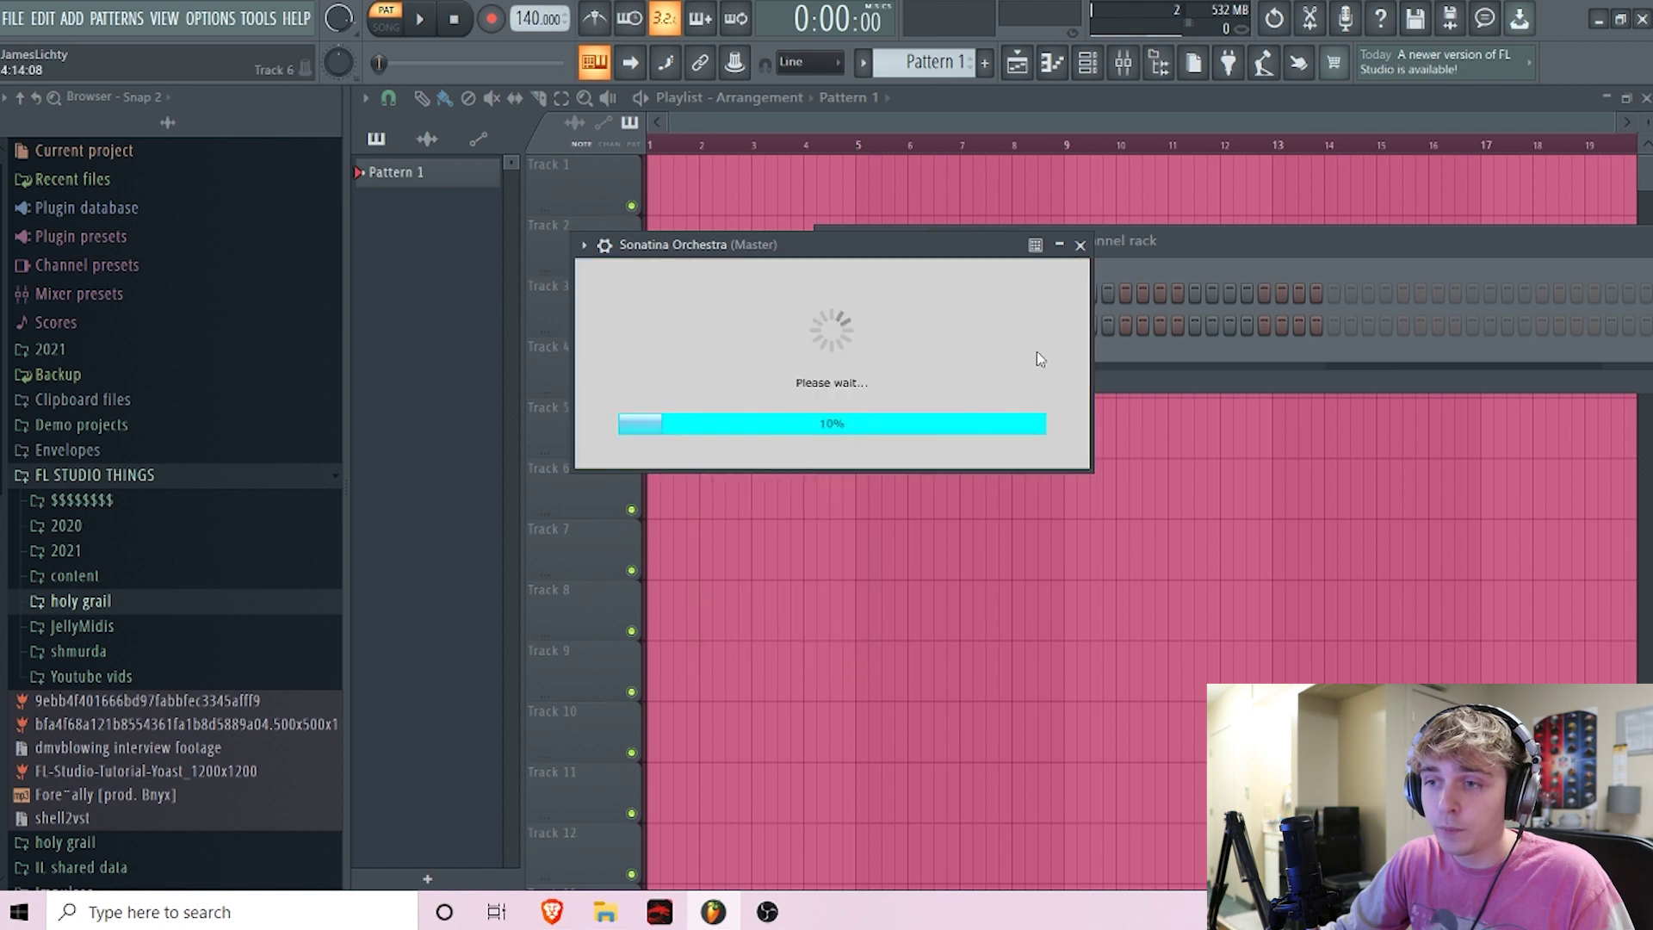
left_click(852, 318)
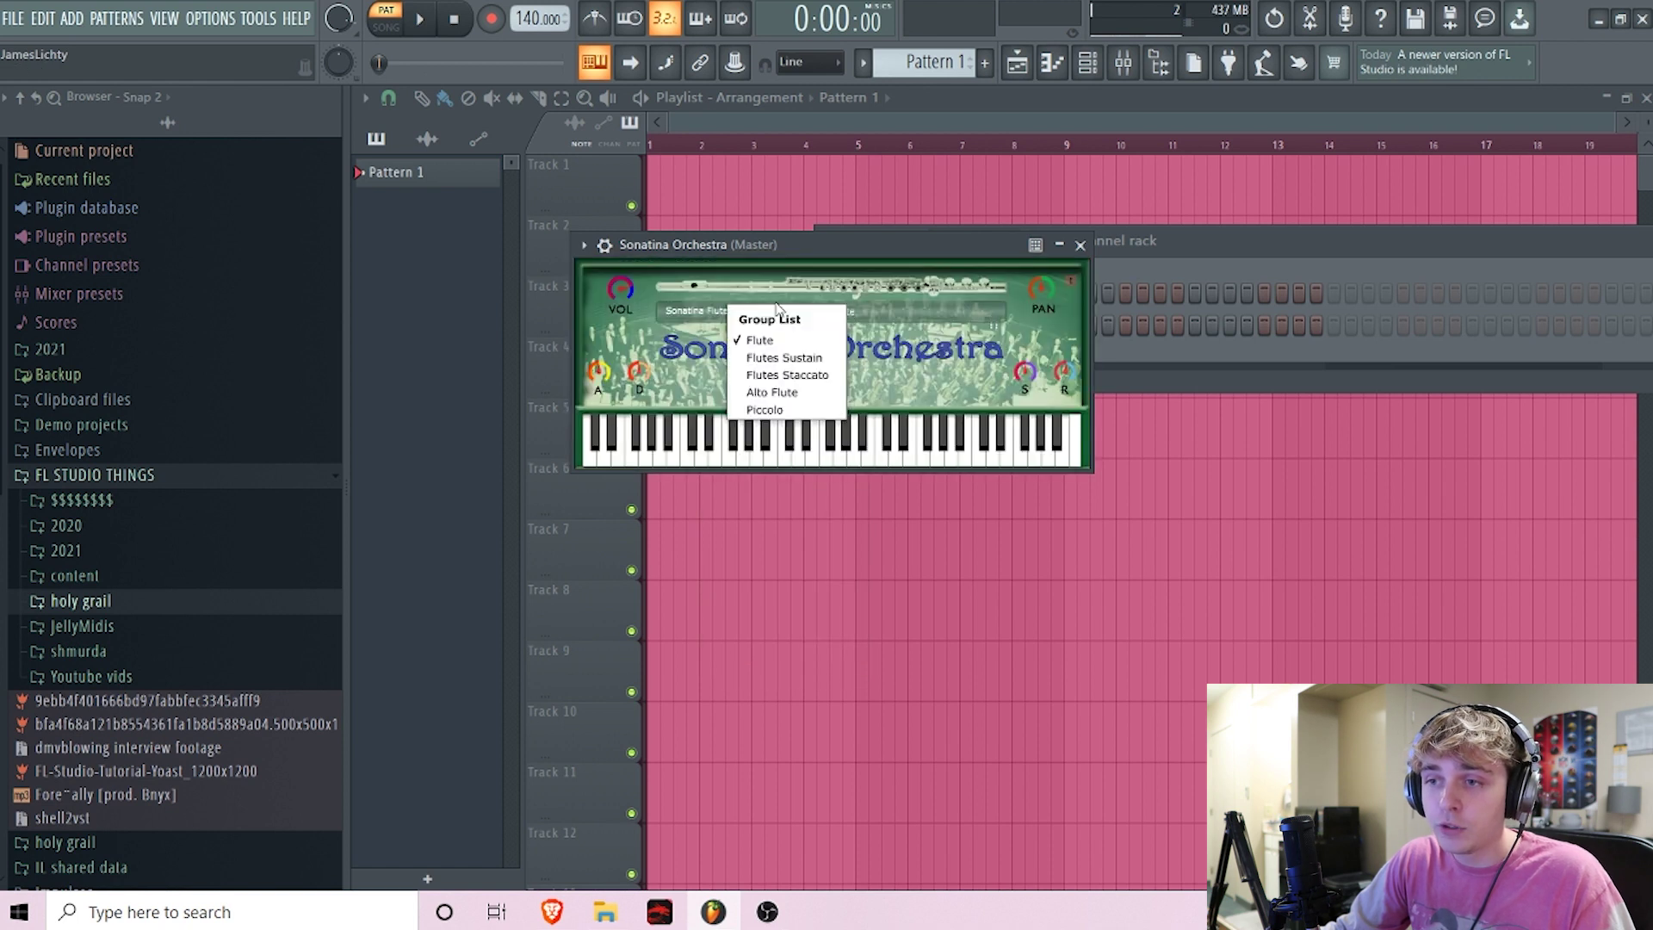
left_click(802, 395)
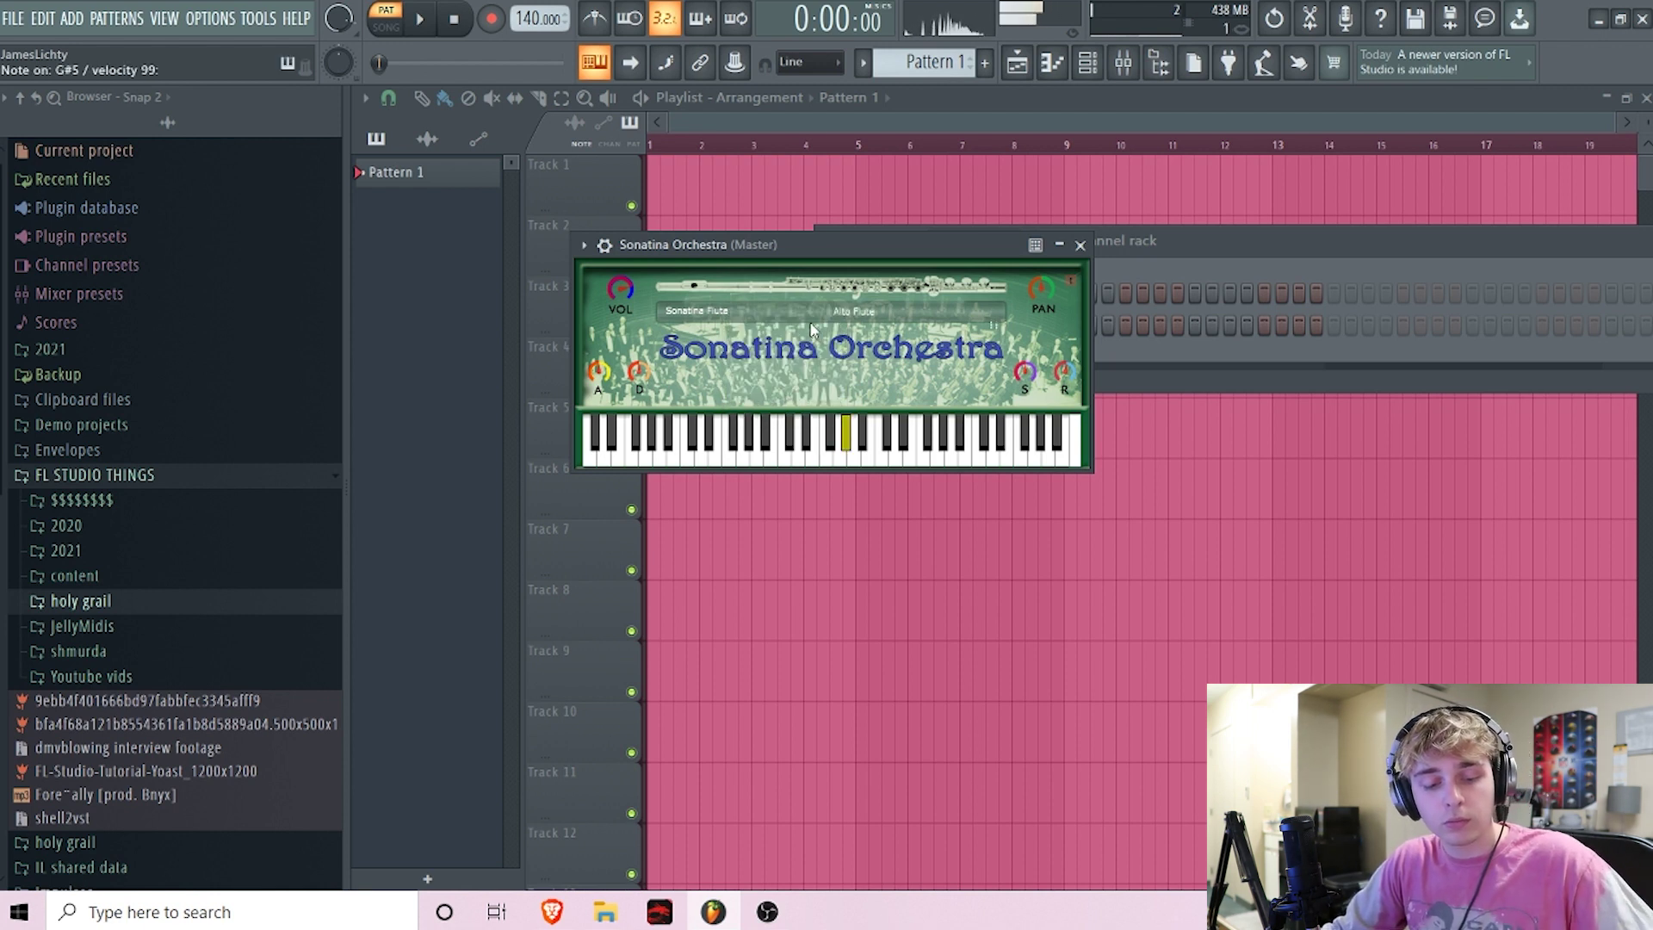
- Load the Sonatina Harp instrument with its Default Group and close the Sonatina Orchestra plugin
left_click(748, 308)
left_click(801, 565)
left_click(856, 351)
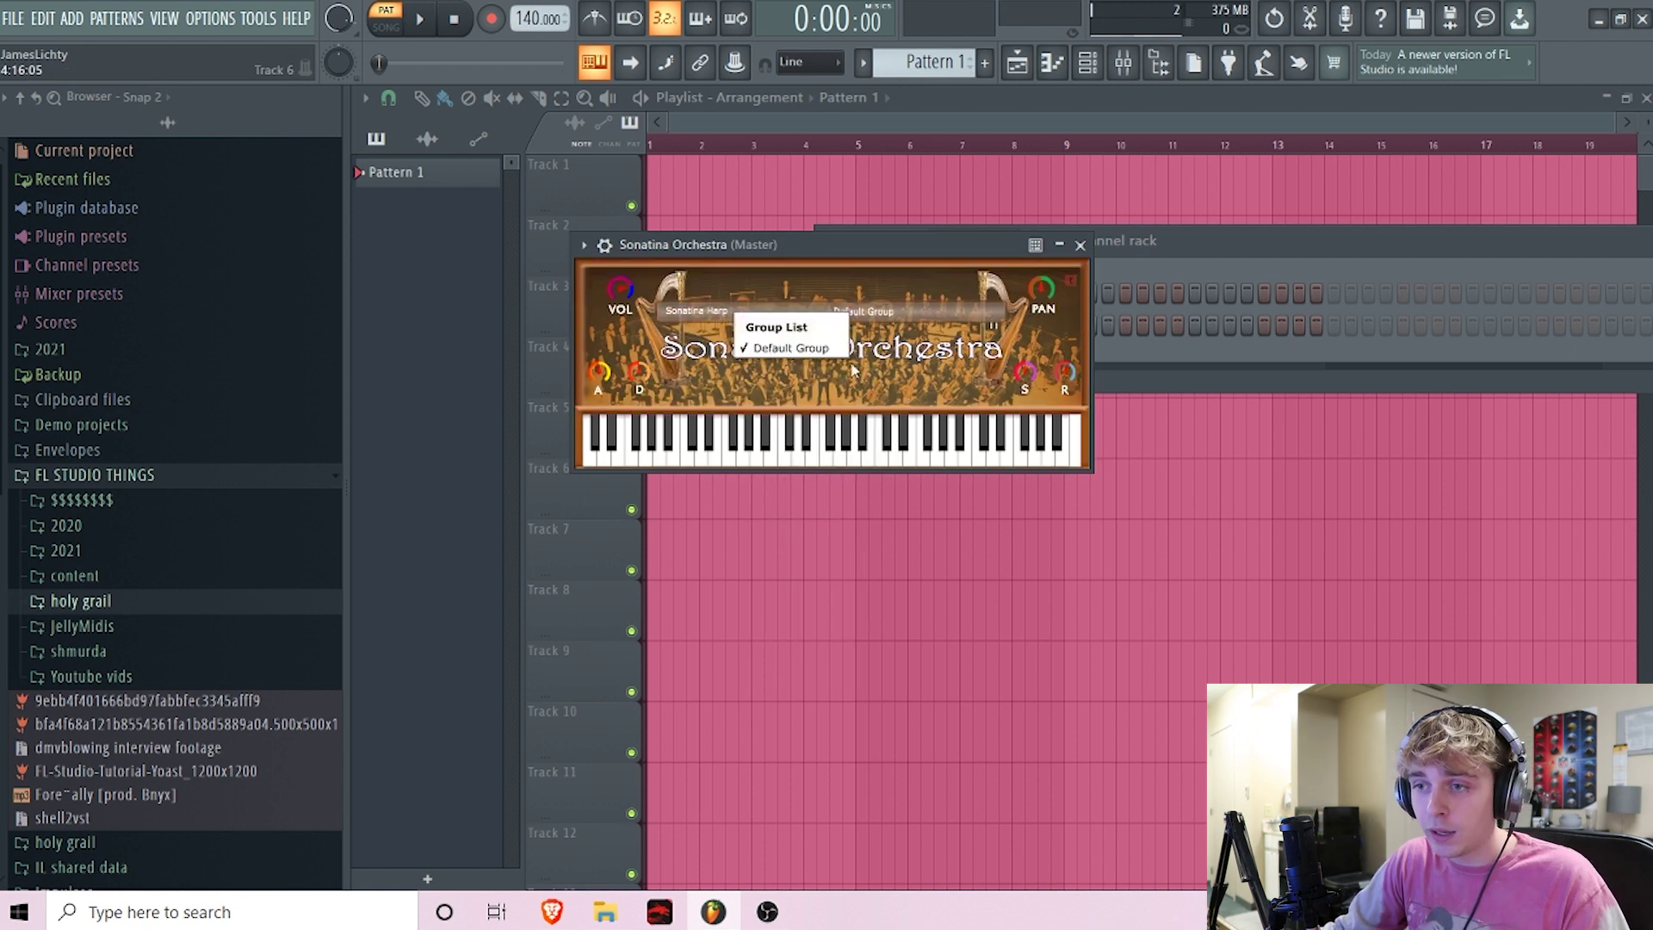
left_click(790, 348)
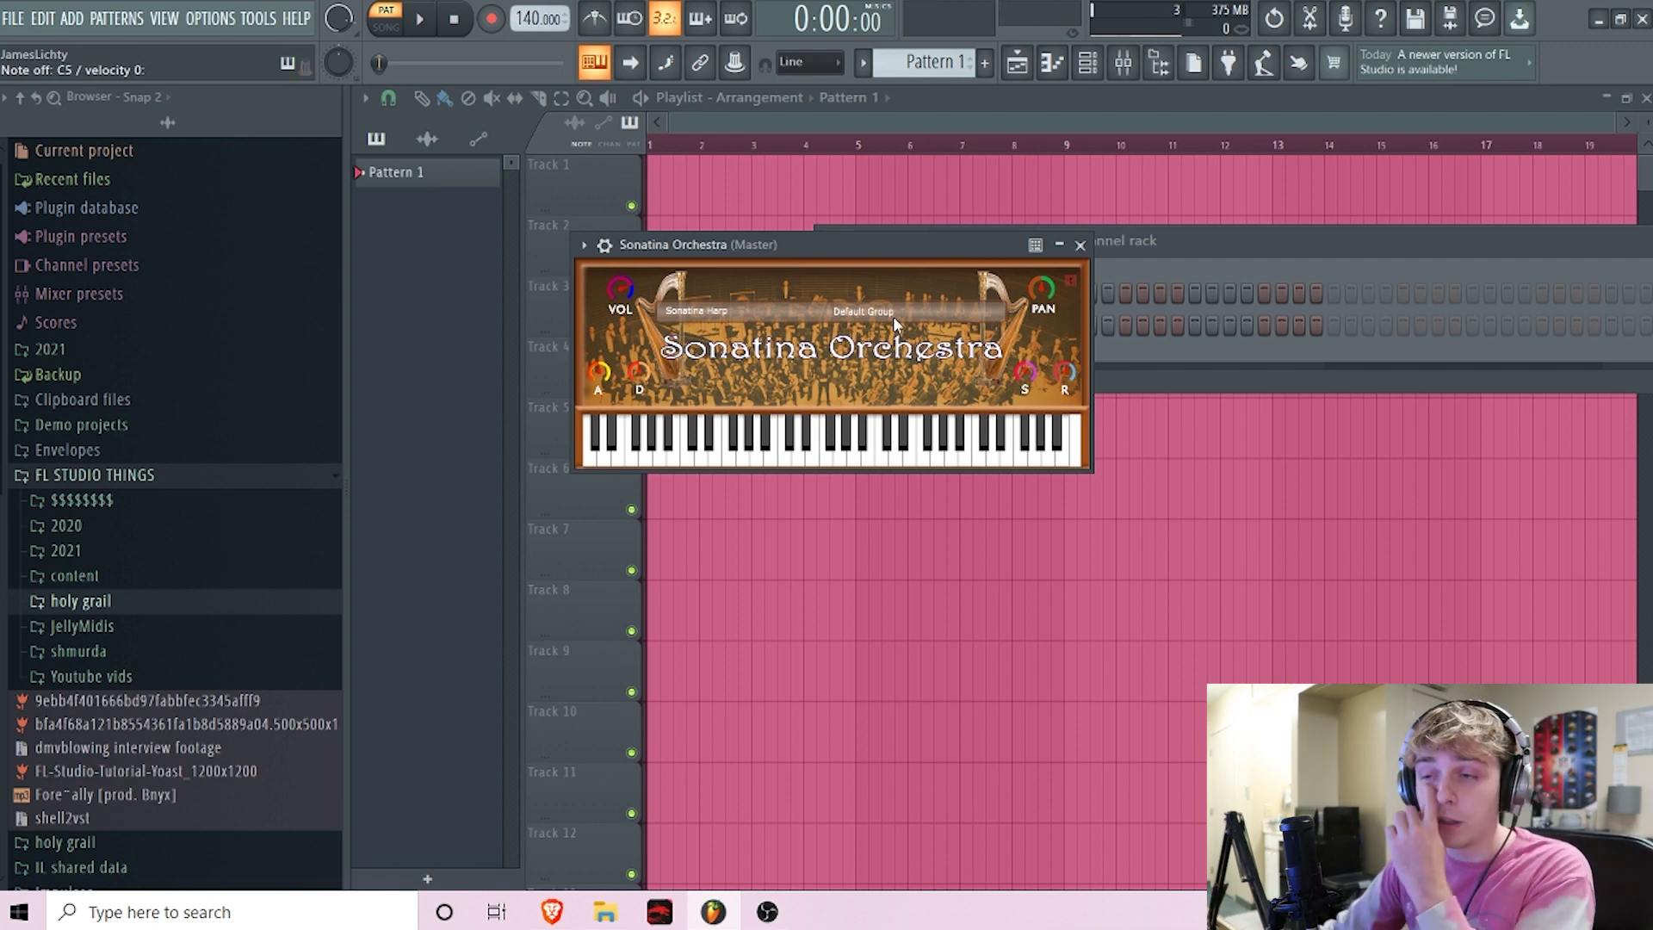
left_click(1080, 244)
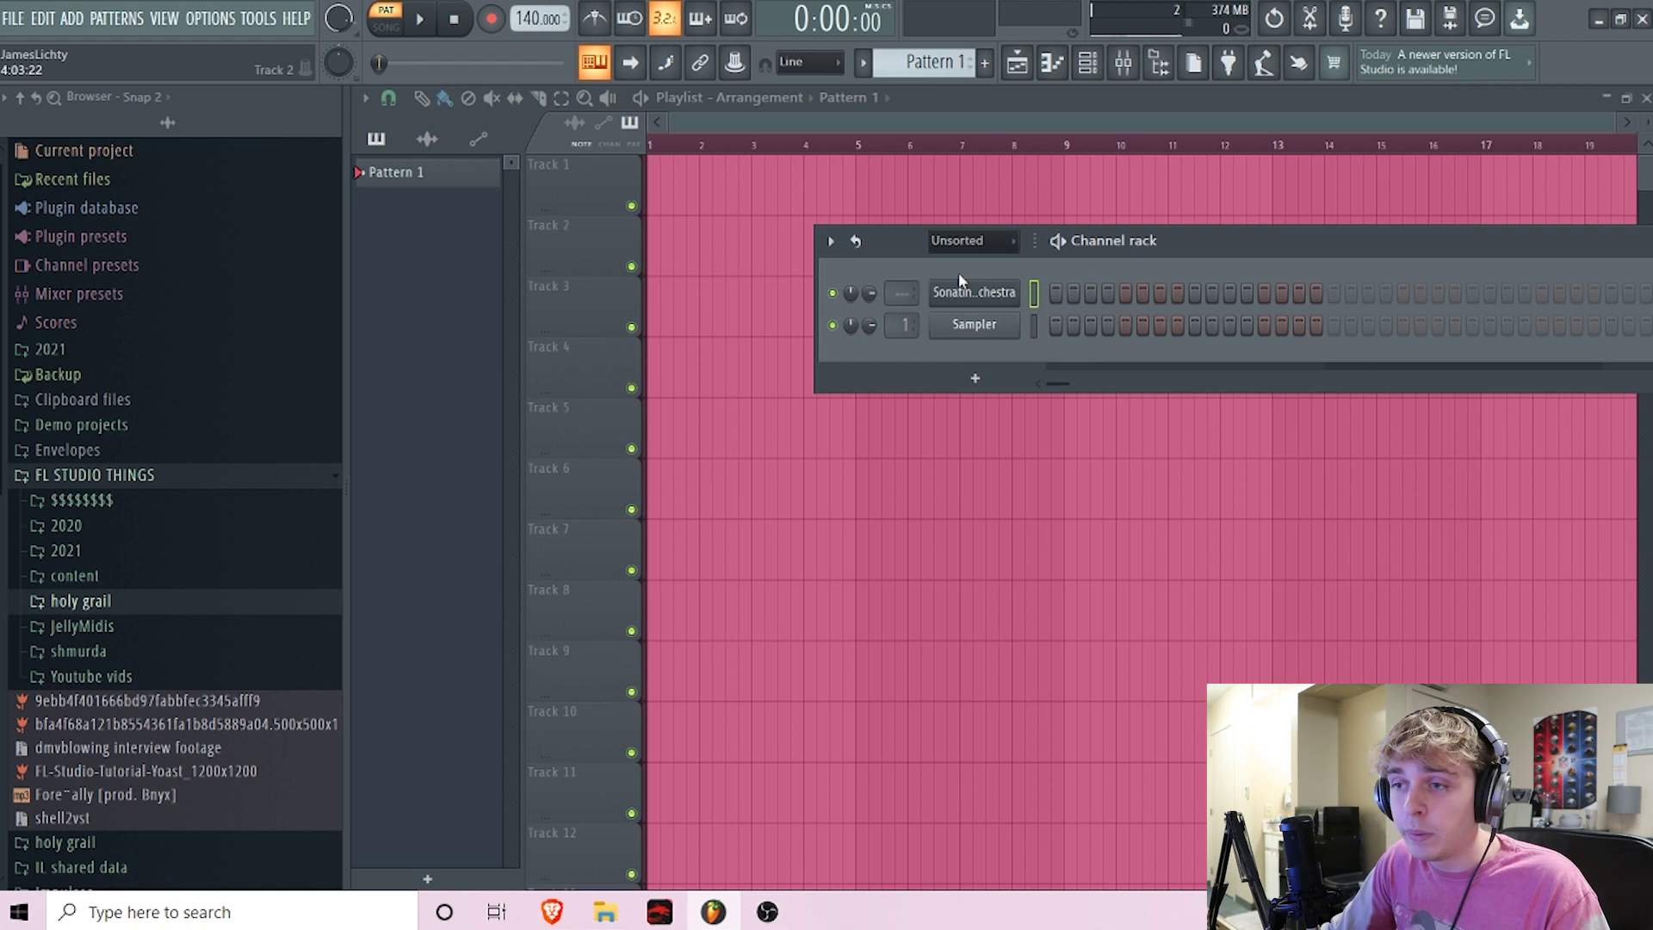
- Reopen Sonatina Orchestra, load the Sonatina Tuba instrument and play a note with it
left_click(1007, 294)
left_click(763, 344)
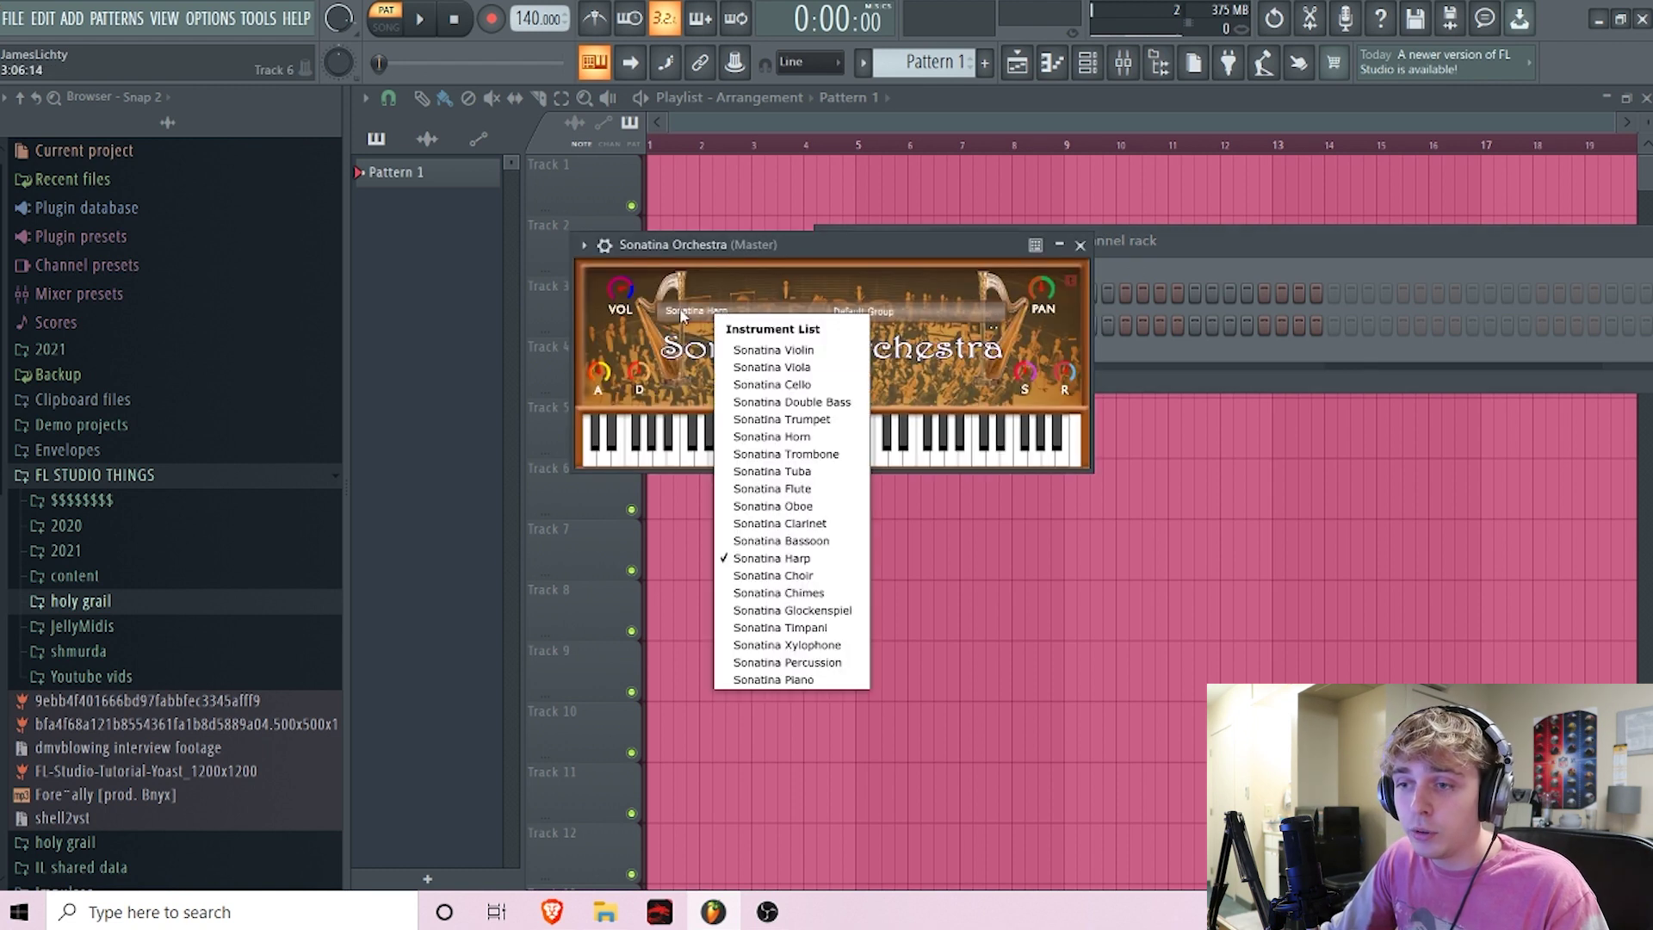
left_click(814, 472)
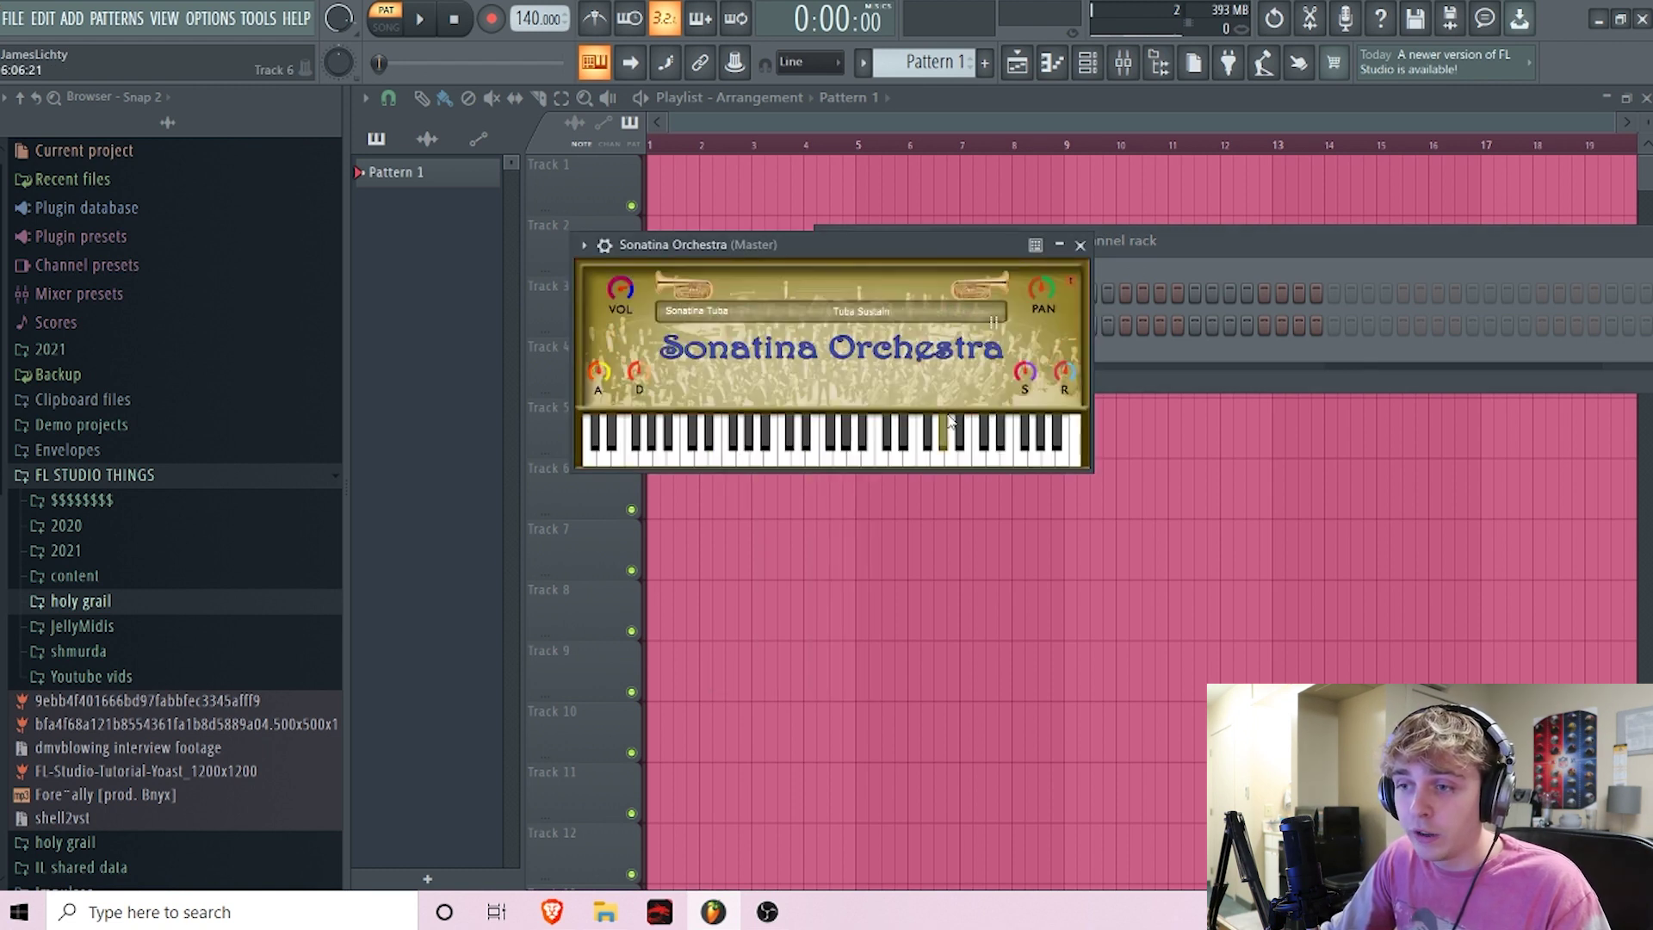
key("w")
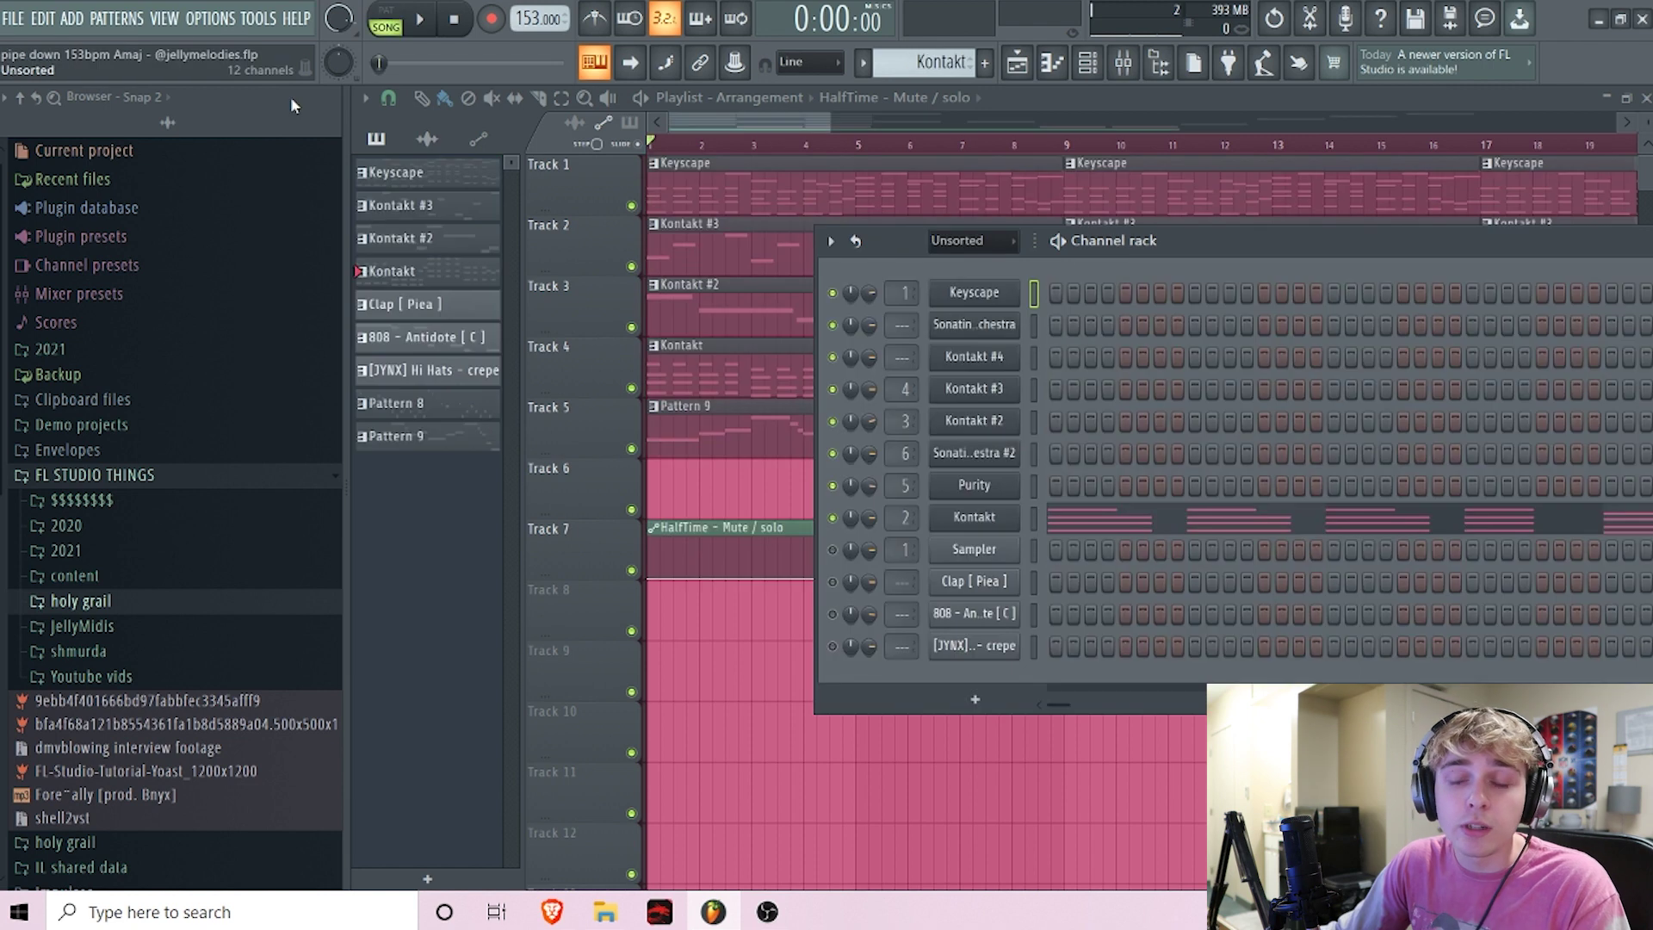
- Audition Pattern 9 in the playlist with Track 5 soloed, remove the solo and play the full arrangement from the start
key("F6")
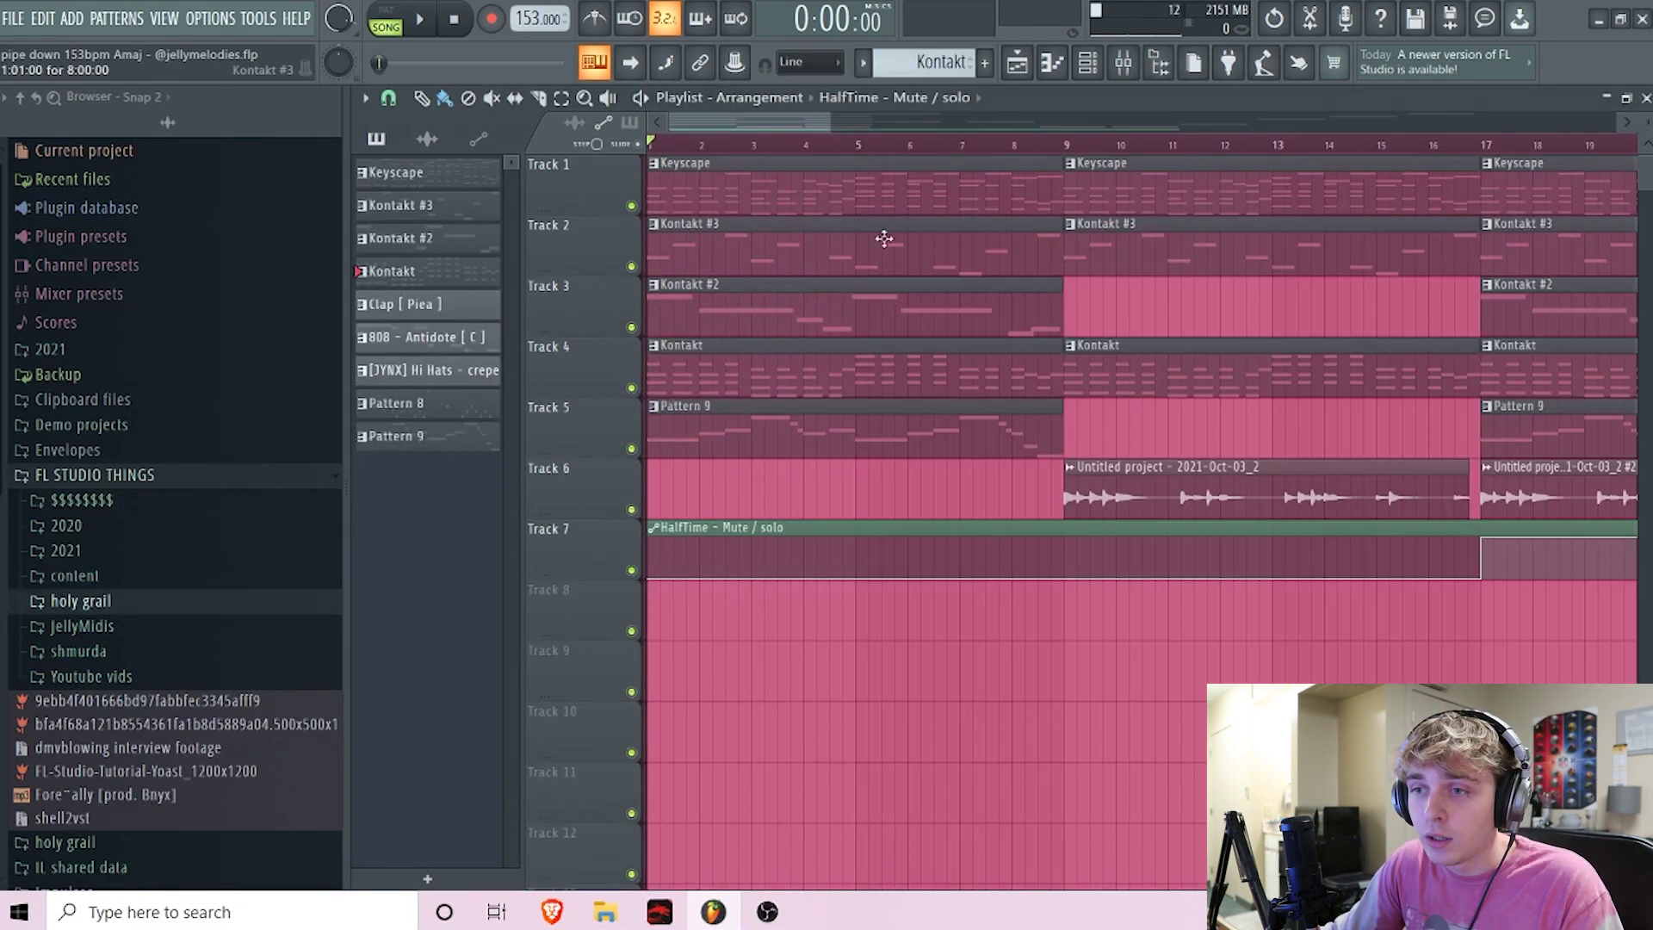
right_click(631, 449)
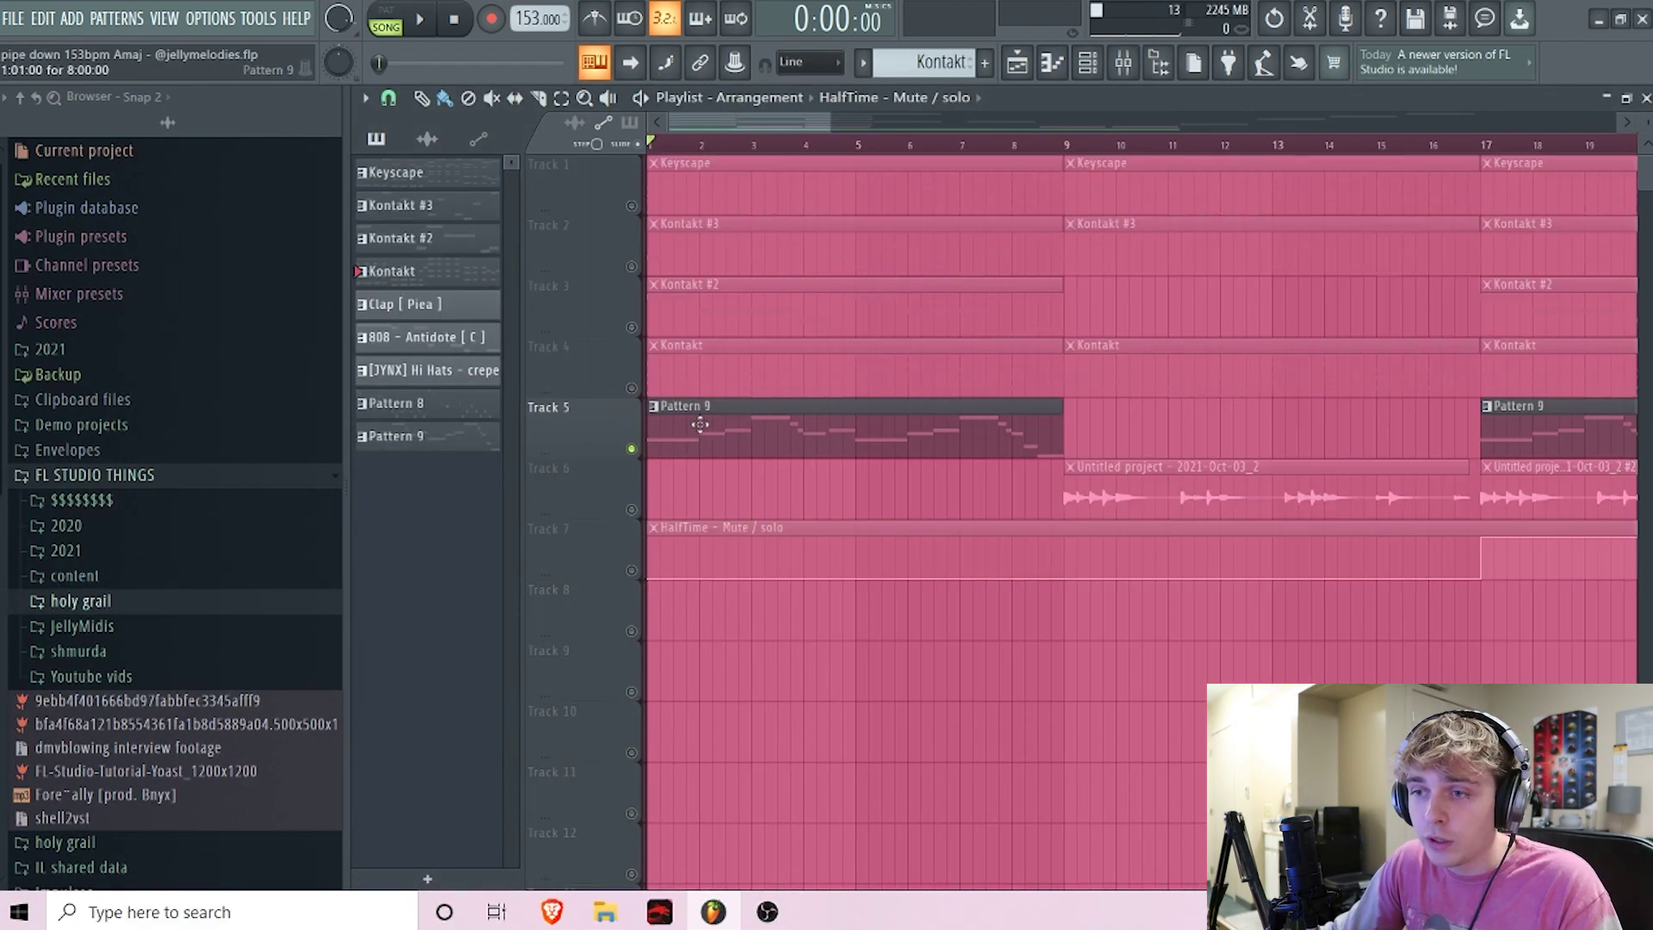
key("space")
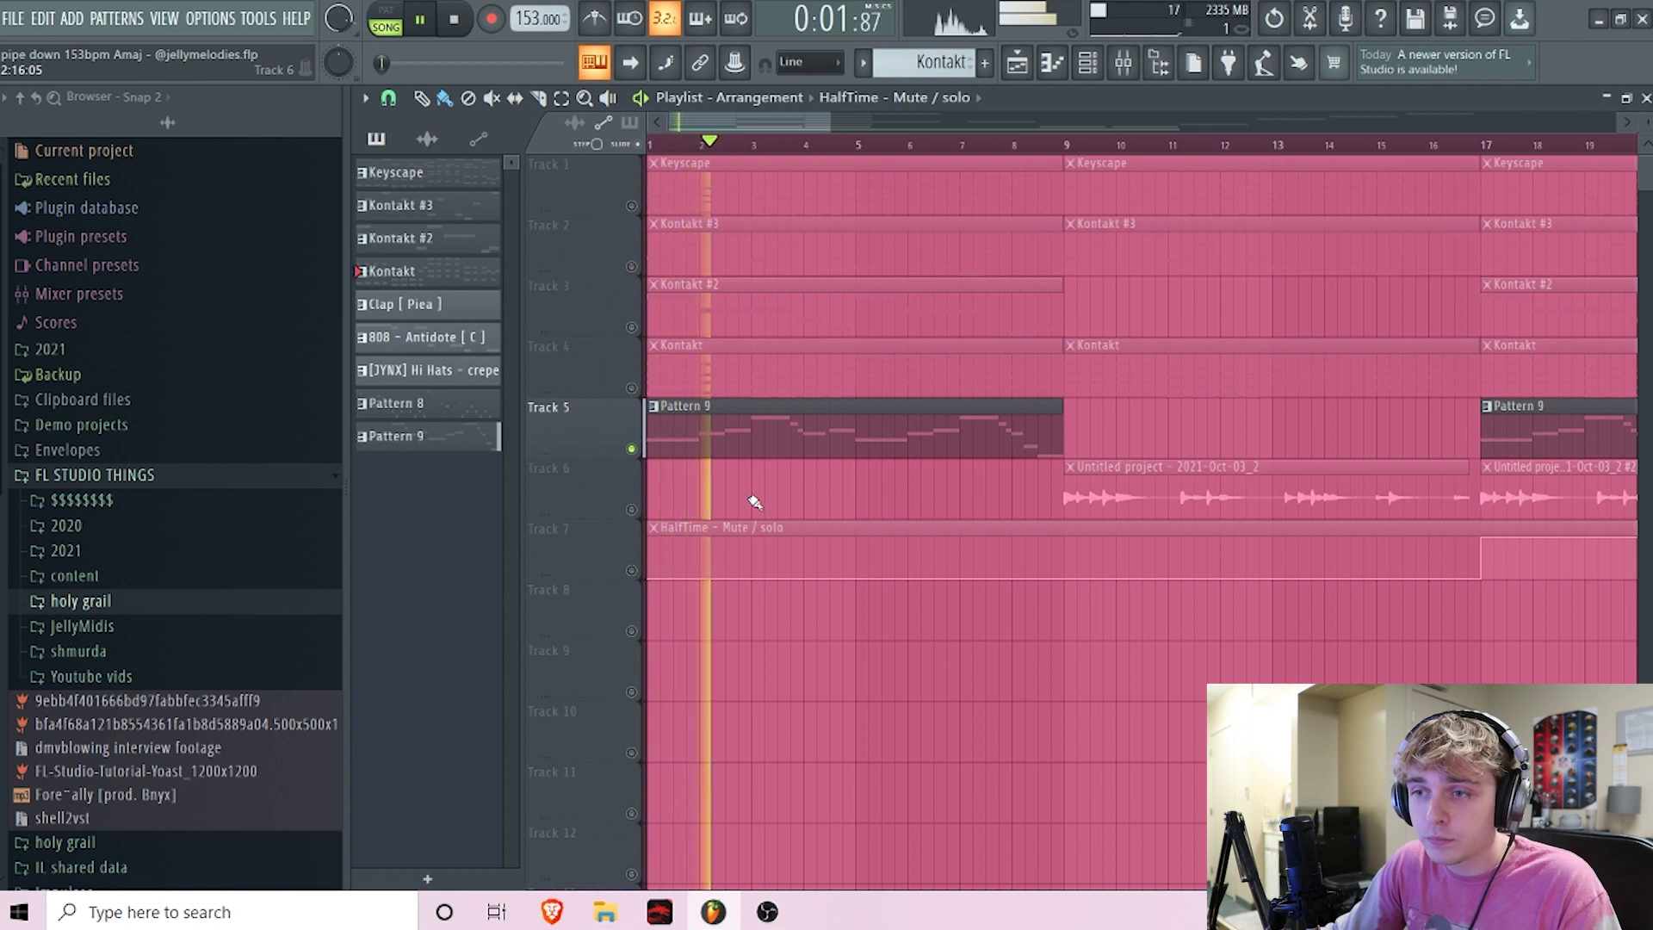
left_click(638, 453)
key("space")
right_click(638, 453)
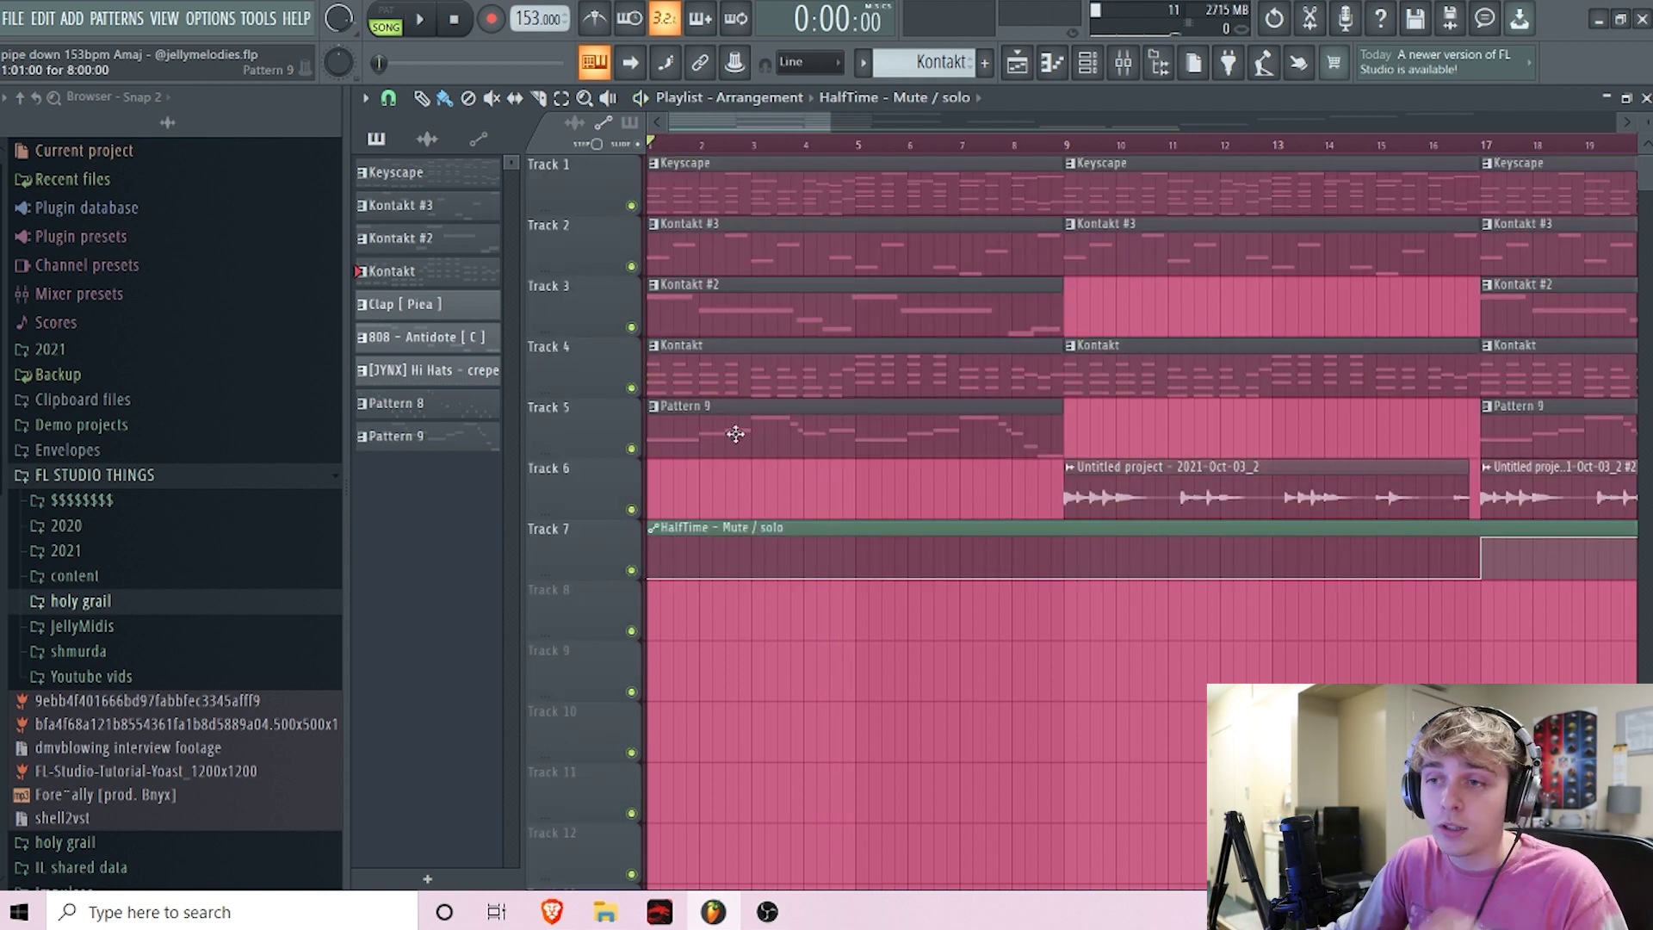
key("space")
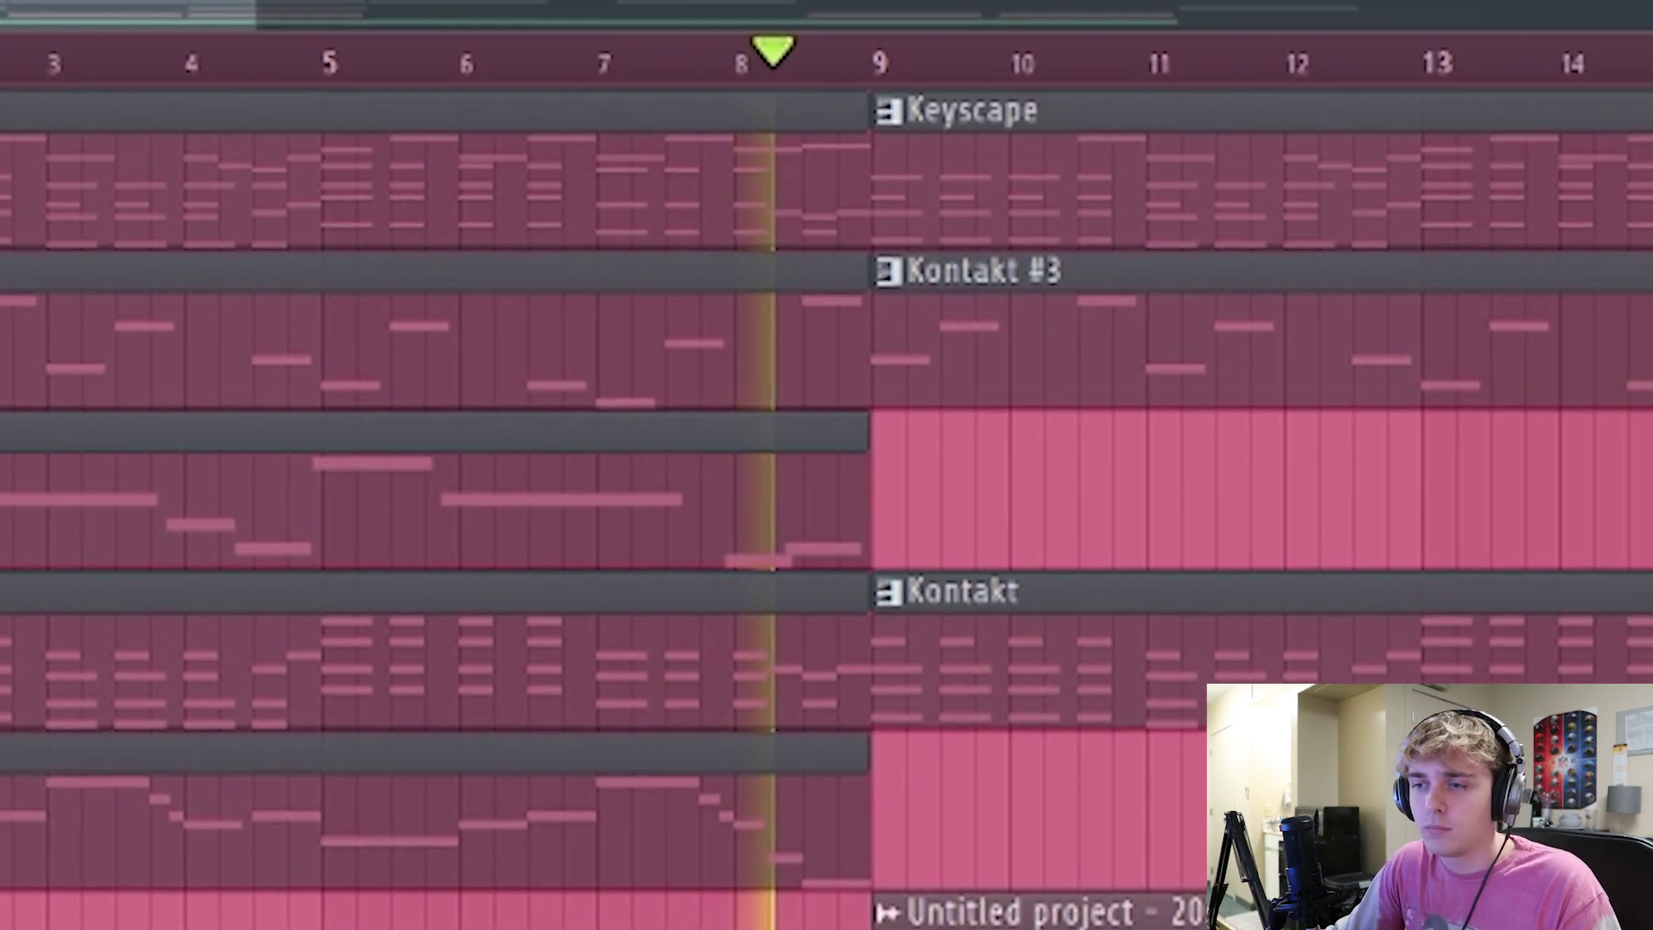
key("space")
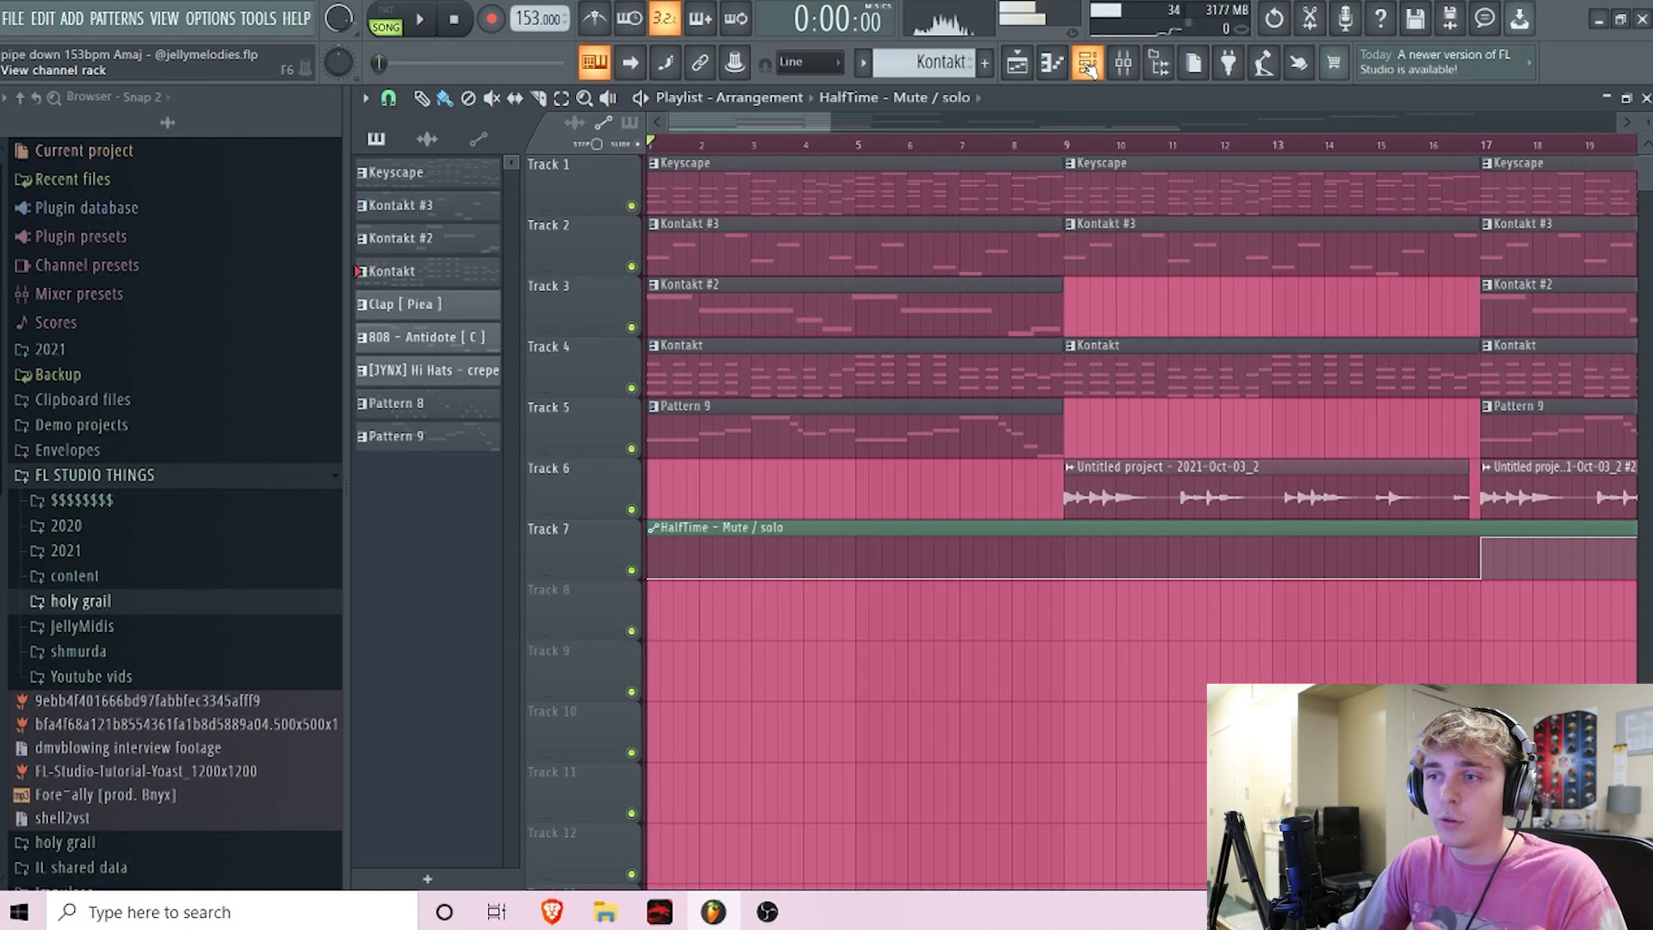
- View the plugin interfaces of the Sonatina Orchestra #2 and Sonatina Orchestra channels in the channel rack, closing each one
left_click(1087, 63)
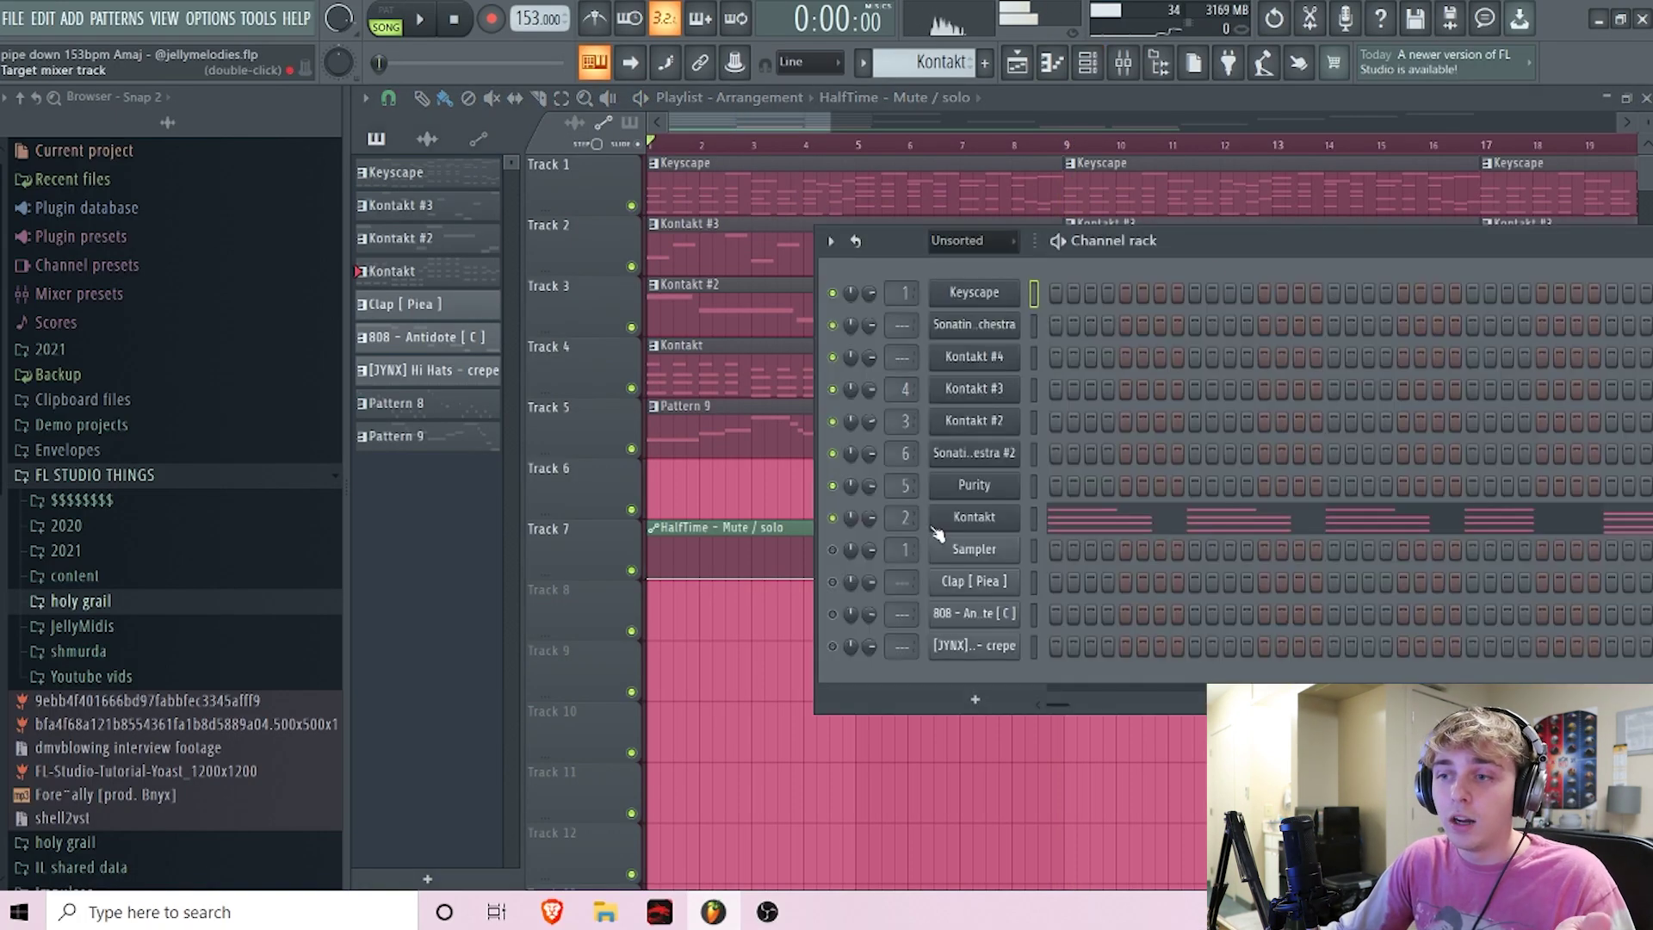
left_click(981, 454)
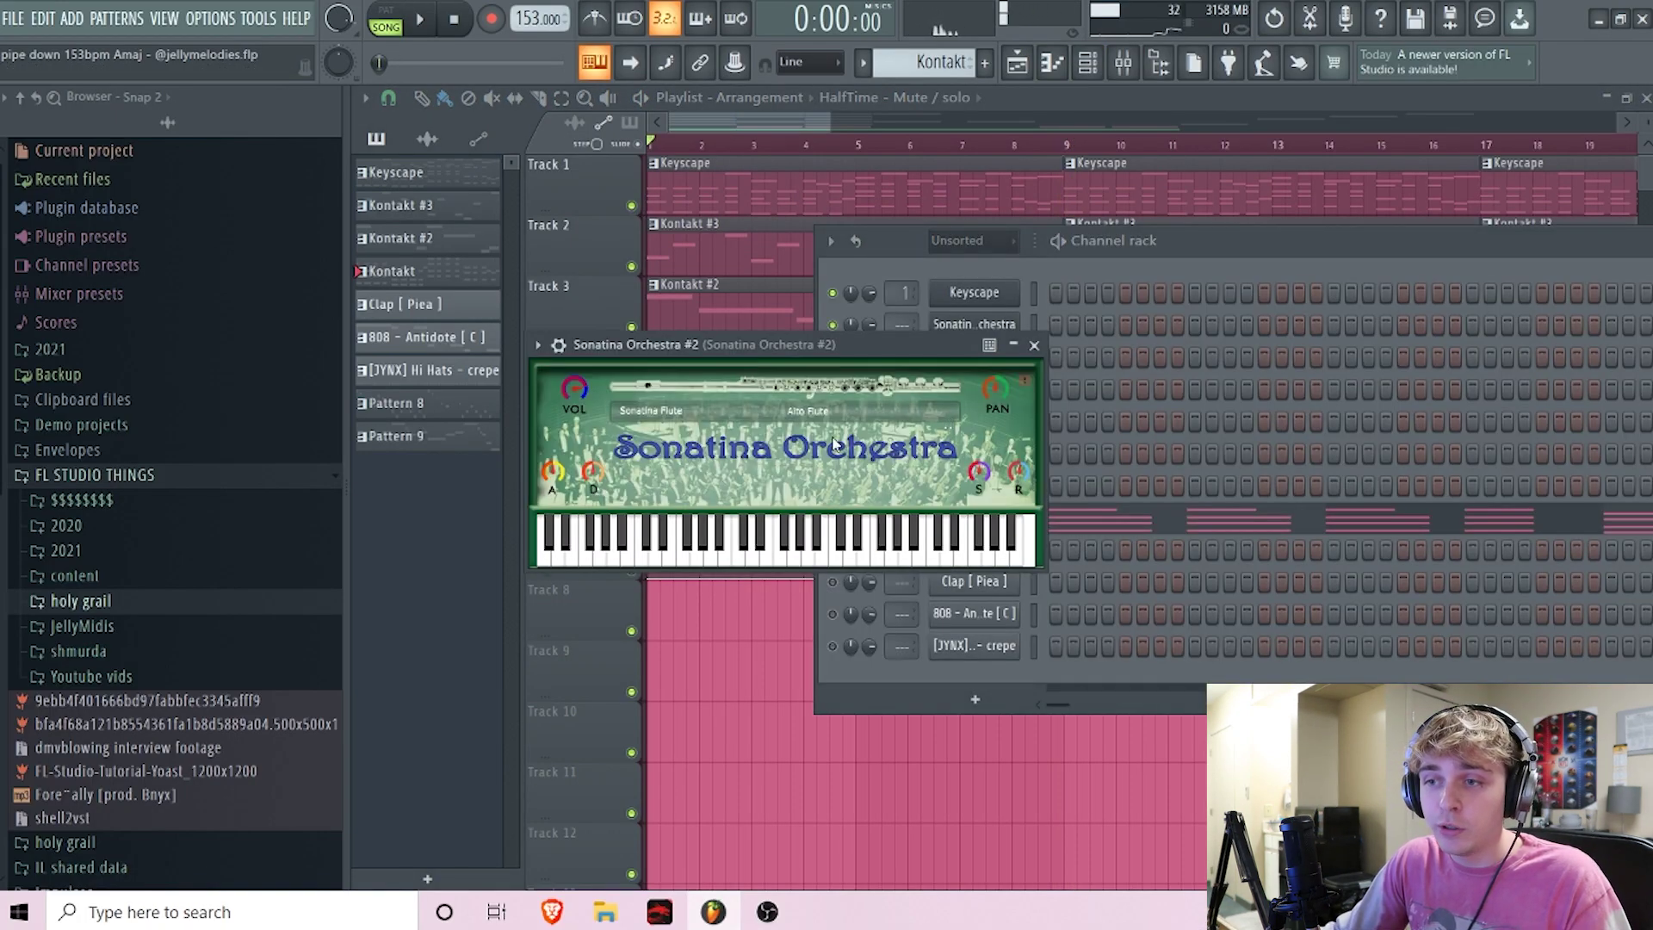
left_click(1034, 345)
left_click(974, 324)
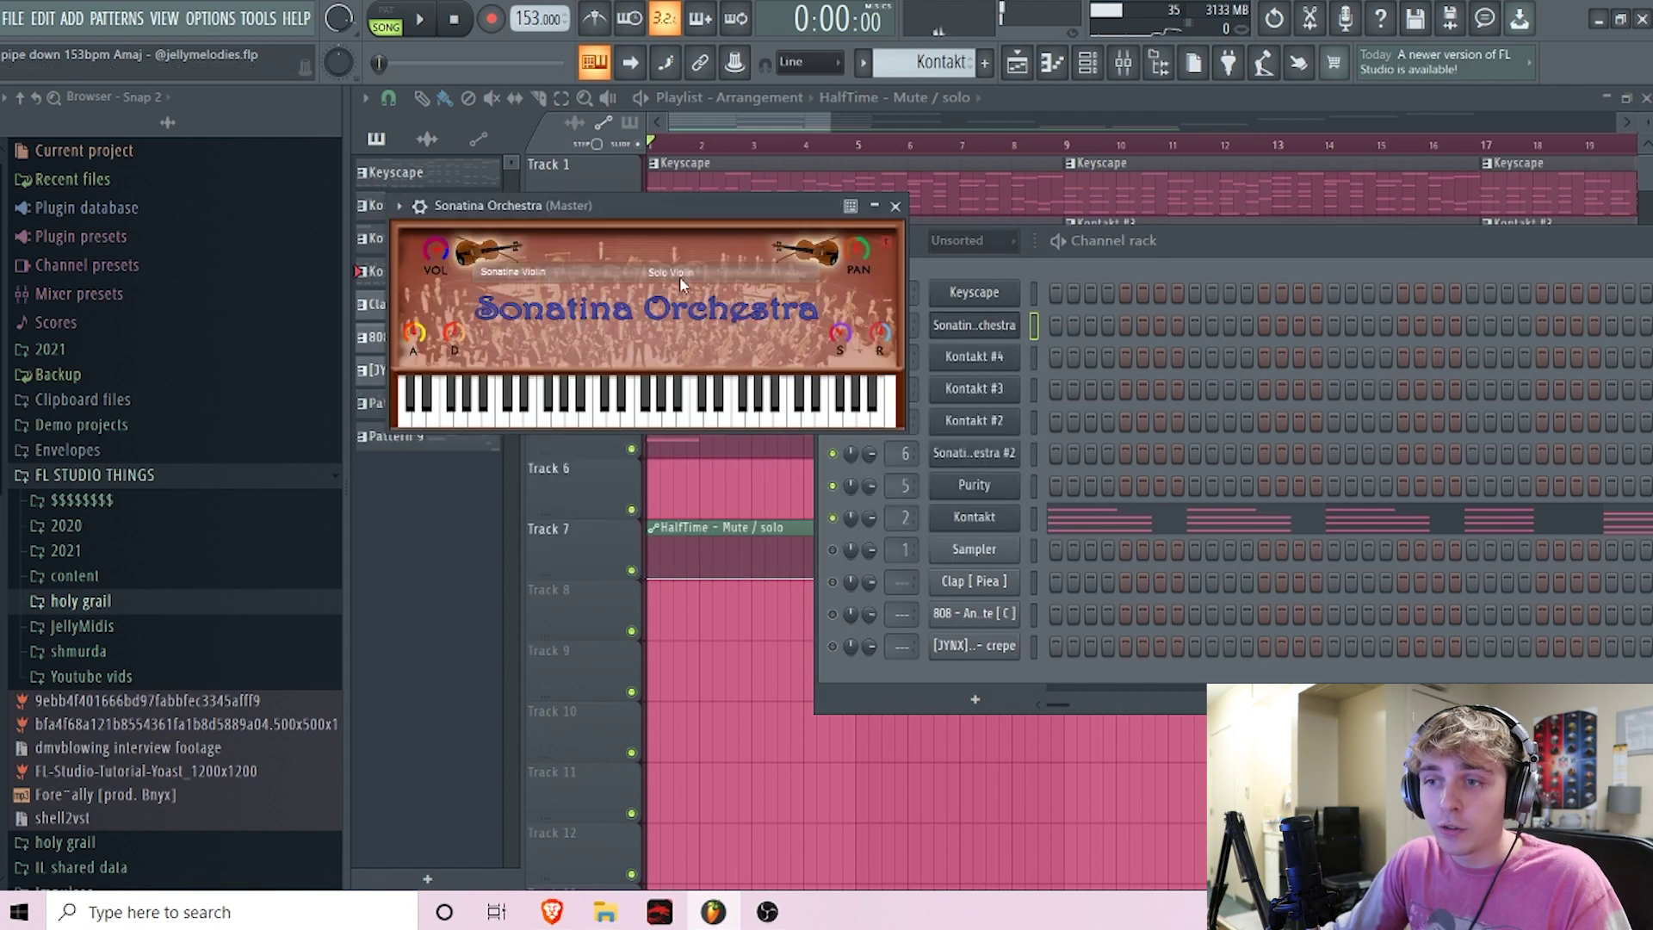
left_click(974, 324)
left_click(975, 324)
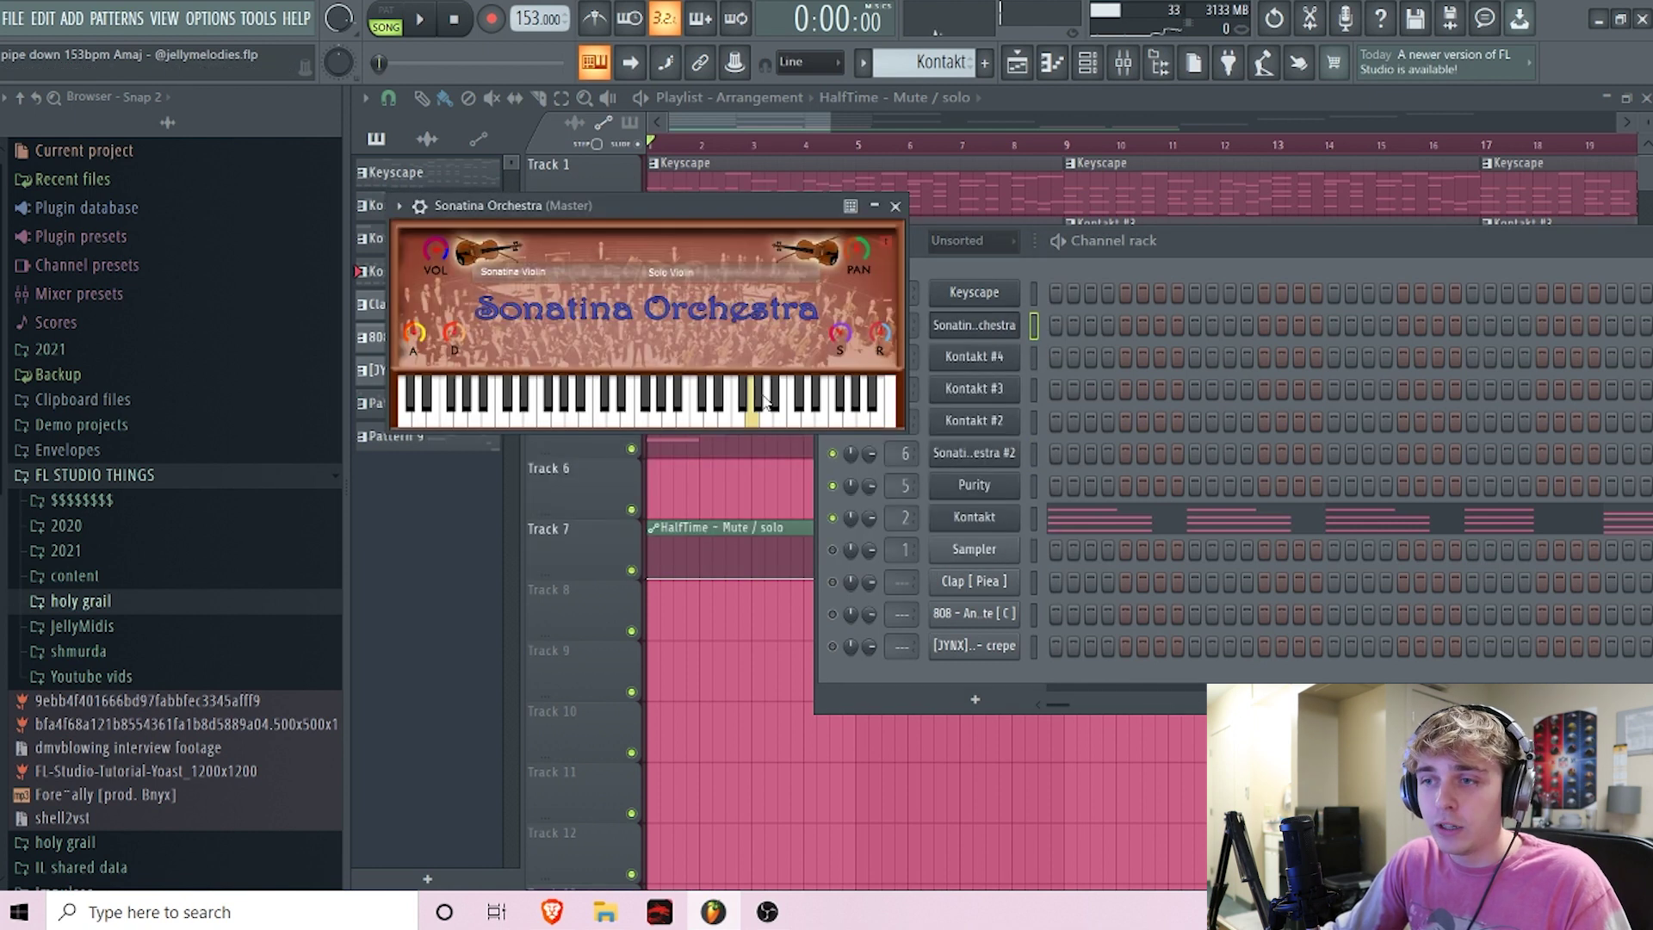
left_click(895, 207)
- View the Kontakt clip's notes from Track 4 in the piano roll and the Kontakt channel's Free Orchestra plugin
left_click(772, 334)
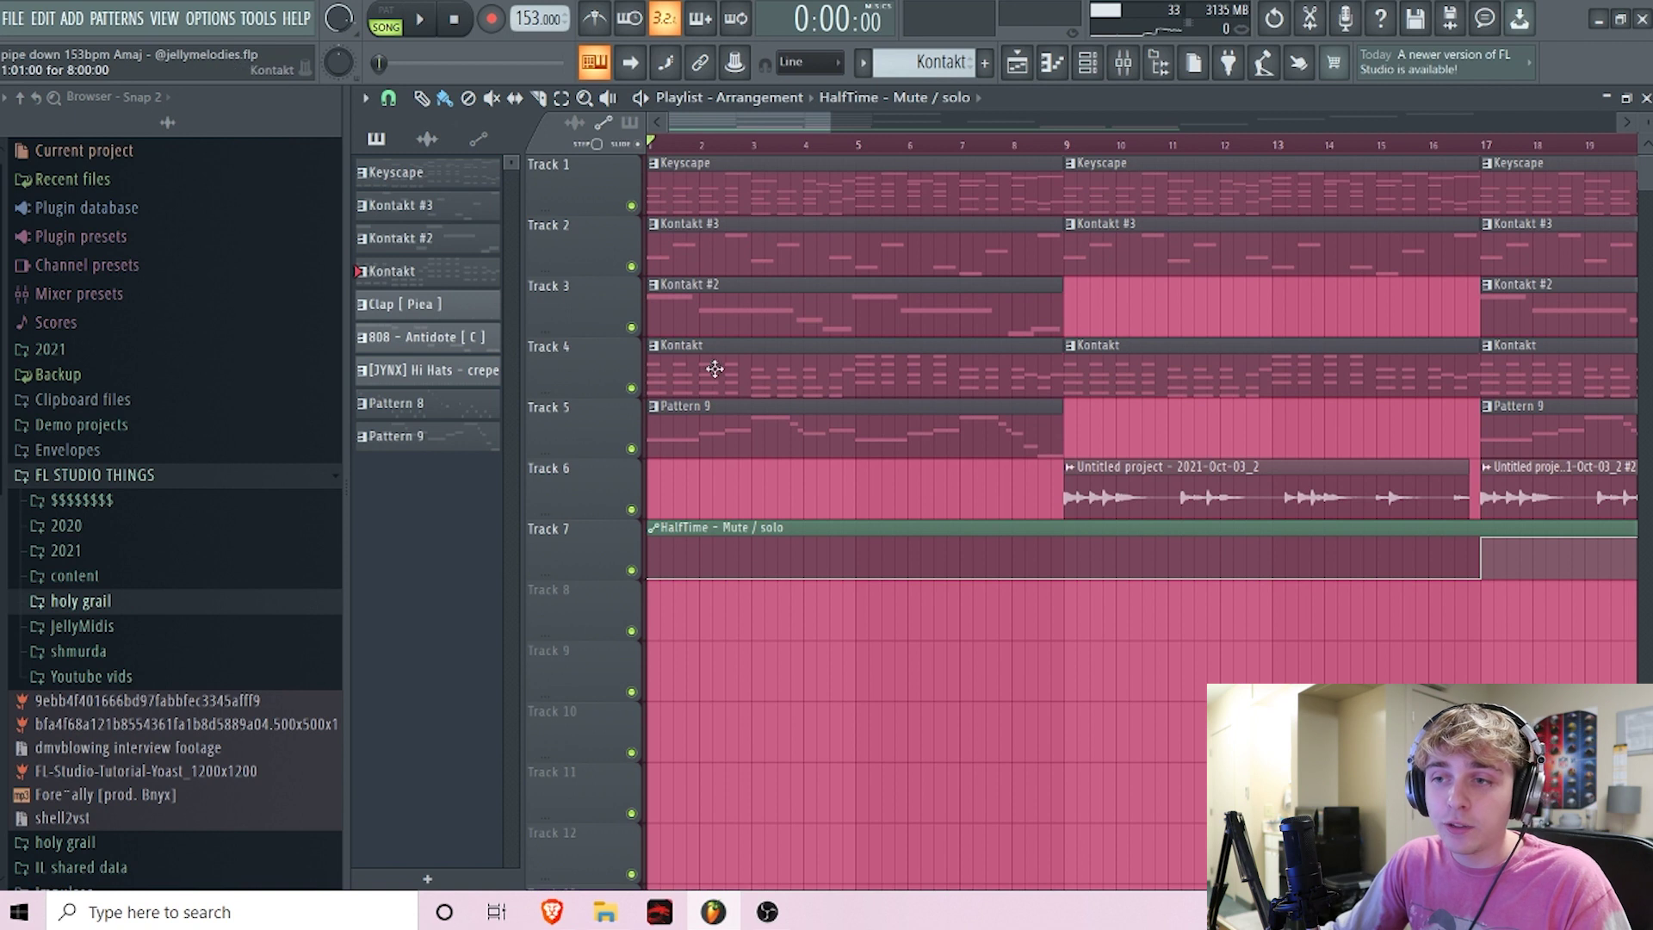
double_click(715, 368)
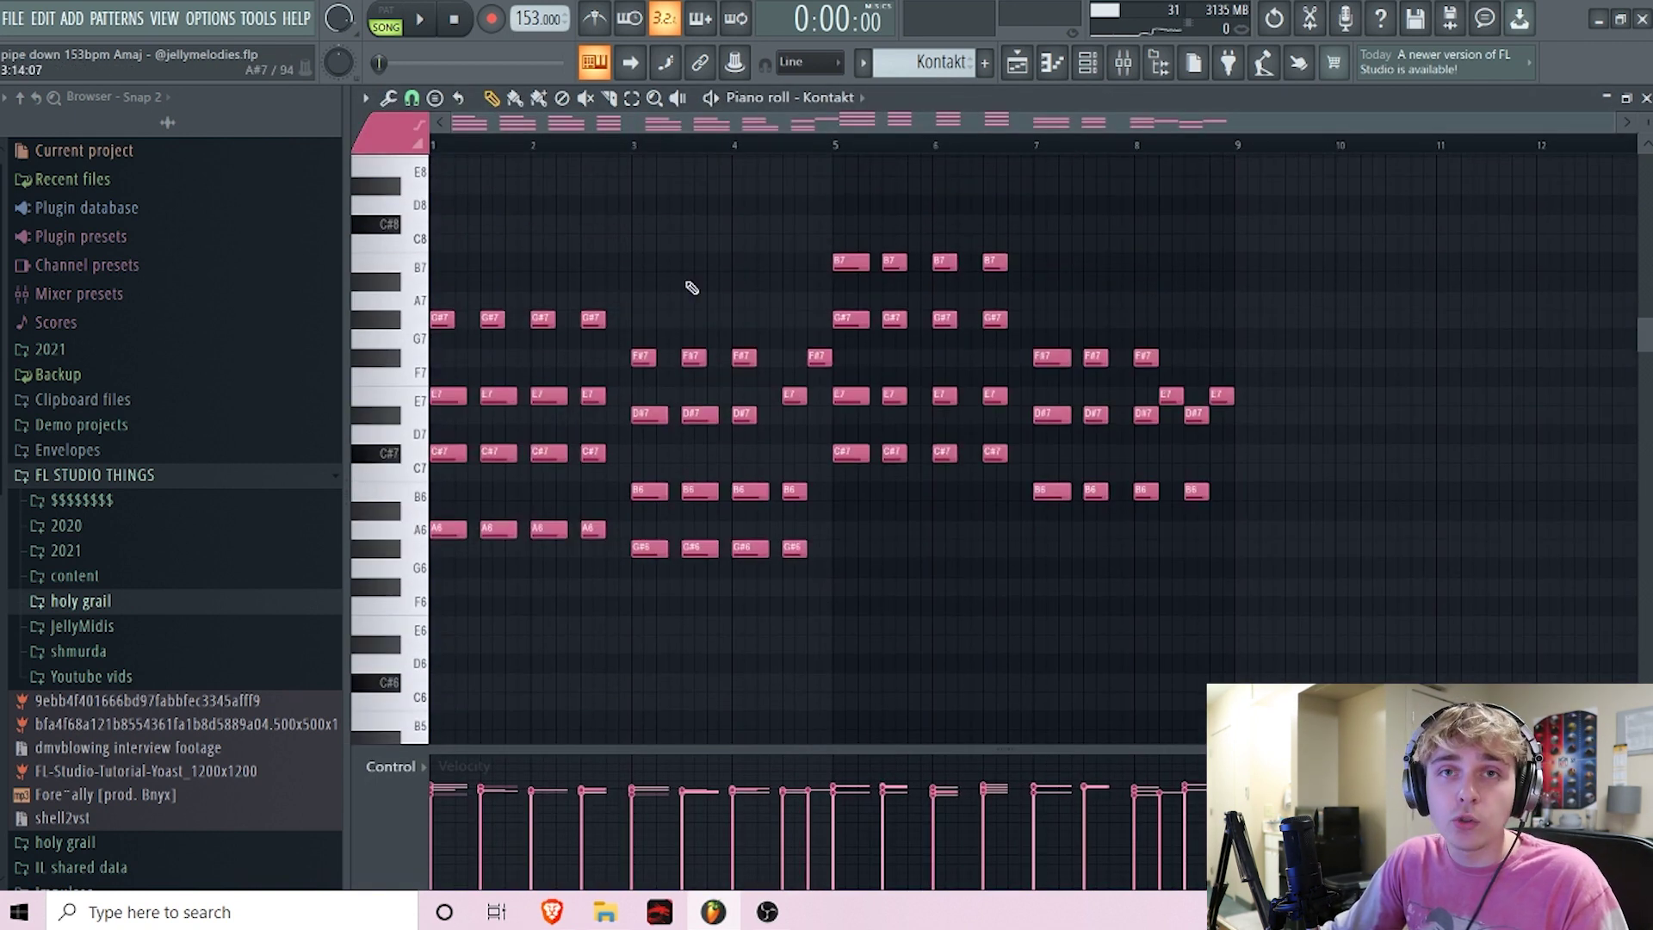
left_click(1087, 62)
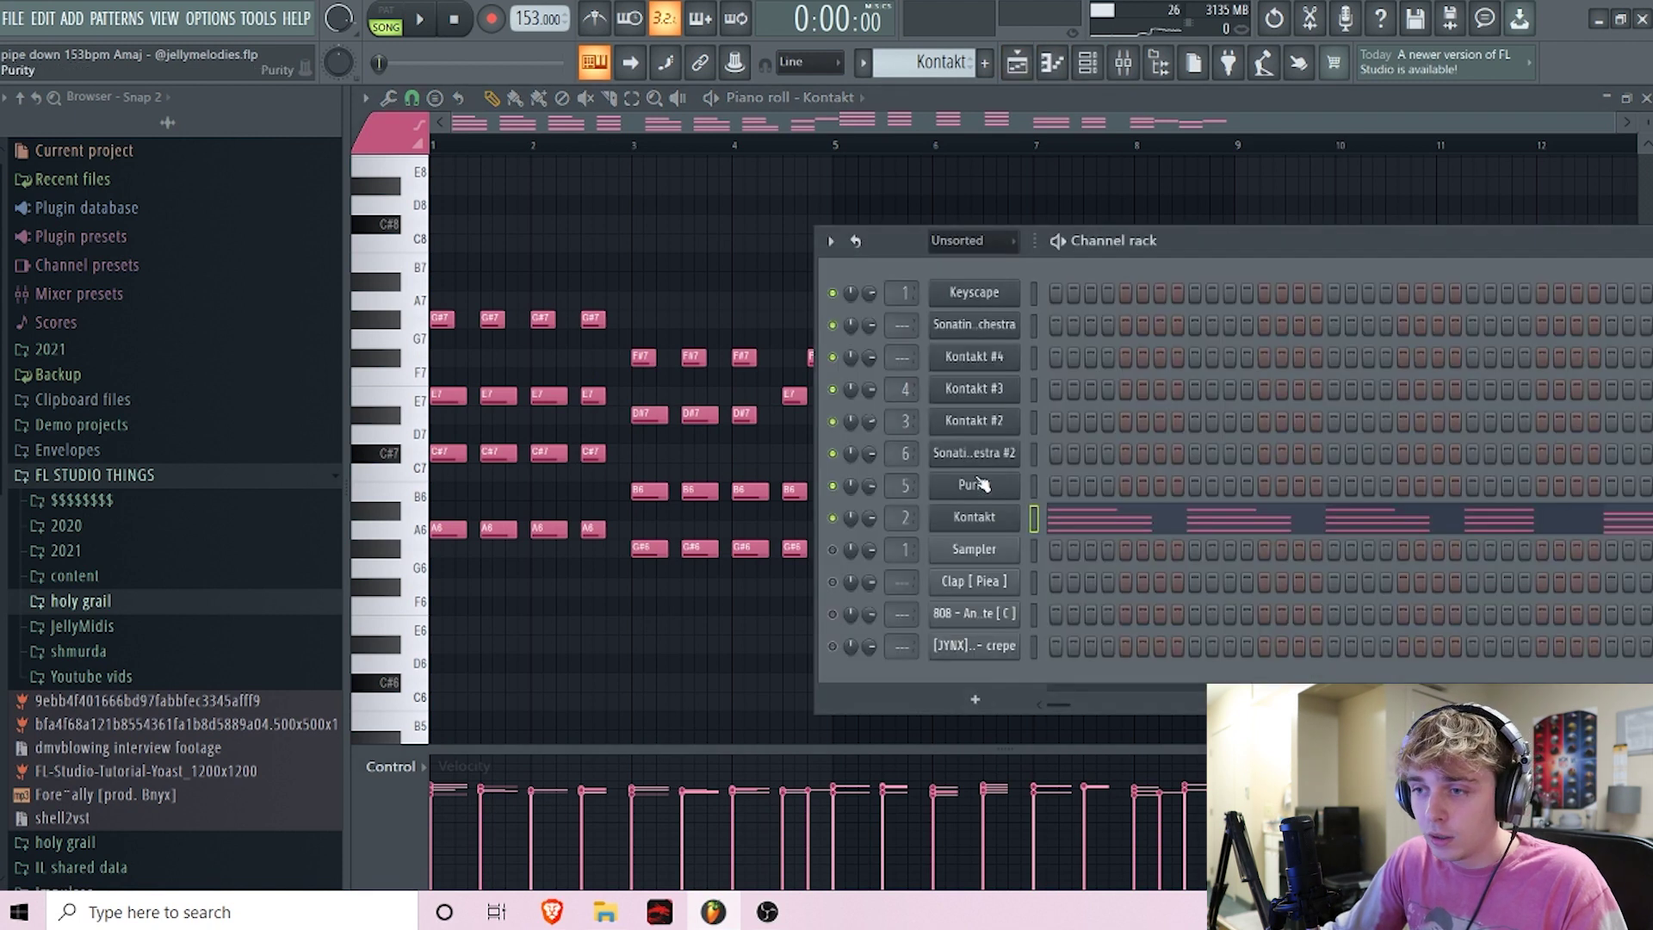
left_click(974, 518)
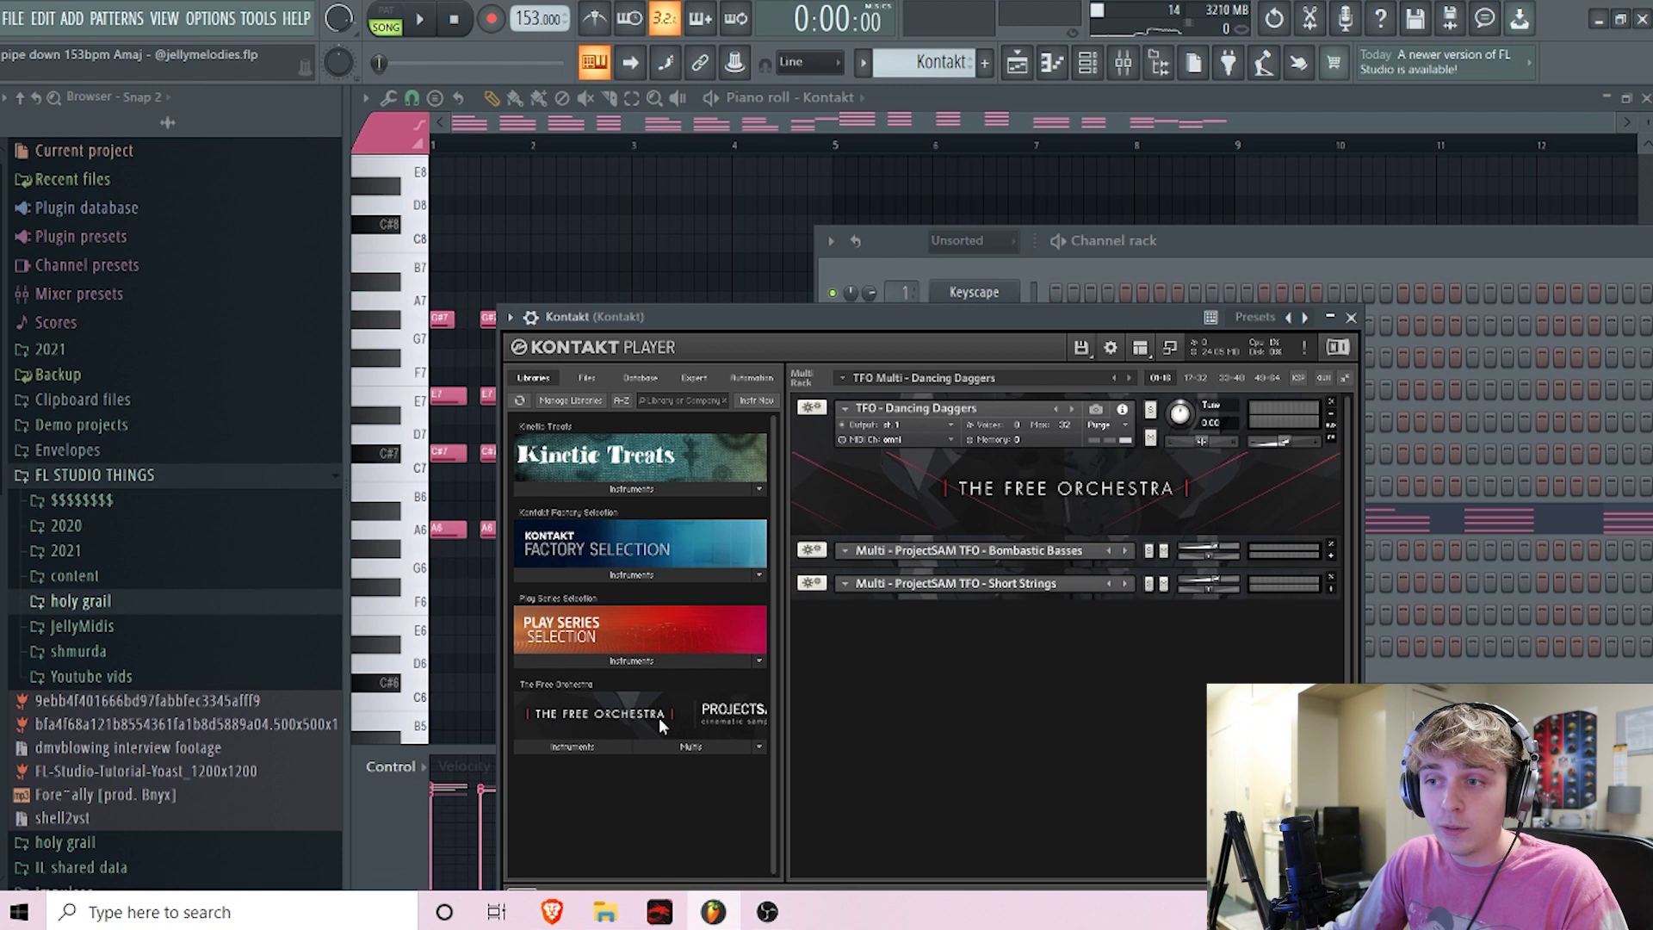
left_click(1043, 98)
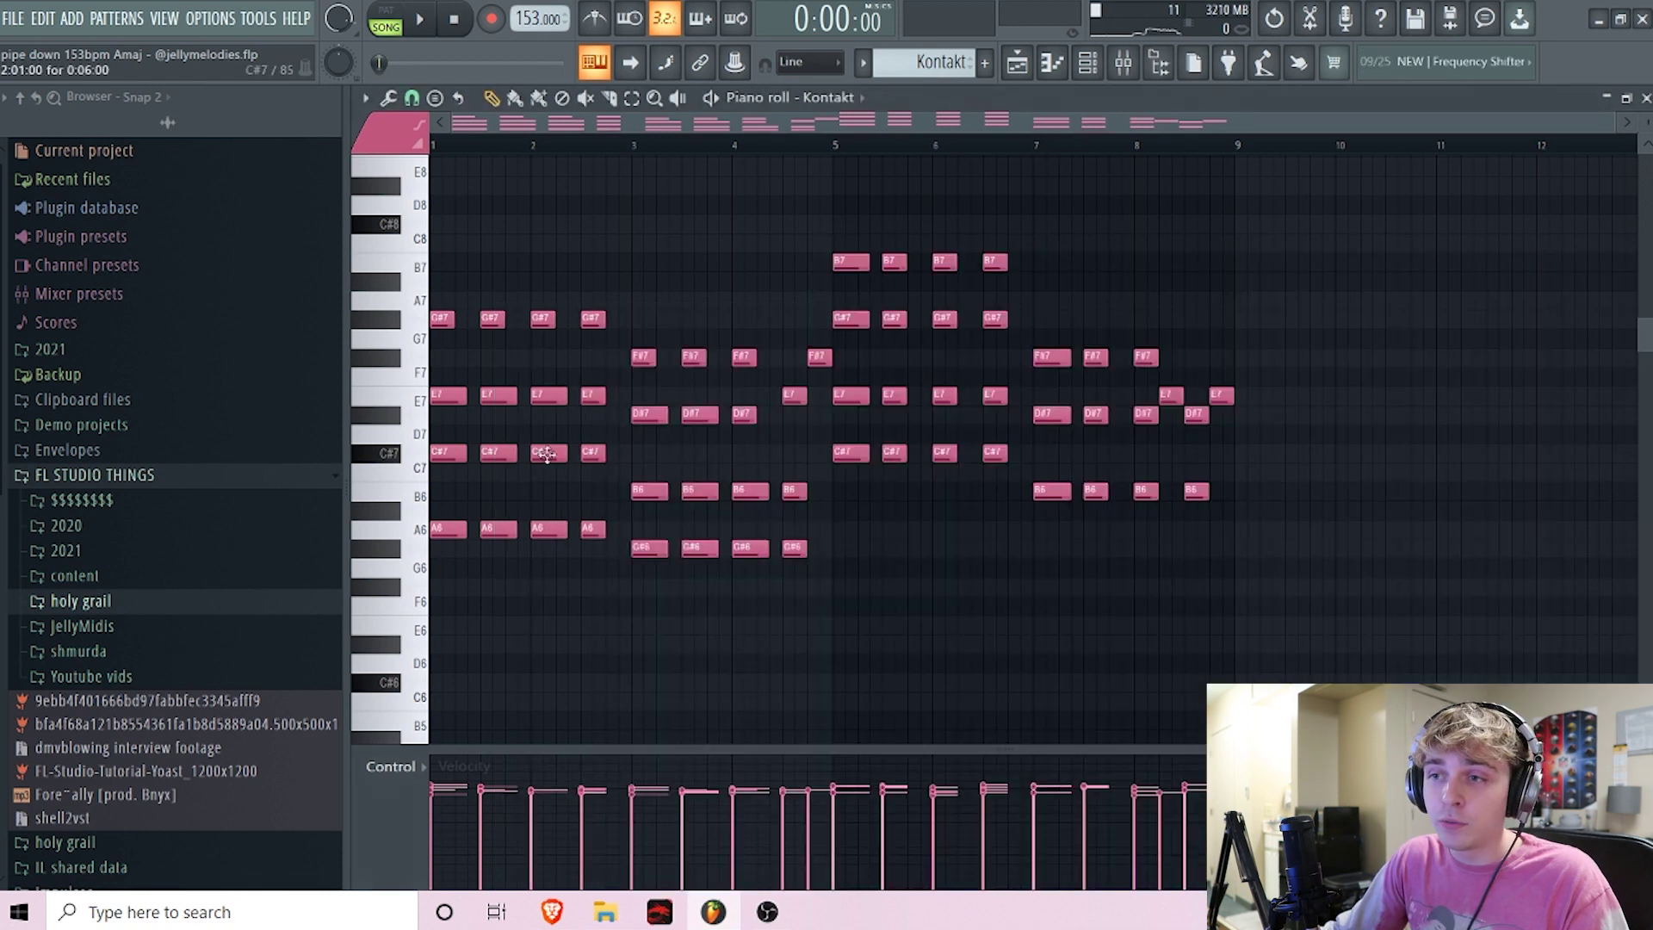
- Solo the Kontakt channel, play its pattern and view its Dancing Daggers multi while it plays
left_click(1091, 65)
right_click(836, 519)
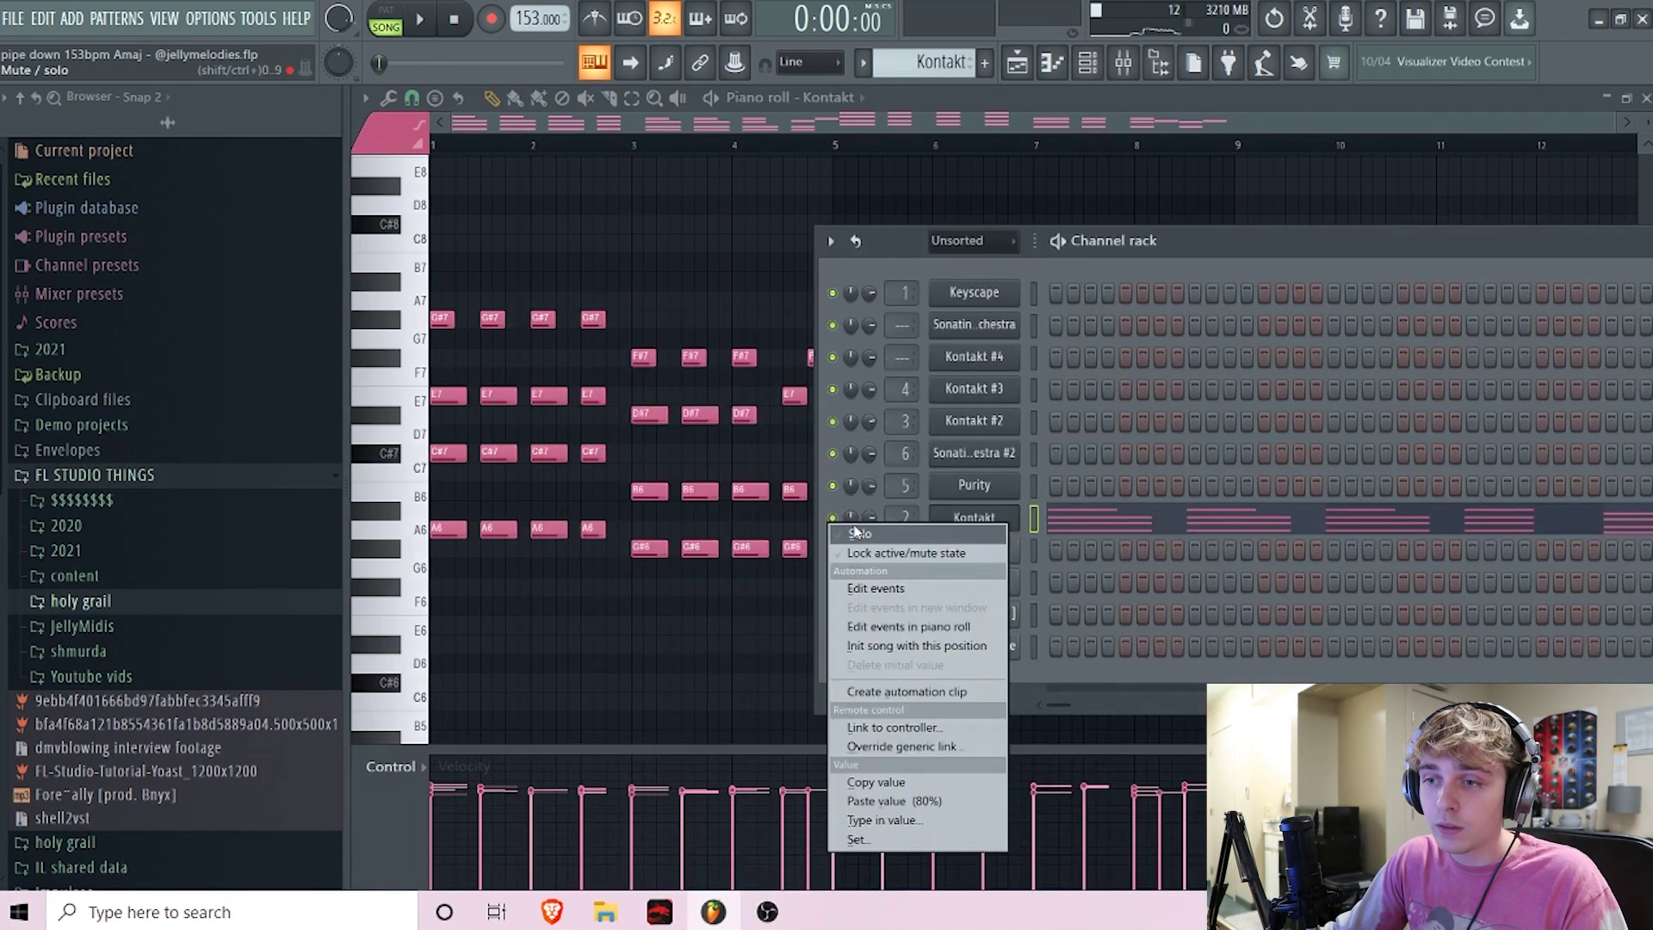
left_click(860, 534)
key("space")
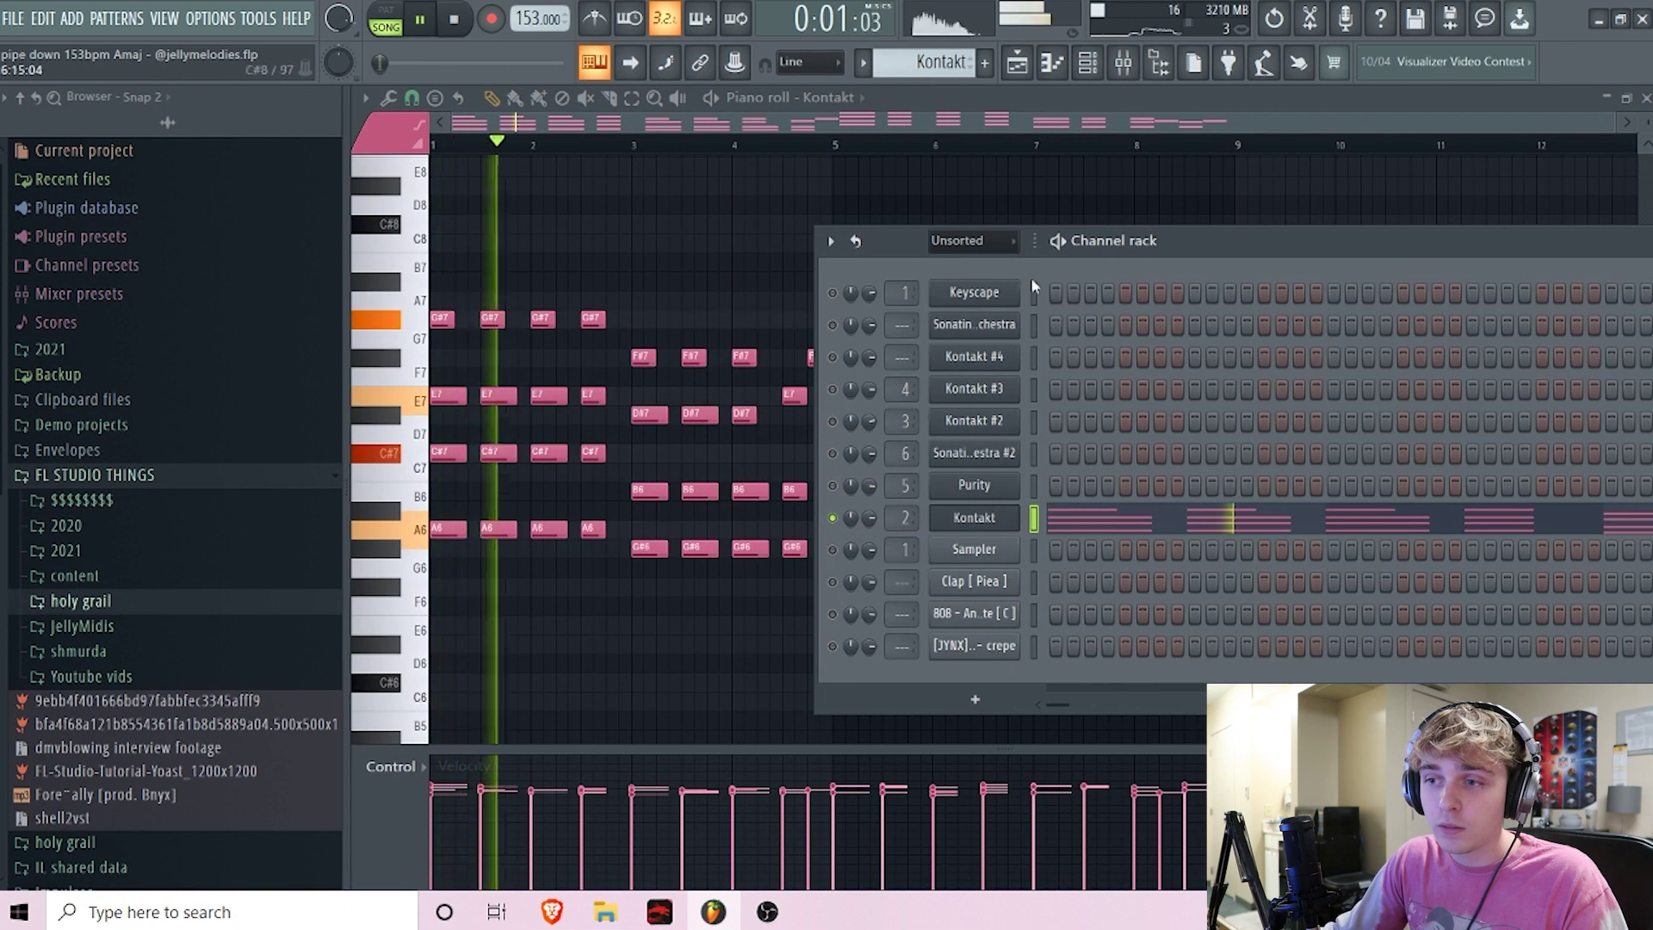
left_click(998, 517)
left_click_drag(712, 312, 877, 117)
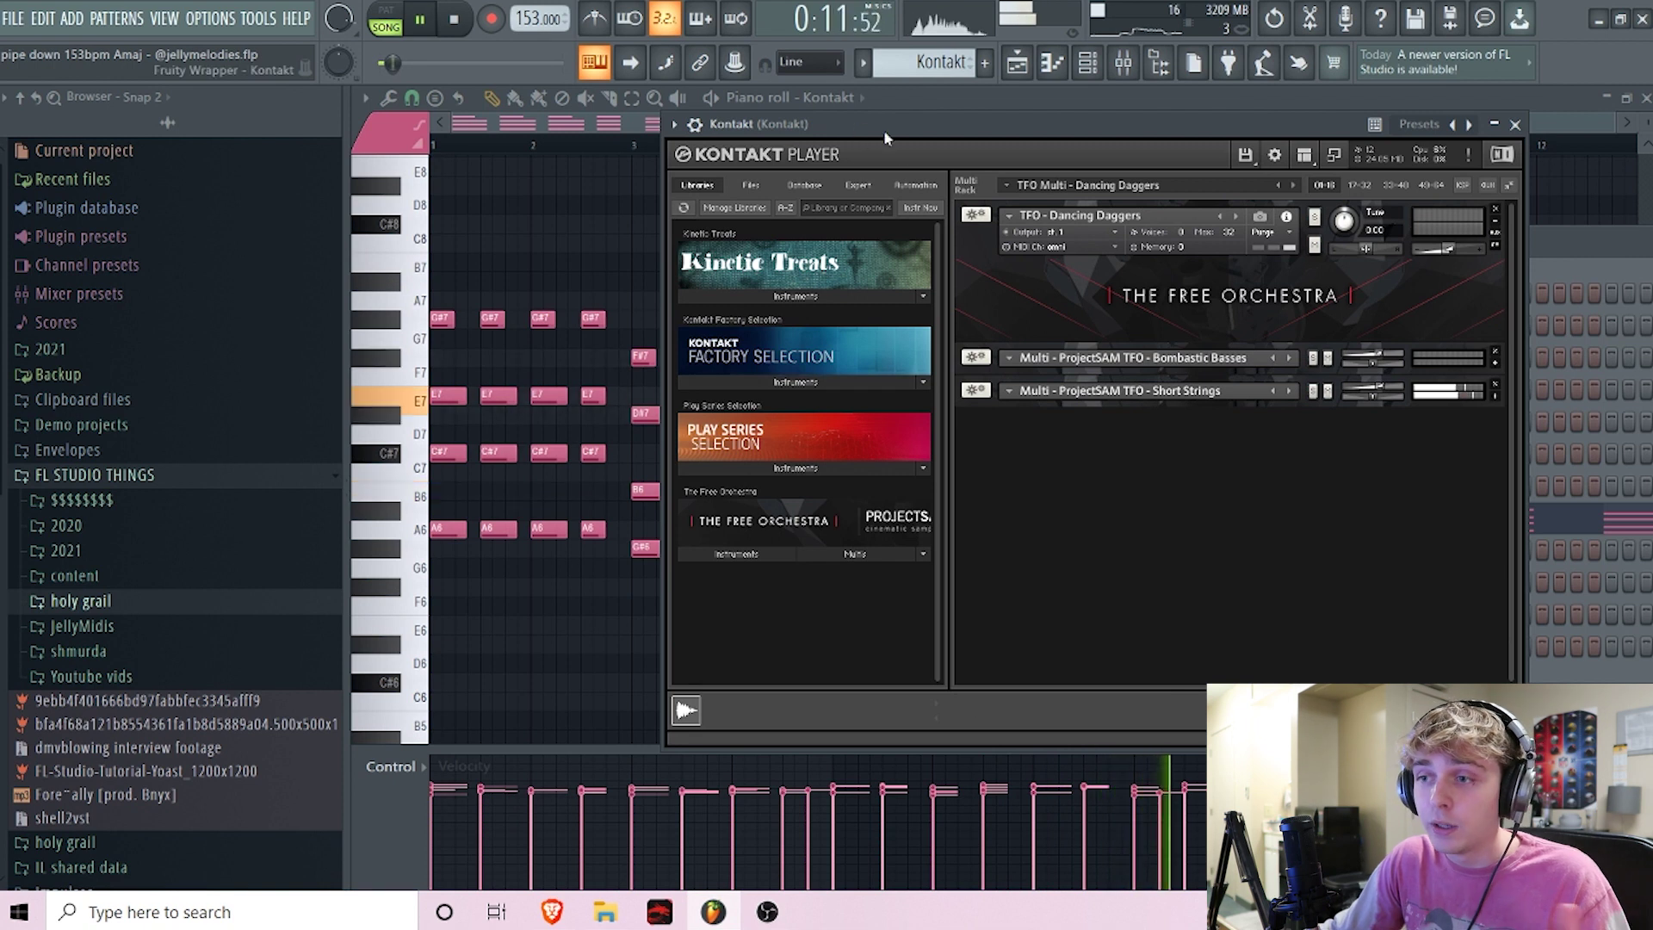
left_click(1060, 100)
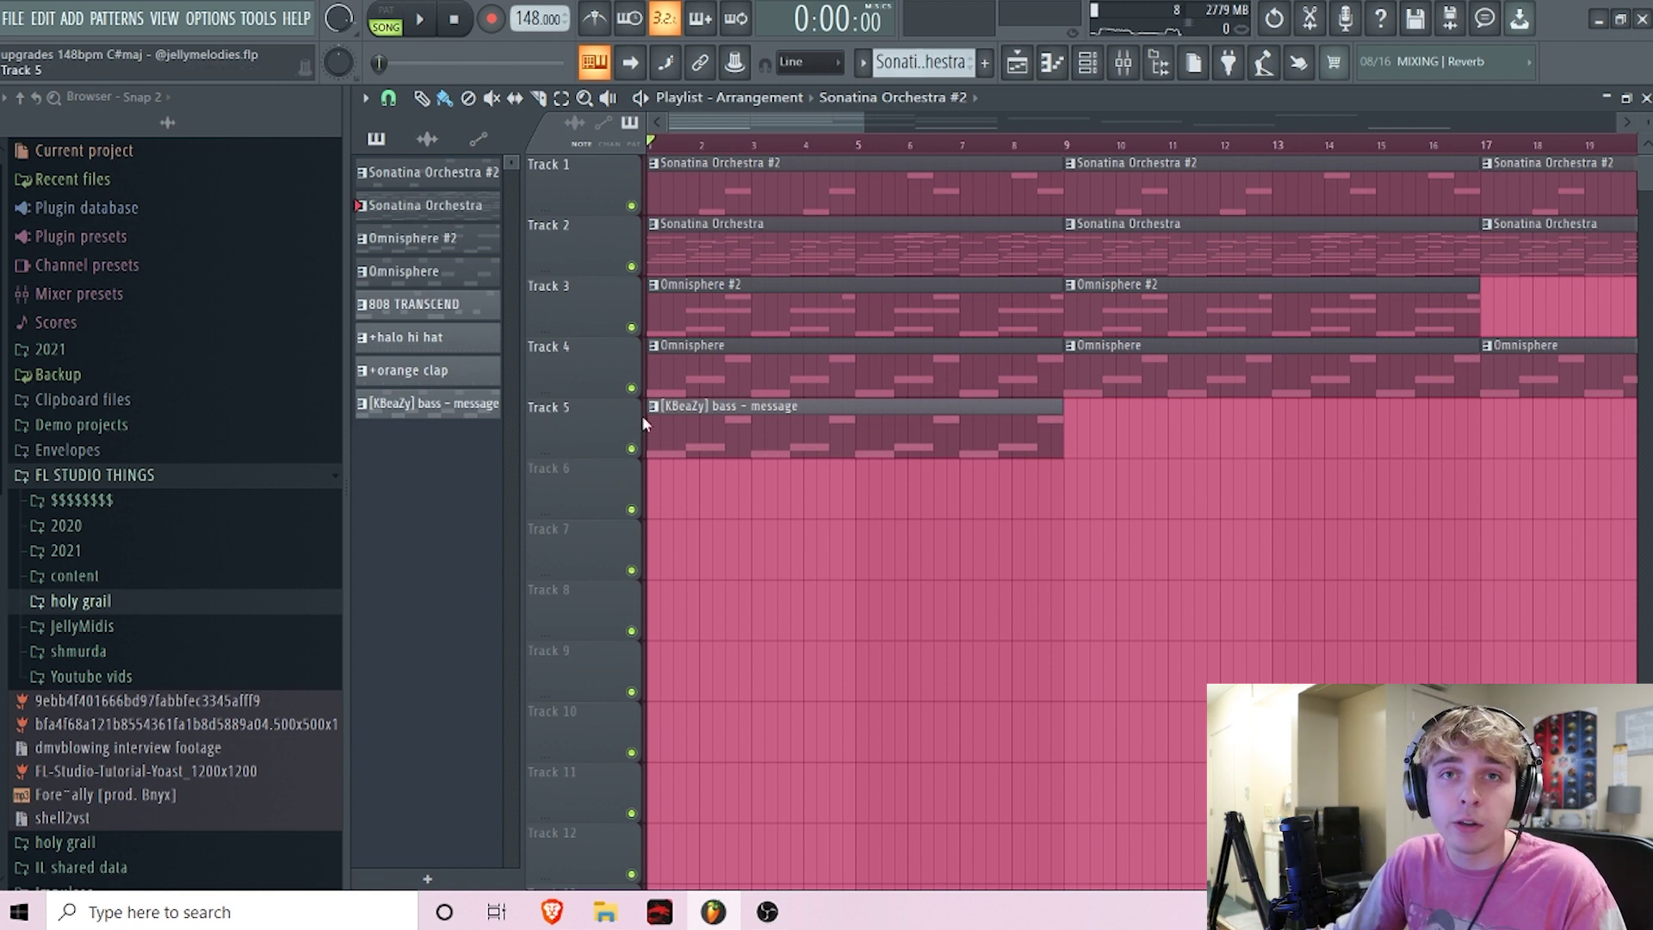
- Play the 148 BPM arrangement from the start, stop it, and view the Sonatina Orchestra channel's Harp plugin
key("space")
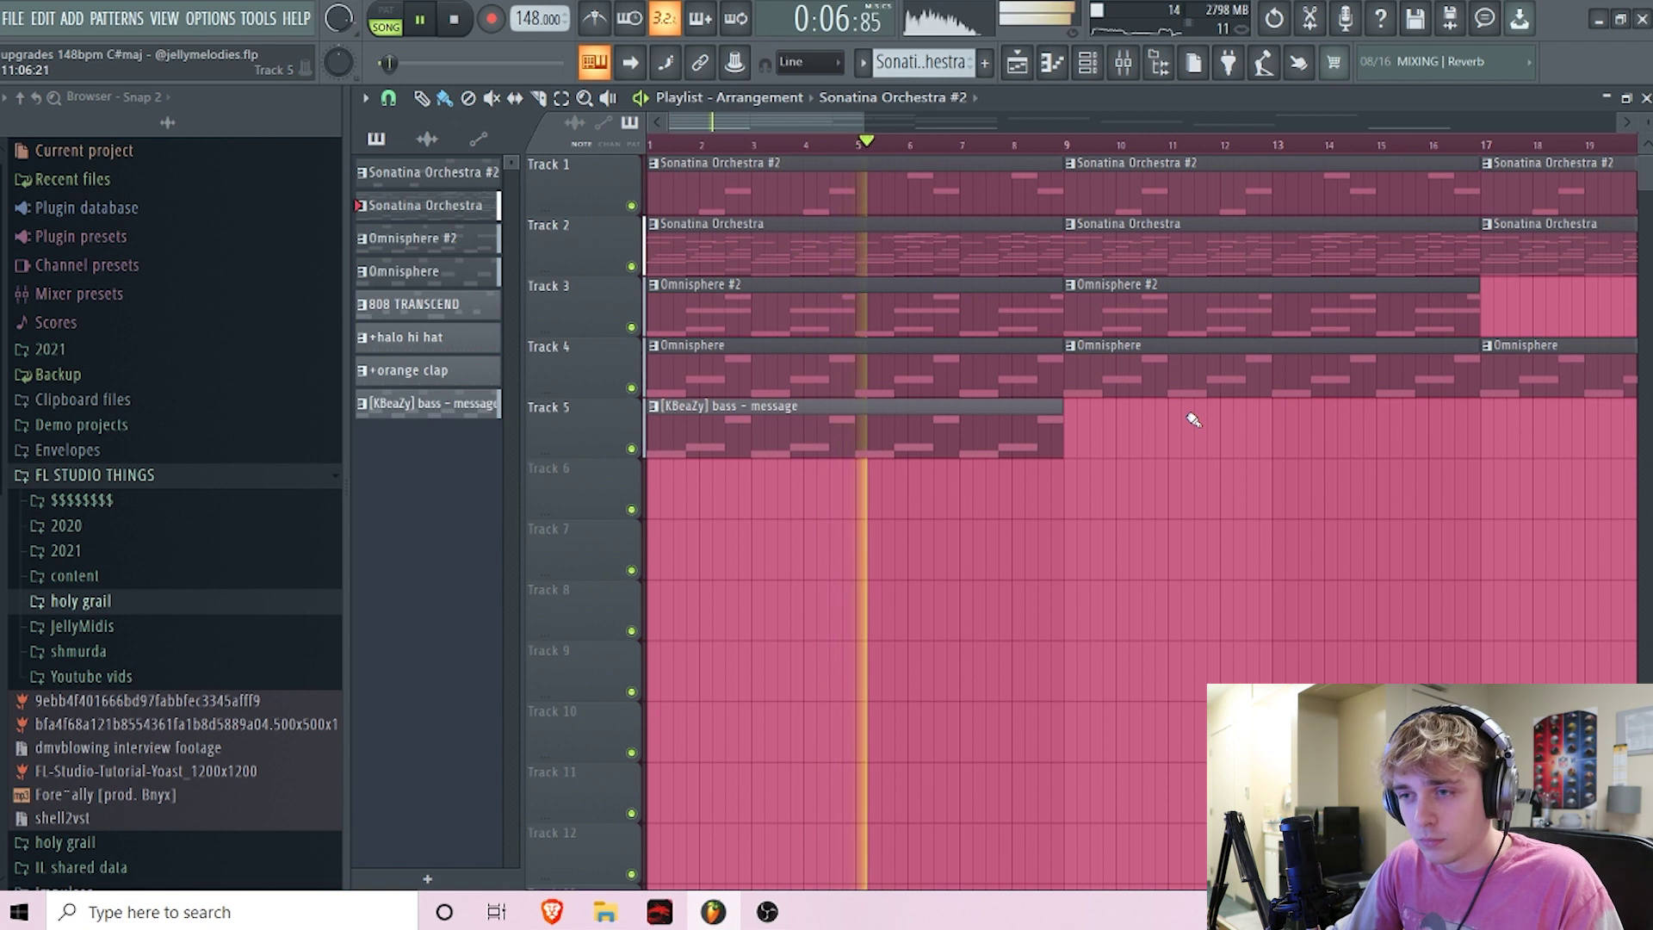
key("space")
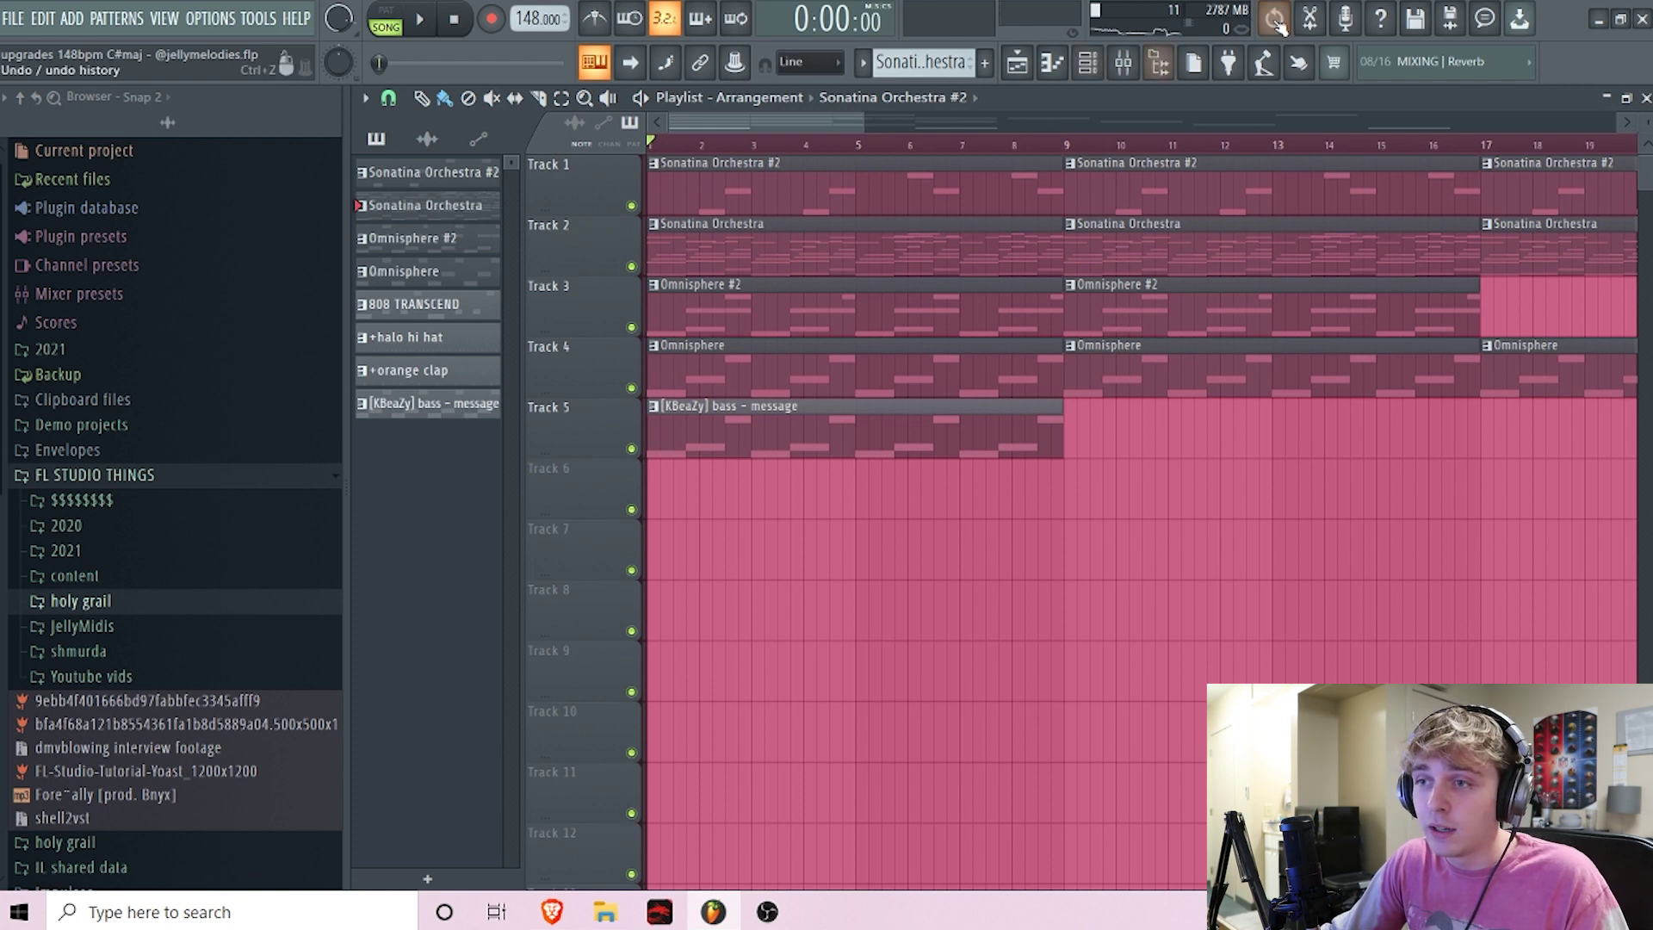
left_click(1095, 75)
left_click(988, 324)
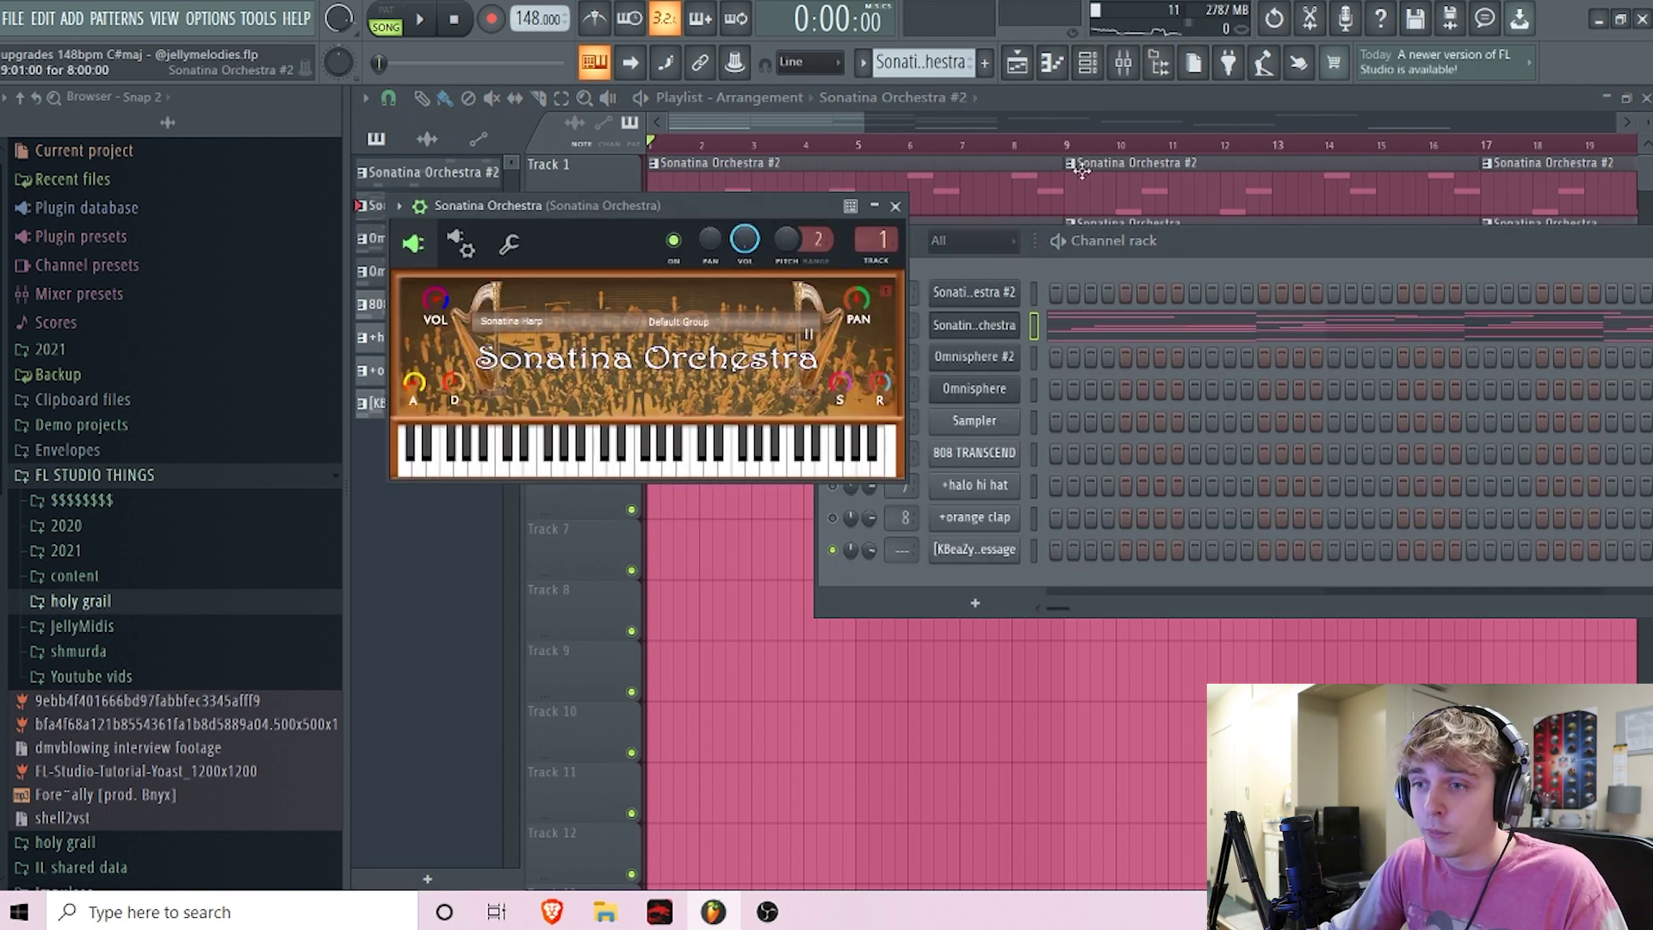
left_click(894, 208)
key("F6")
- Open the Sonatina Orchestra clip on Track 2 in the piano roll and examine its full note range during playback
double_click(680, 254)
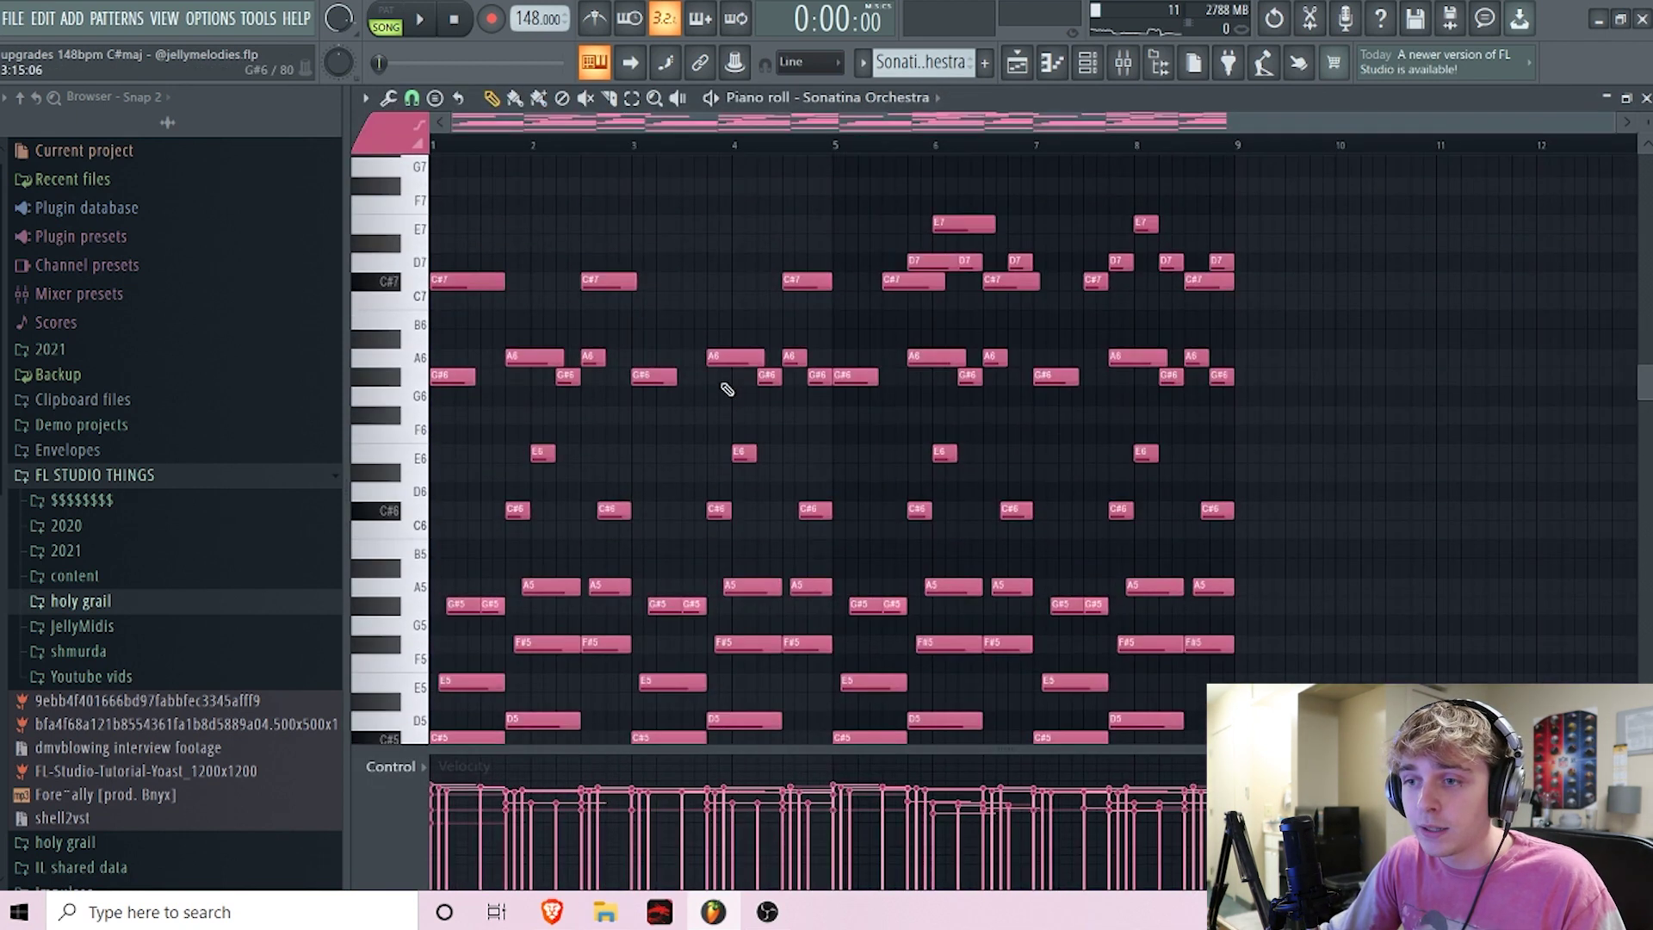
key("space")
scroll(1007, 457, "down", 3)
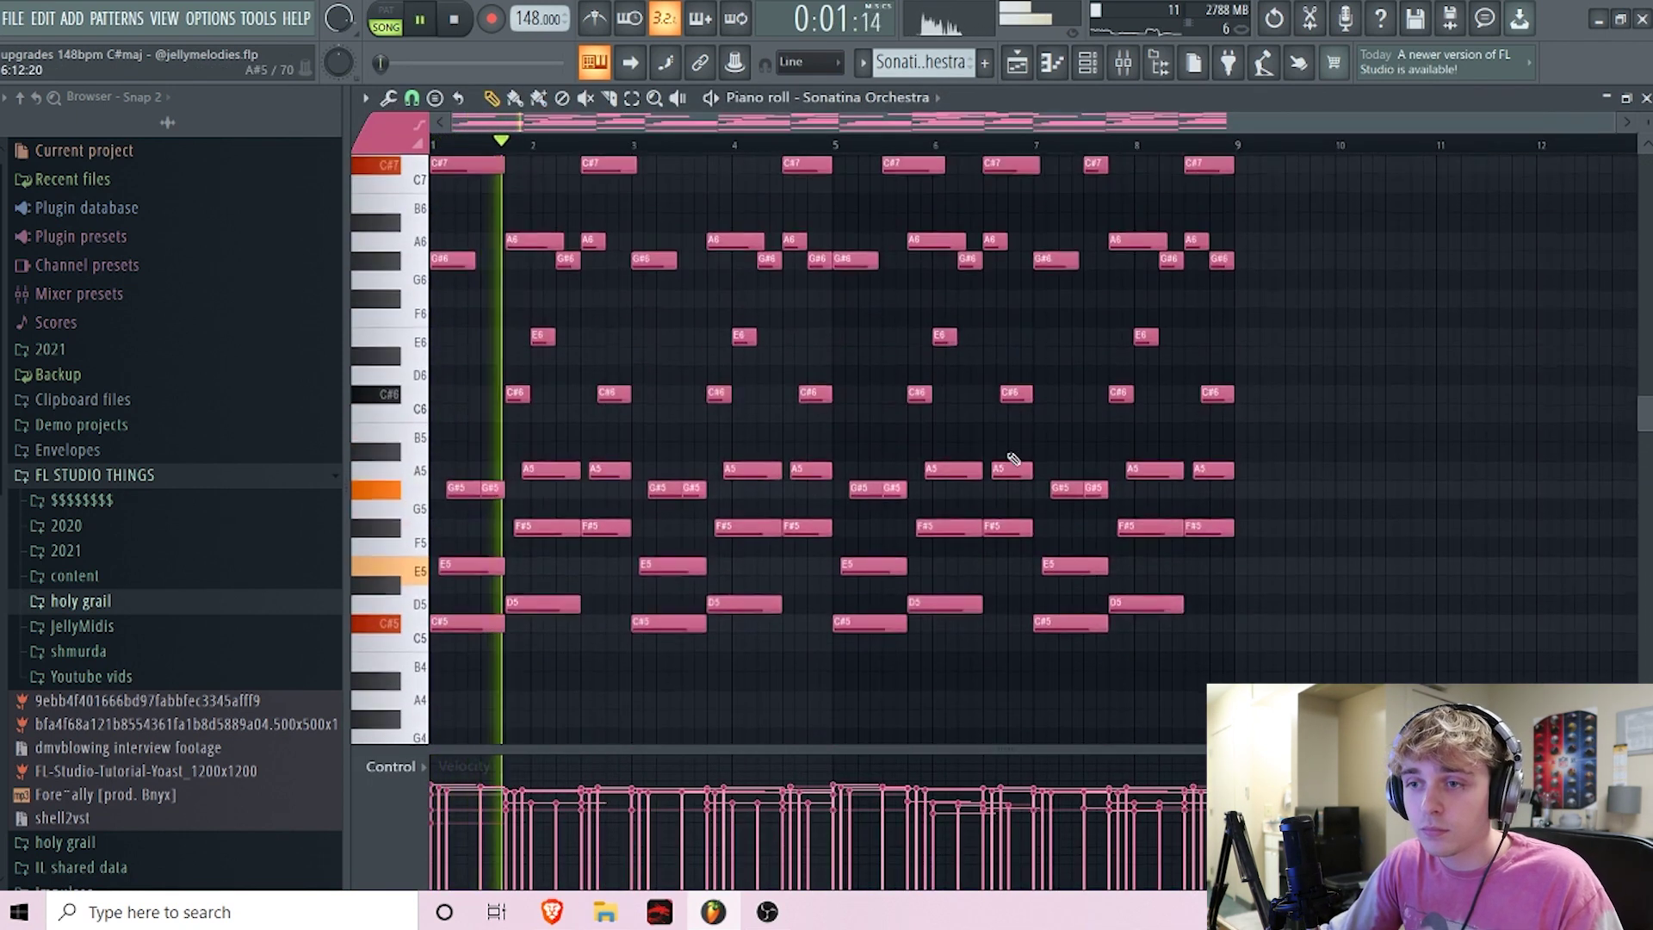
scroll(1013, 459, "up", 3)
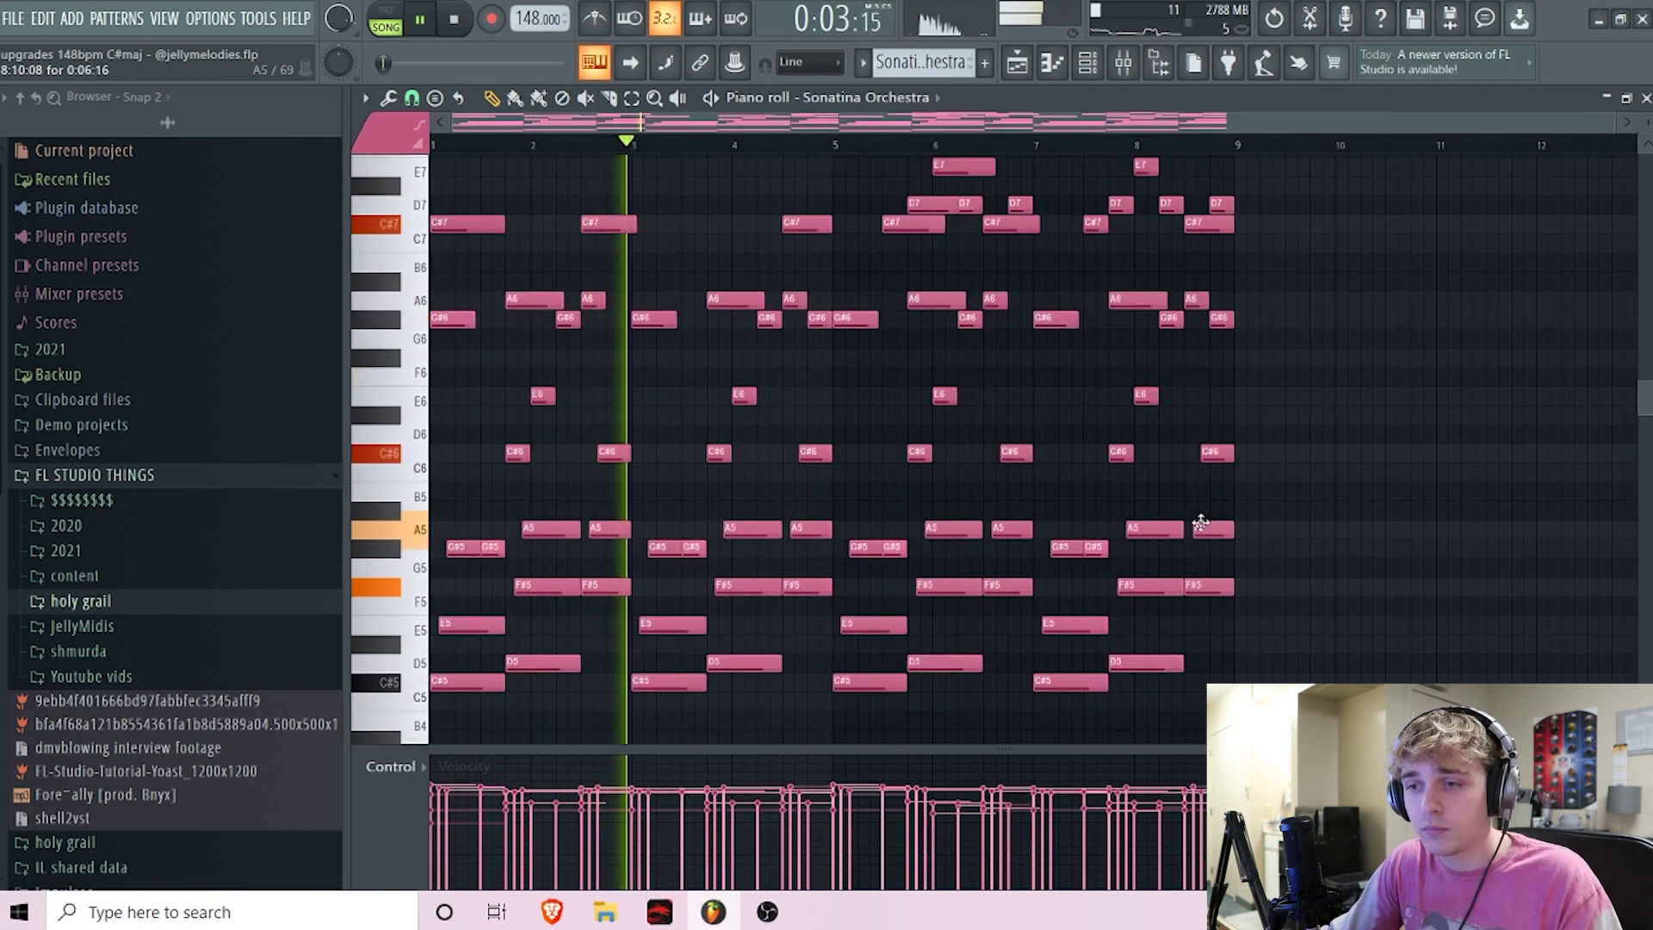
scroll(1319, 584, "up", 1)
scroll(1318, 585, "down", 2)
scroll(1319, 585, "up", 2)
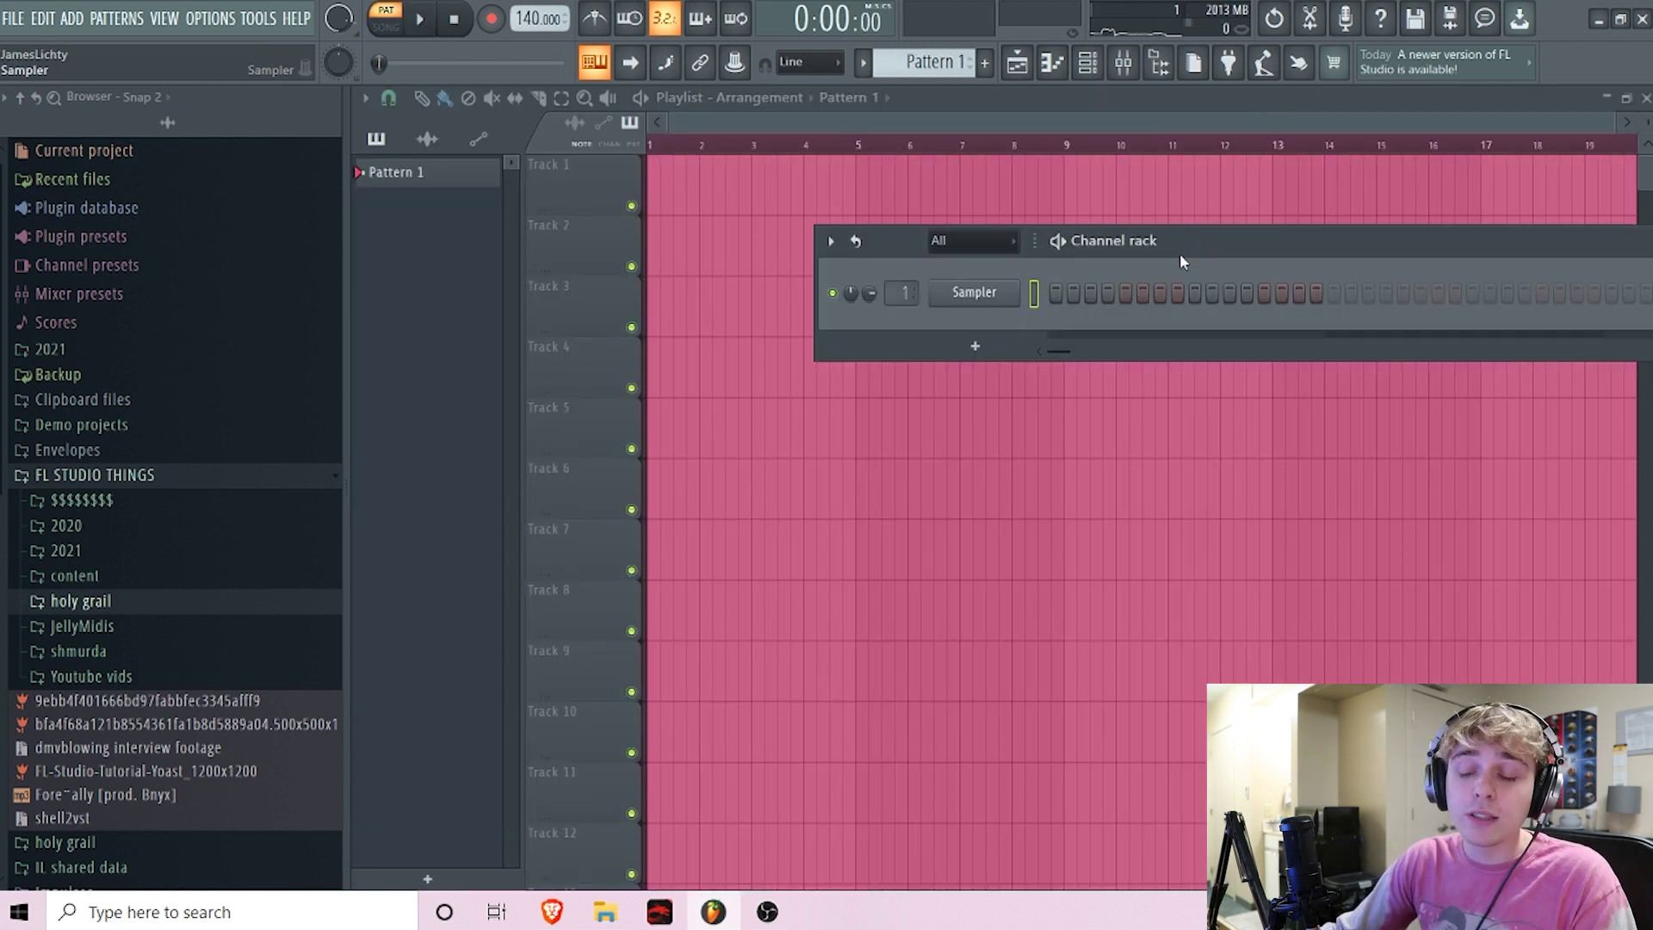
- Insert an SFX8_32b plugin as a new channel above the Sampler
right_click(1012, 293)
mouse_move(1083, 450)
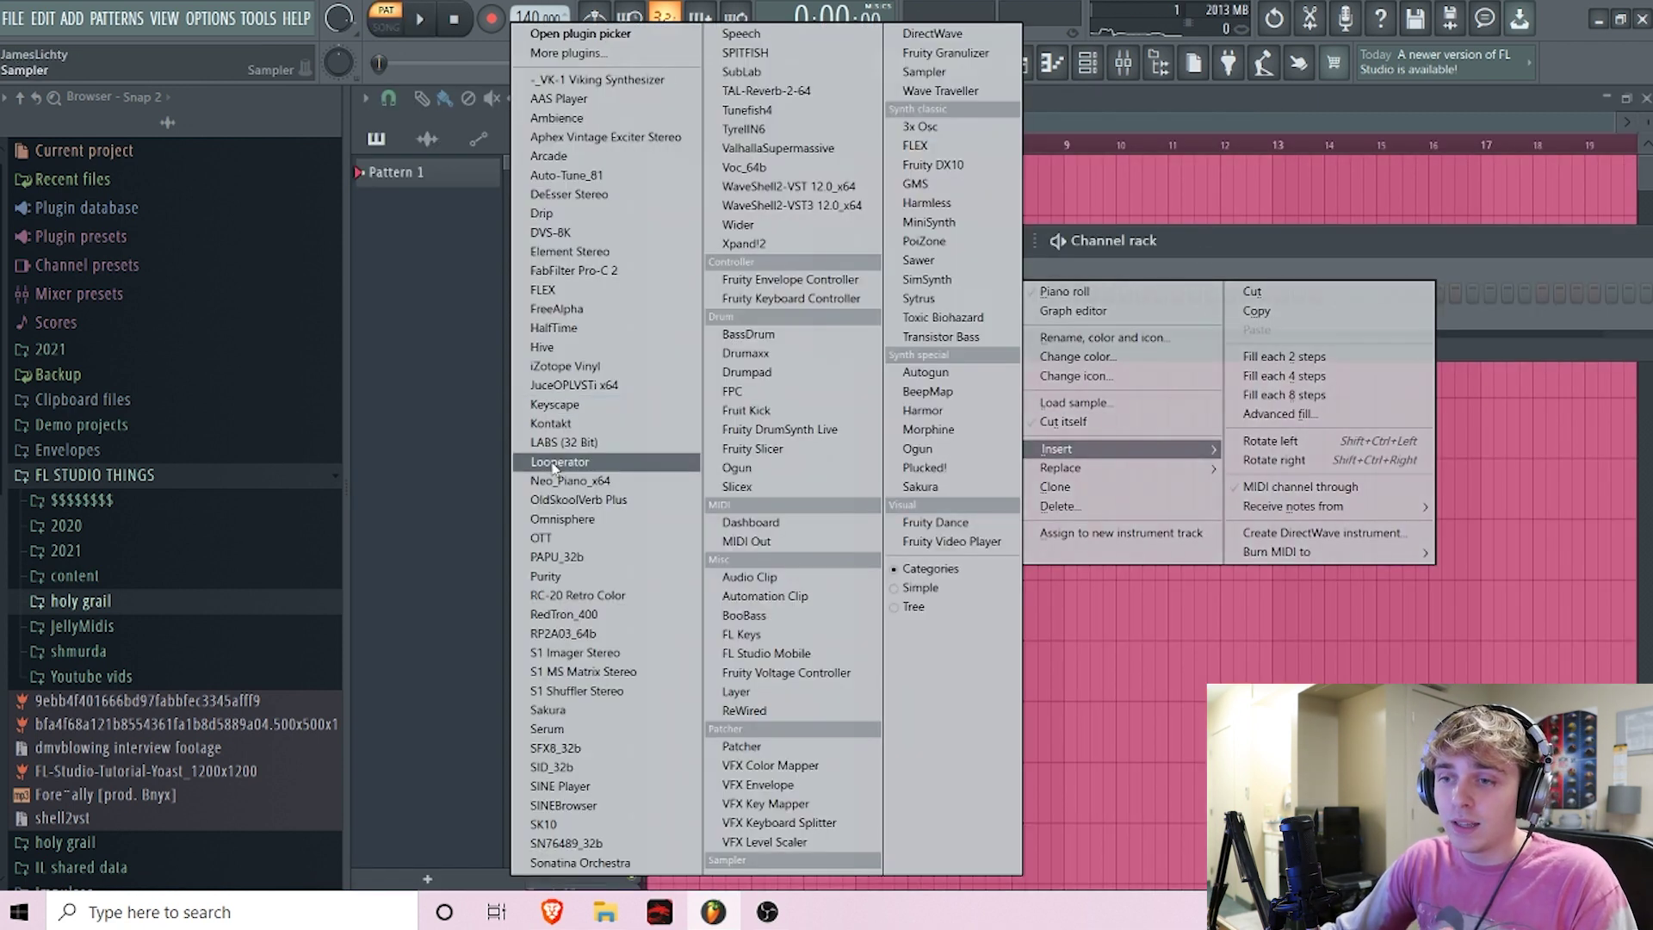
left_click(584, 749)
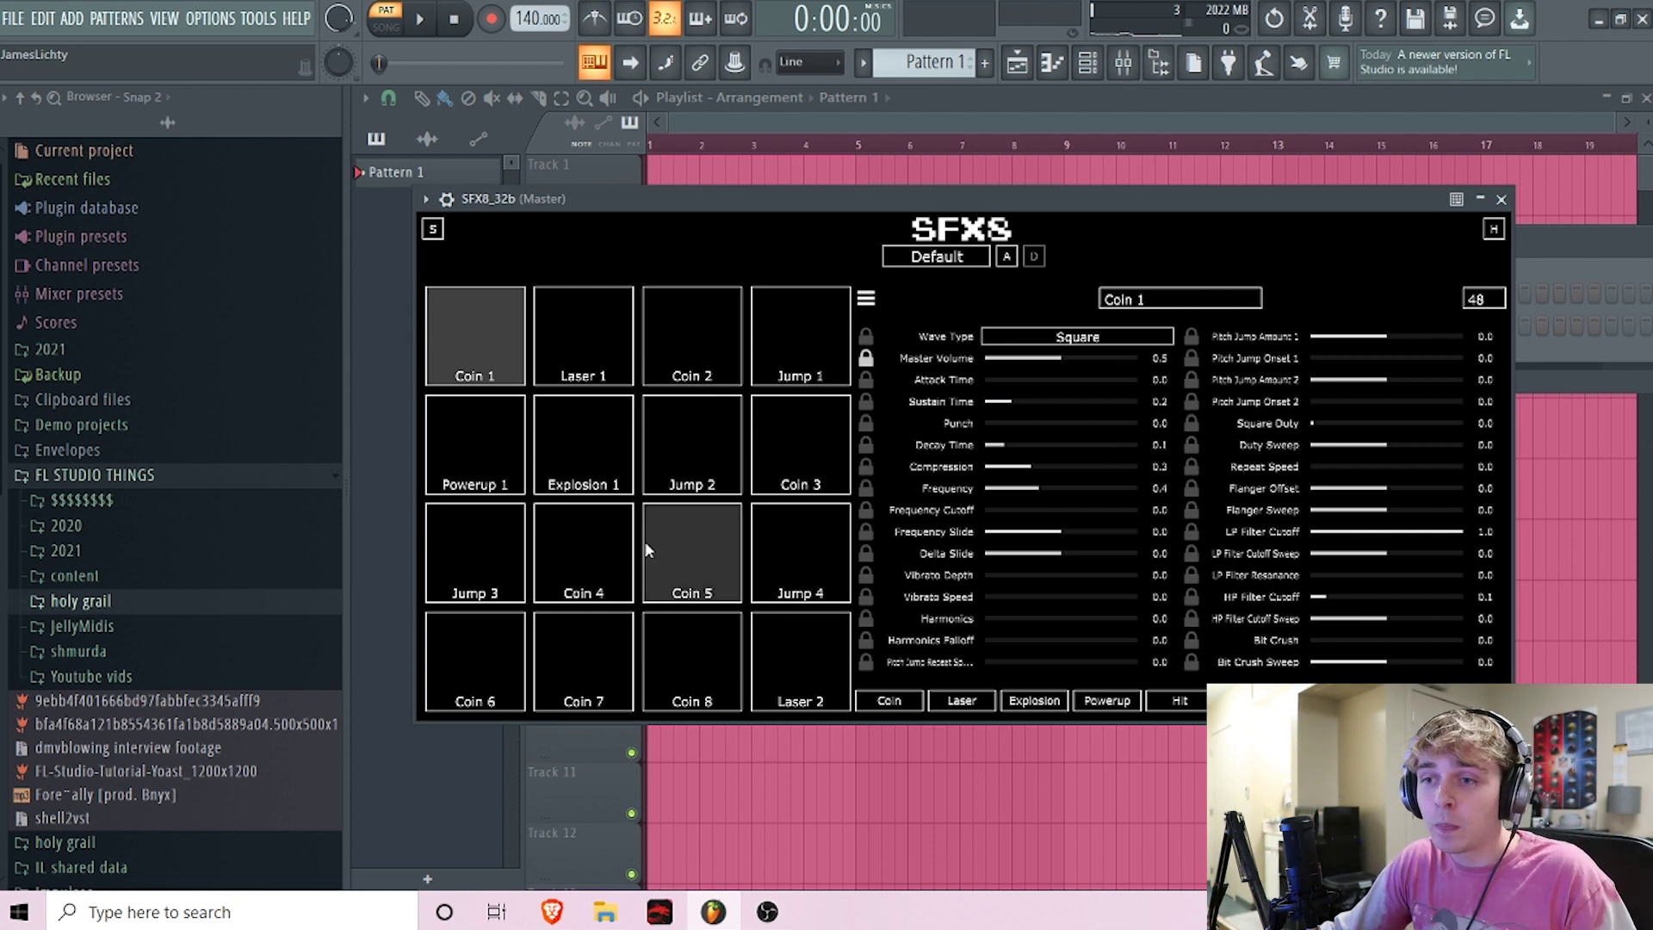
- Audition all sixteen SFX8 pads one after another, from Coin 1 through Coin 6
left_click(487, 345)
left_click(555, 353)
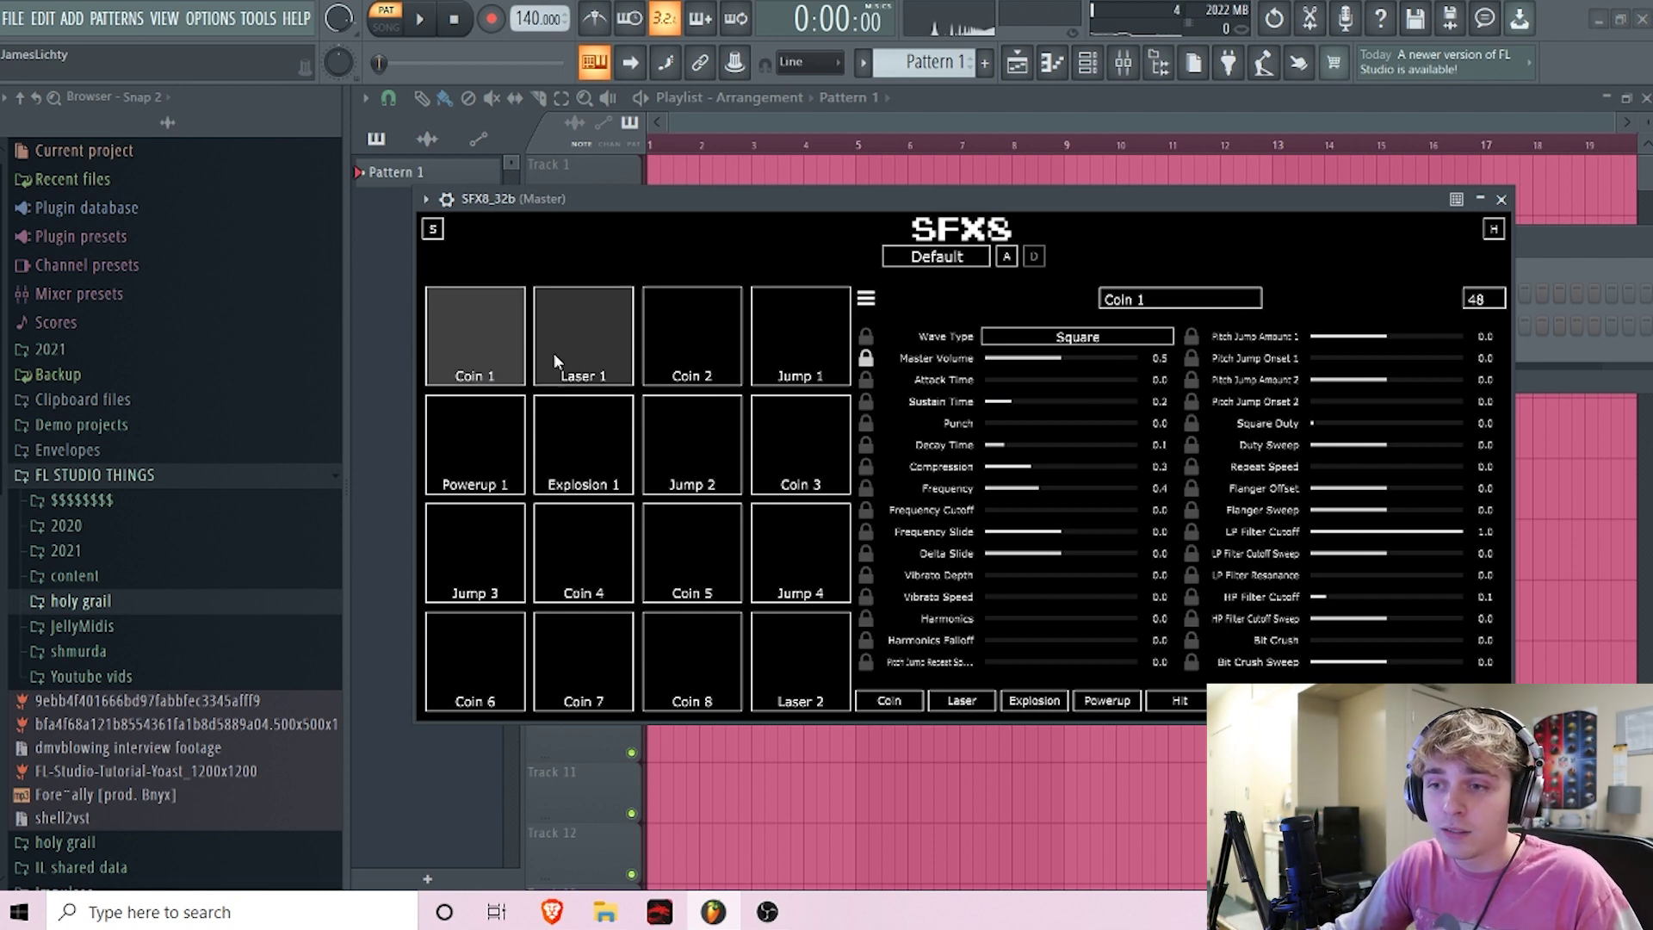
left_click(659, 340)
left_click(793, 339)
left_click(800, 461)
left_click(681, 453)
left_click(582, 457)
left_click(479, 465)
left_click(487, 559)
left_click(585, 564)
left_click(694, 564)
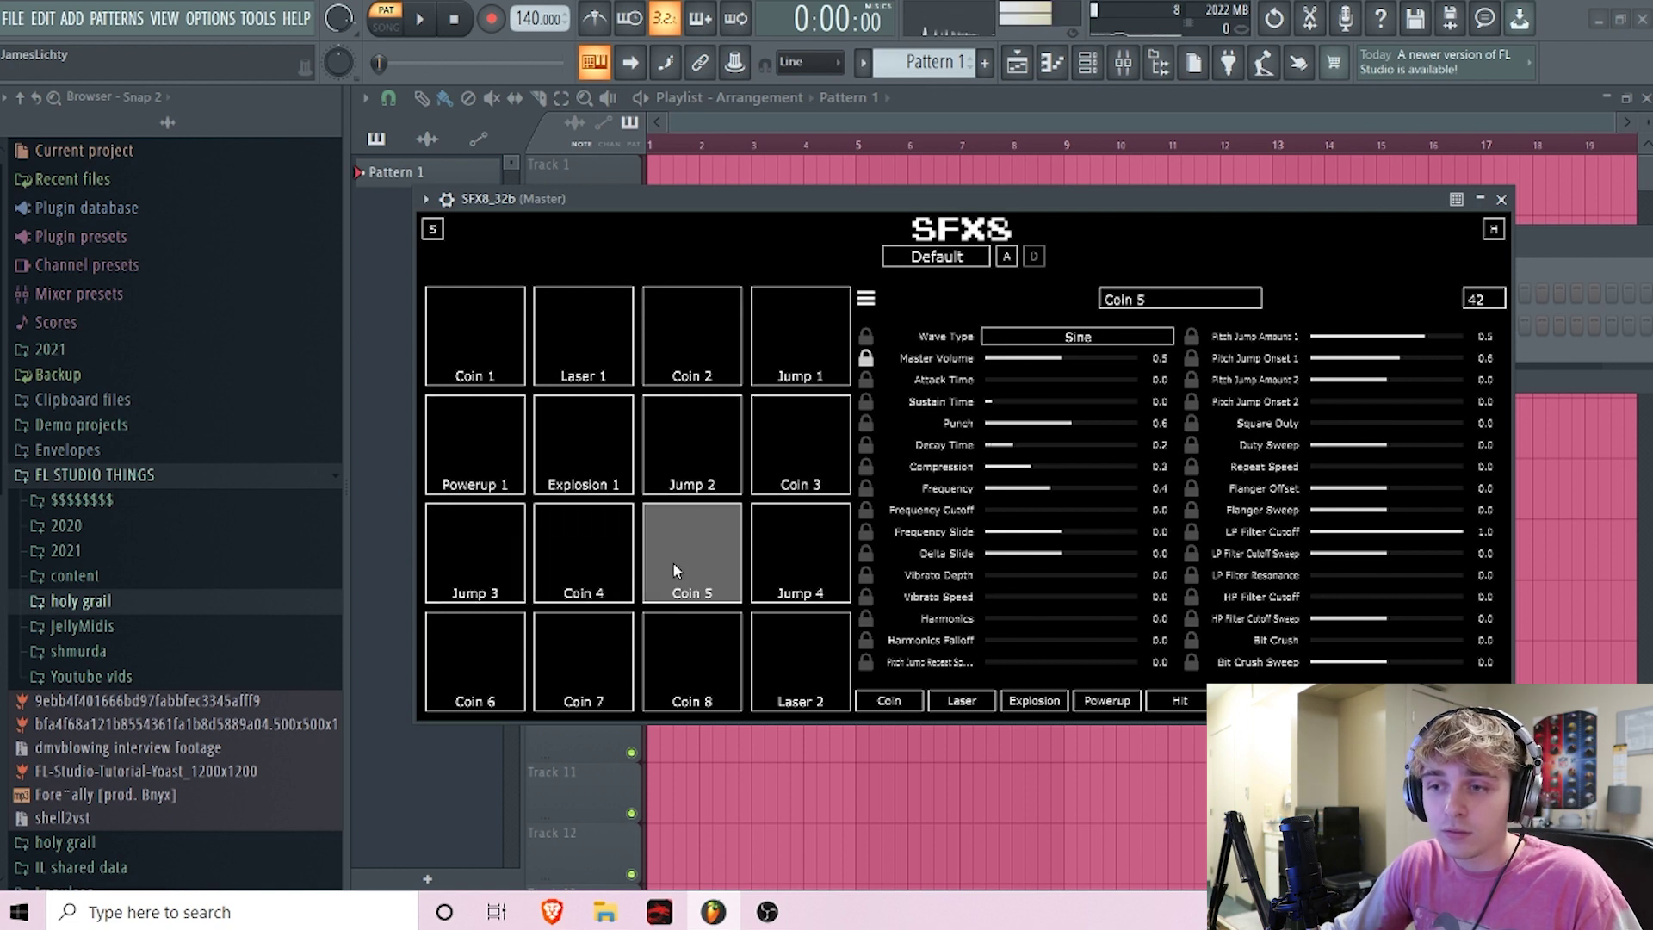
left_click(804, 565)
left_click(803, 663)
left_click(692, 661)
left_click(616, 659)
left_click(490, 655)
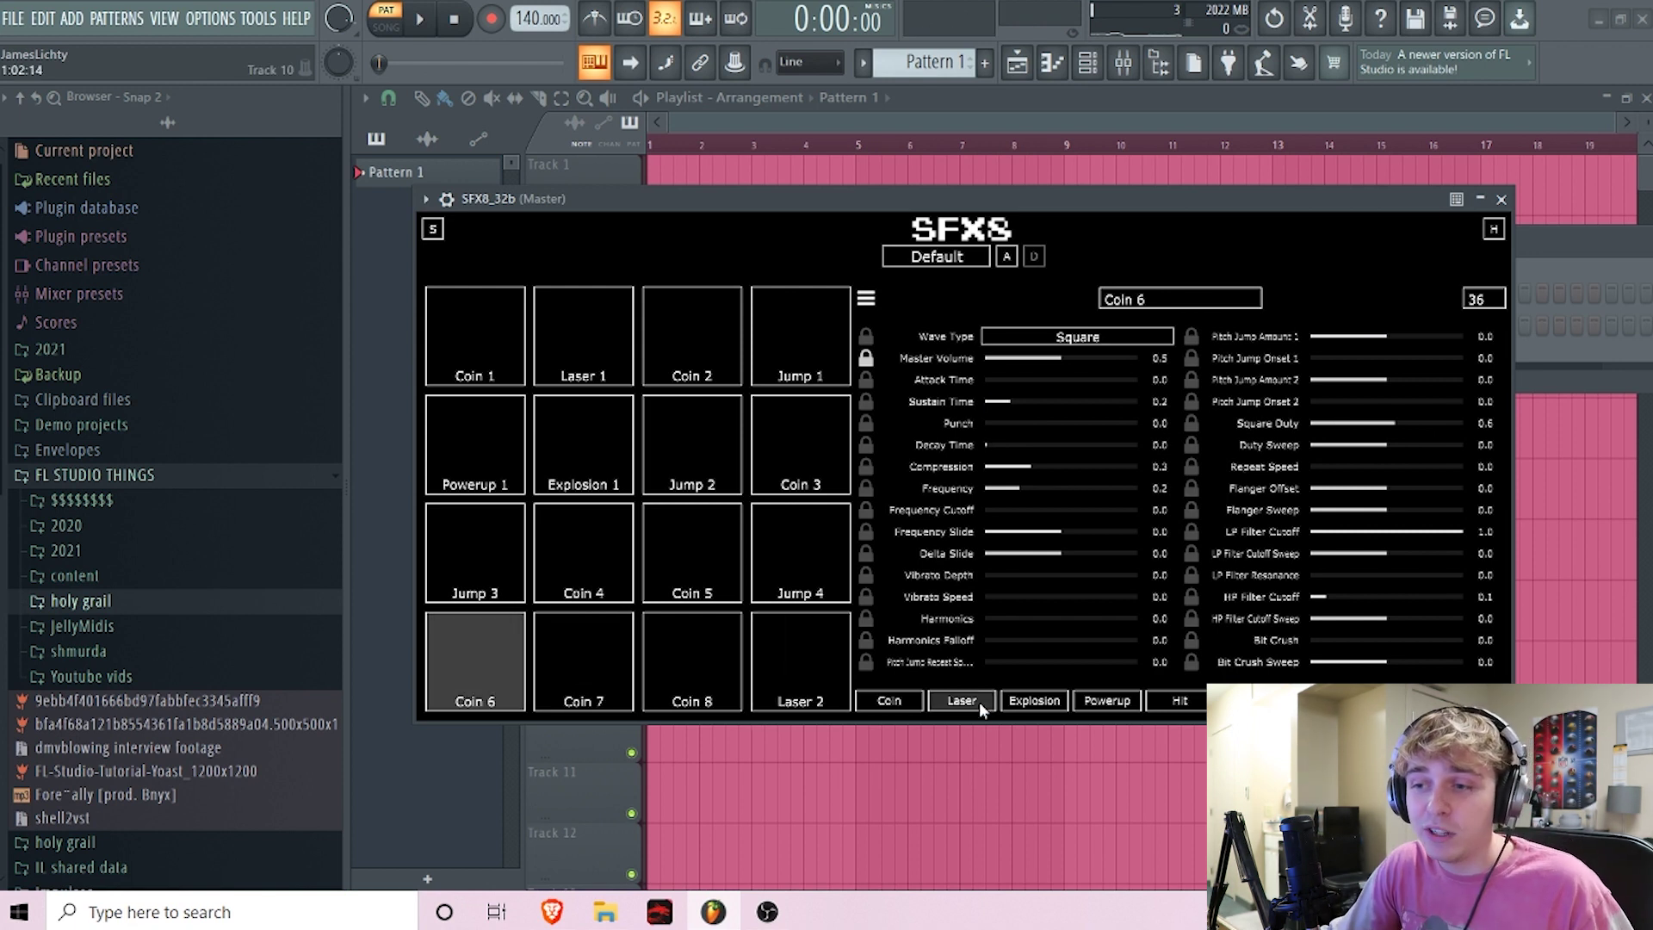
- Replace the Coin 6 sound with a generated laser, set its Sustain Time to 0.7, and audition Jump 2 and Coin 3
left_click(956, 701)
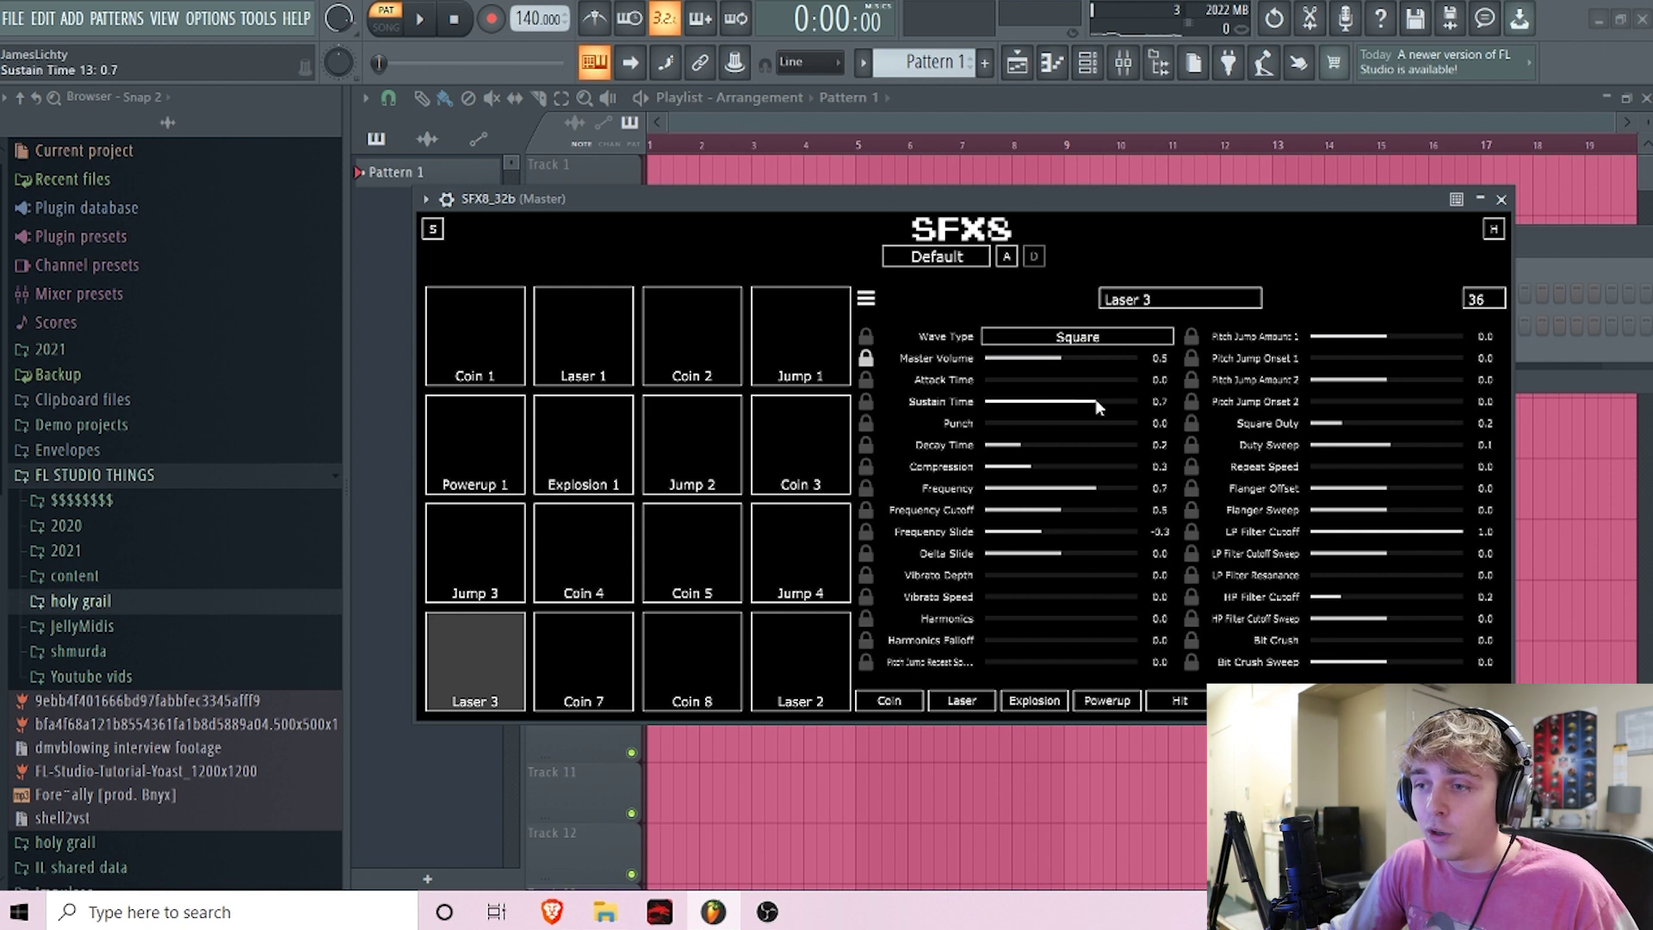
left_click(801, 443)
left_click(690, 451)
left_click(801, 439)
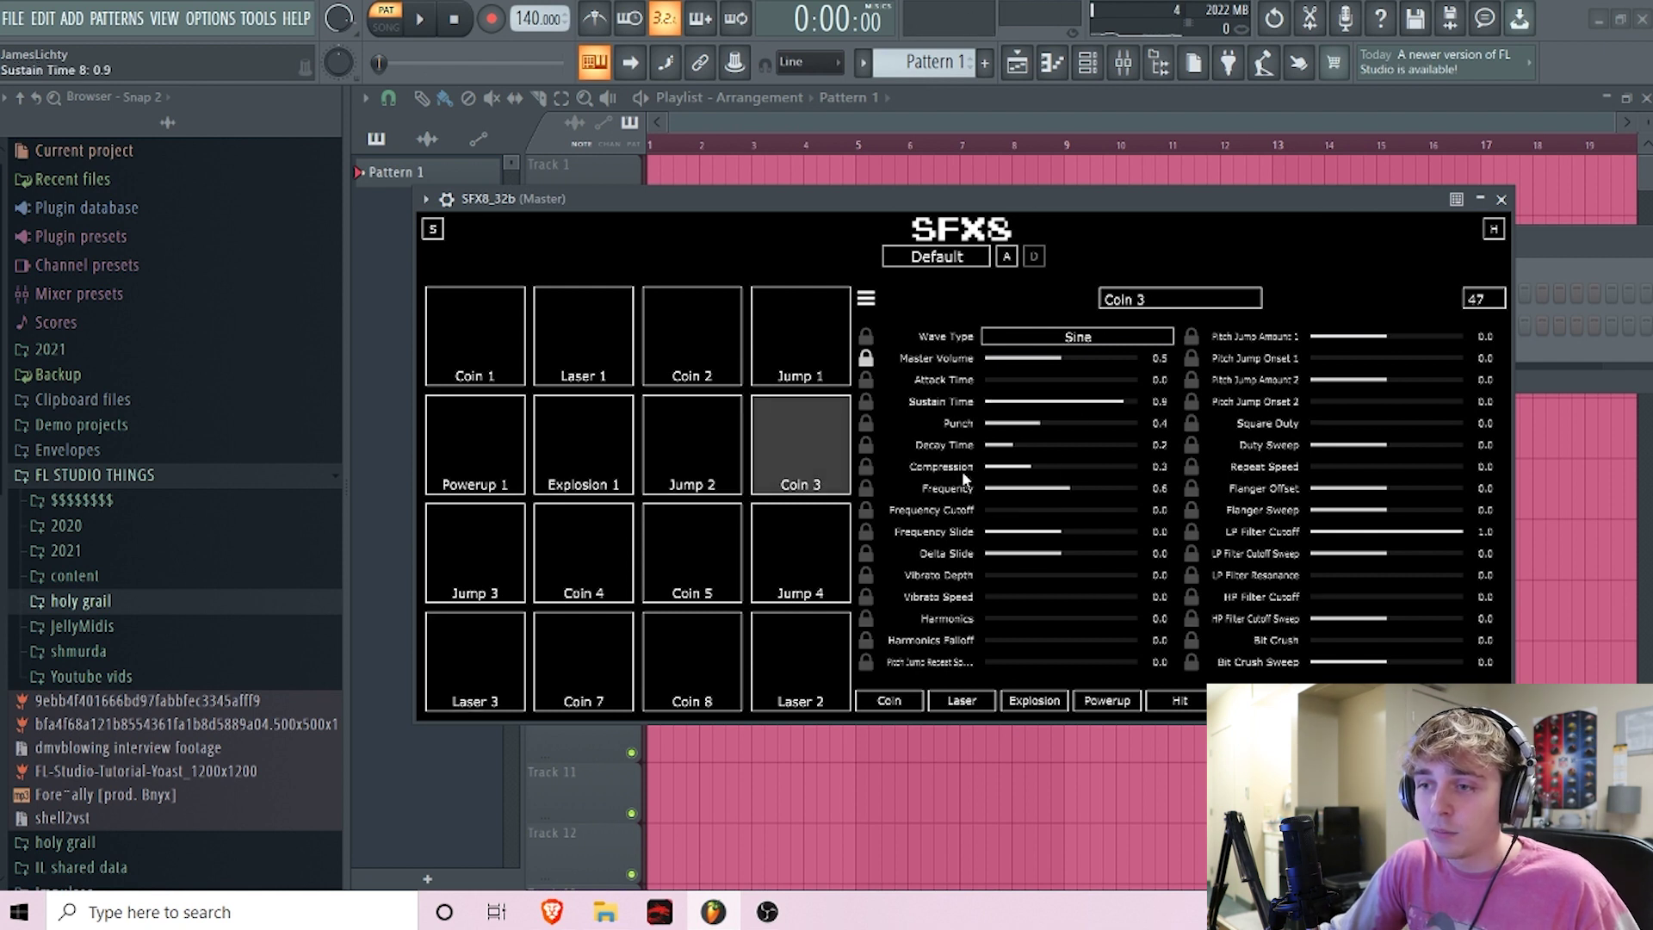
left_click(776, 451)
- Set Coin 3's Sustain Time to 0.1 and lock its Frequency, audition it and Jump 4, and close SFX8
left_click(1002, 404)
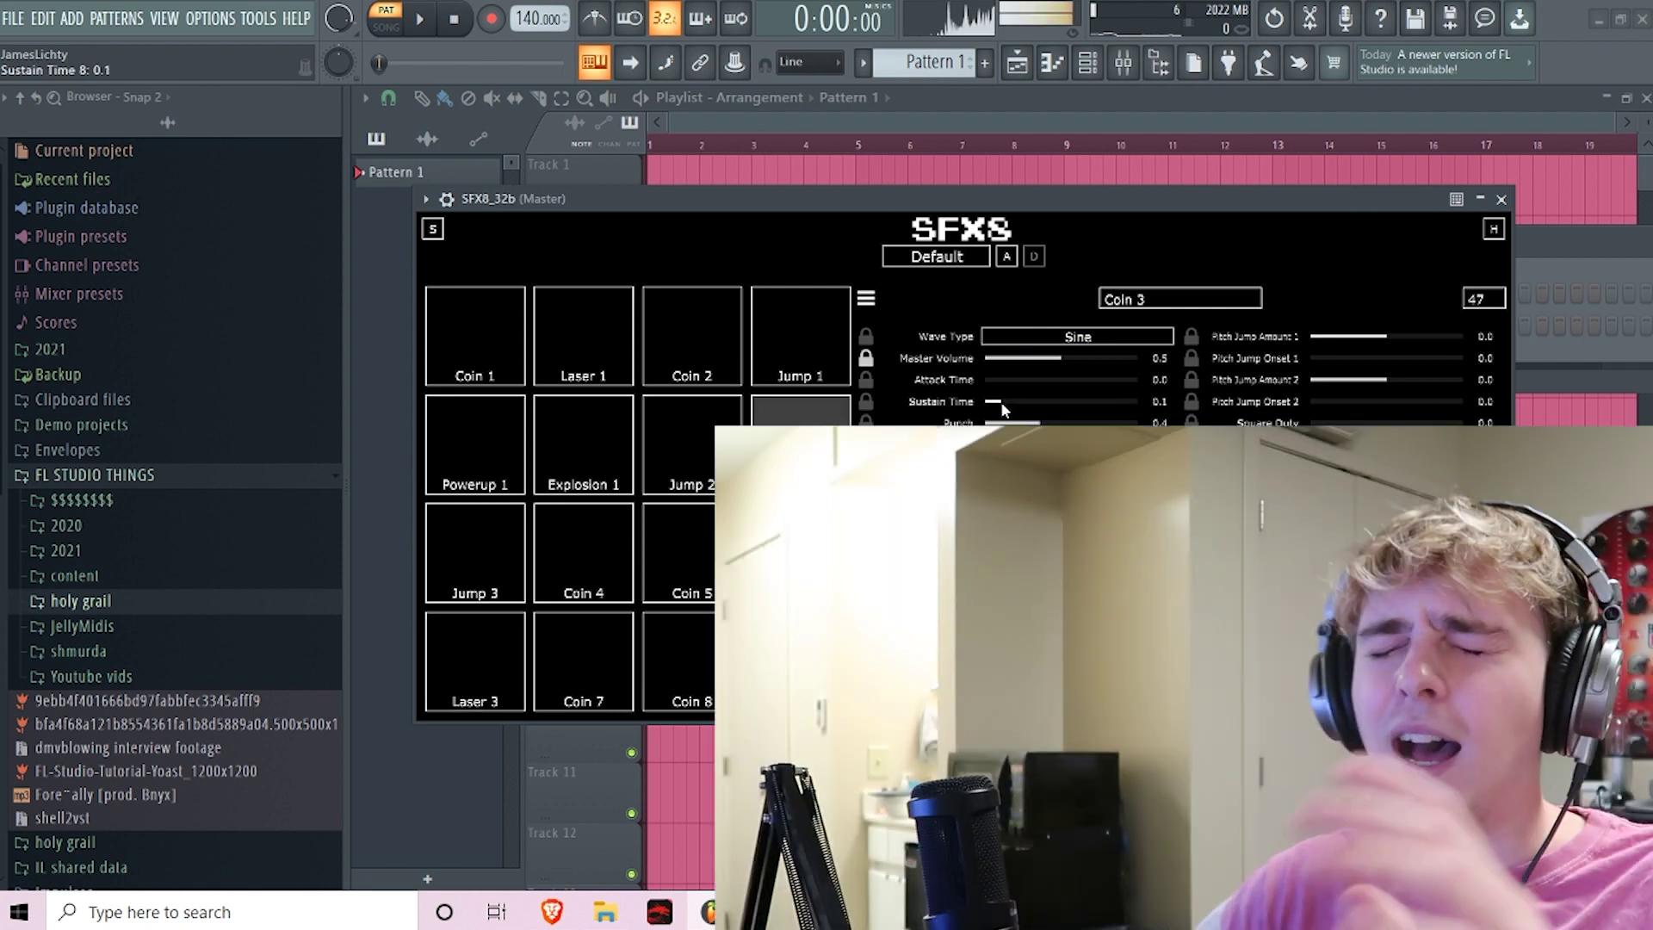
left_click(866, 488)
left_click(798, 445)
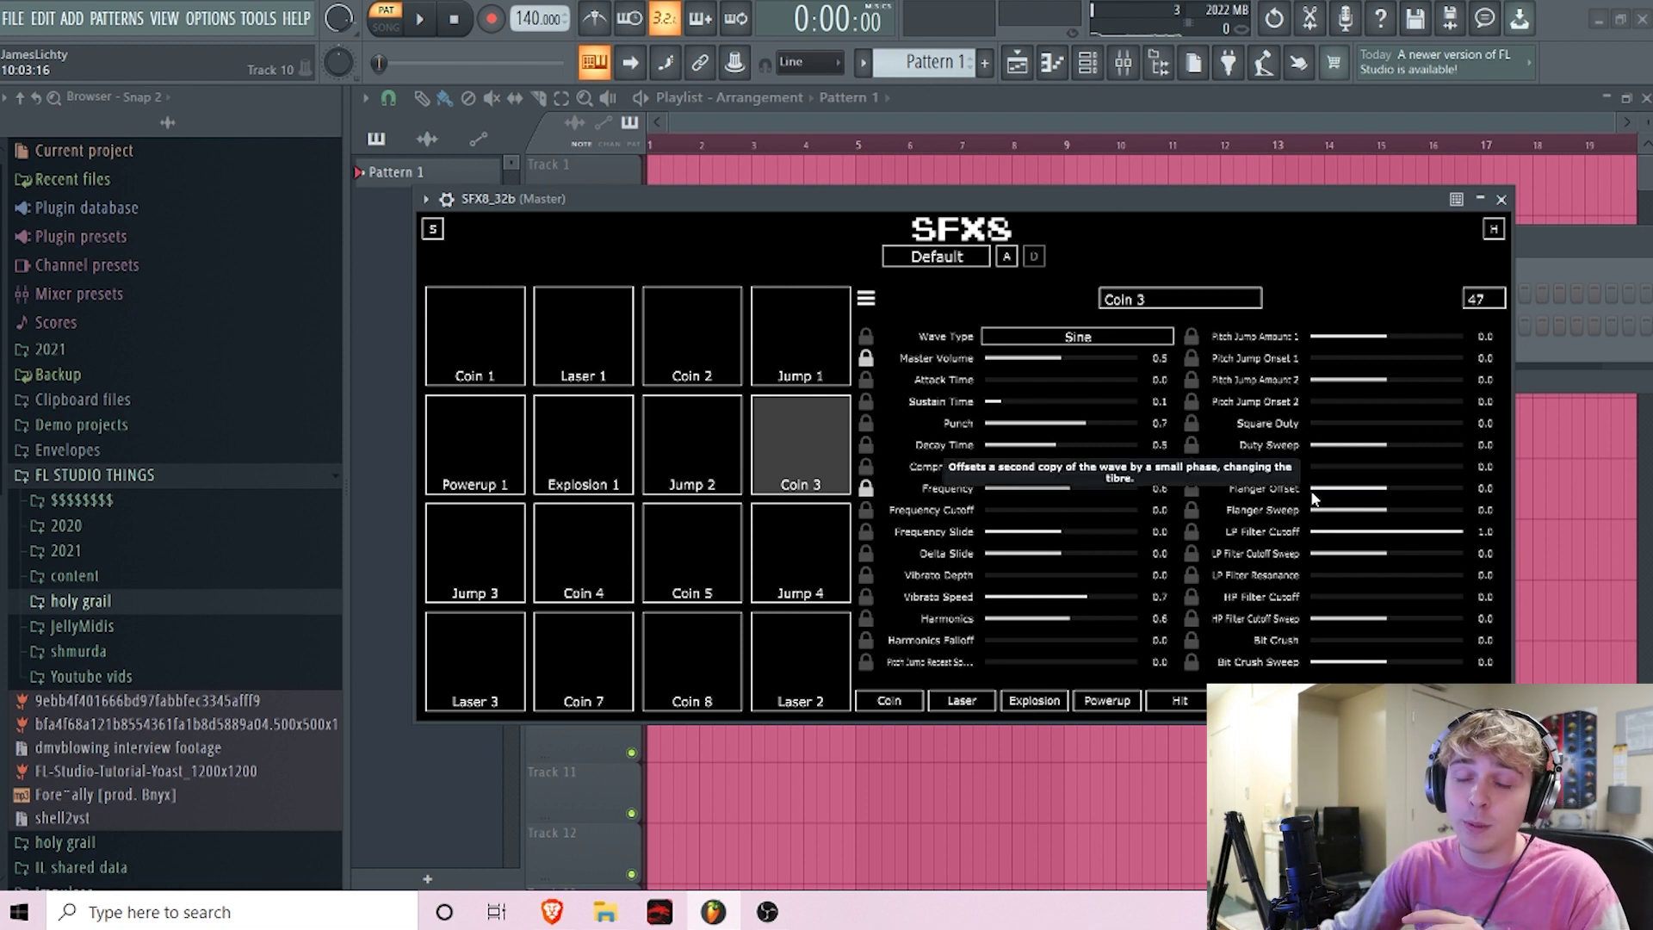
left_click(797, 543)
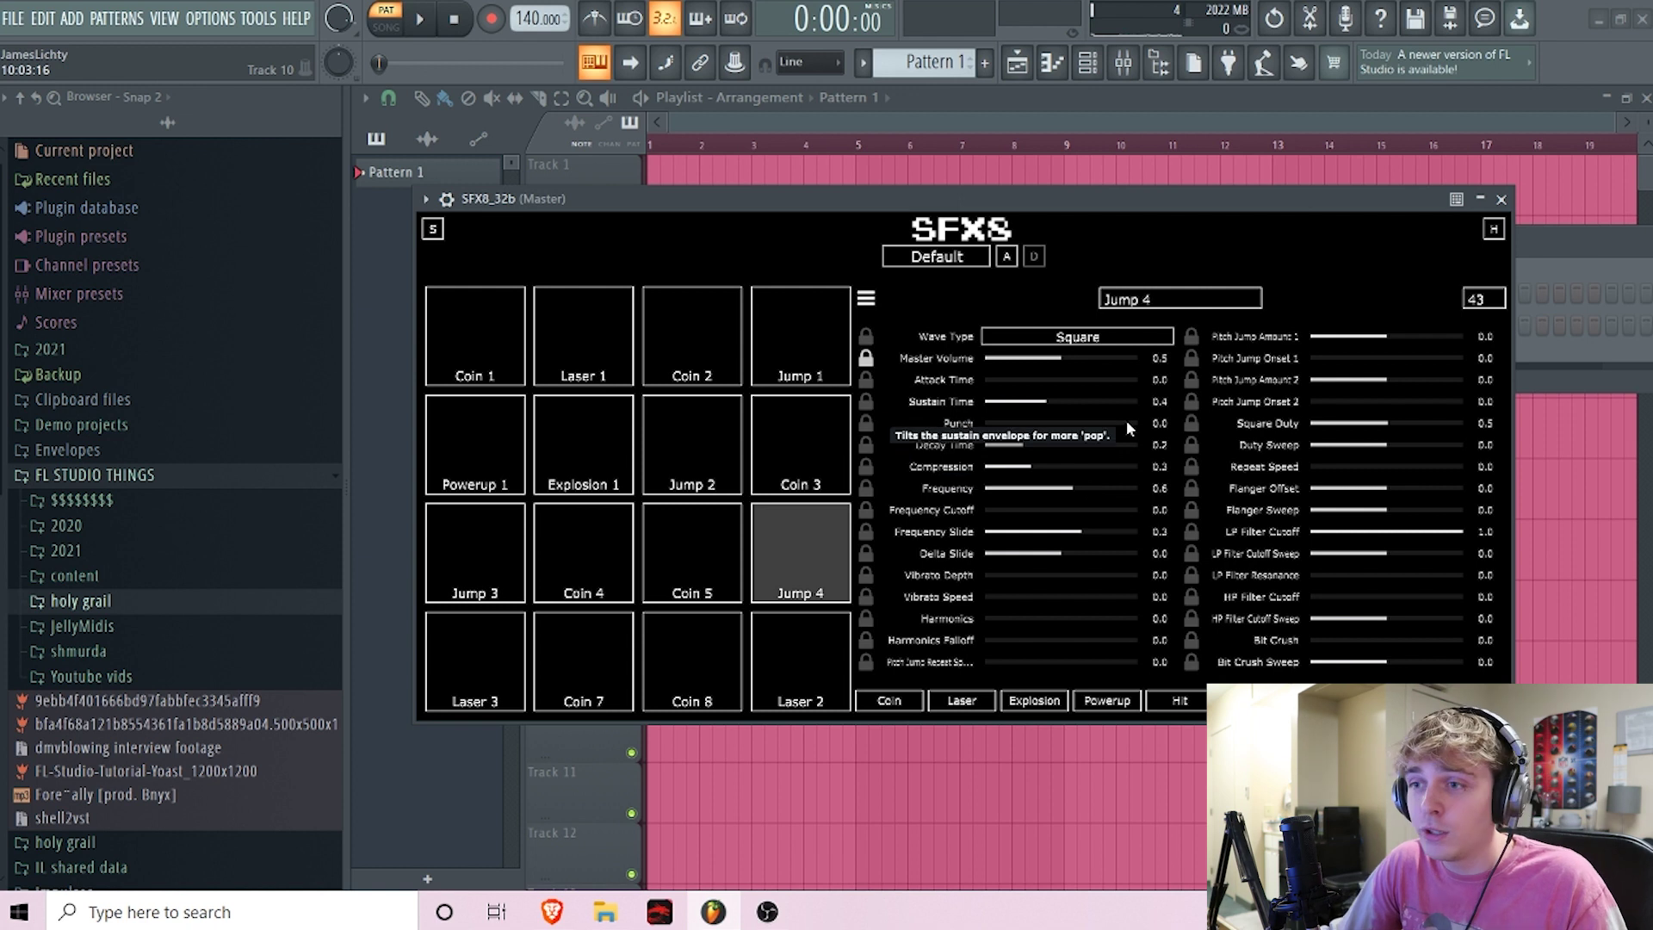
left_click(1500, 199)
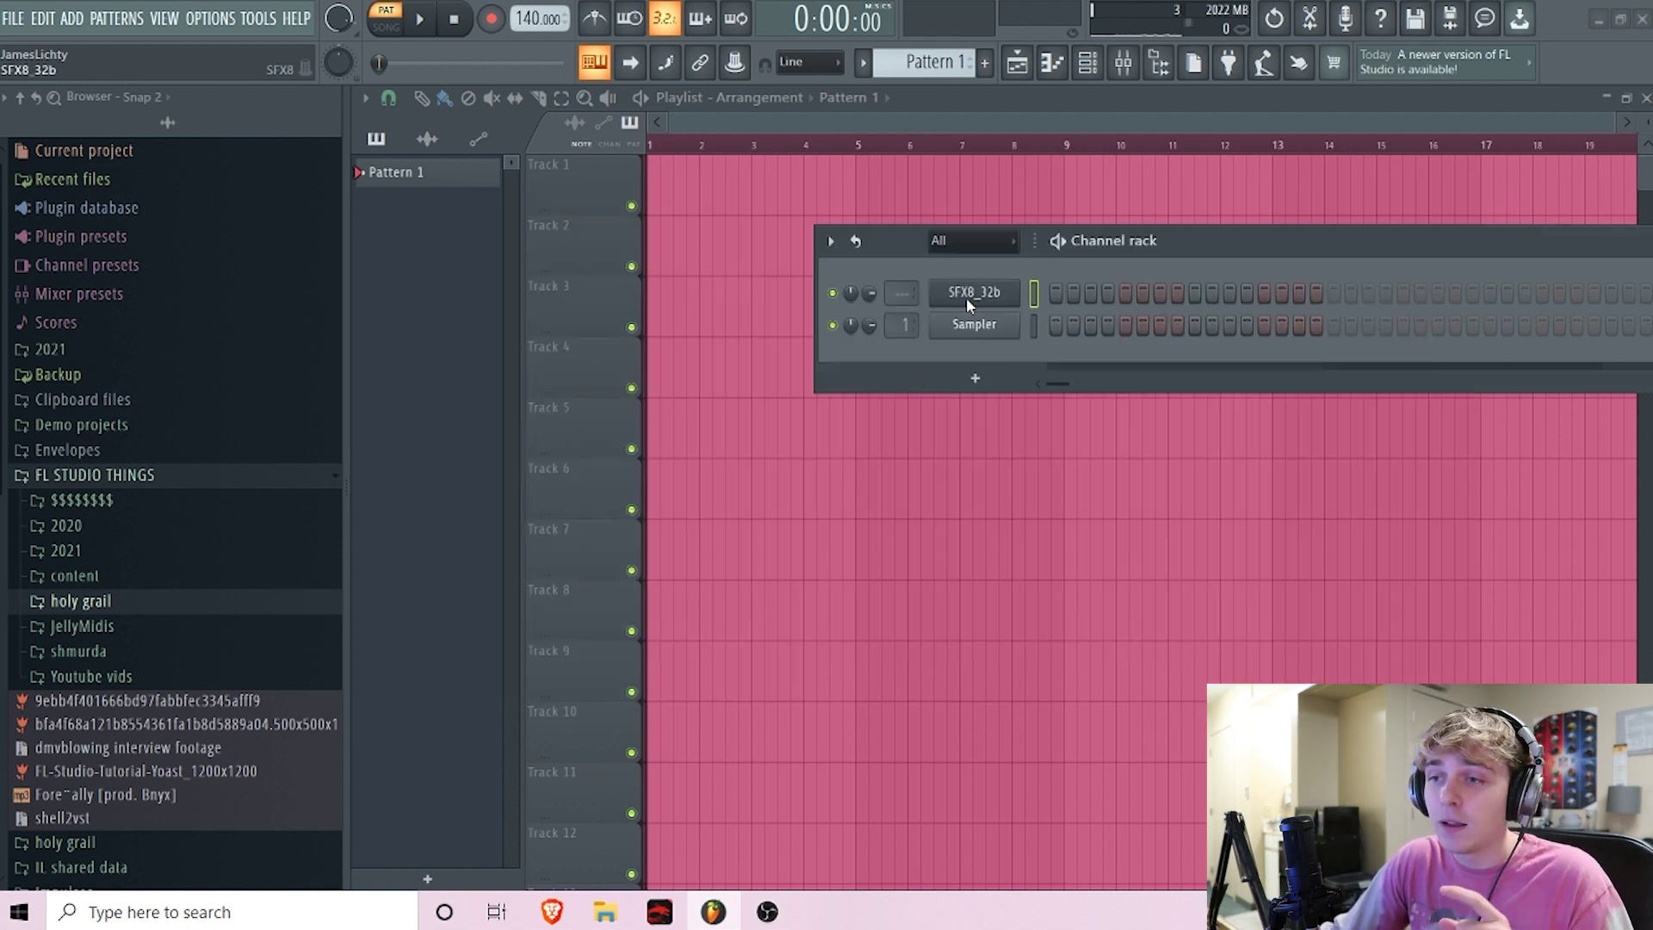
- Insert a PAPU_32b plugin as a new channel next to SFX8_32b
right_click(1003, 293)
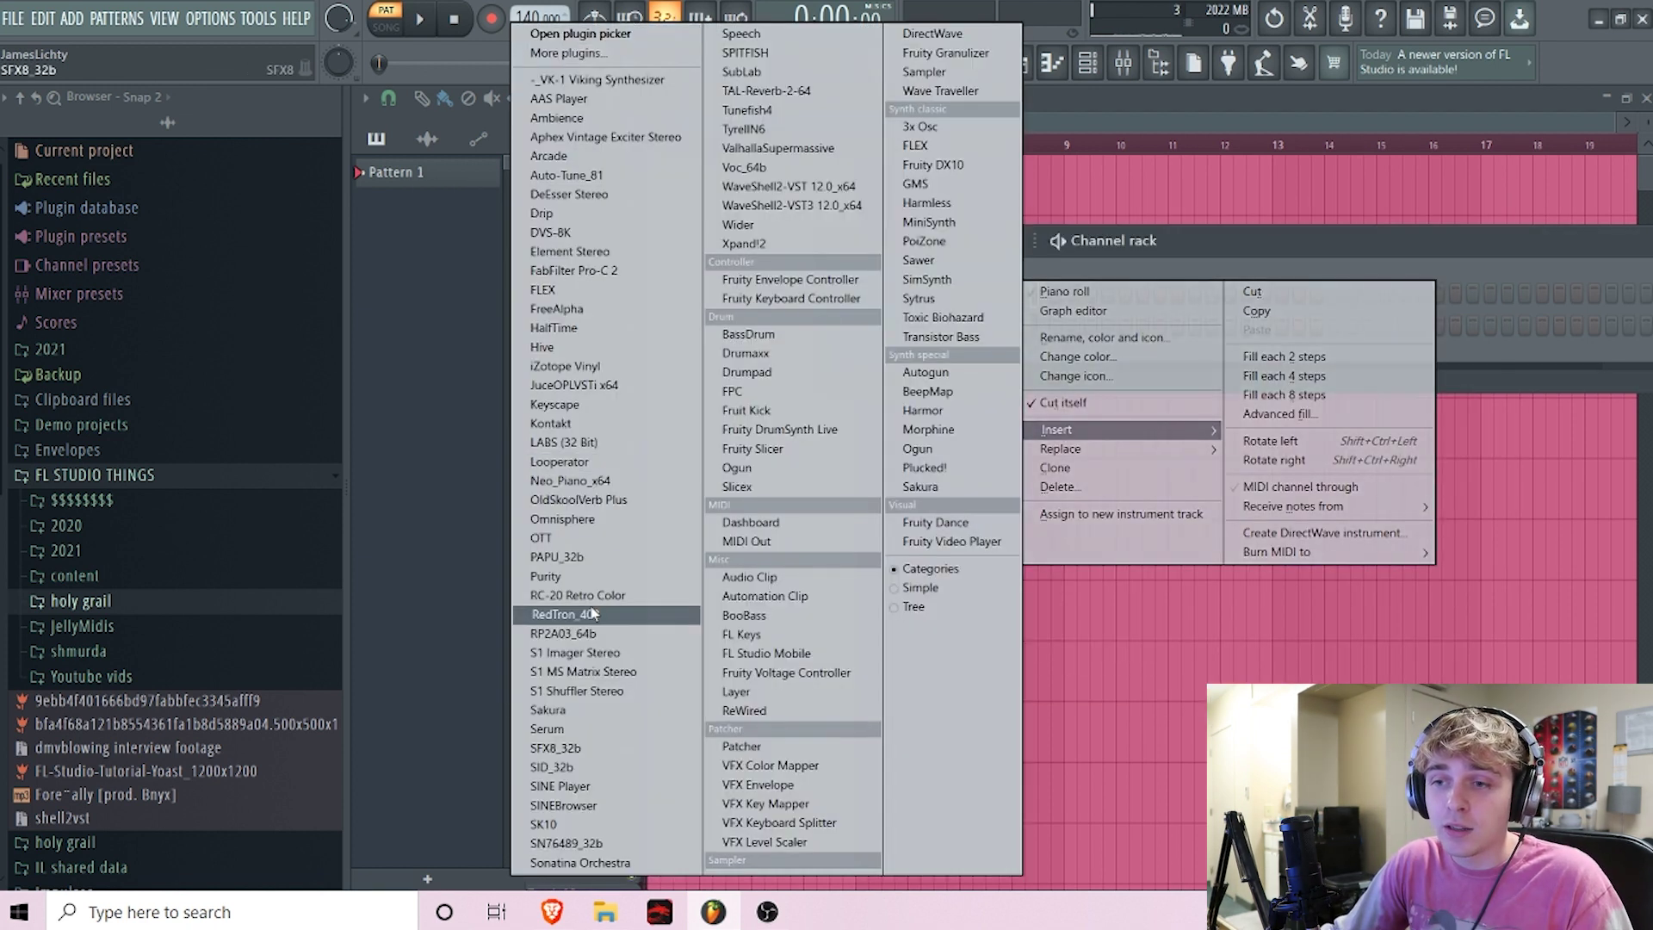
left_click(560, 557)
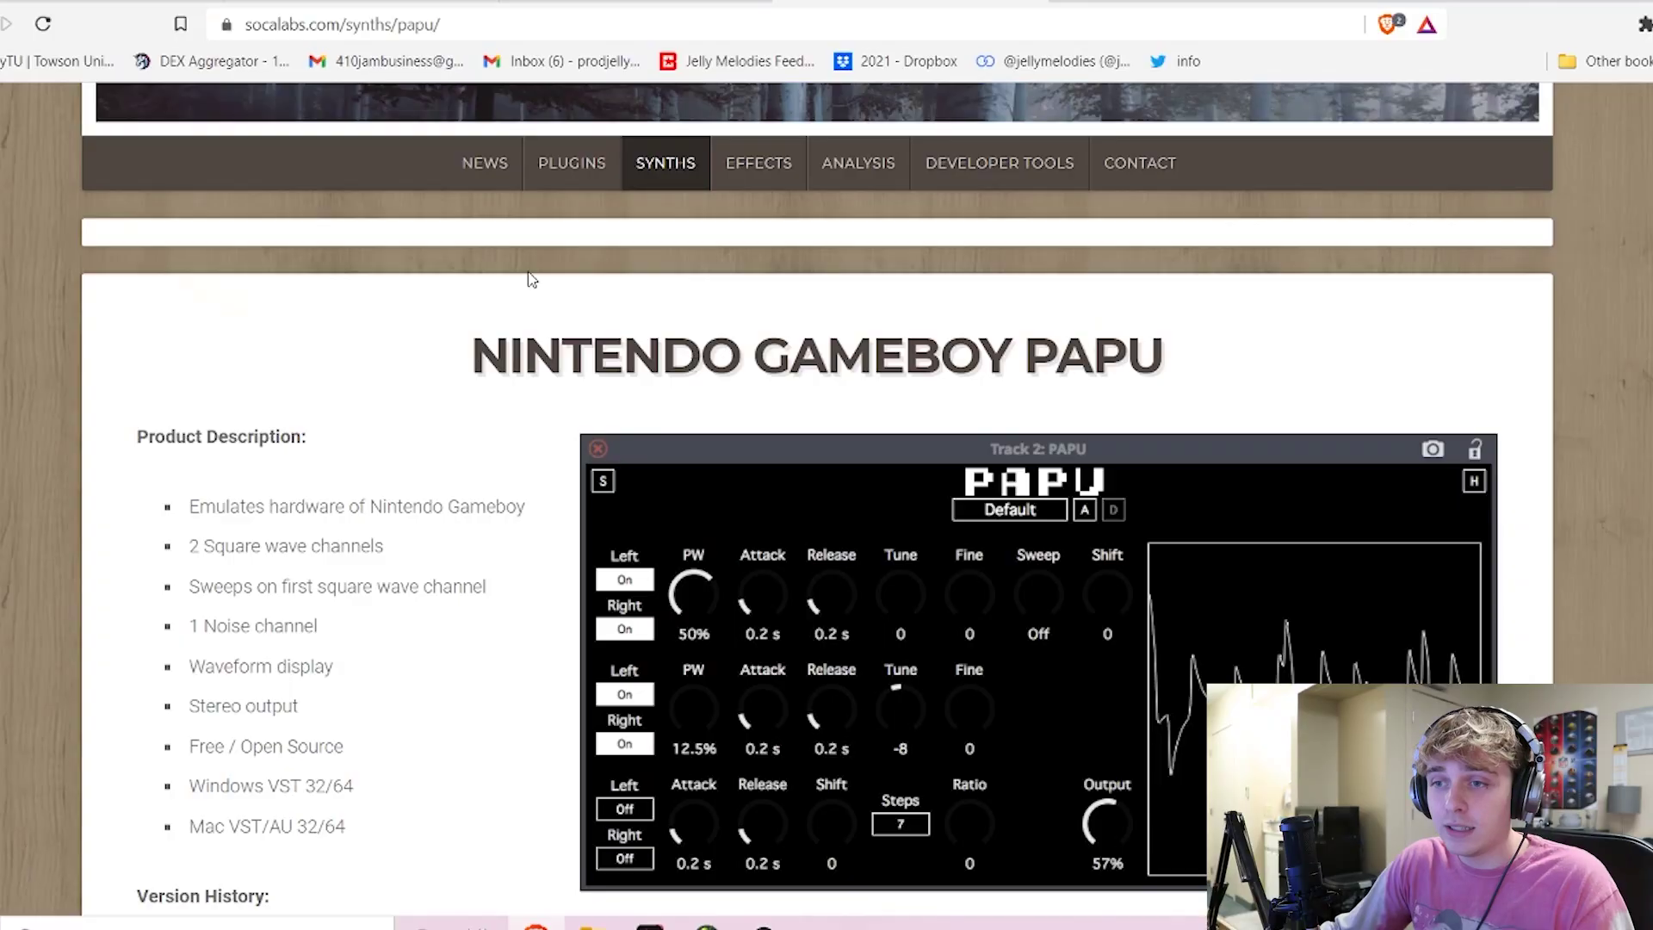
- In the browser, go from the socalabs Nintendo Gameboy PAPU page to the Plugins page and browse its synths, effects, analysis and developer tools
left_click_drag(458, 351, 1242, 364)
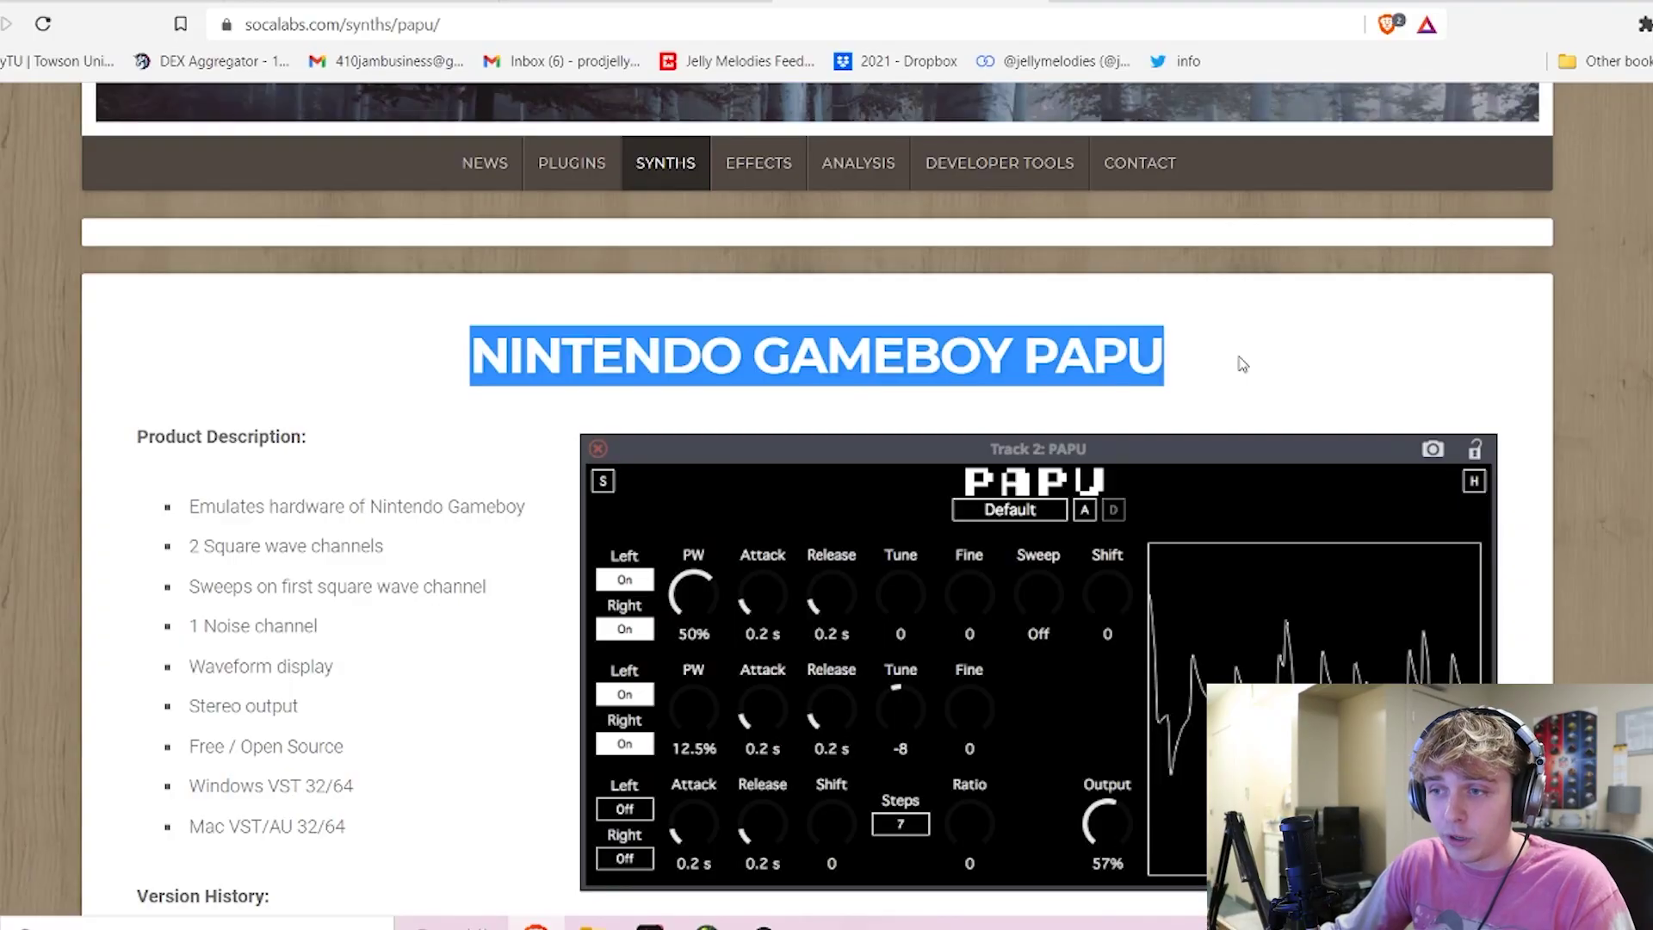
left_click(1242, 364)
left_click(575, 167)
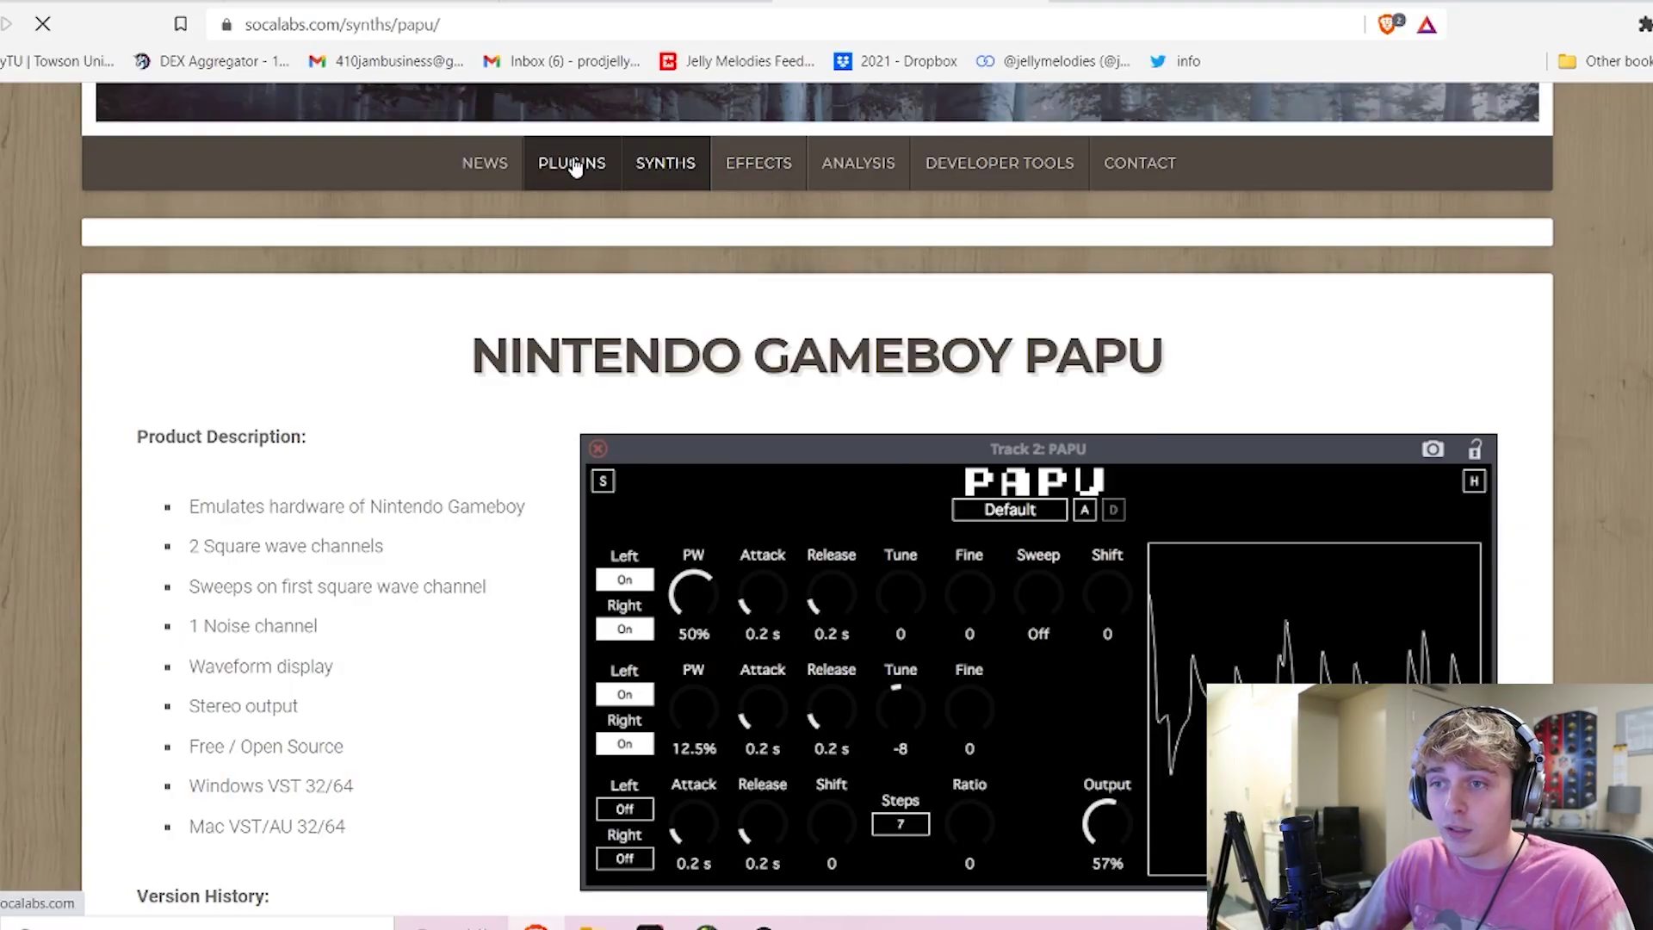
scroll(815, 317, "down", 3)
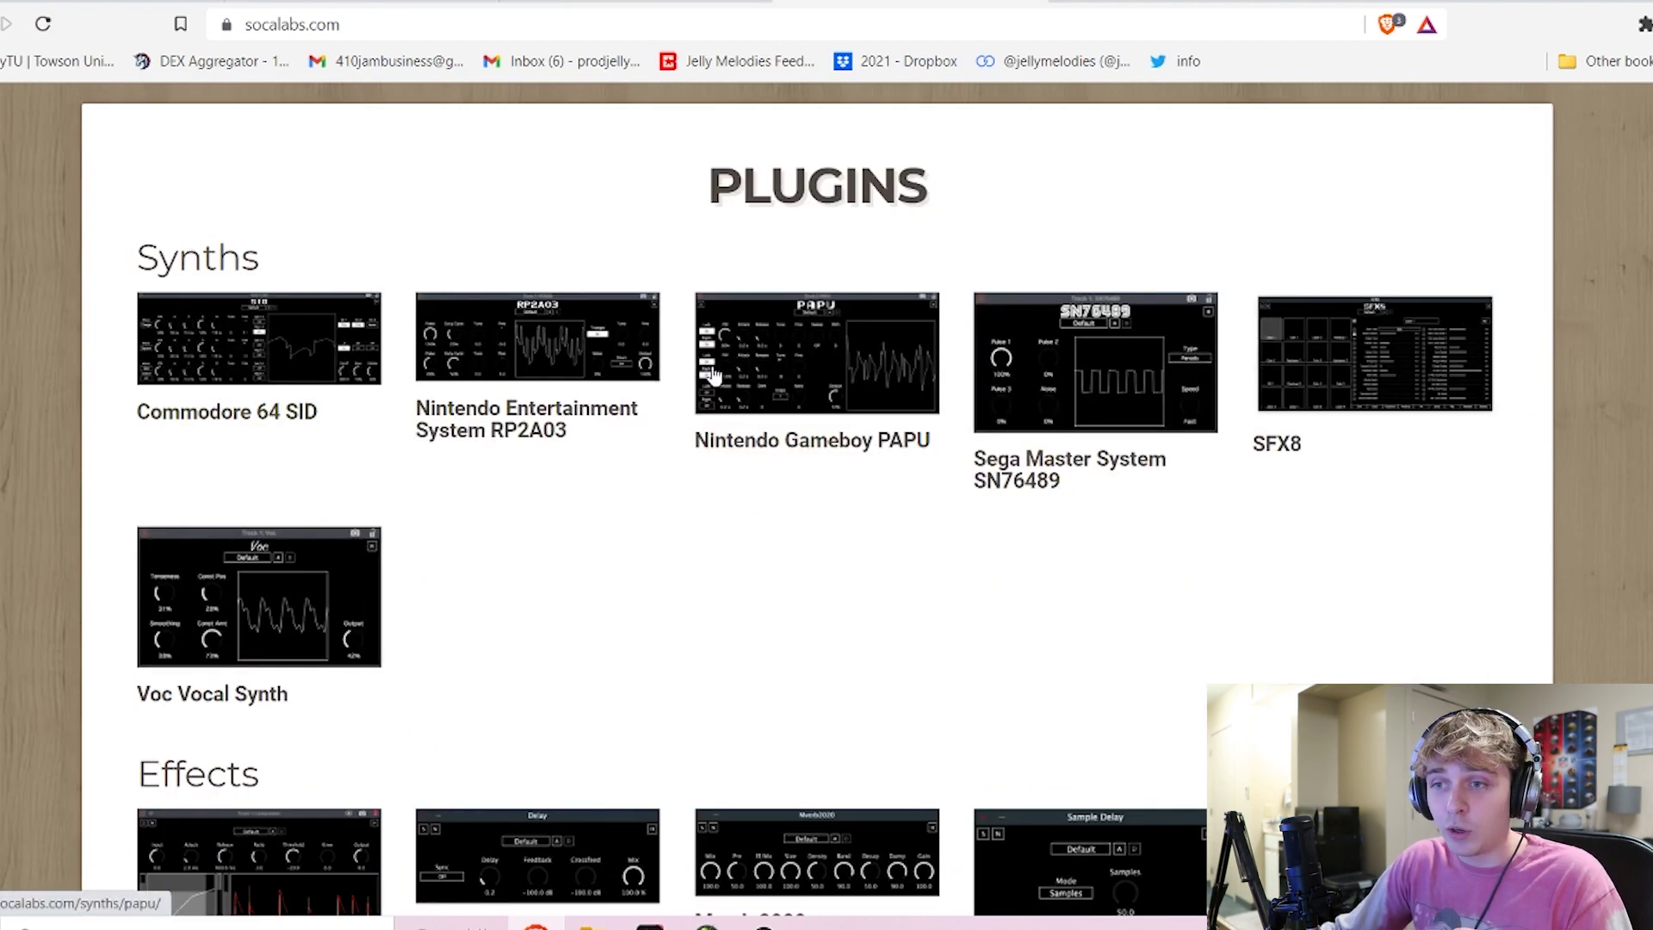
scroll(1353, 391, "down", 1)
scroll(1353, 391, "up", 1)
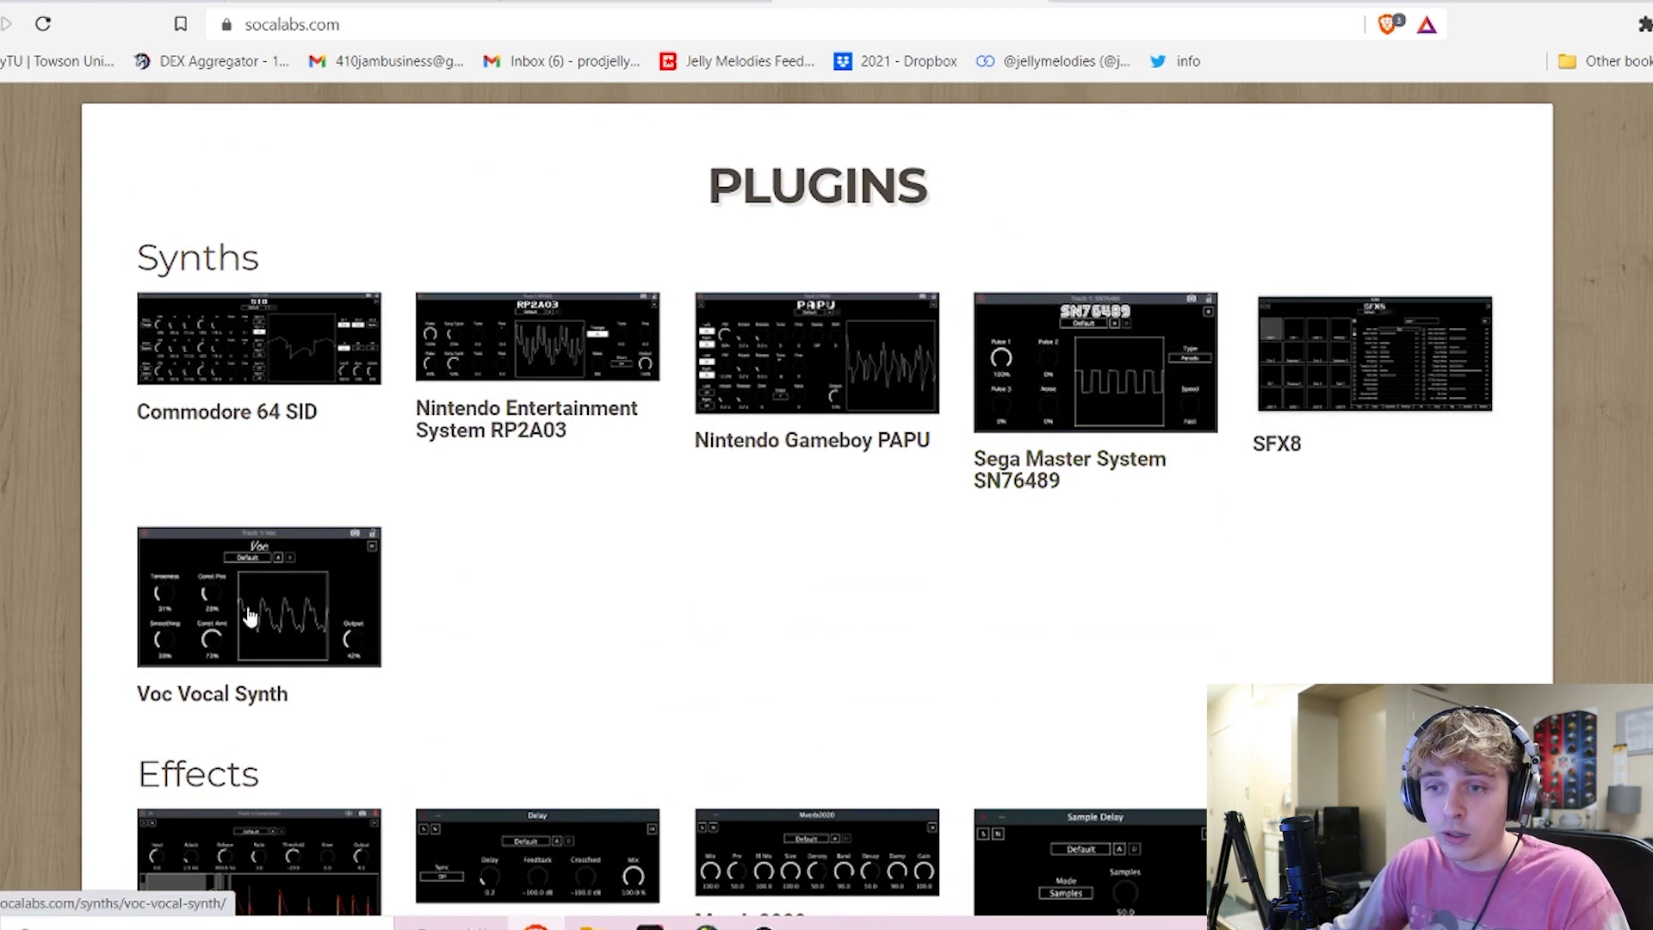
scroll(293, 417, "down", 4)
scroll(232, 657, "down", 2)
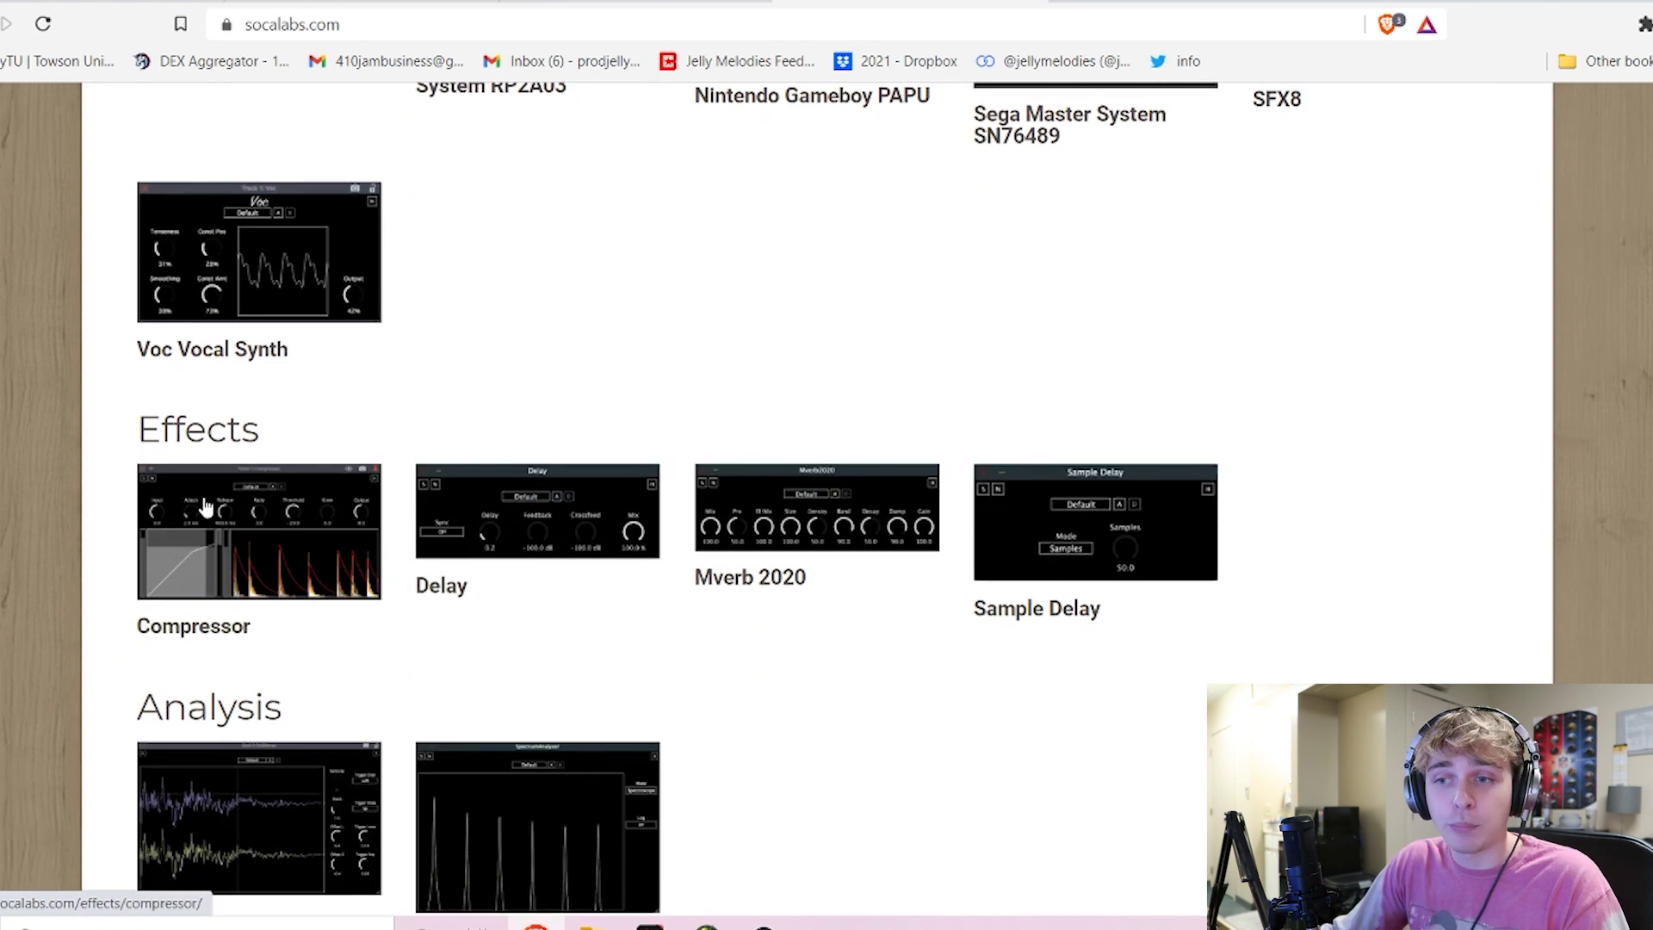
scroll(708, 520, "down", 8)
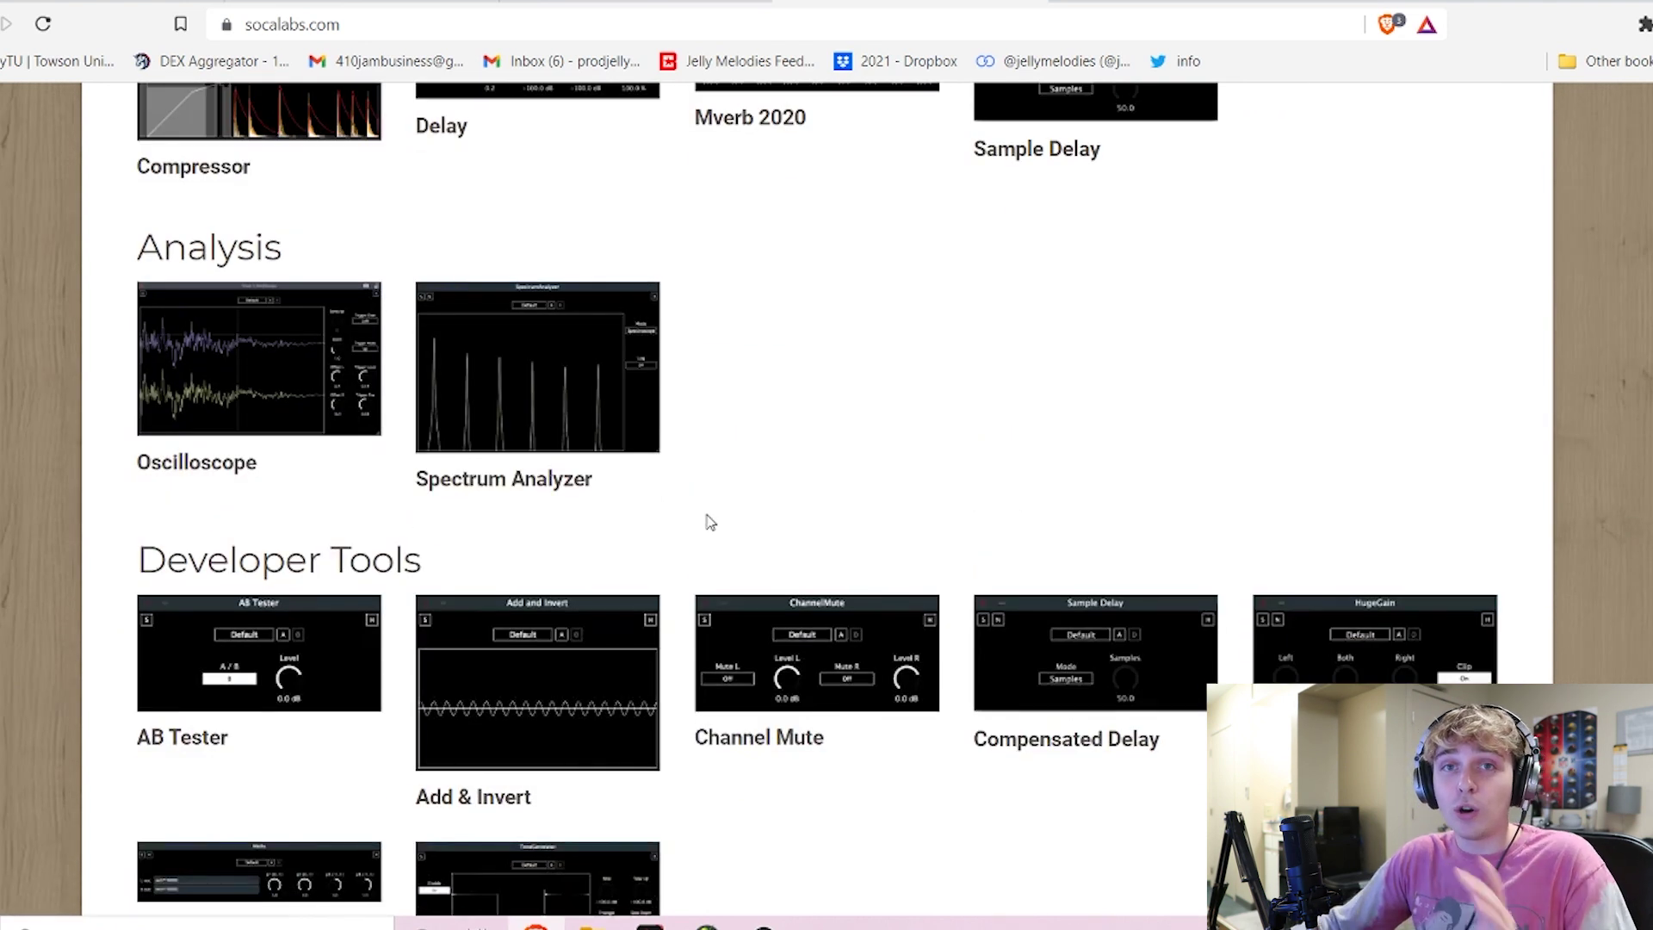
- Look over the Effects, Analysis and Developer Tools plugins on the socalabs Plugins page
scroll(709, 520, "down", 8)
scroll(620, 561, "up", 8)
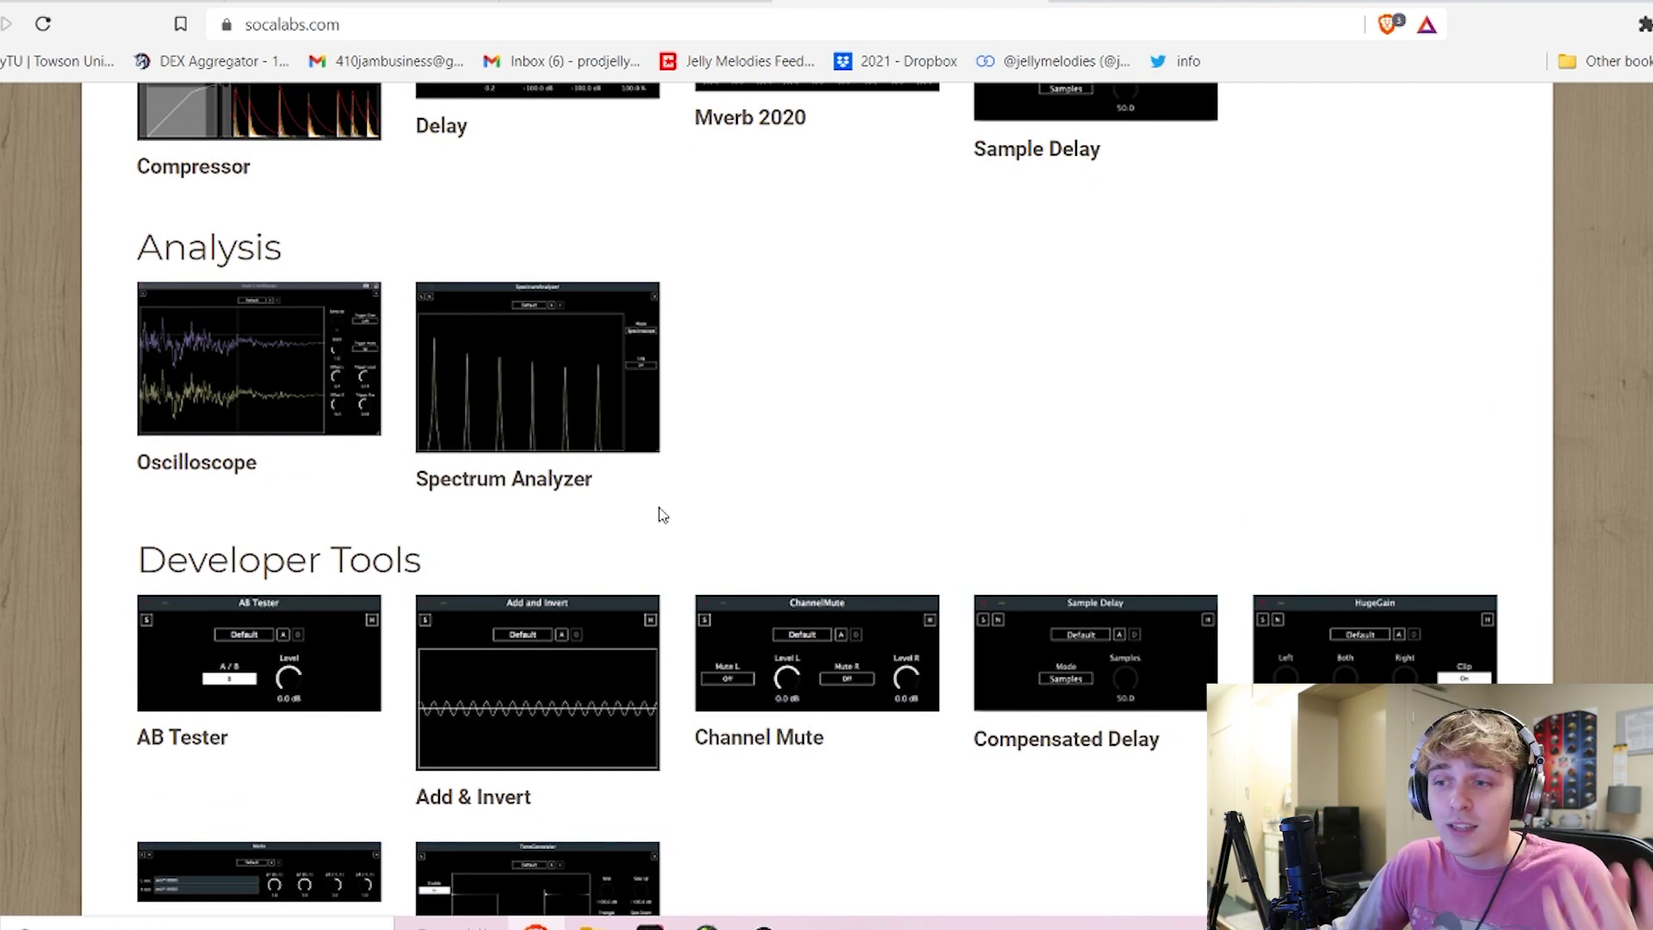
scroll(663, 515, "down", 4)
scroll(658, 516, "up", 4)
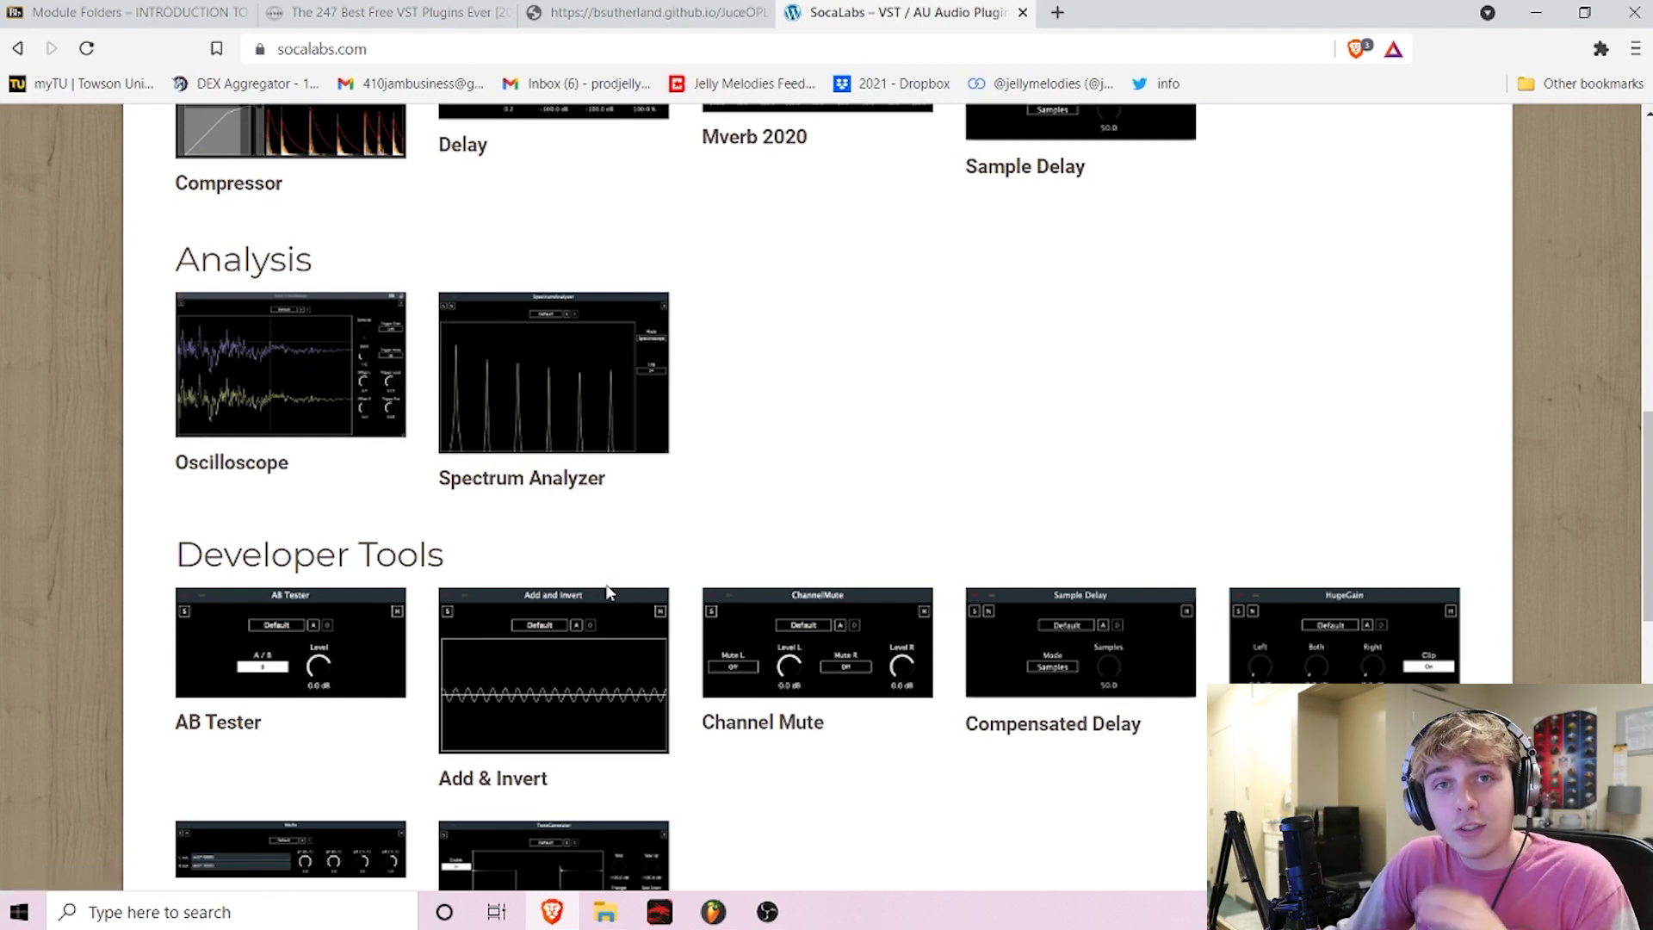
scroll(717, 701, "down", 4)
scroll(717, 702, "up", 6)
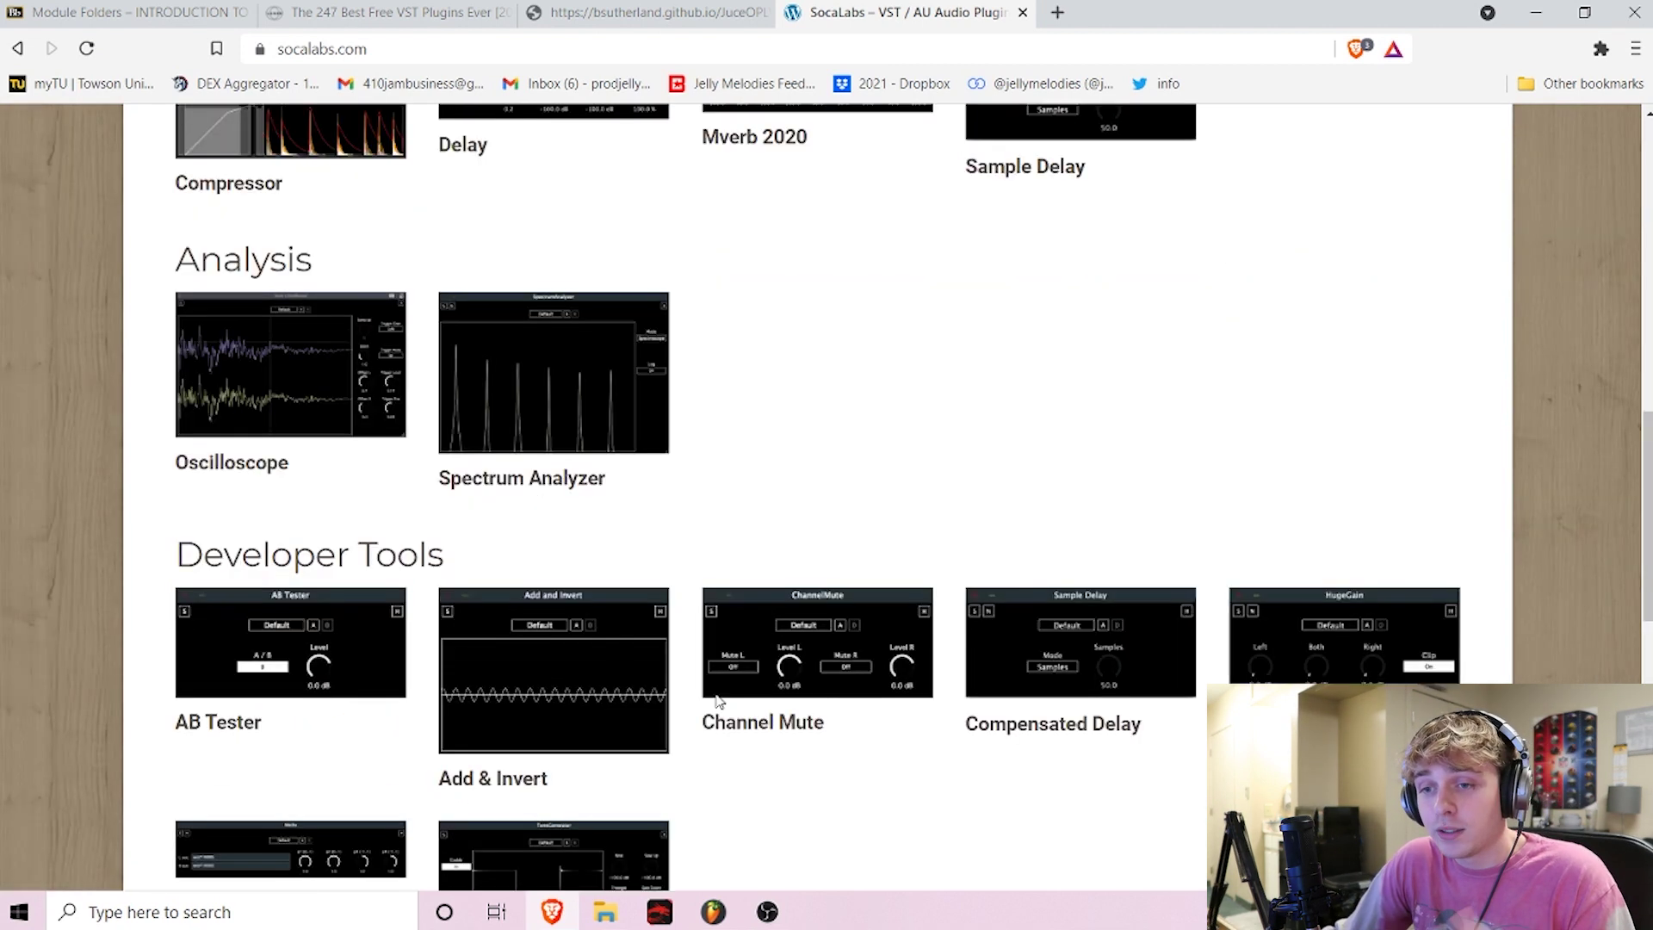
scroll(717, 702, "down", 5)
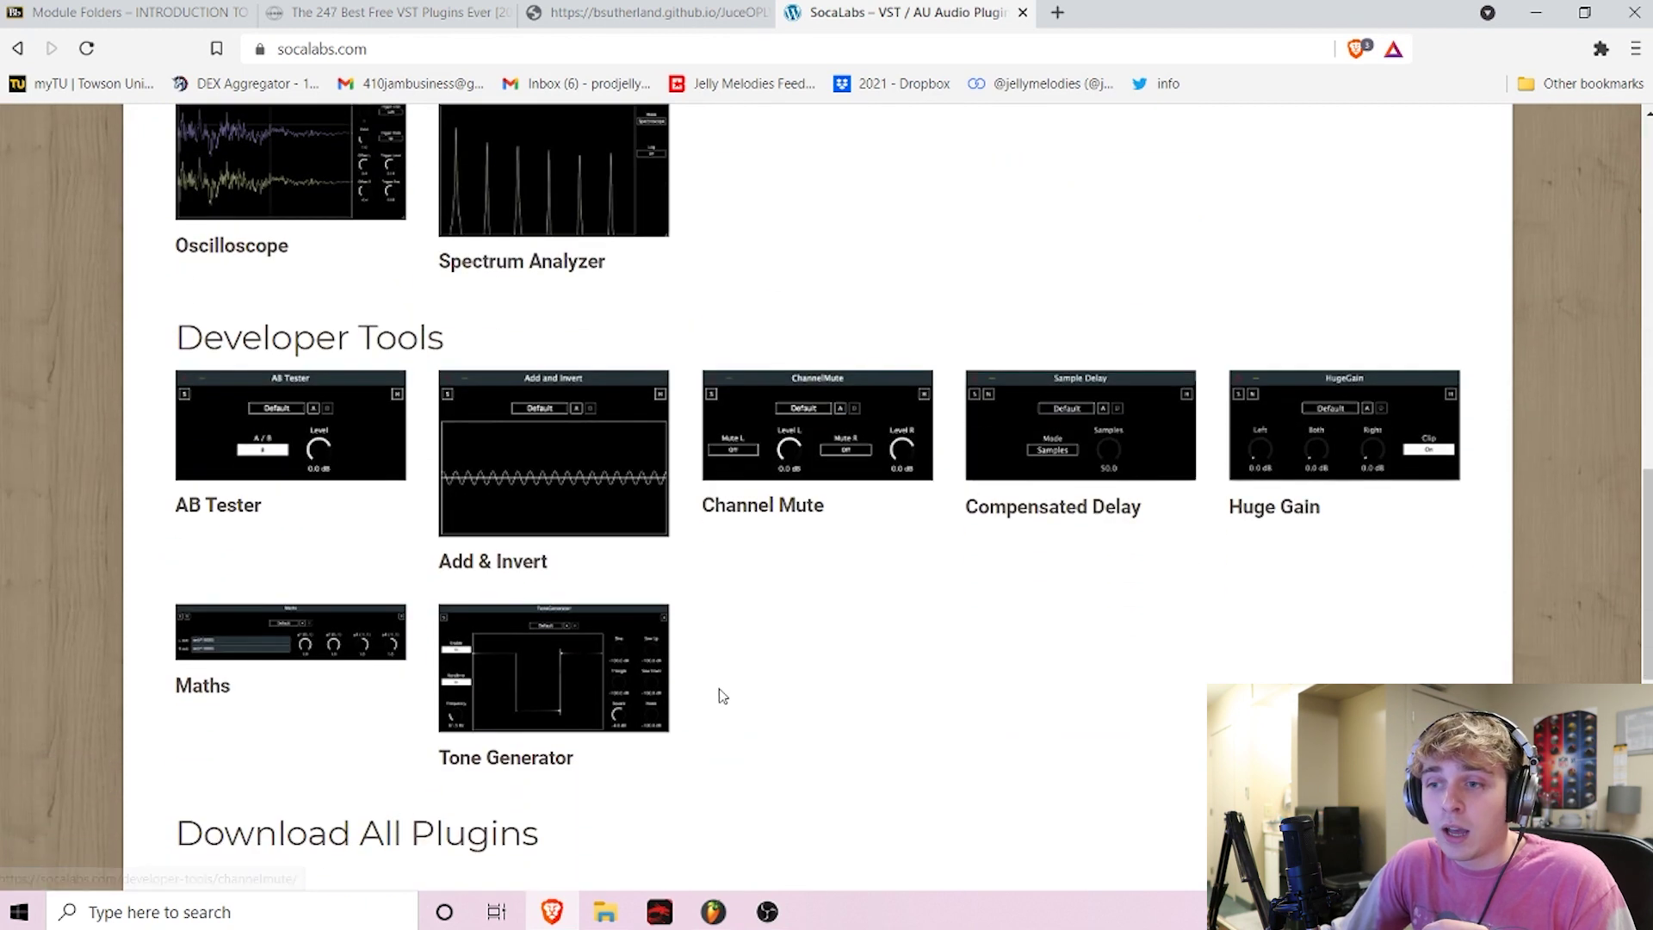
scroll(723, 723, "up", 5)
scroll(726, 731, "up", 6)
scroll(844, 679, "down", 5)
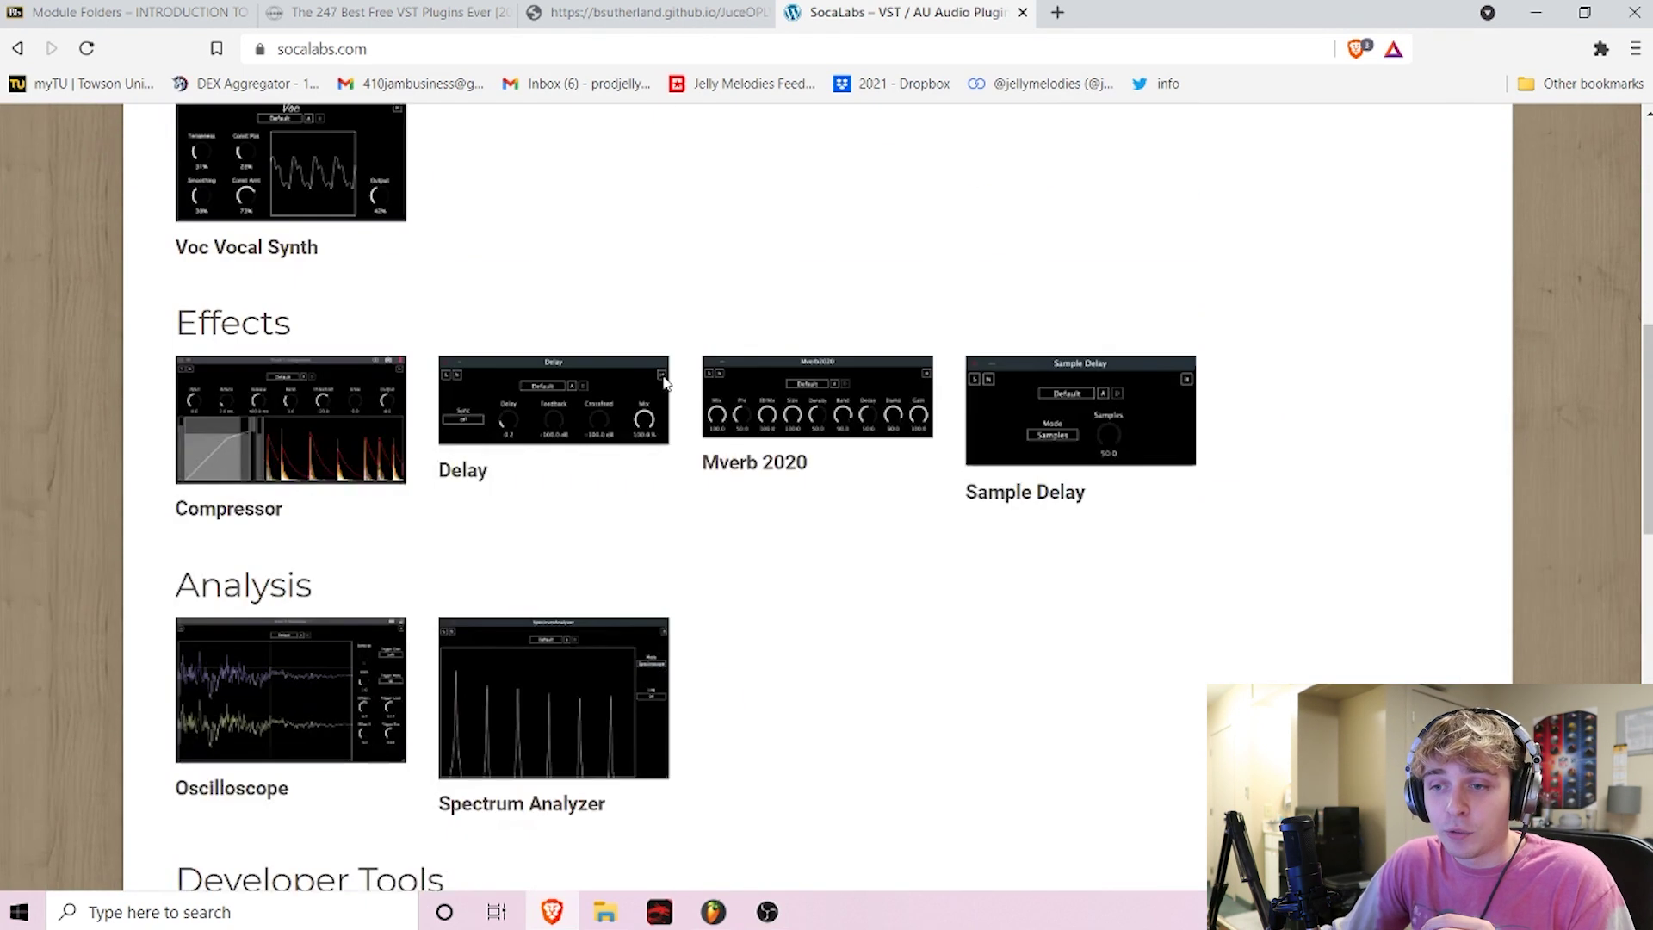
scroll(447, 709, "down", 3)
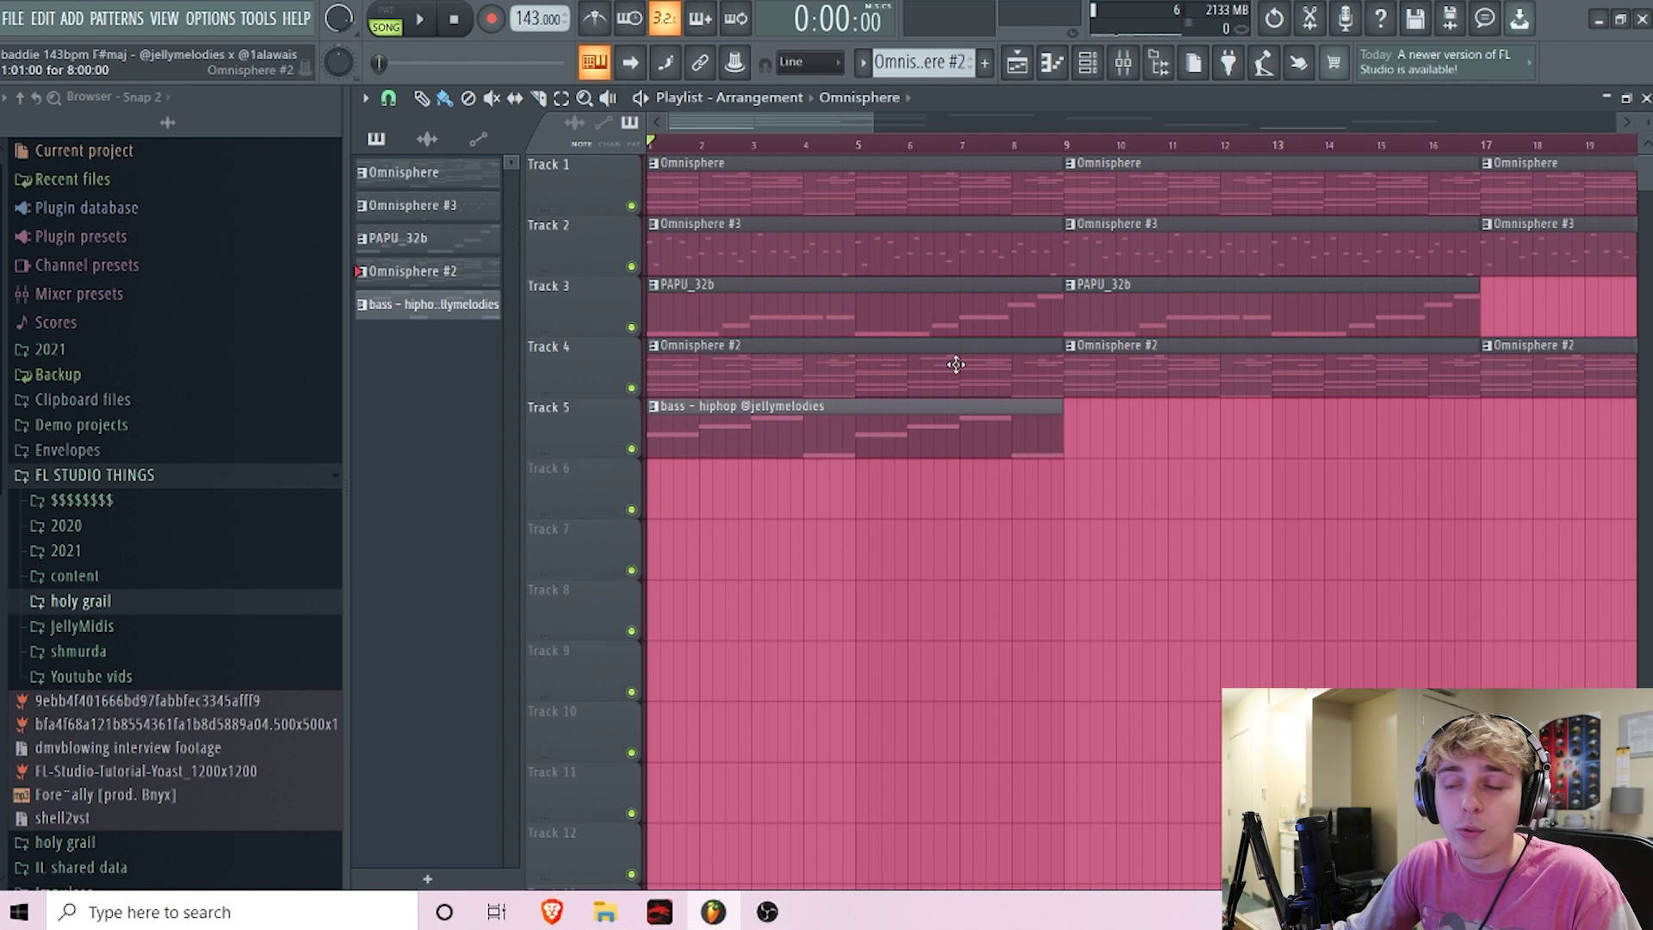
- Compare the arrangement with the PAPU_32b track soloed, with all tracks playing, and with that track muted
right_click(631, 327)
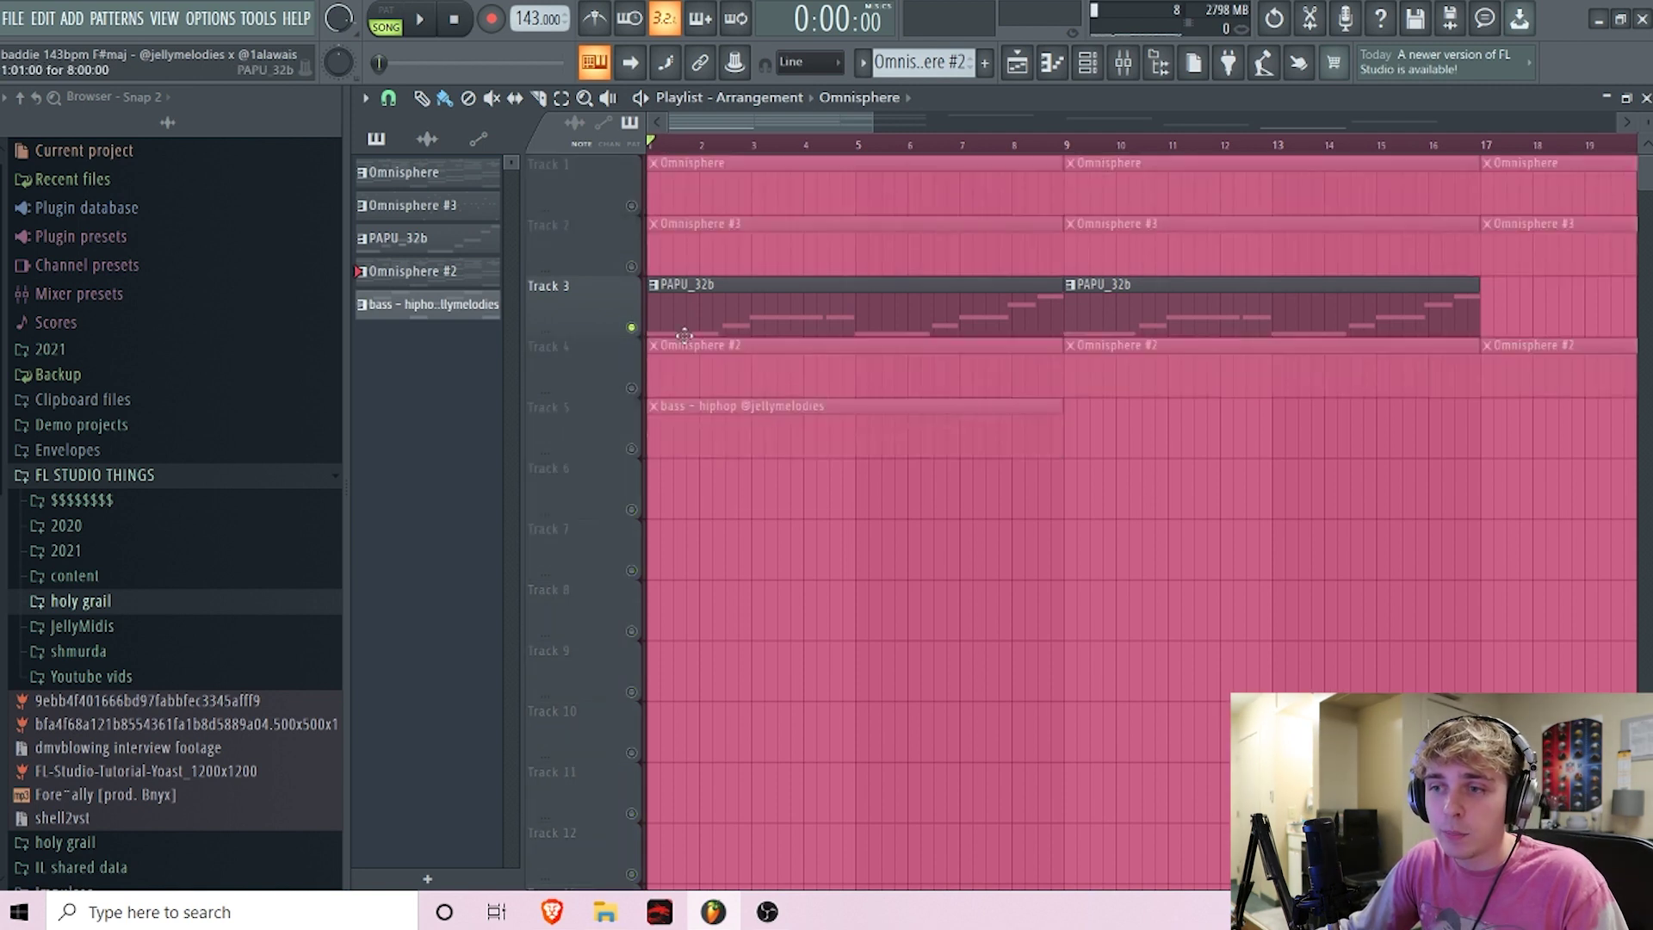
right_click(631, 327)
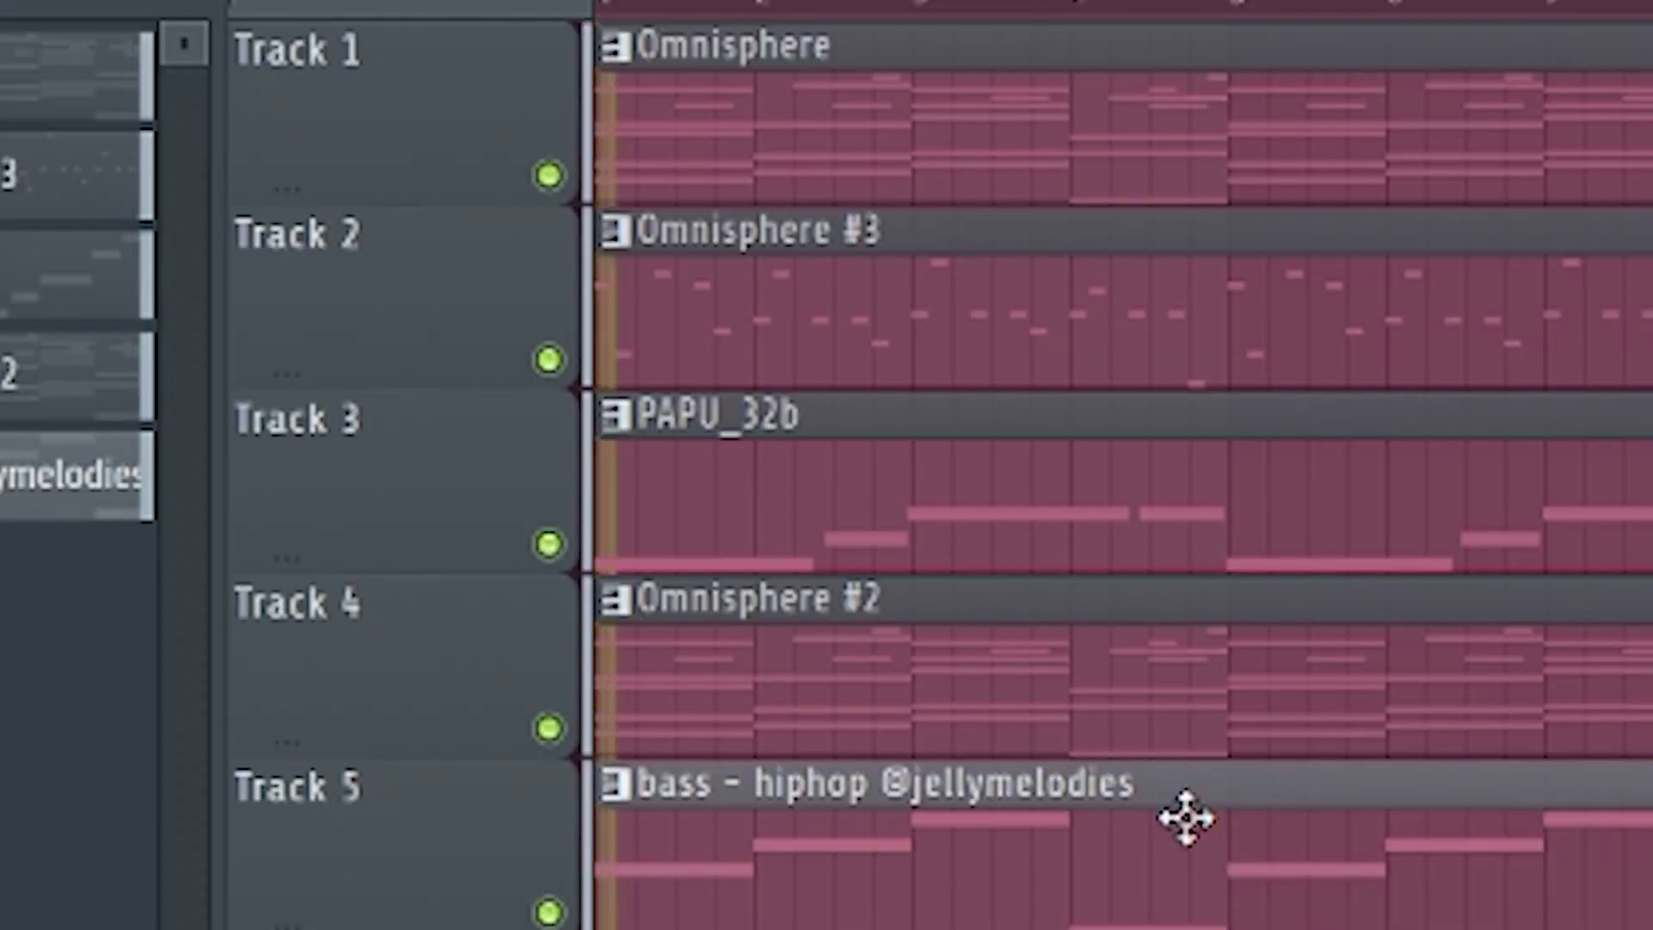
key("space")
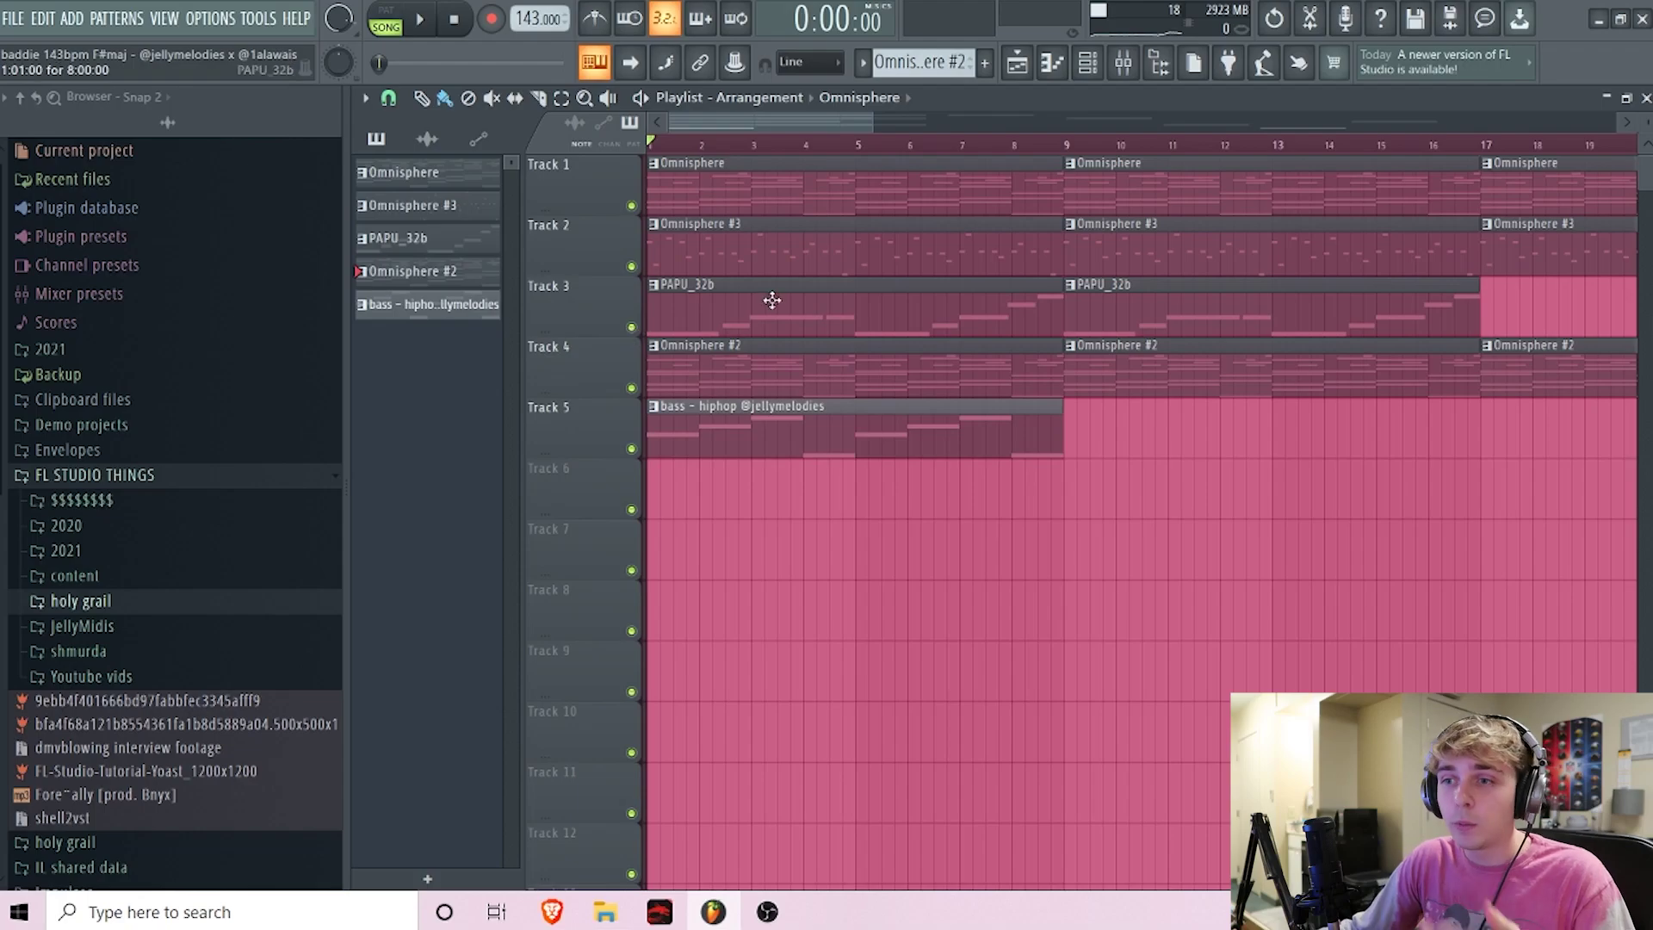
left_click(631, 327)
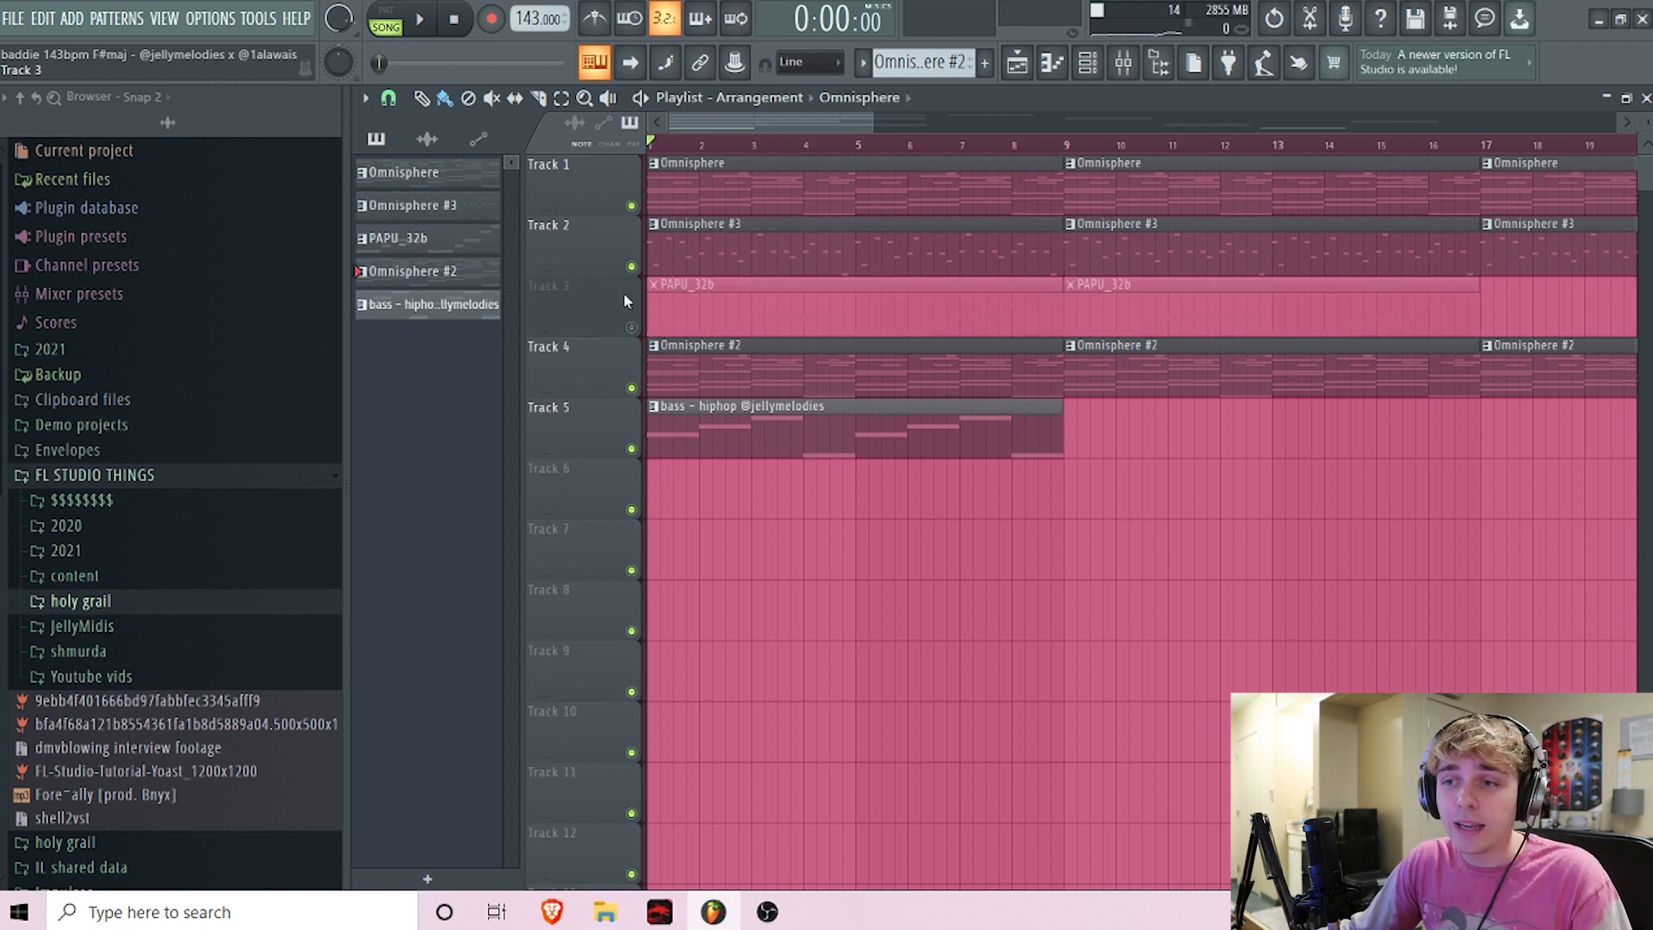
left_click(631, 328)
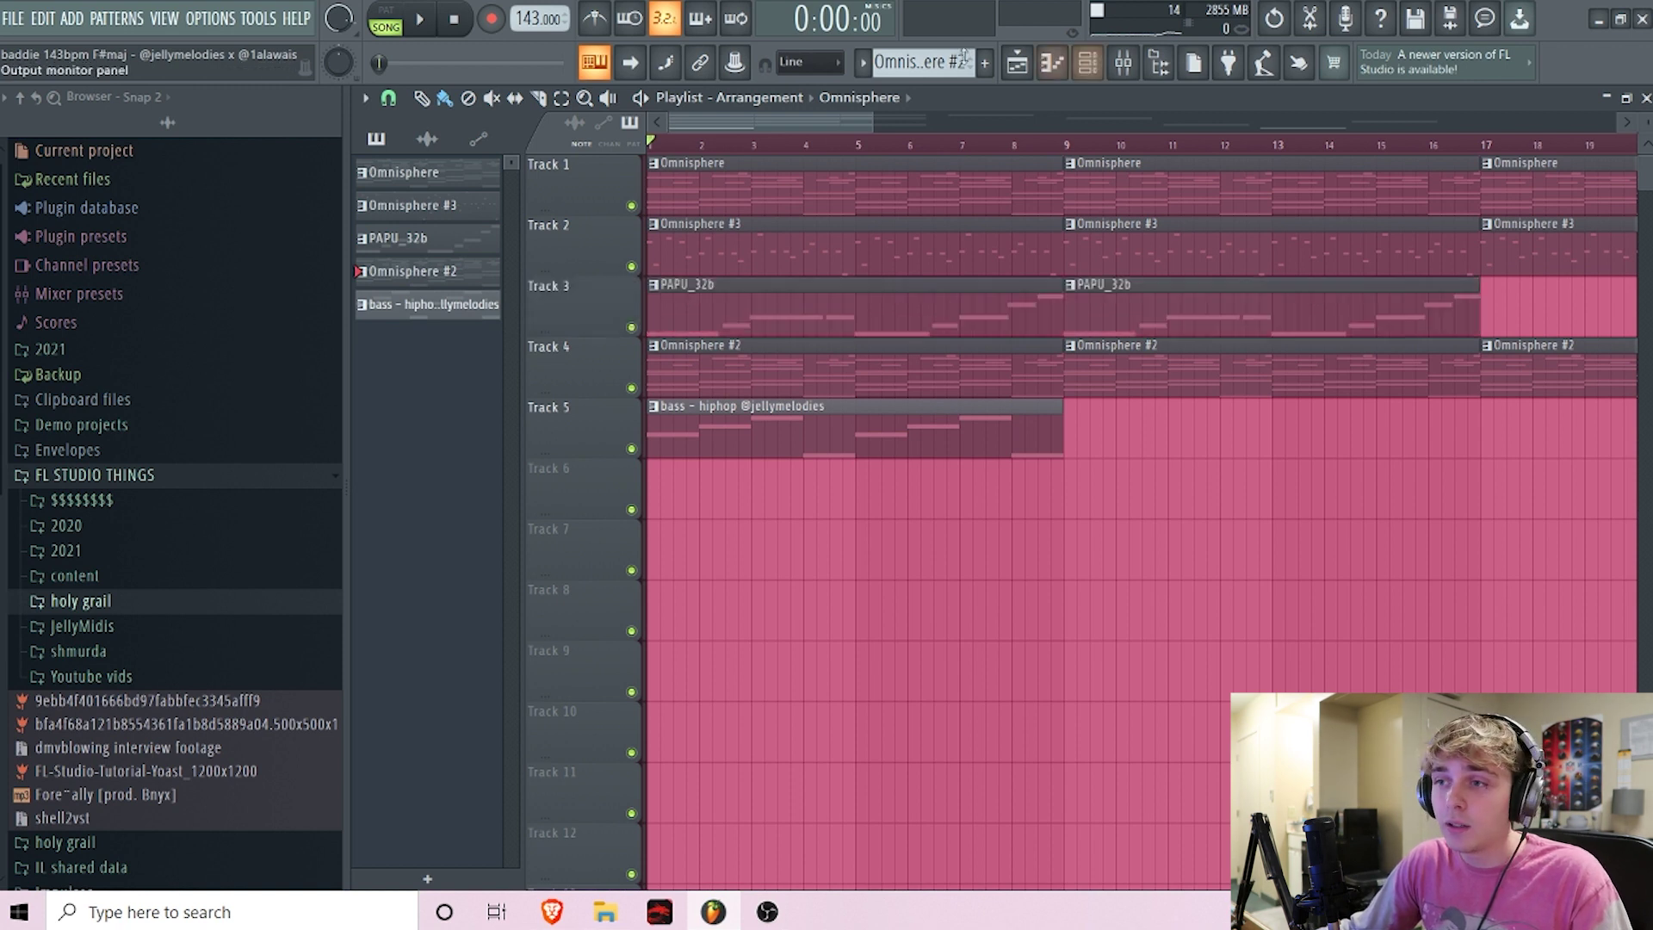
- Mute tracks 1, 2, 4 and 5 so that only the PAPU_32b clips on Track 3 are active
left_click(631, 387)
left_click(631, 449)
left_click(631, 266)
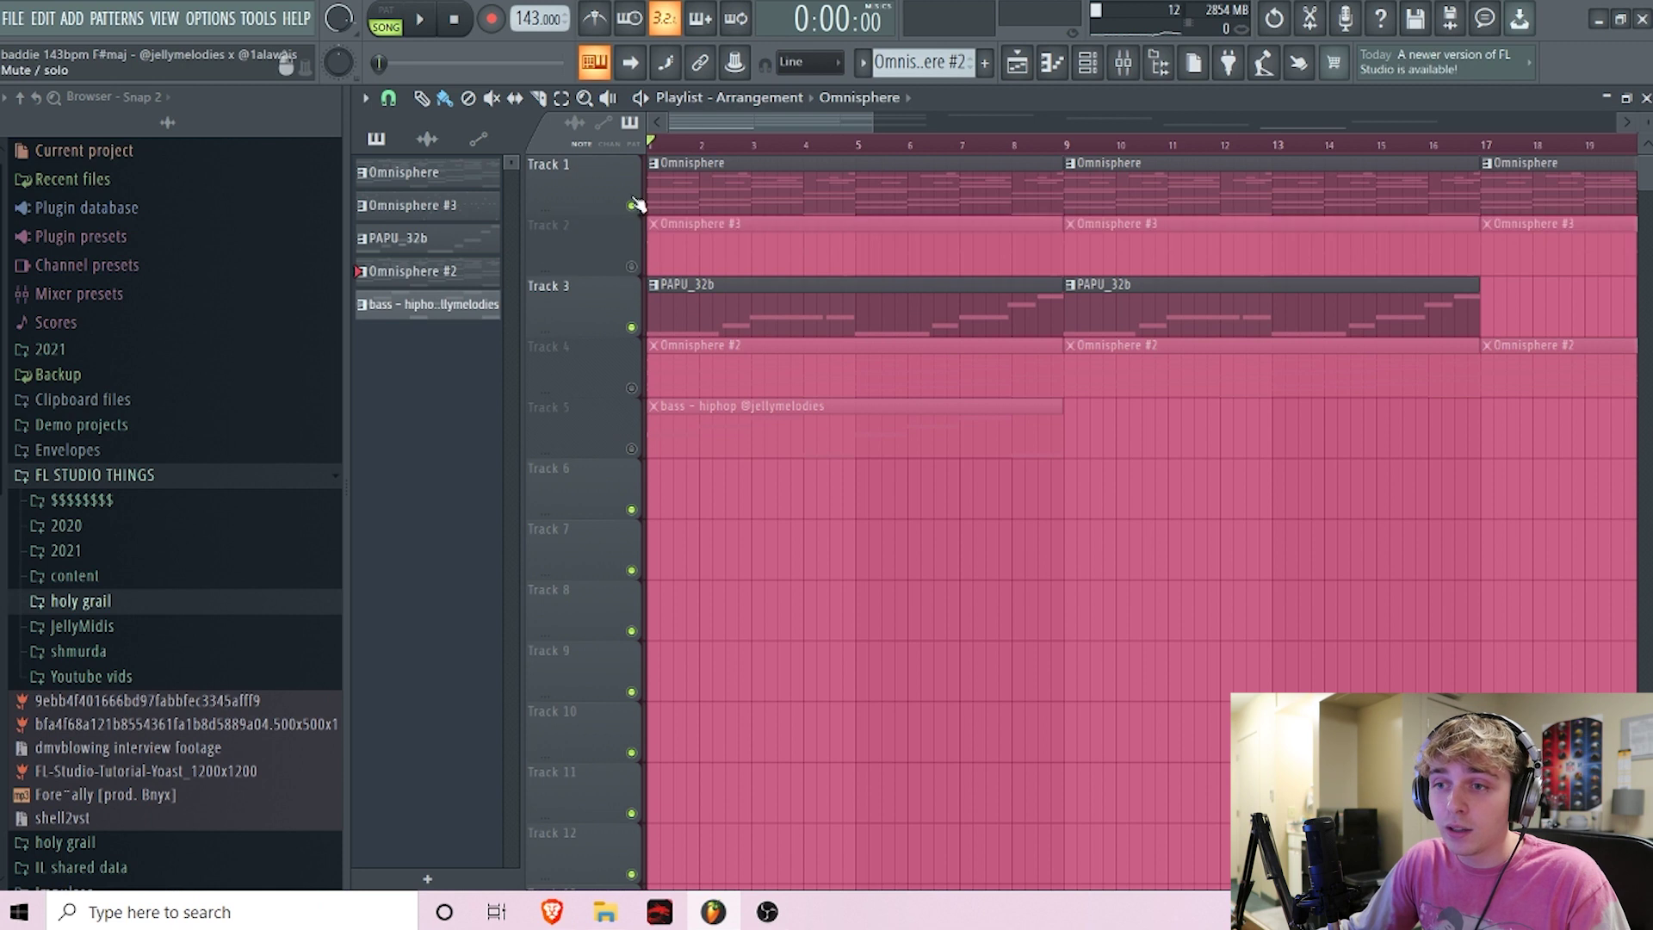
left_click(631, 206)
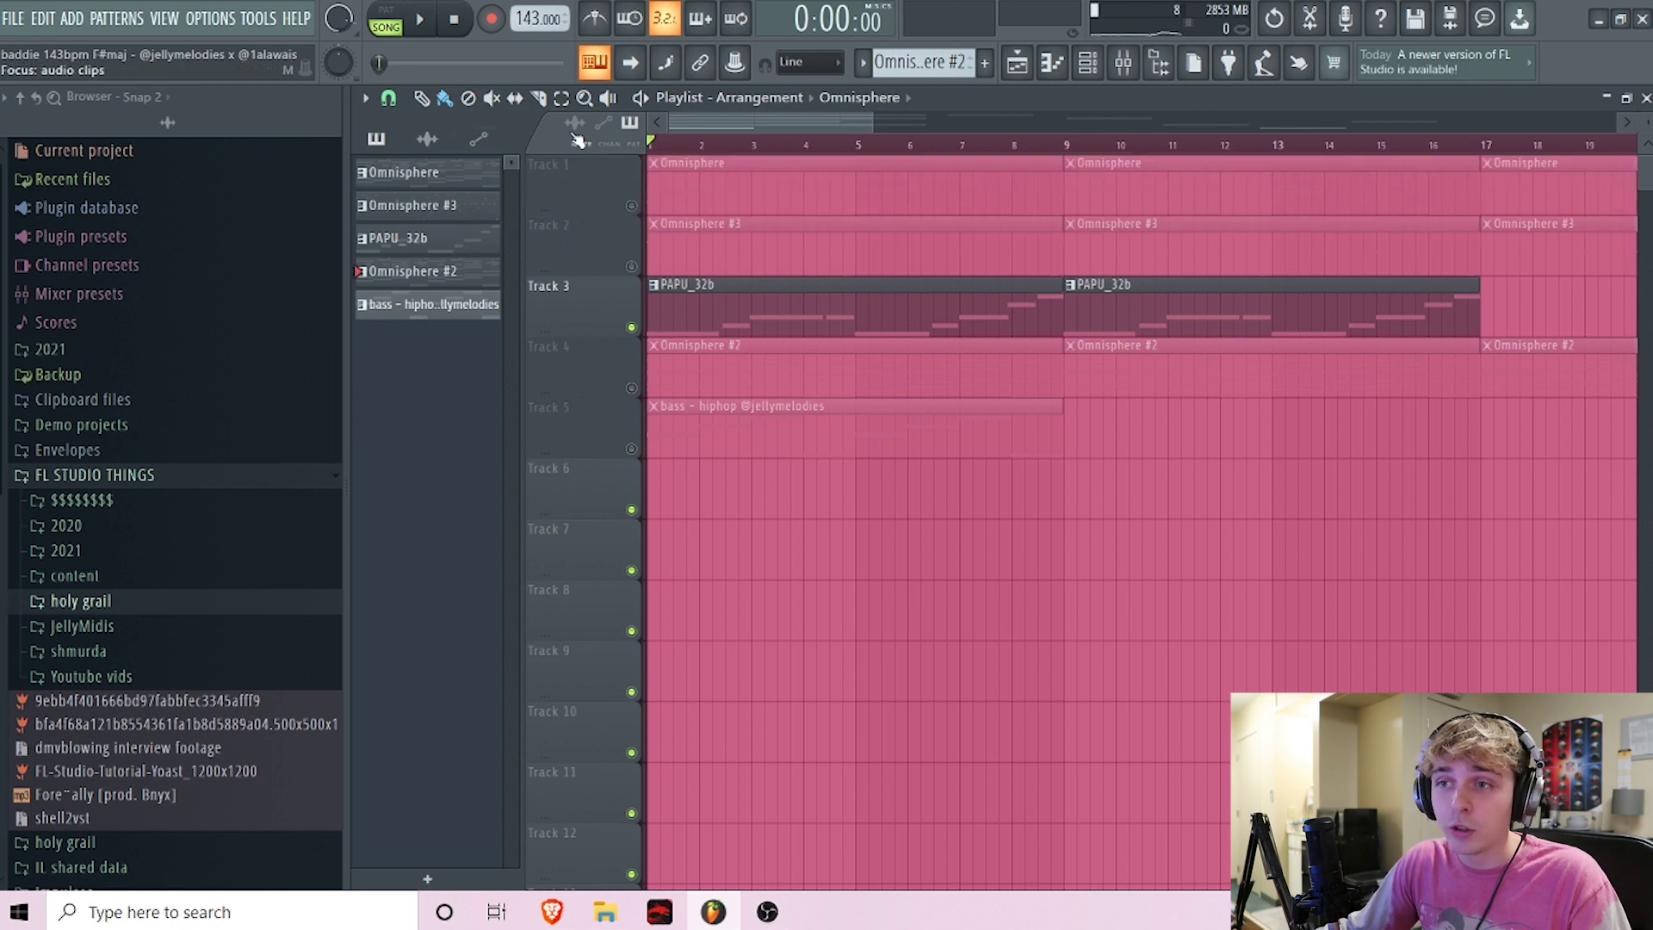
- Open the PAPU_32b channel's plugin, move it and the channel rack clear of the Track 3 clips, and play the part
key("F6")
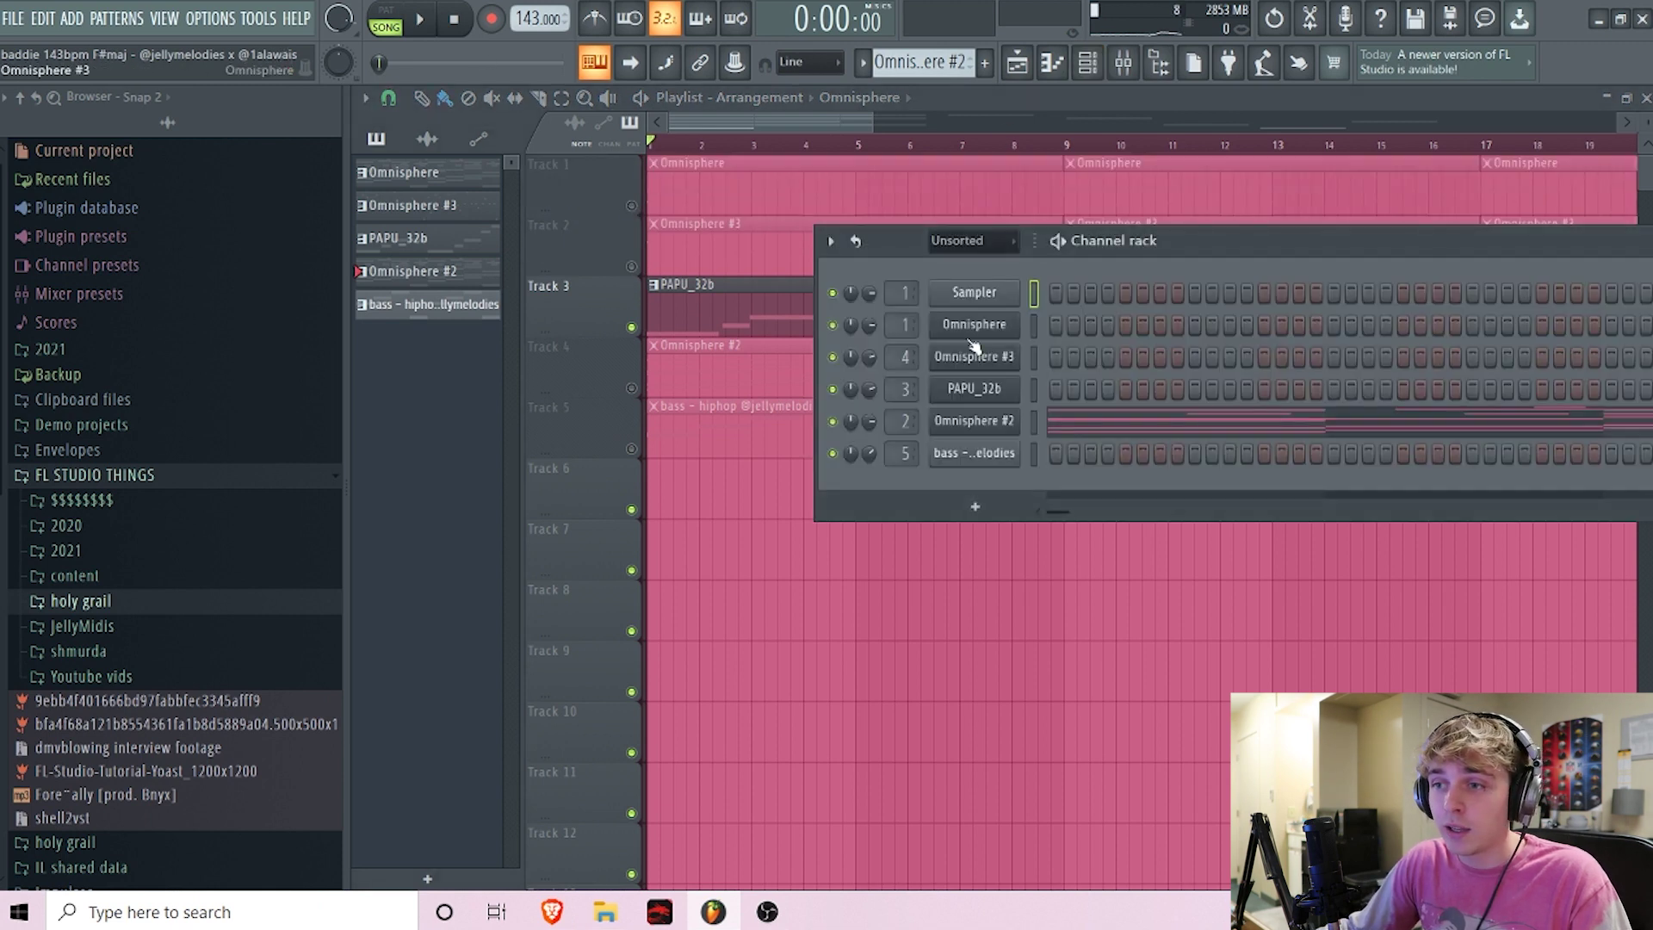
left_click(991, 388)
left_click_drag(973, 315, 909, 523)
left_click_drag(1119, 242, 1526, 205)
left_click_drag(977, 519, 917, 412)
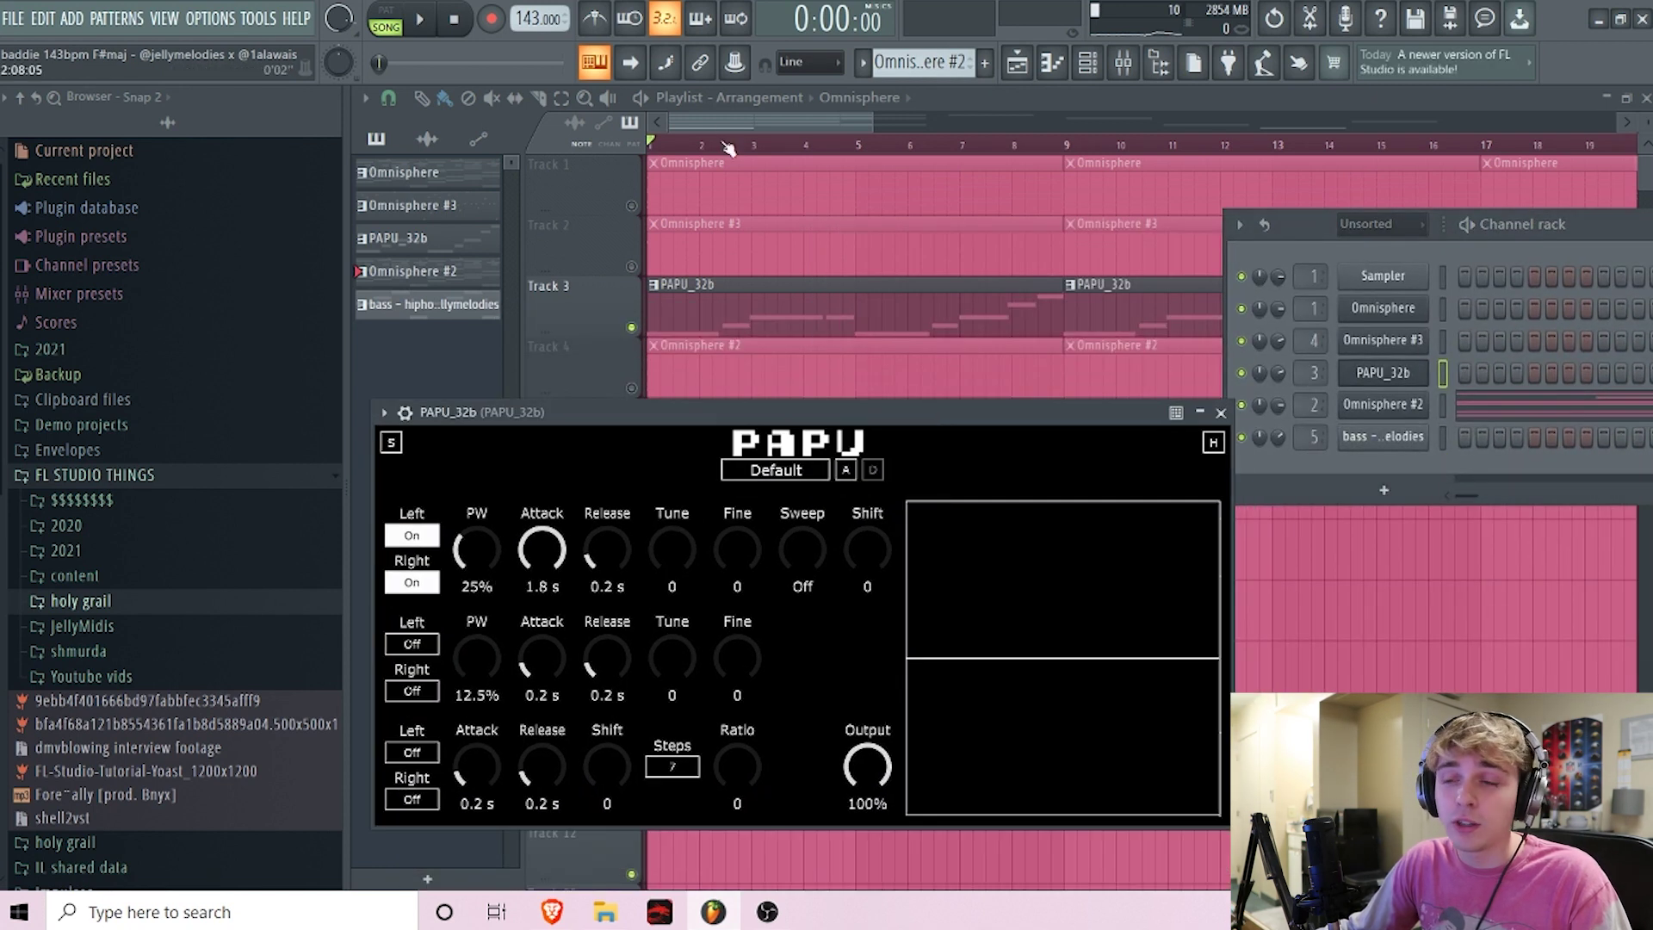
key("space")
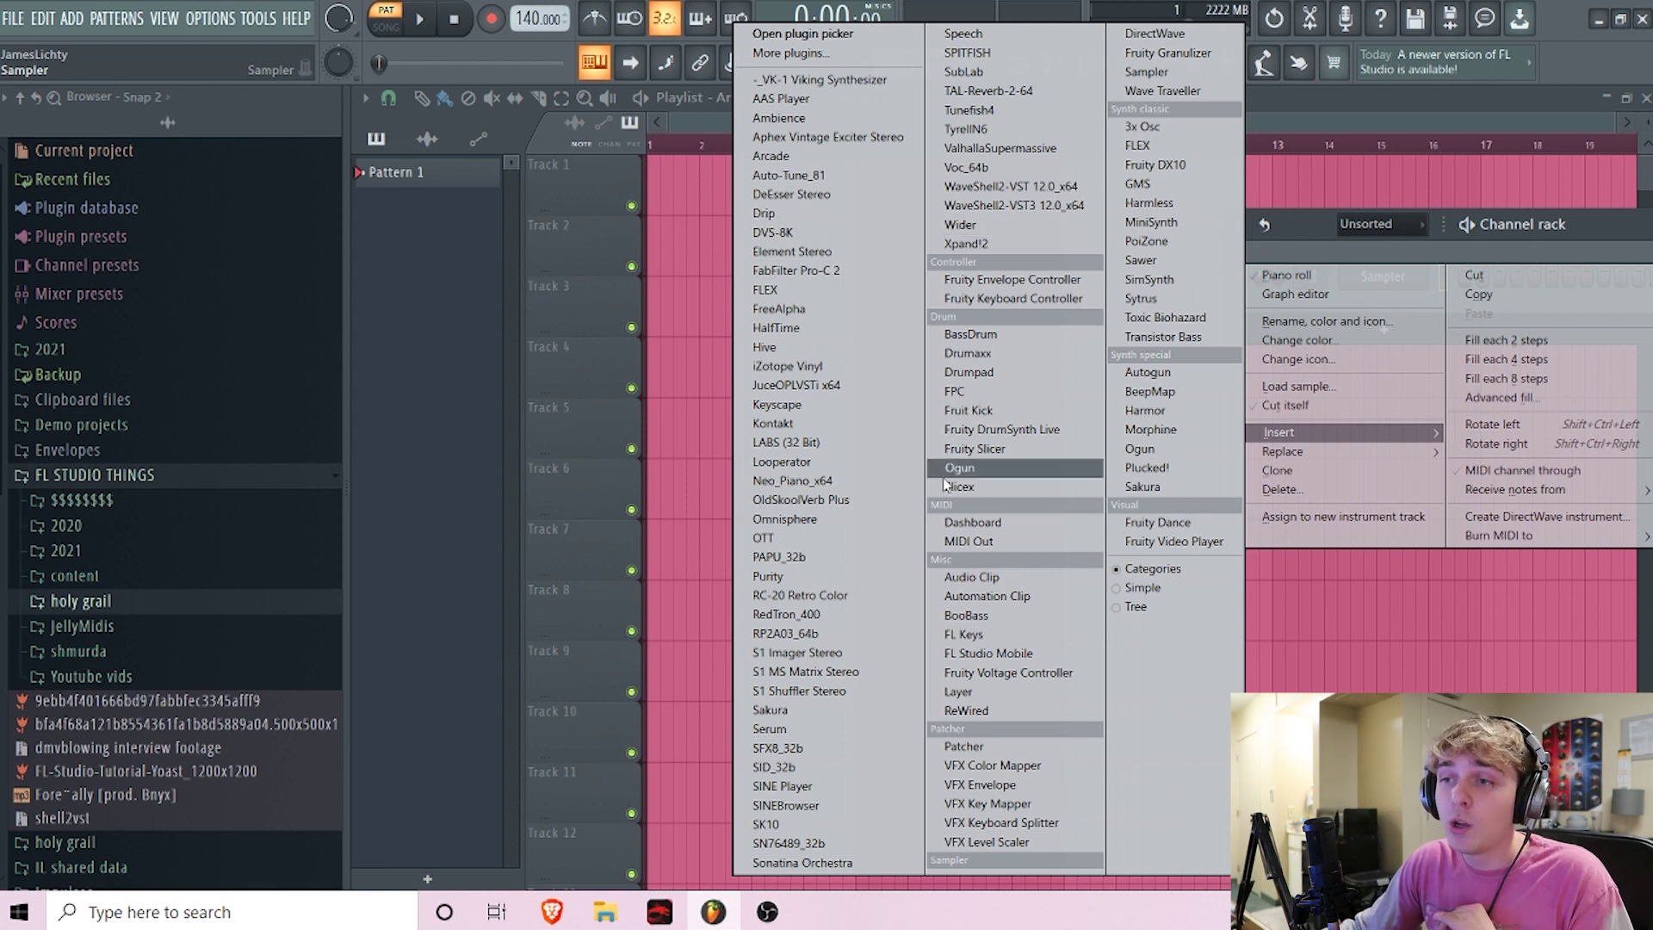
- Insert a TyrellN6 synth as a new channel and step through its presets, including Chapter 3 and Downlifter-1 NF, to Glitter
left_click(967, 129)
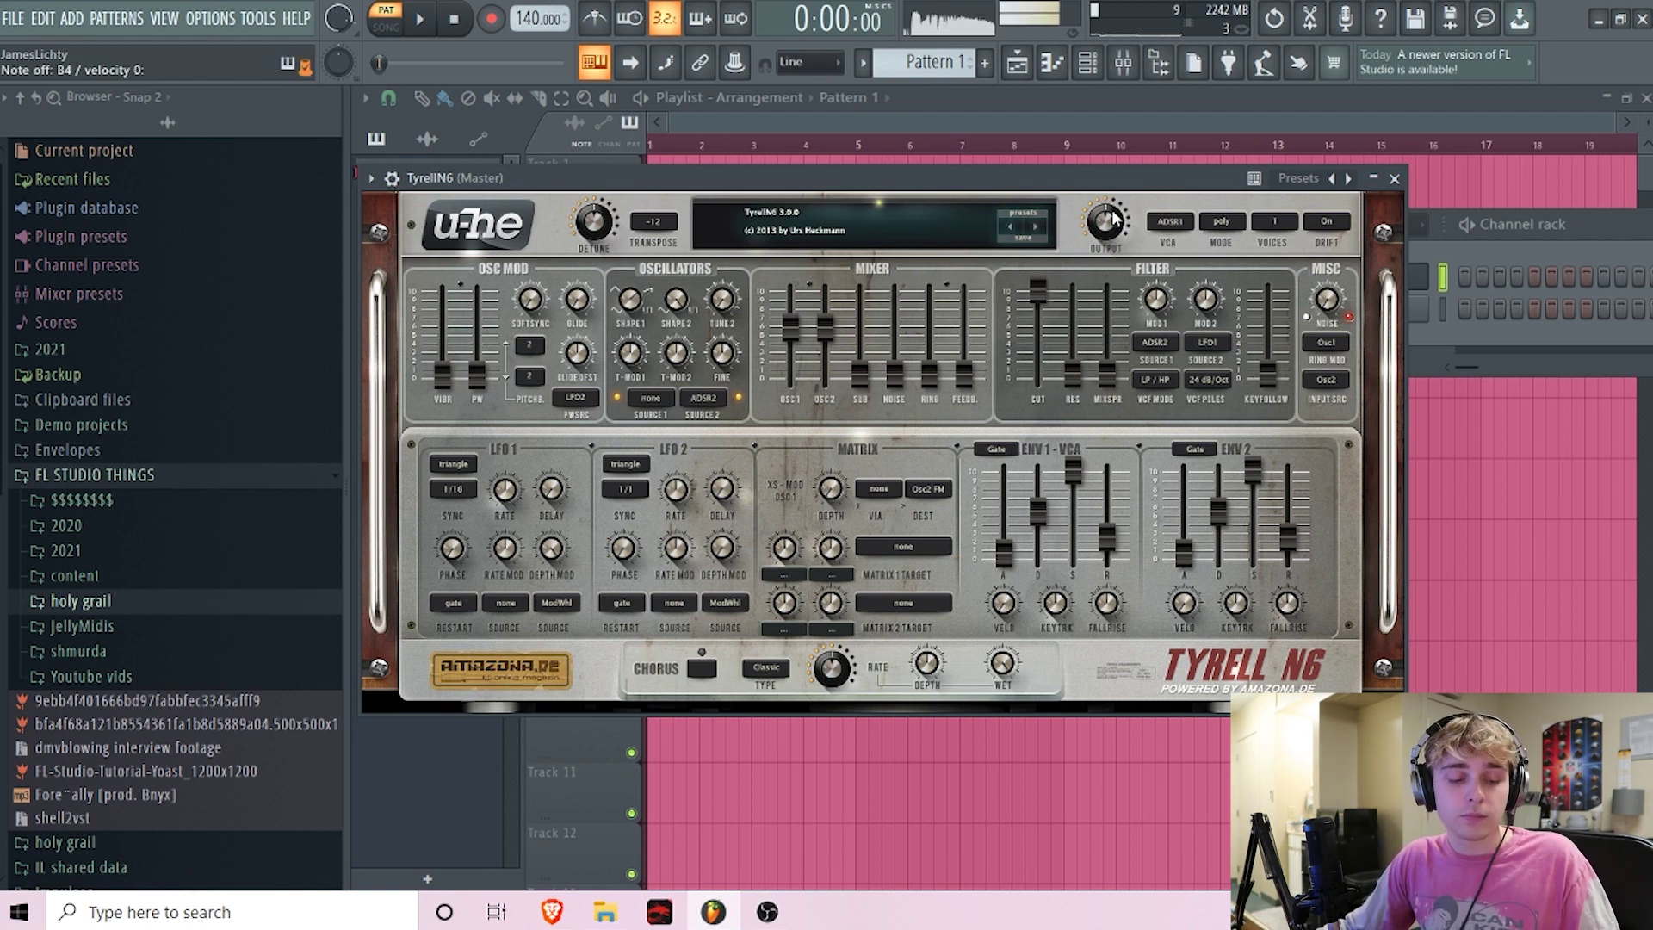
left_click(1036, 228)
left_click(1037, 228)
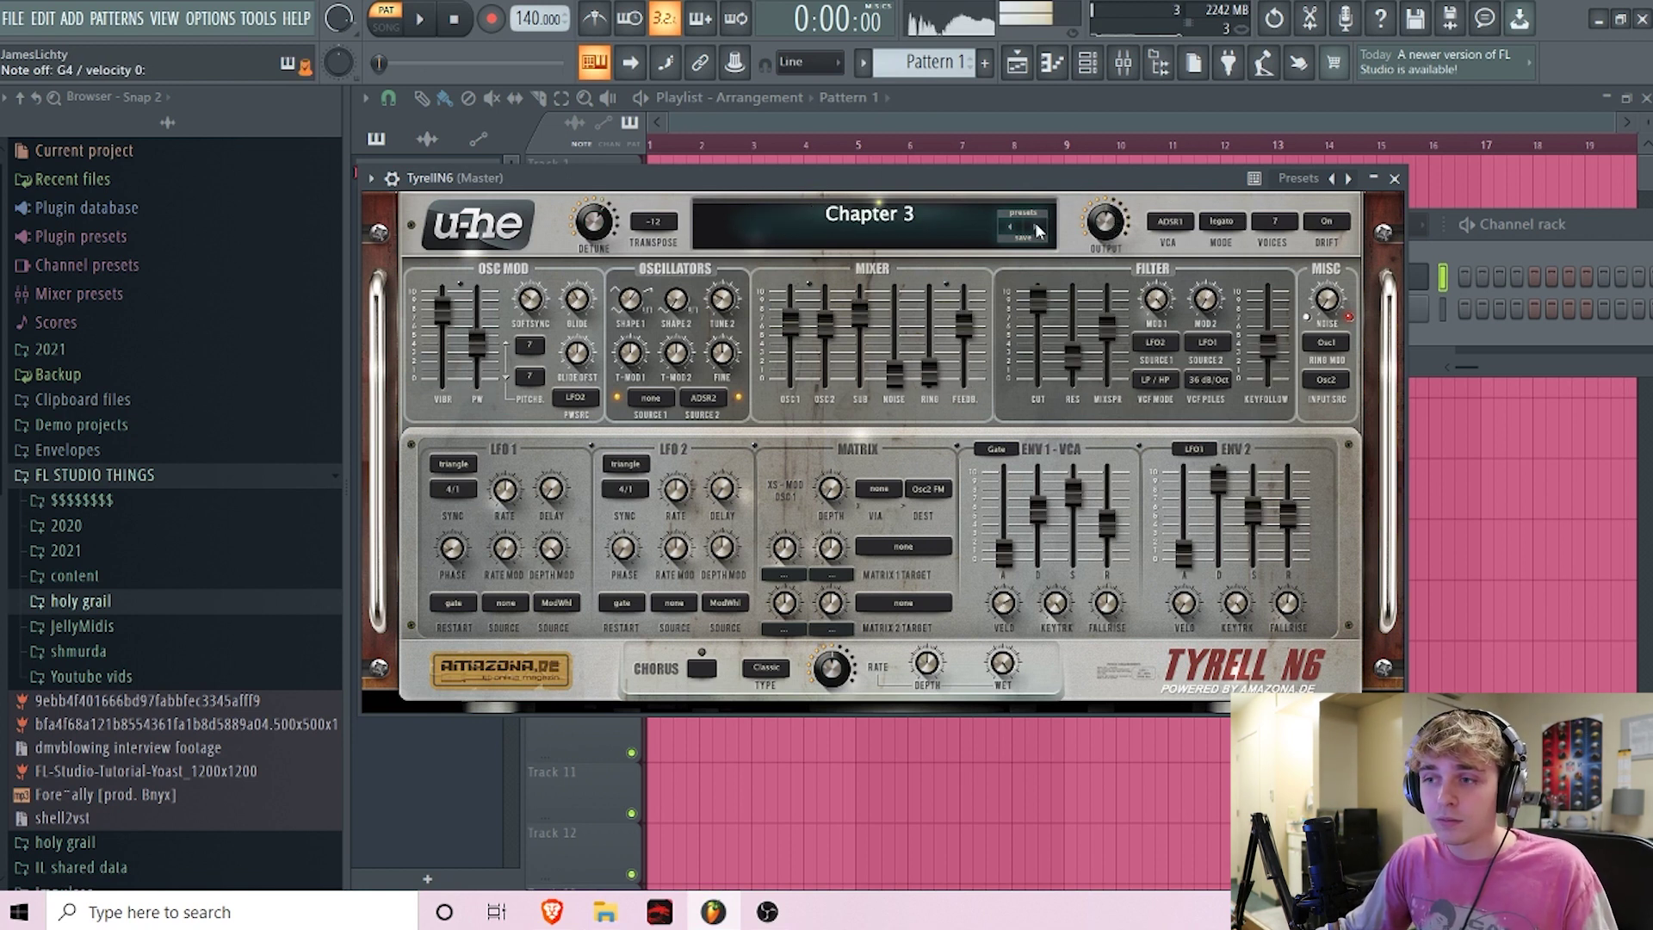
left_click(1036, 228)
left_click(1037, 228)
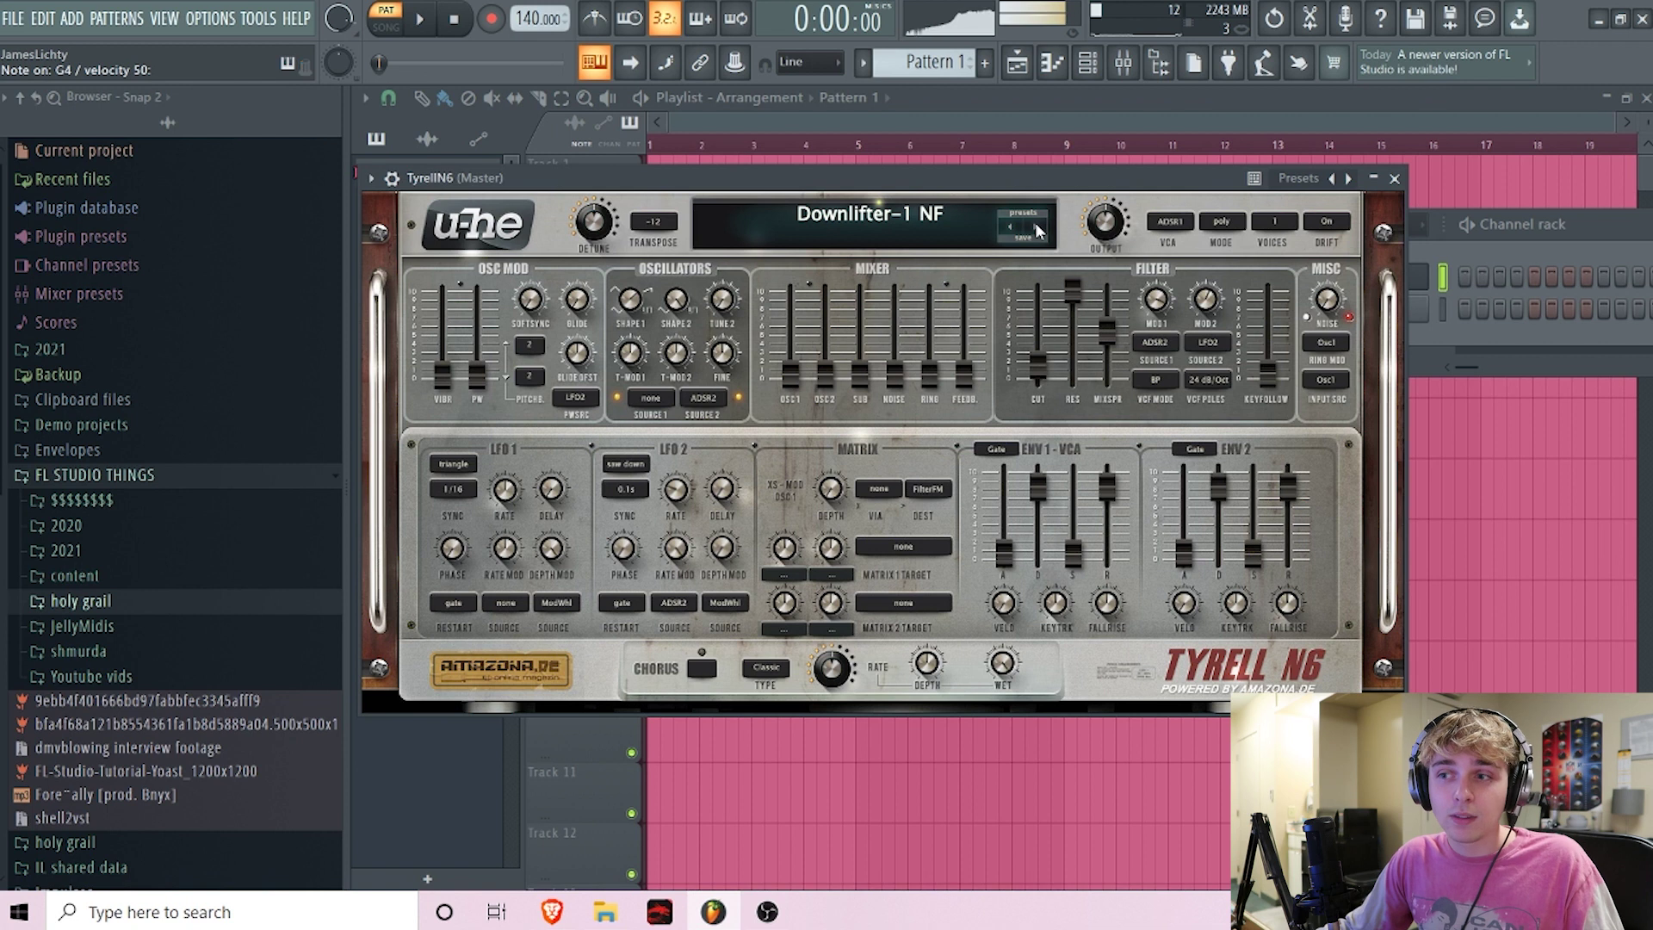
left_click(1037, 228)
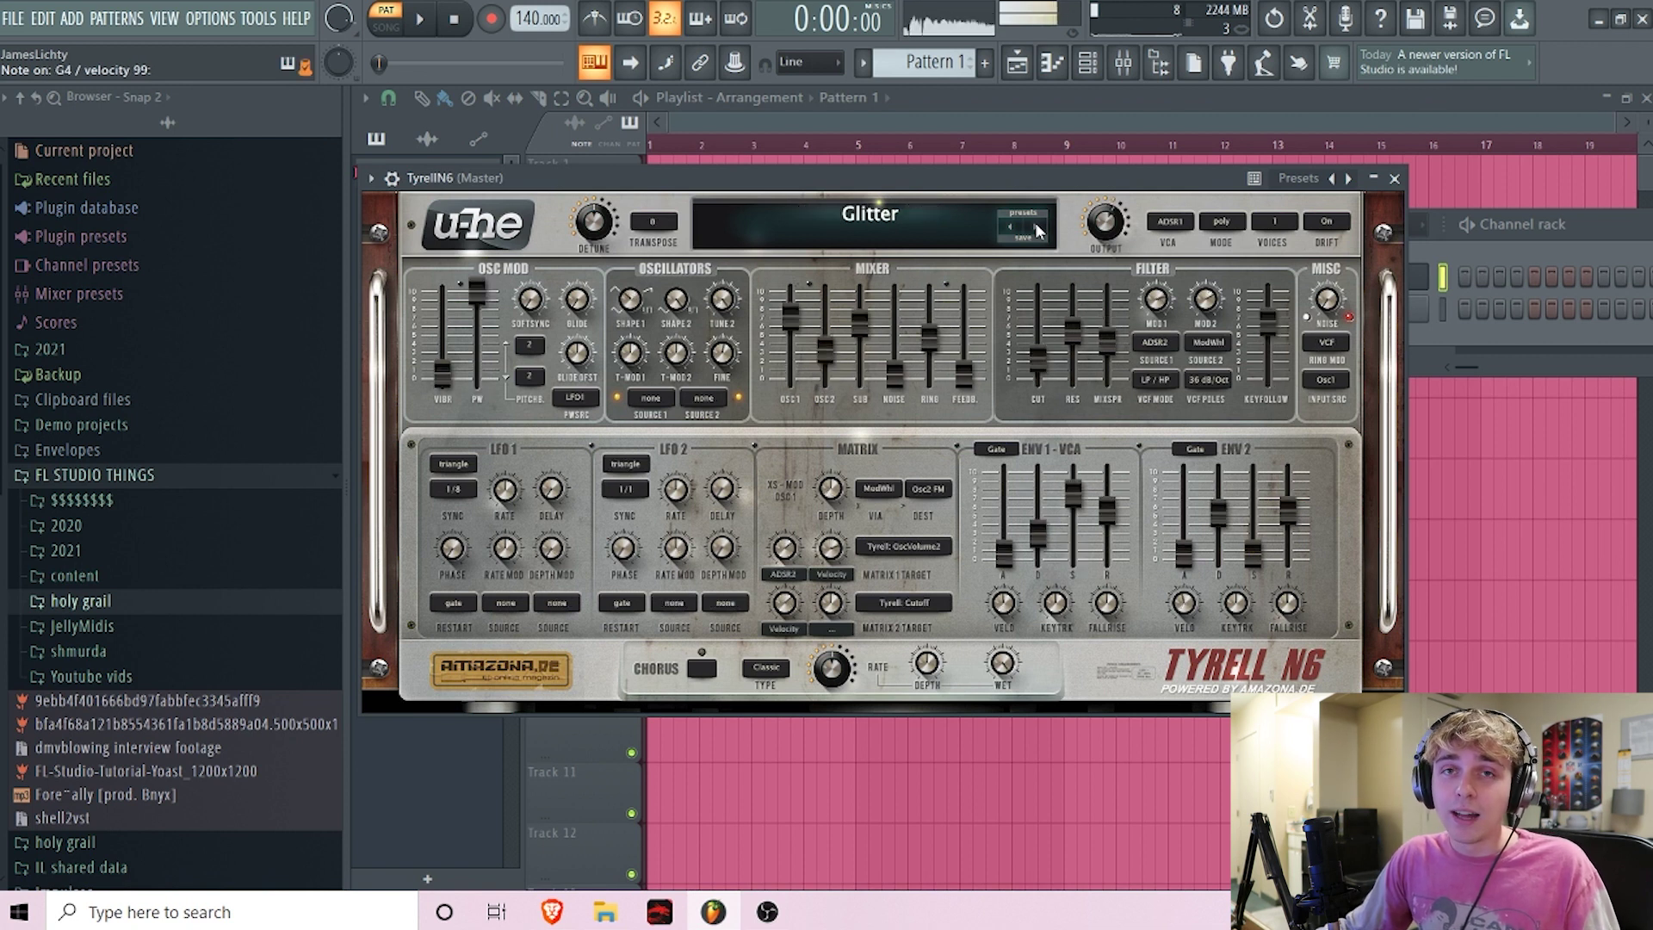
left_click(958, 248)
left_click(742, 195)
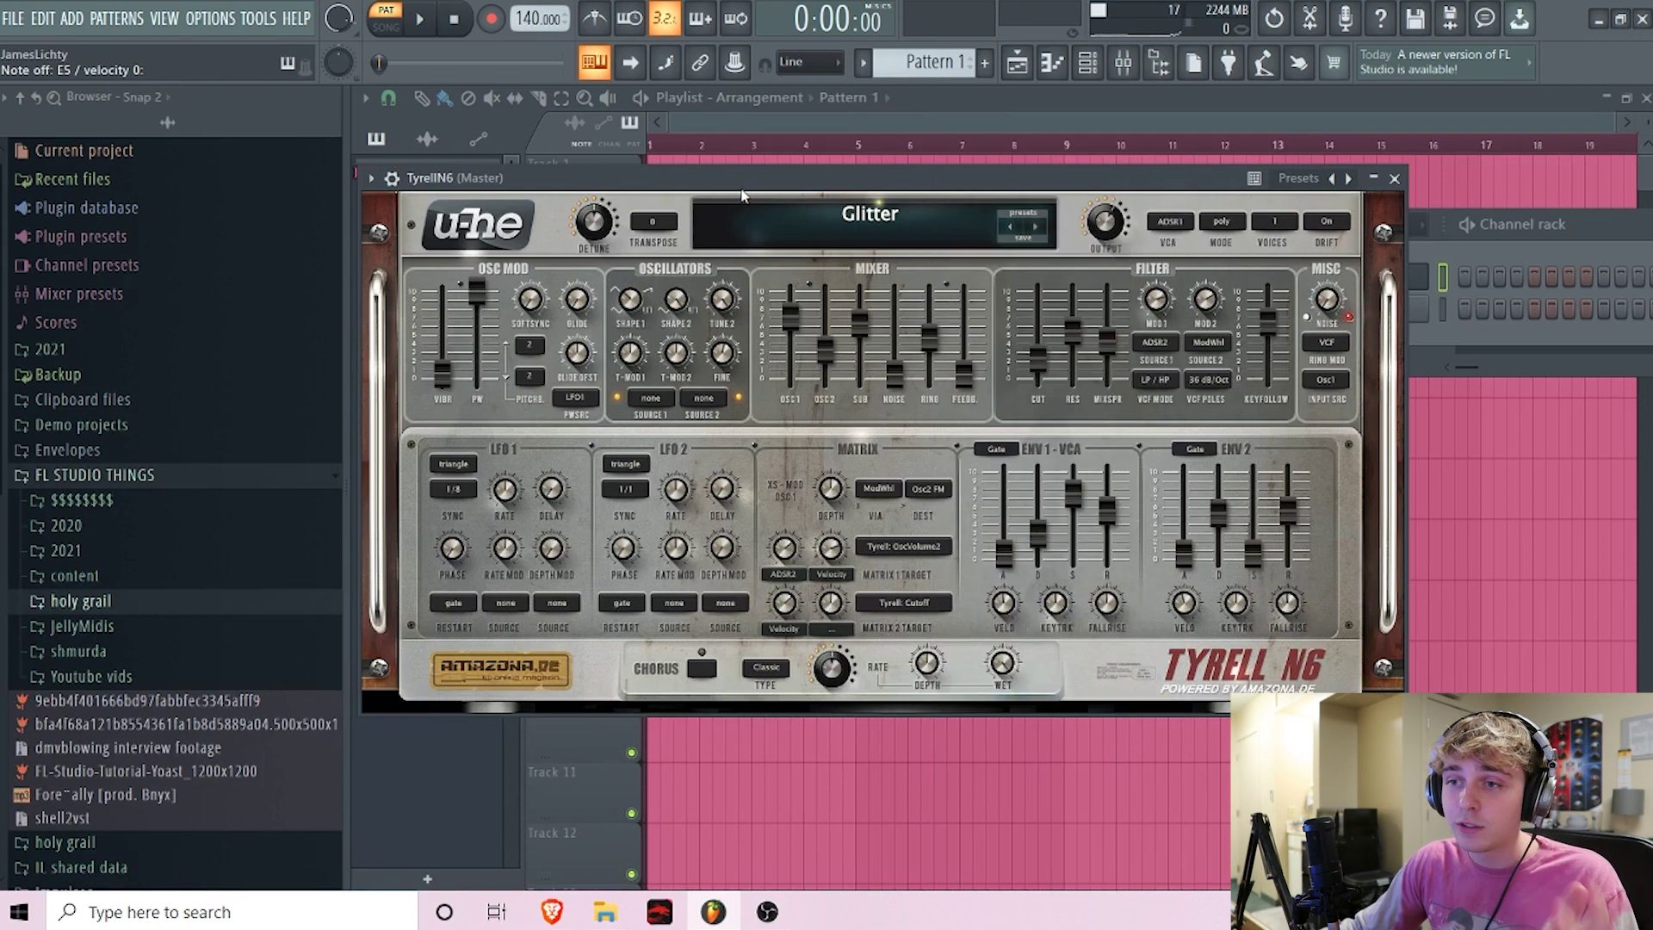
- Close TyrellN6, open the recent drank 140bpm D#min project, and play its full arrangement with the channel rack hidden
left_click(1396, 177)
left_click(12, 19)
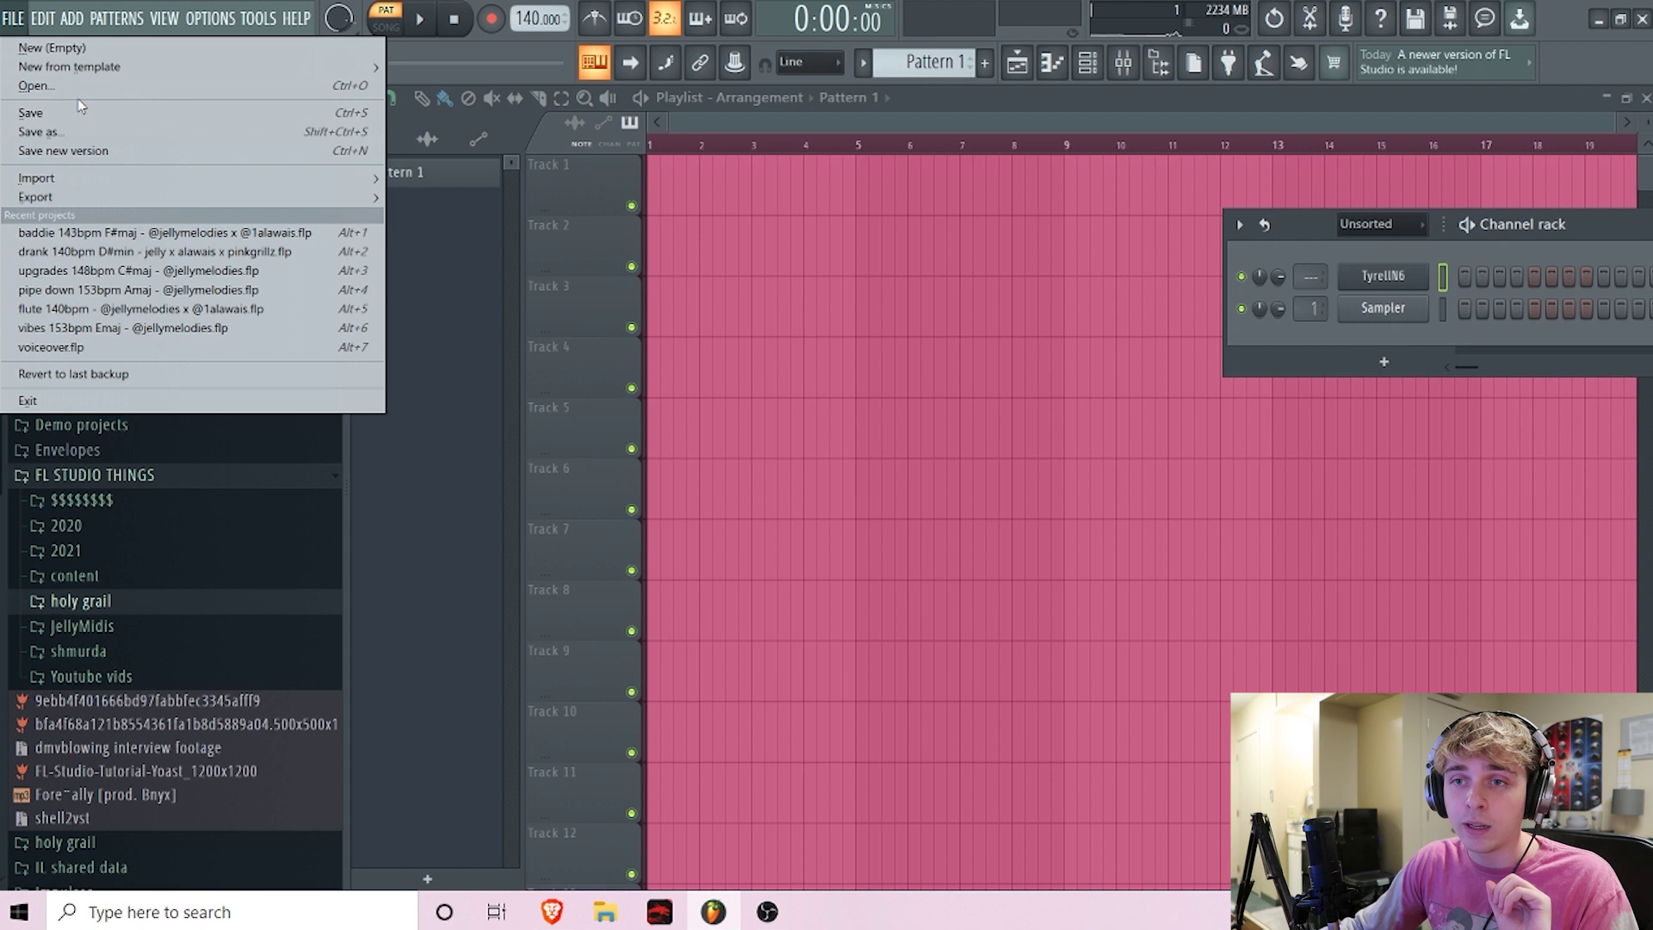
left_click(129, 251)
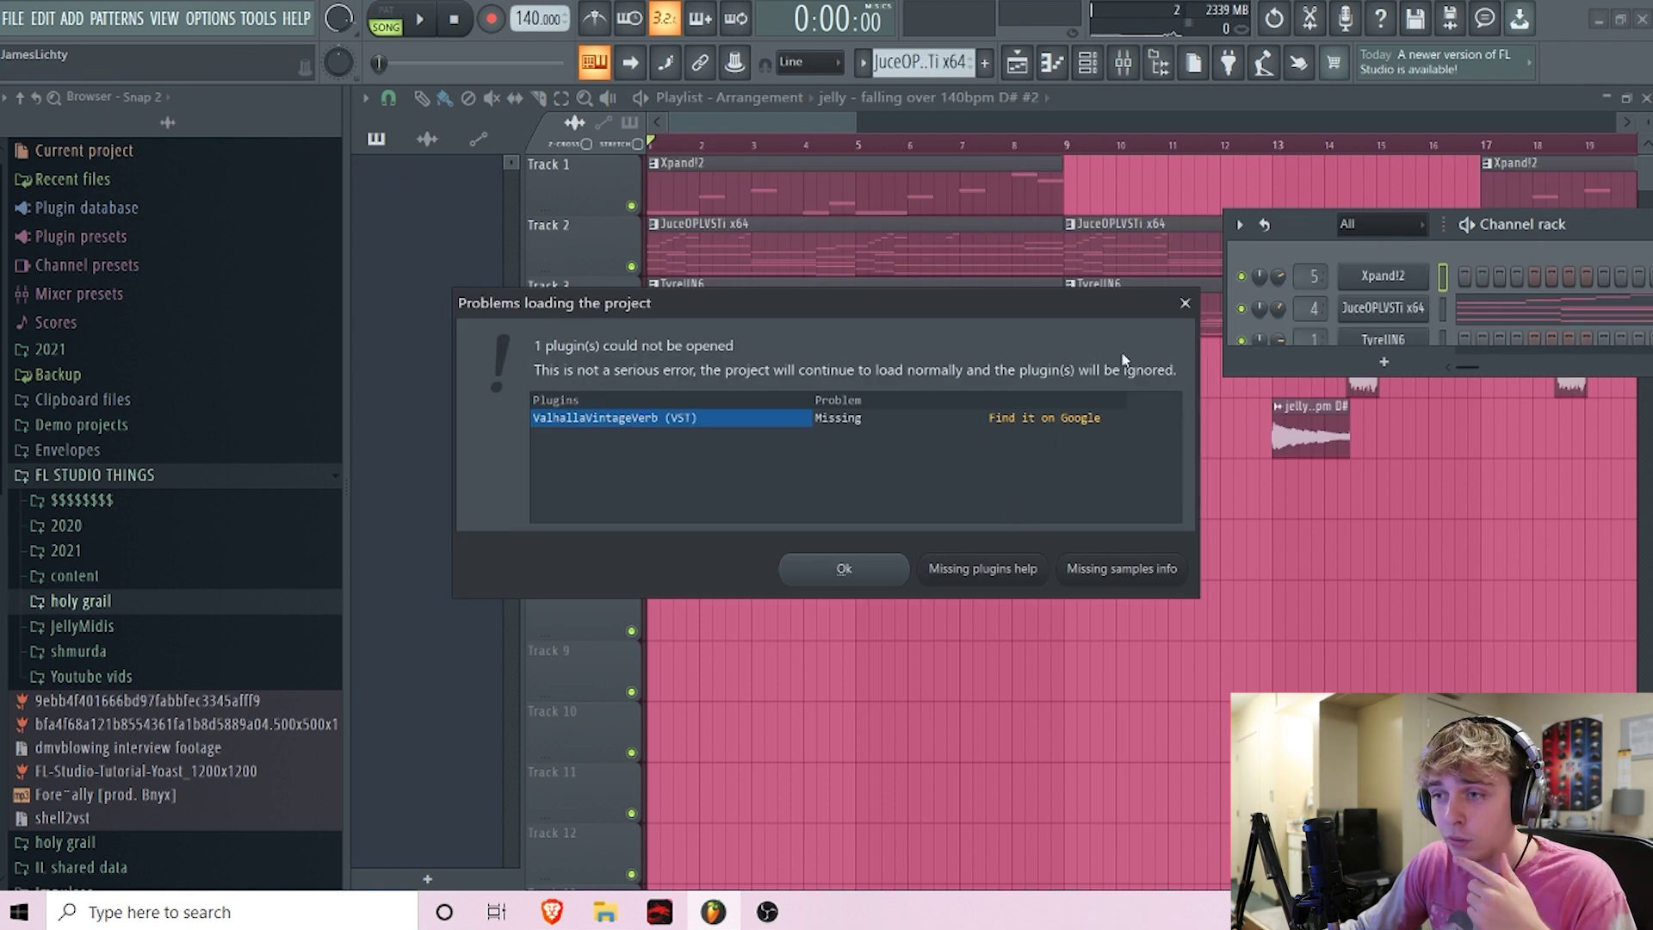
left_click(1184, 303)
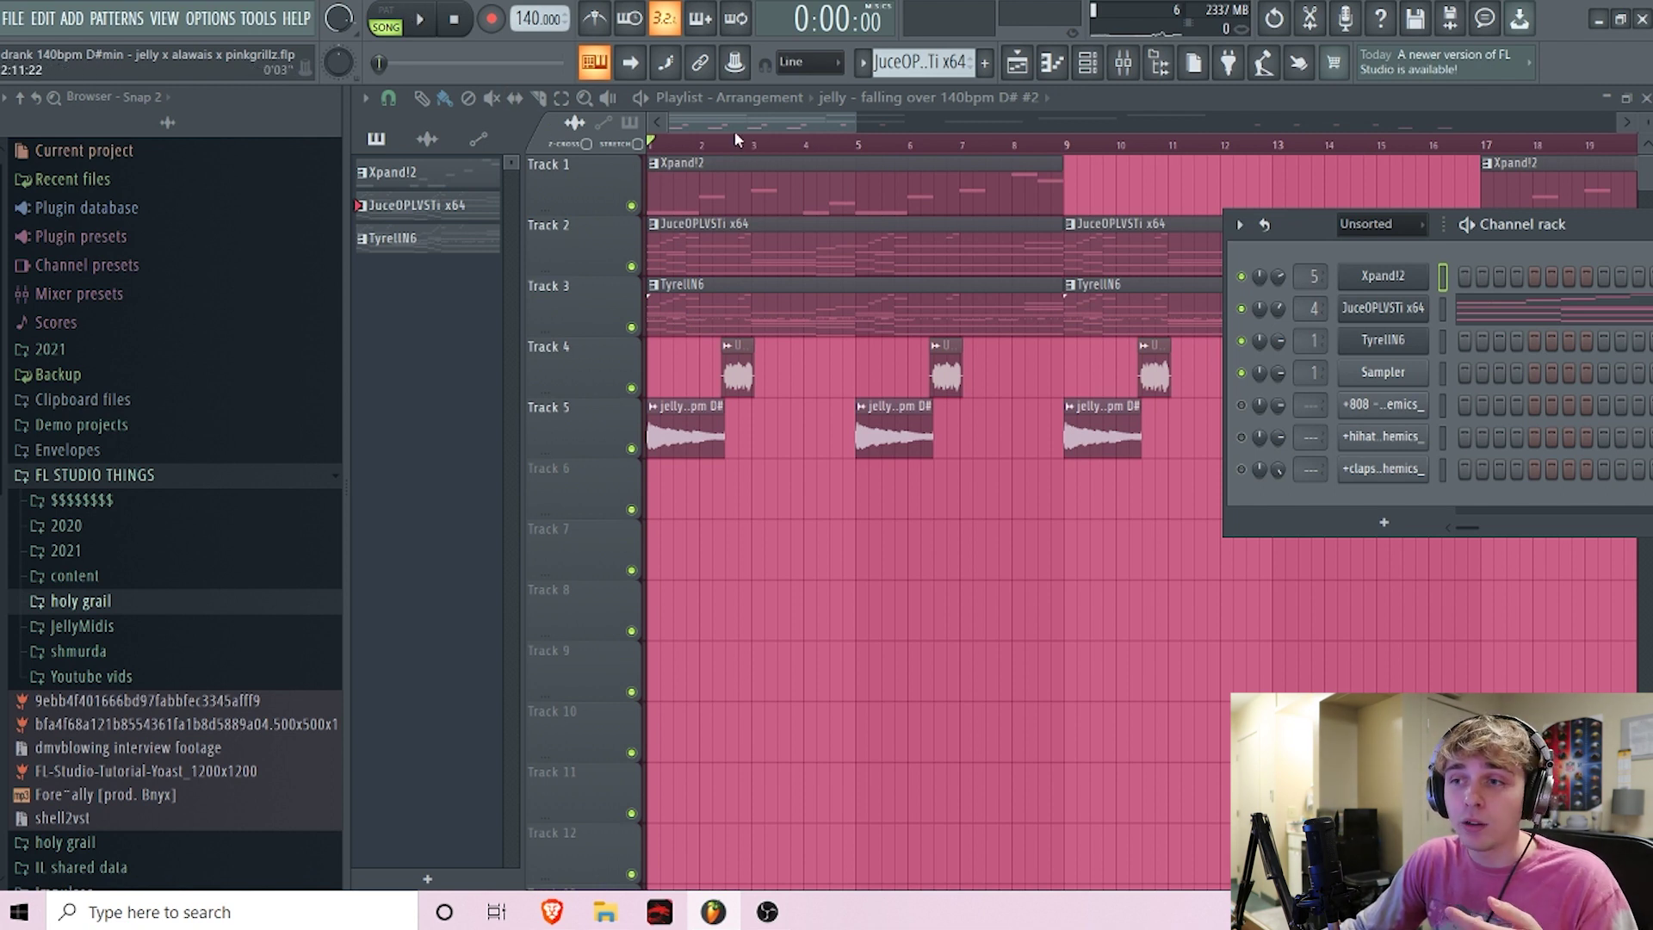
key("F6")
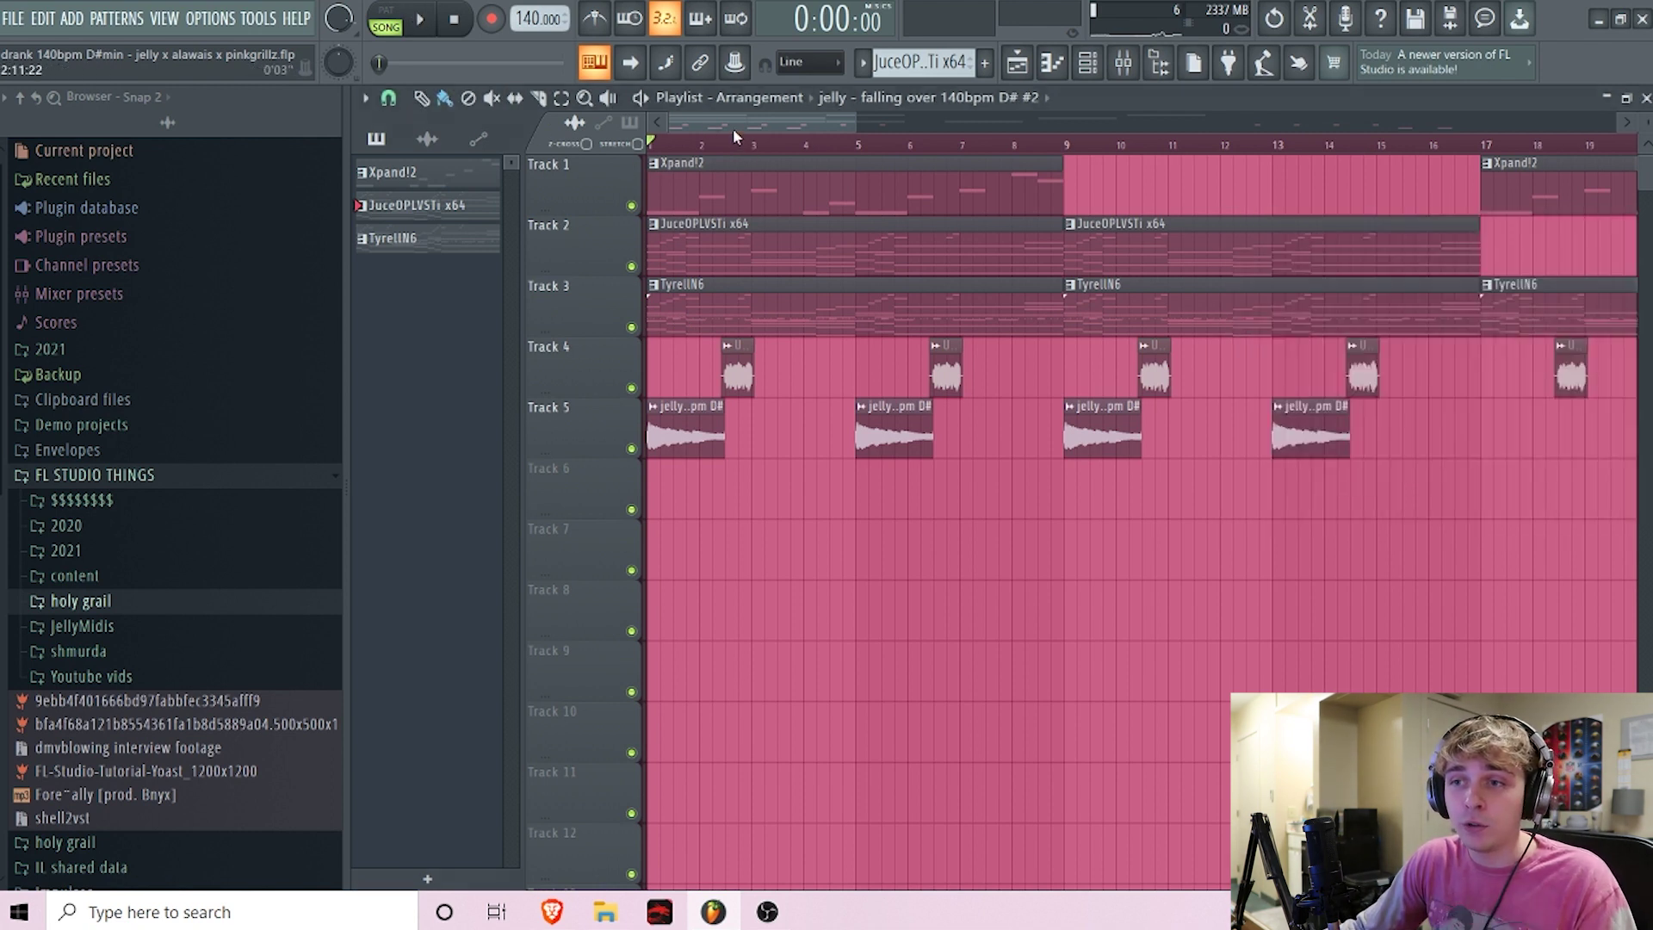
left_click(424, 31)
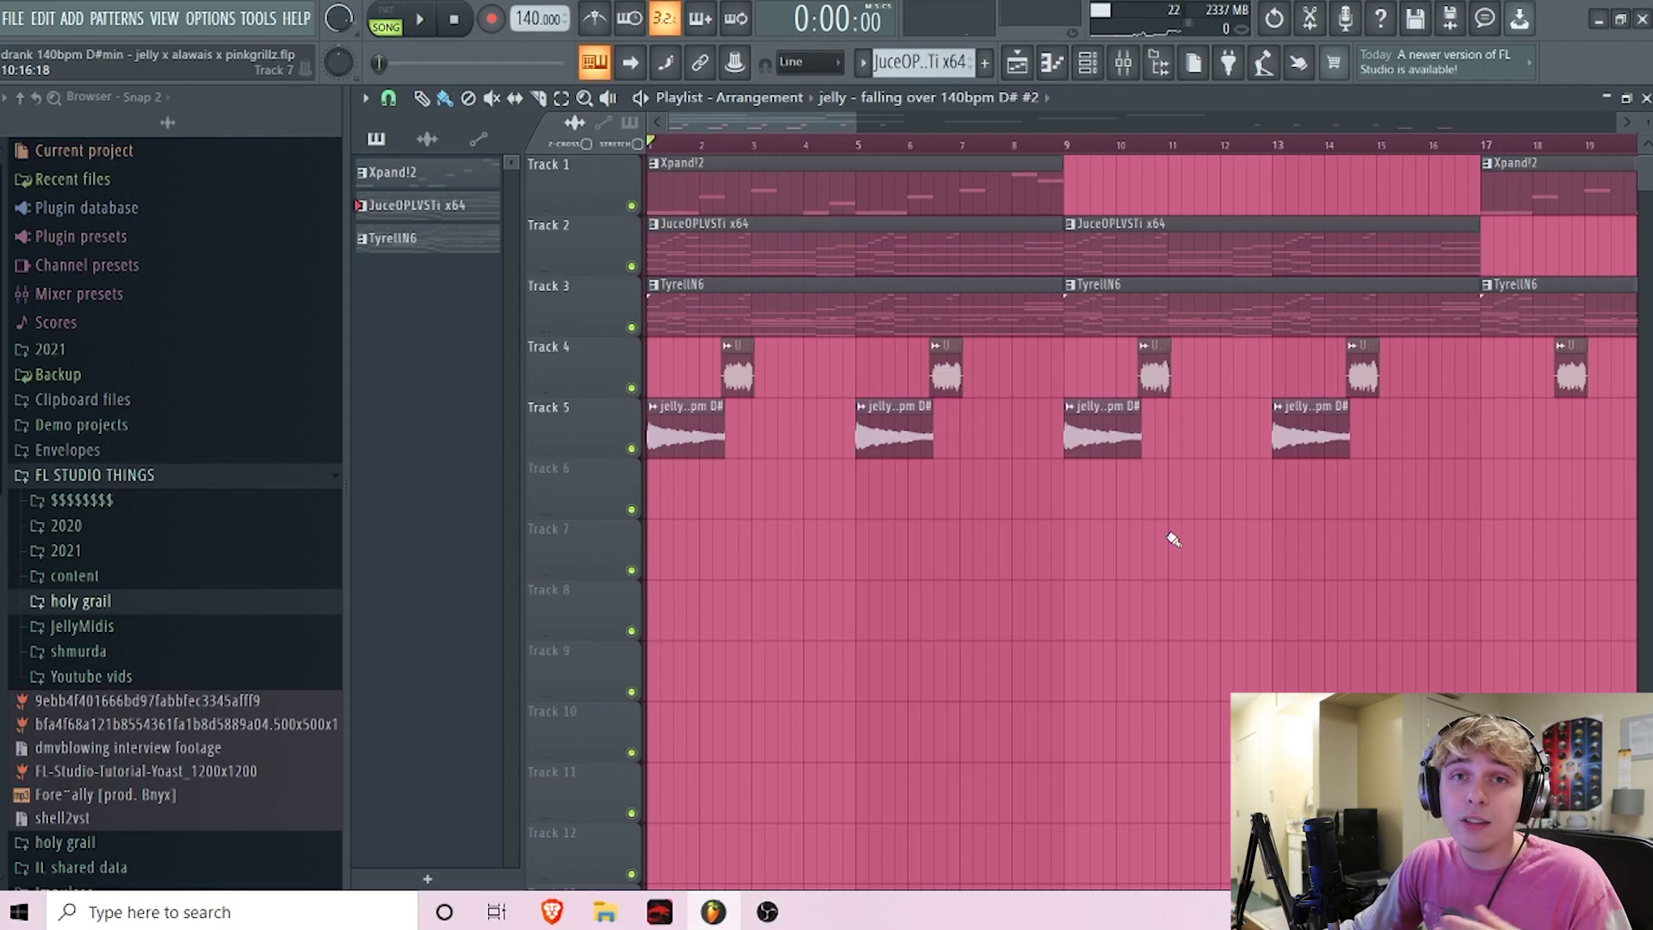
- Solo the TyrellN6 track, open its pattern in the piano roll, and view the plugin's preset list with 3ee_Snowie kept loaded
right_click(633, 329)
double_click(696, 311)
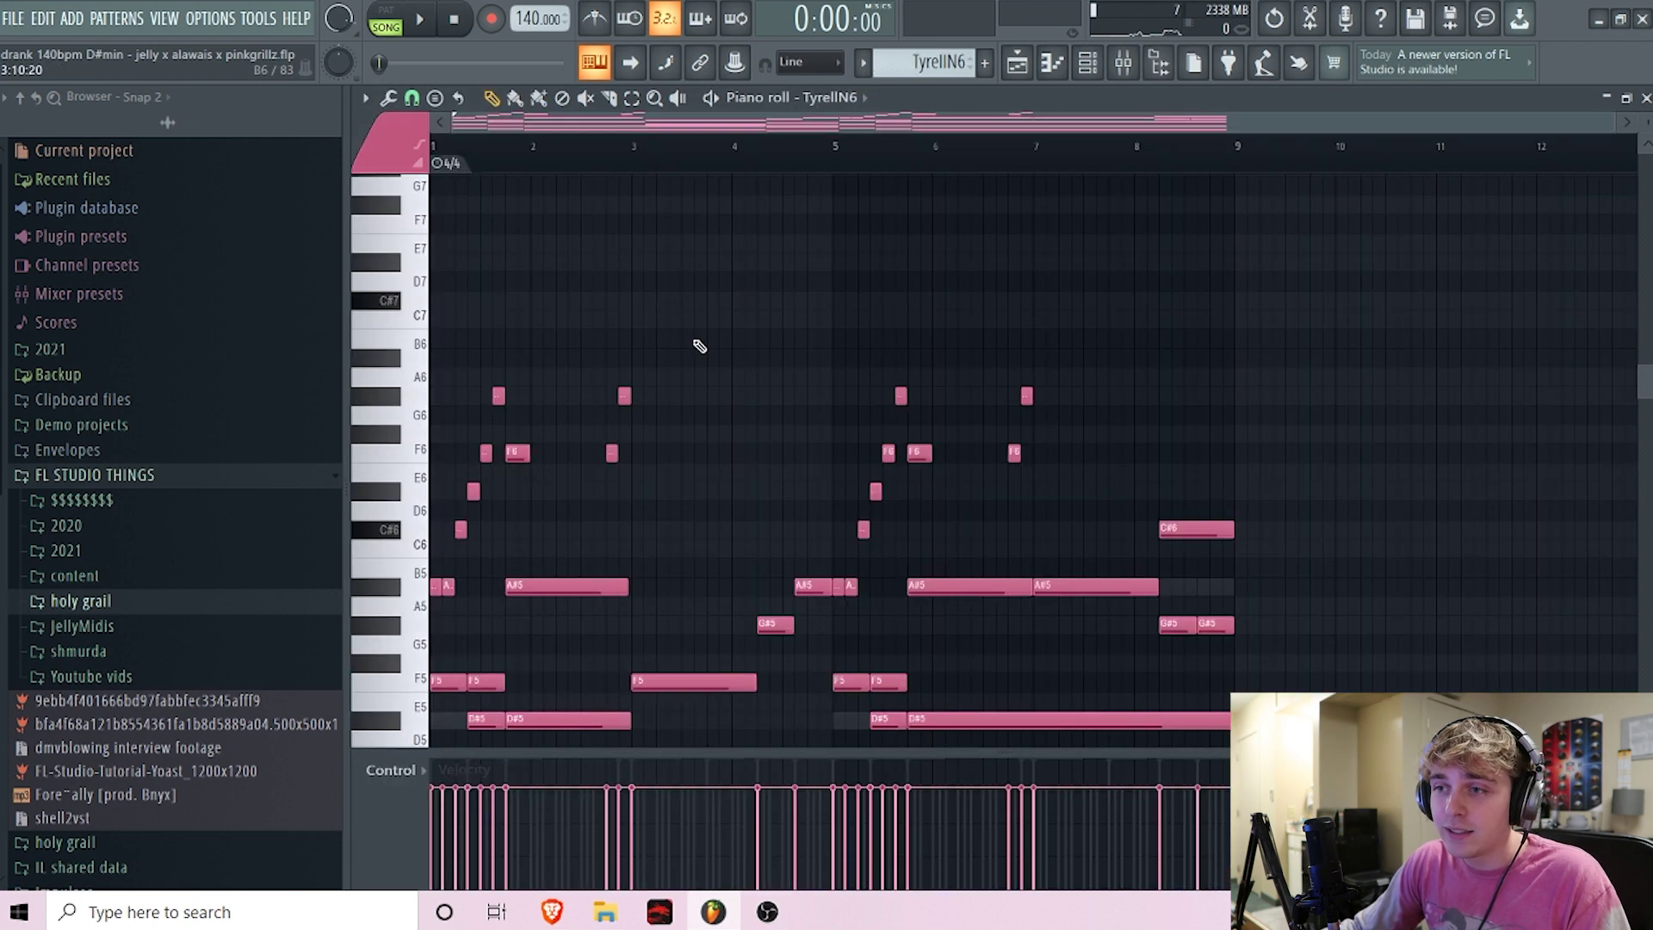
left_click(1087, 62)
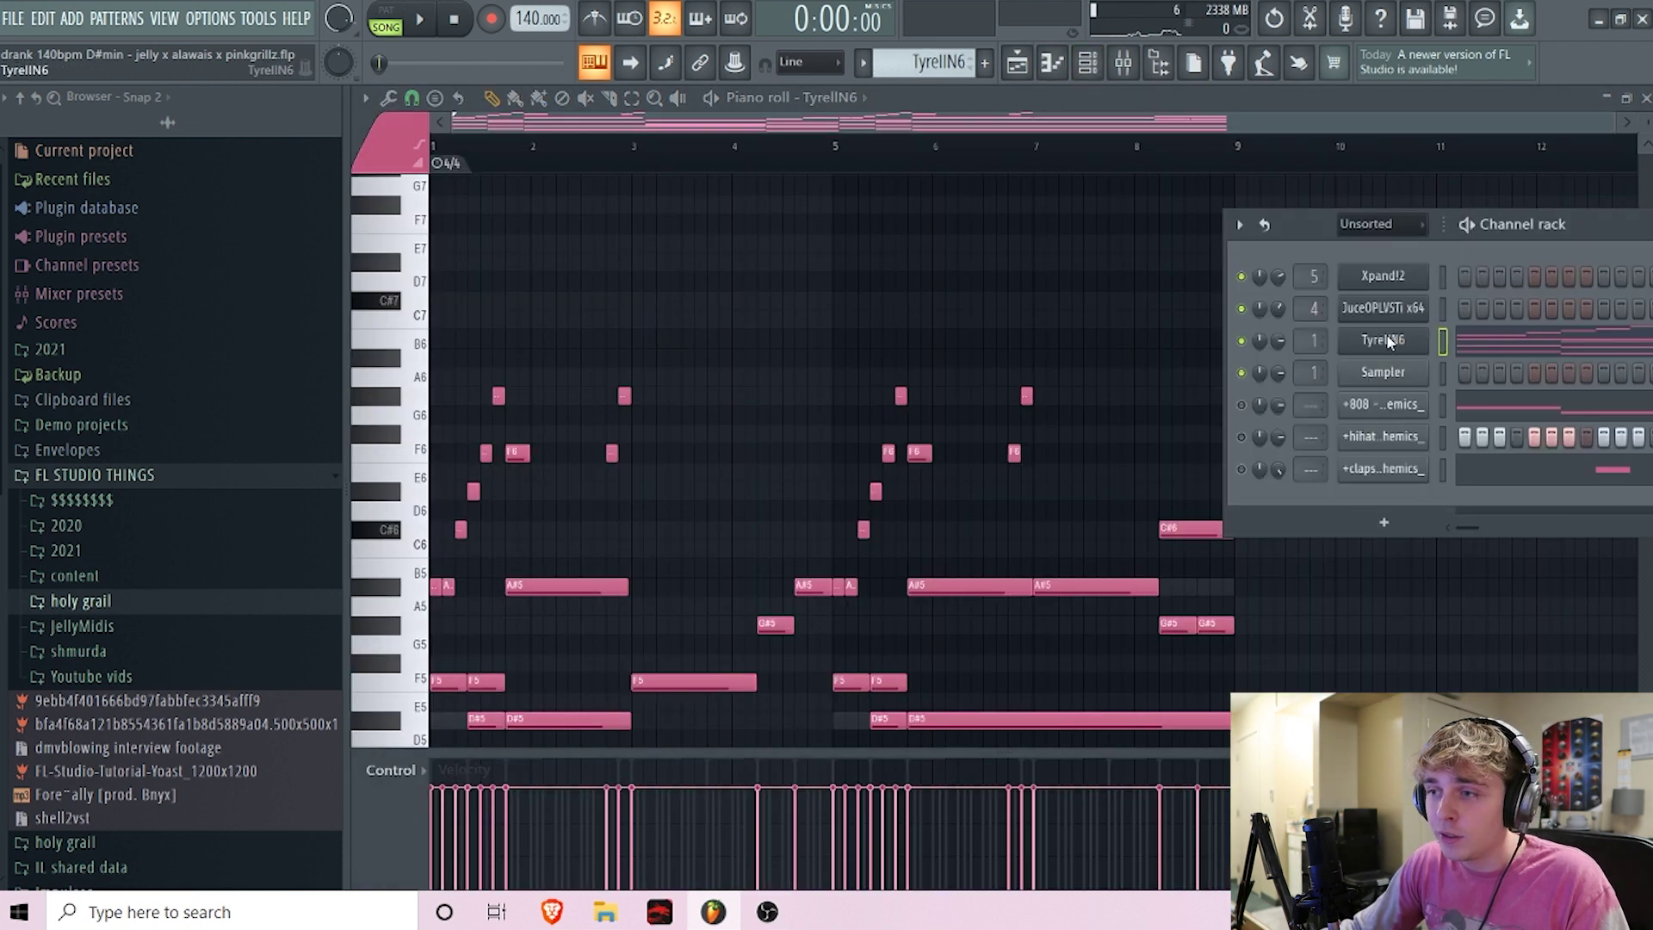
left_click(1382, 341)
left_click(923, 312)
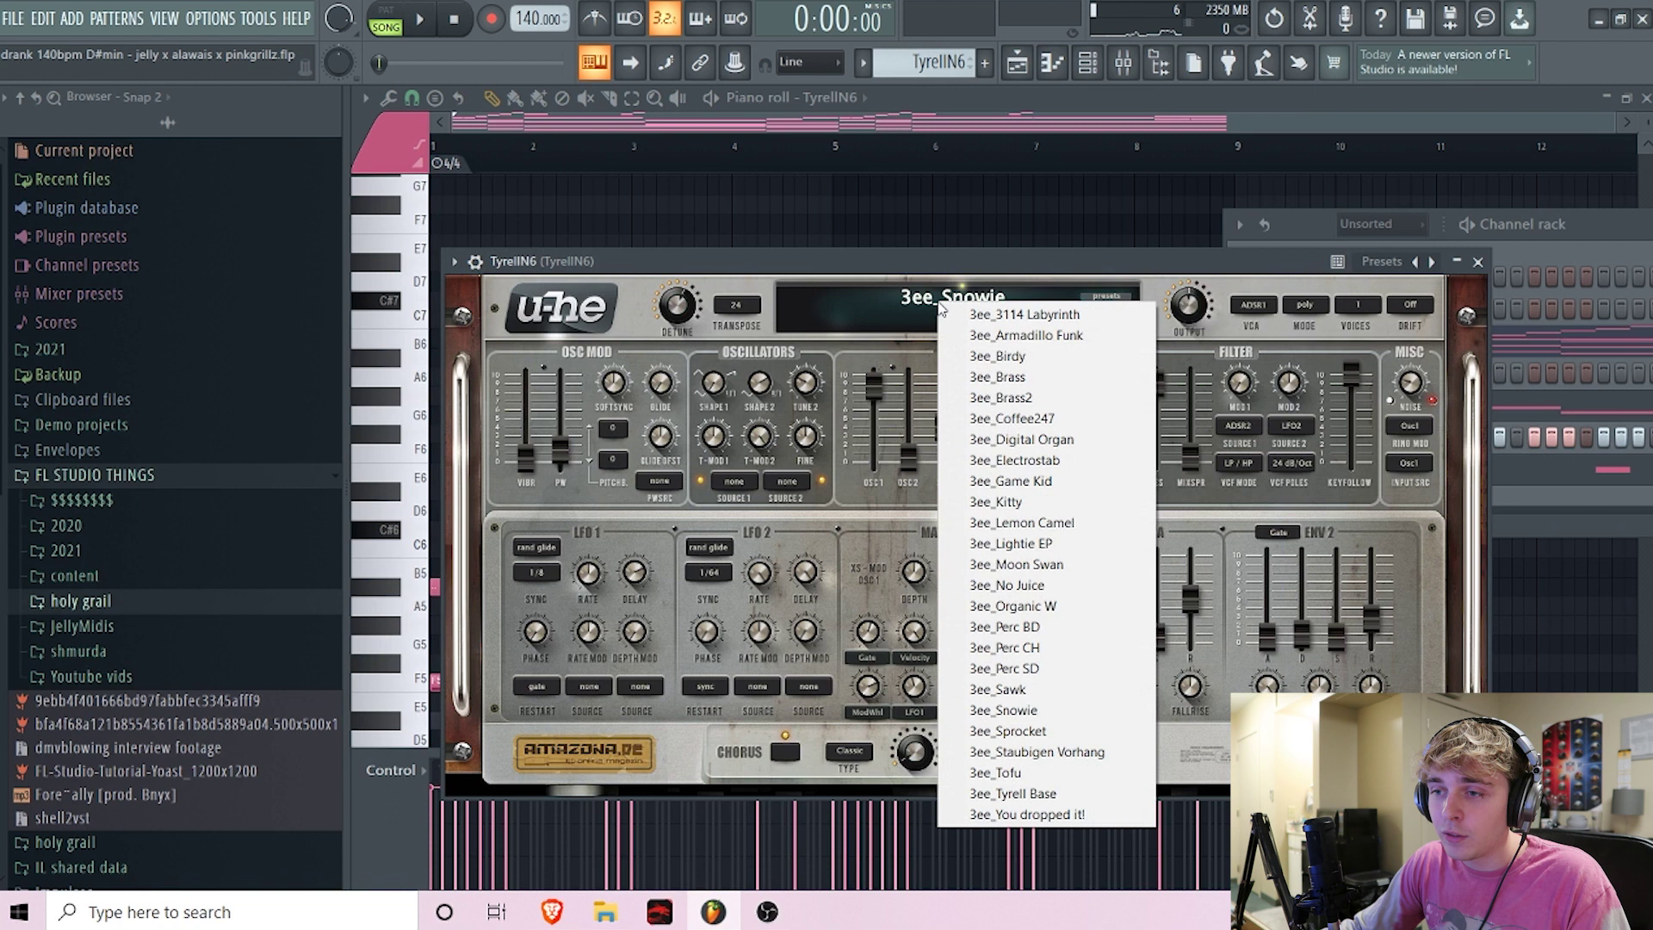
left_click(970, 299)
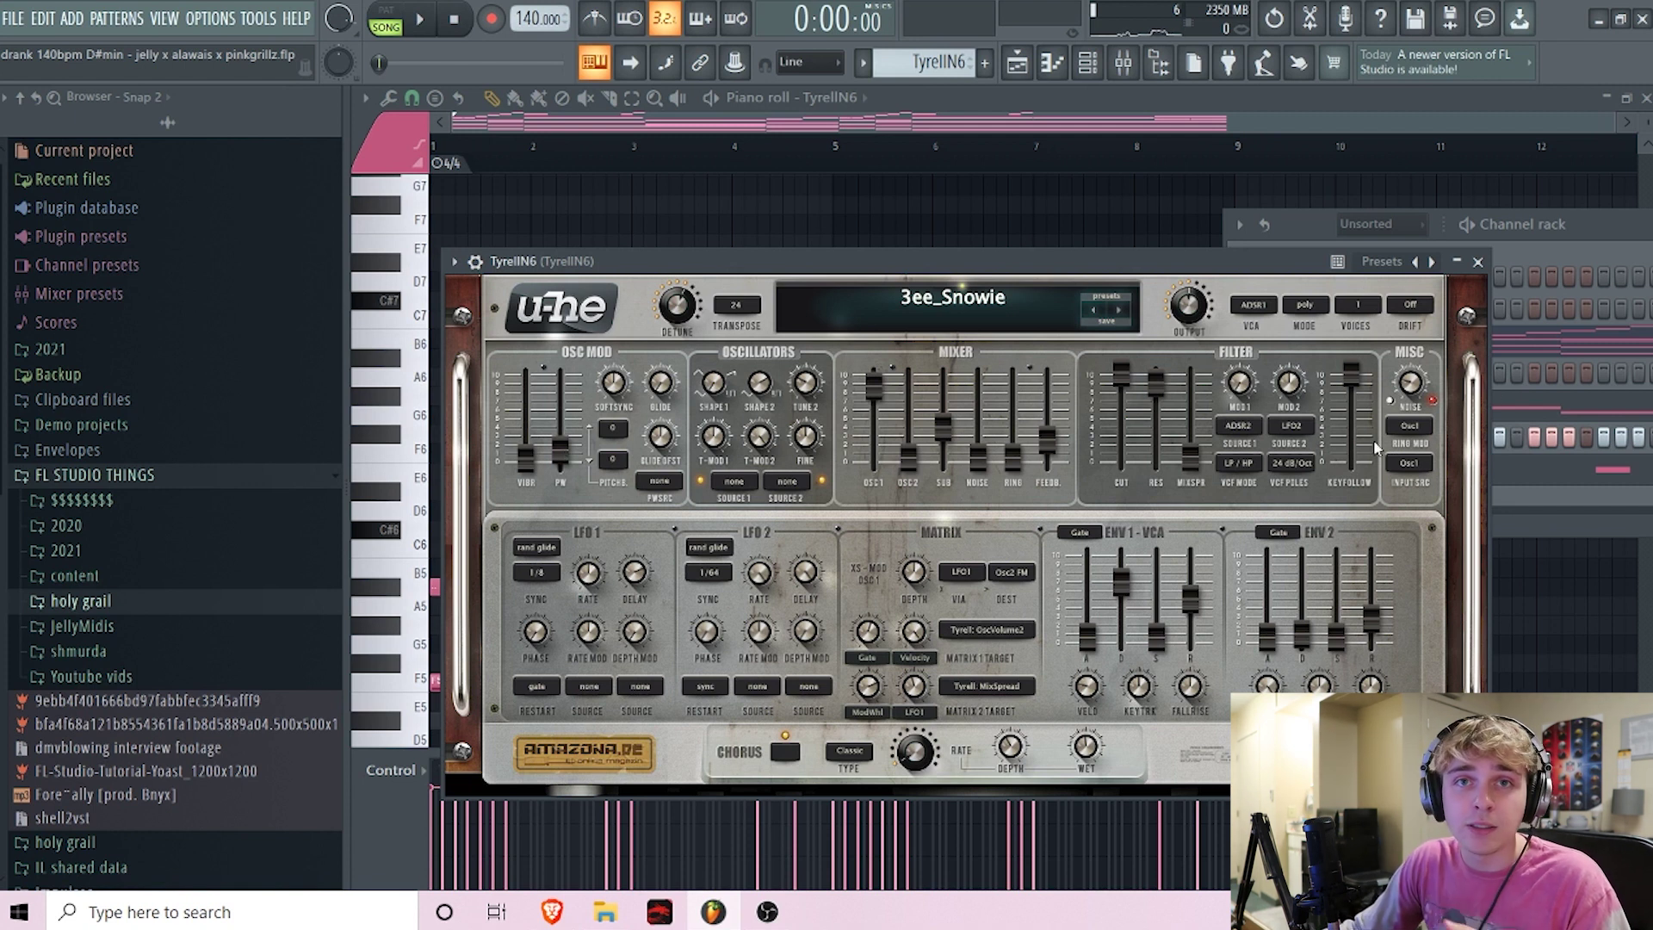
left_click(1481, 260)
- Audition TyrellN6 with a few notes, solo its channel, and play its pattern while viewing the notes in the piano roll
key("v")
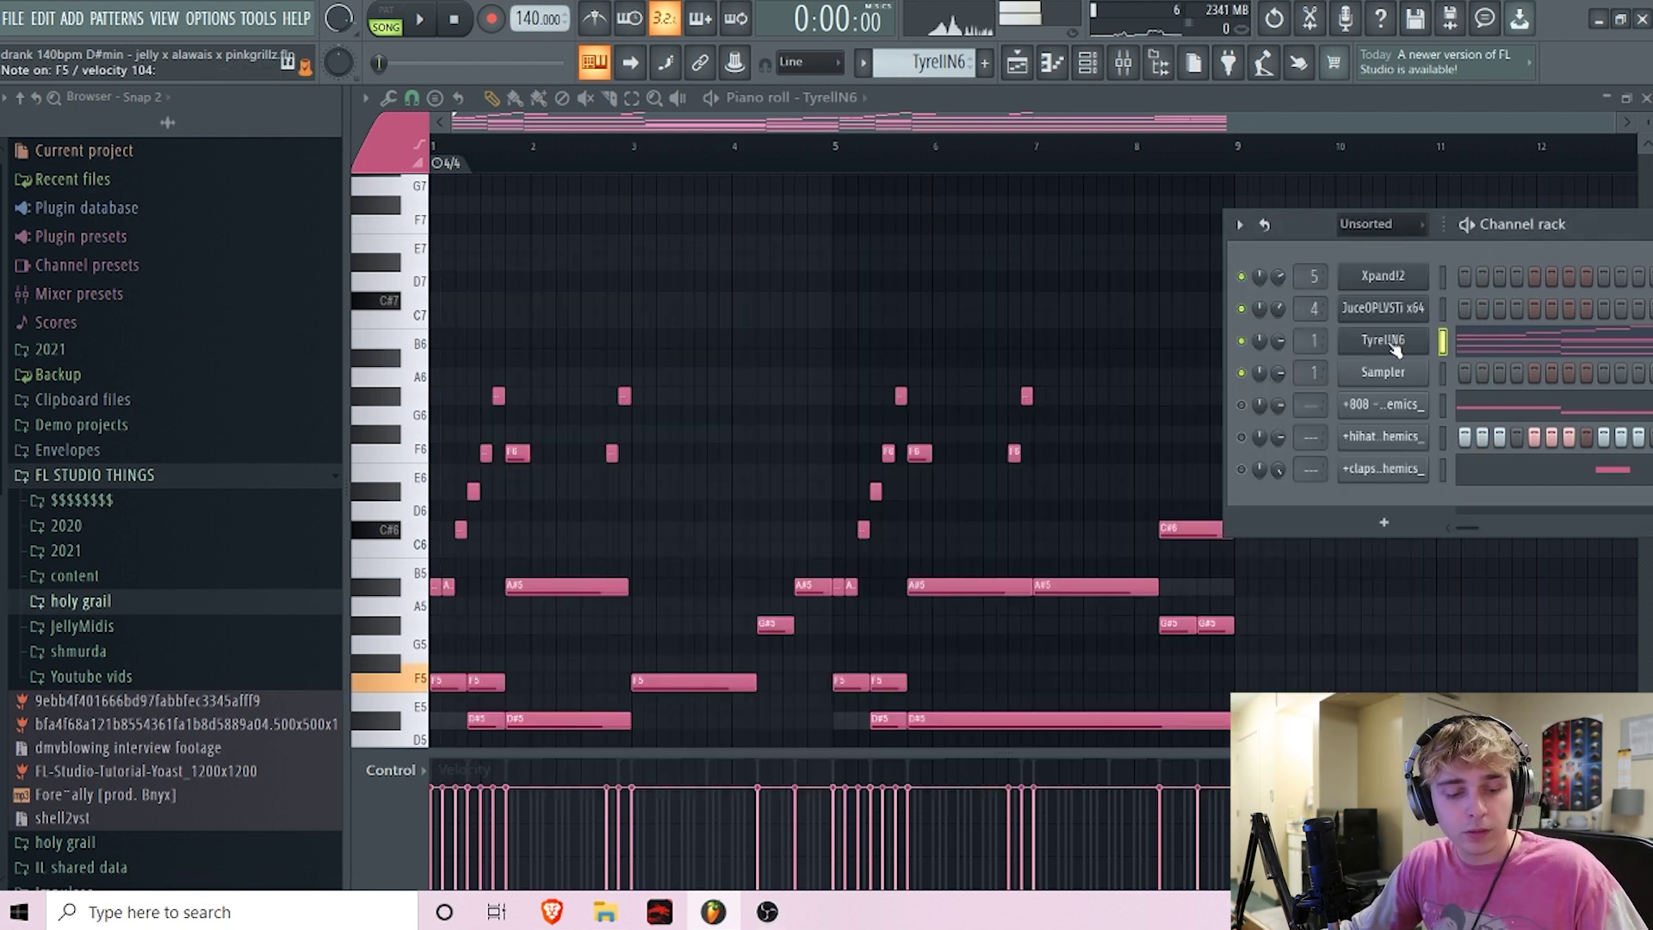
key("c")
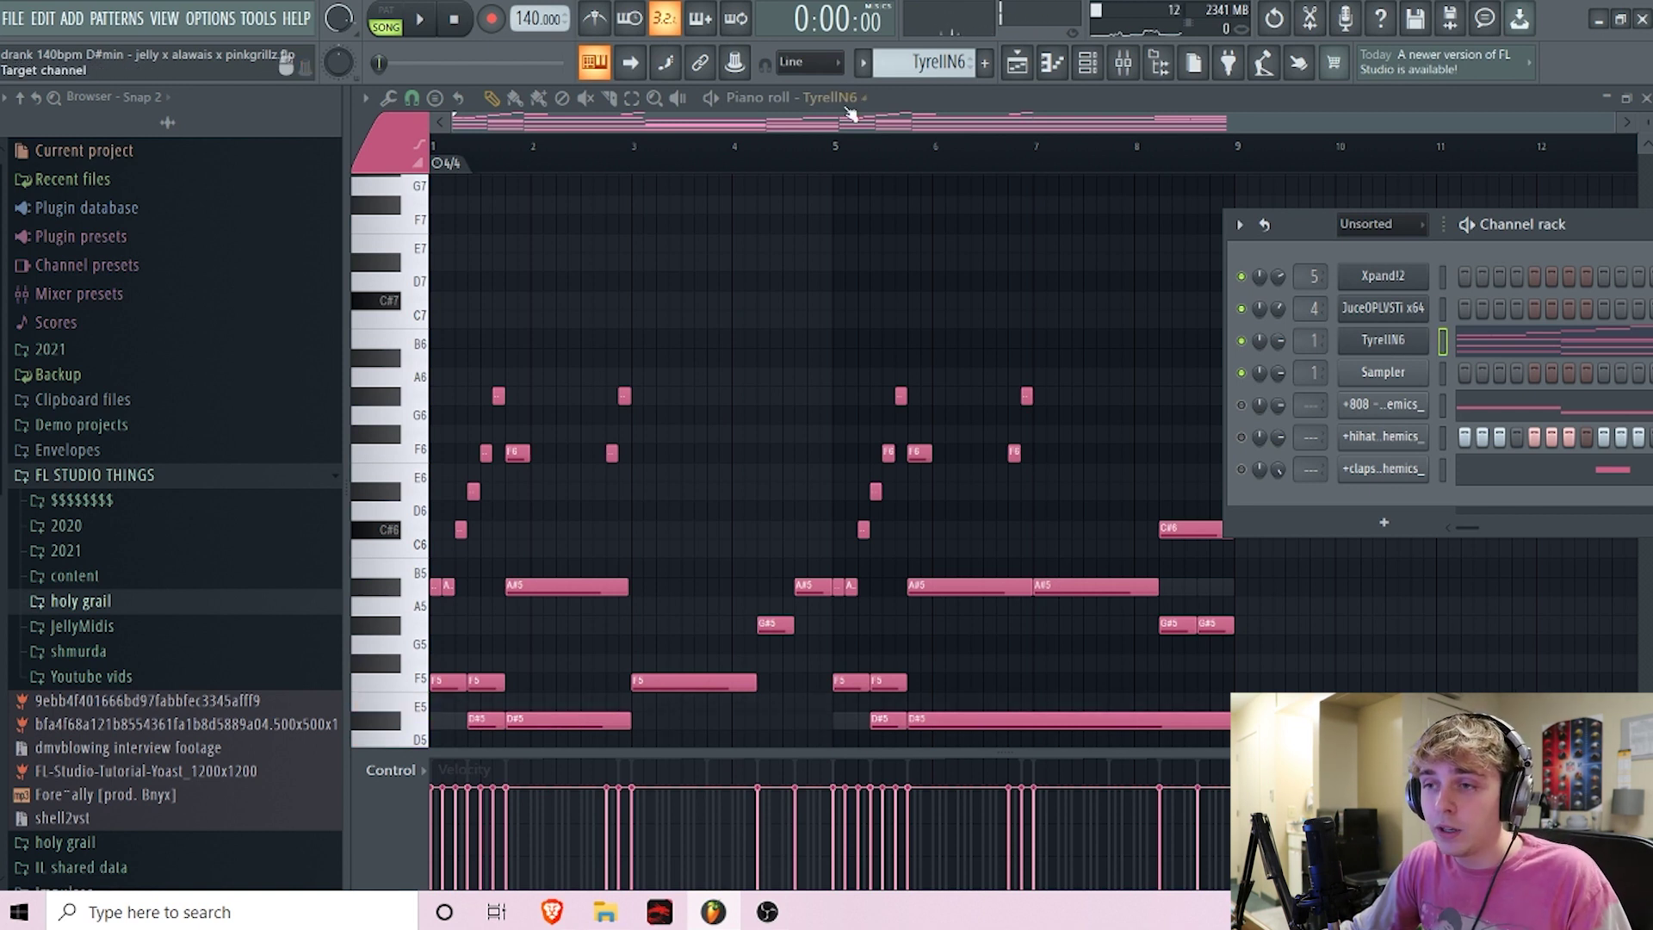
scroll(1032, 293, "down", 5)
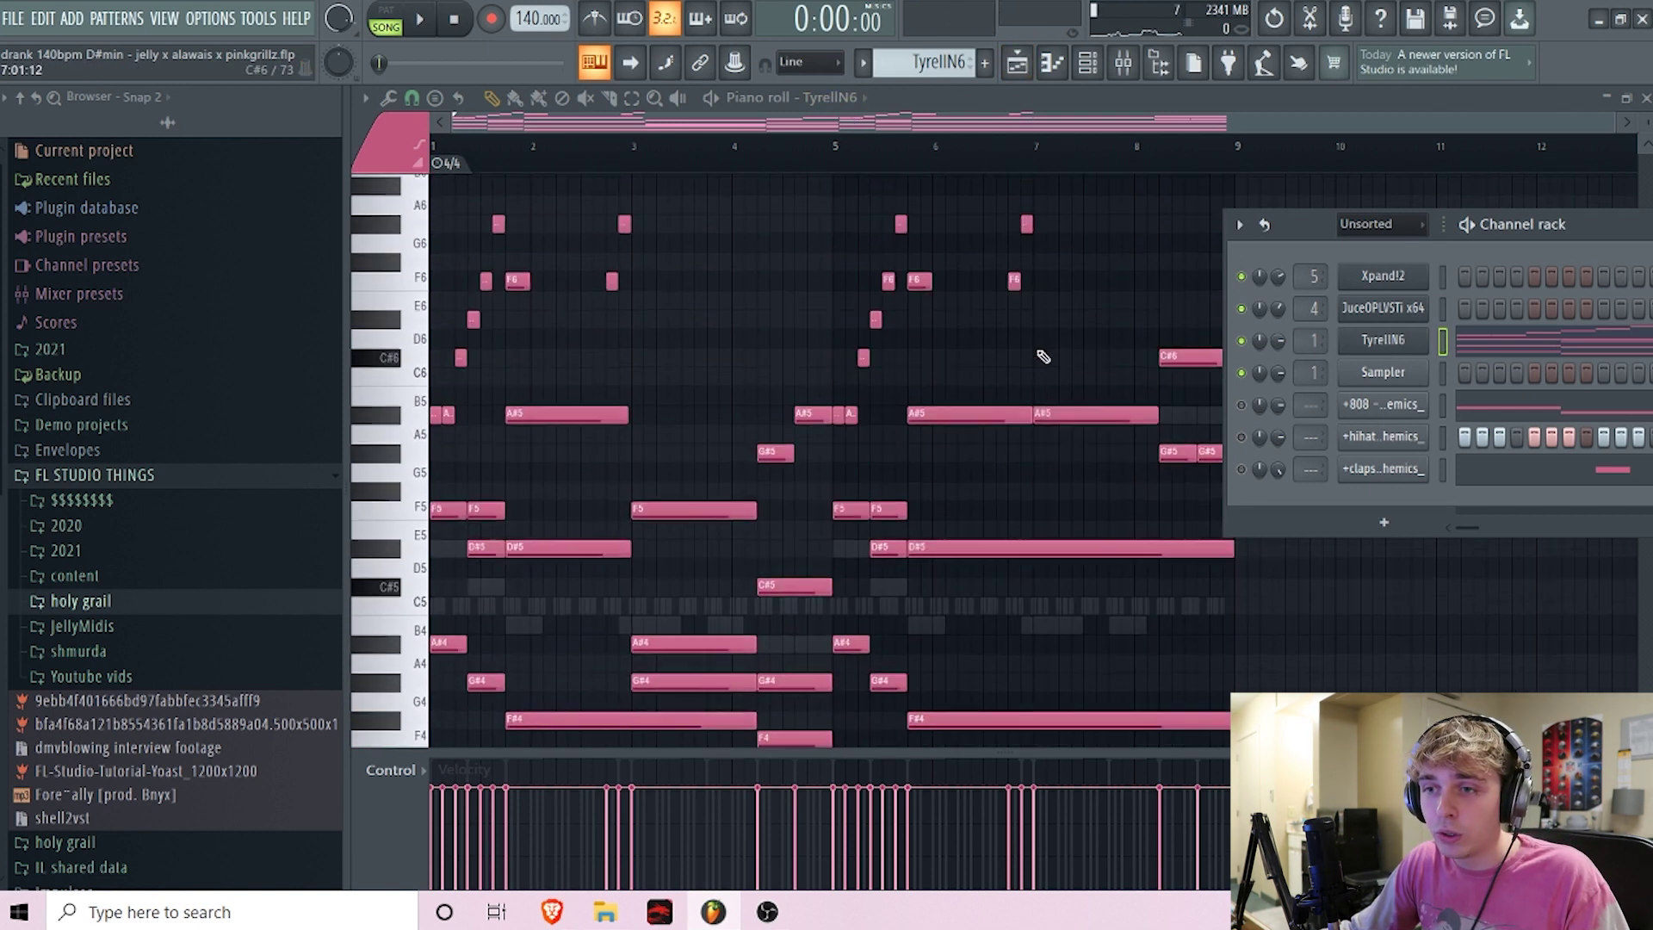
left_click(1242, 341, "ctrl")
key("space")
scroll(1158, 468, "up", 3)
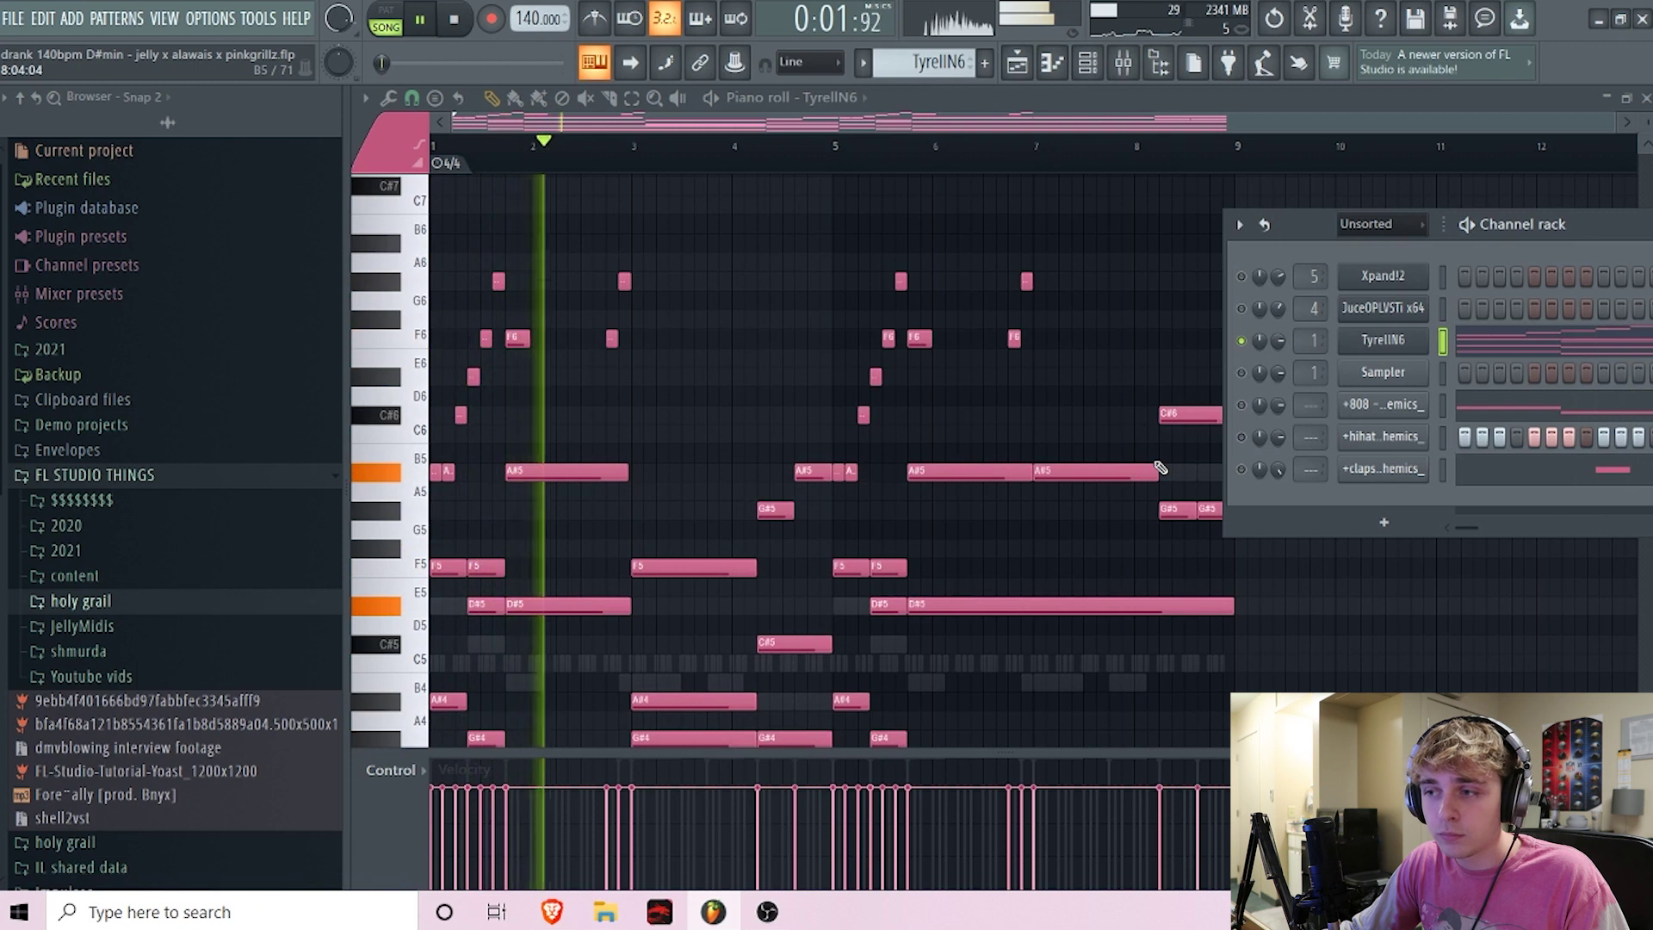
scroll(1160, 467, "down", 3)
scroll(1160, 468, "up", 3)
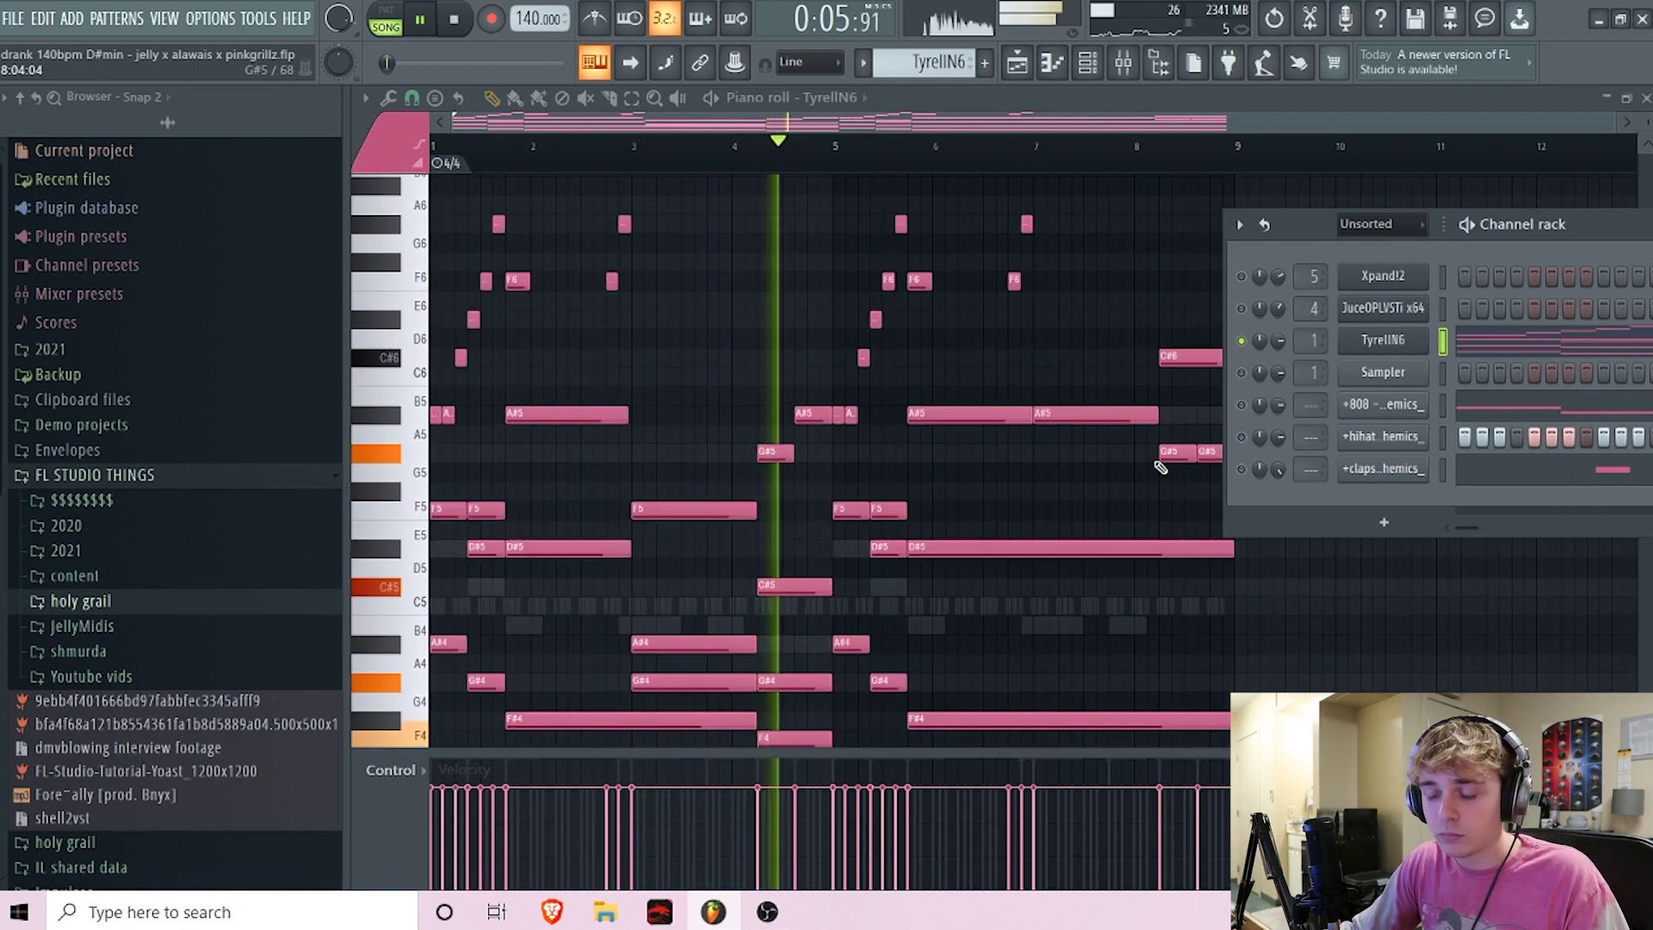
- Look over the TyrellN6 pattern's higher and lower notes in the piano roll while it plays
scroll(1160, 468, "up", 3)
scroll(1166, 478, "down", 6)
scroll(1172, 485, "up", 6)
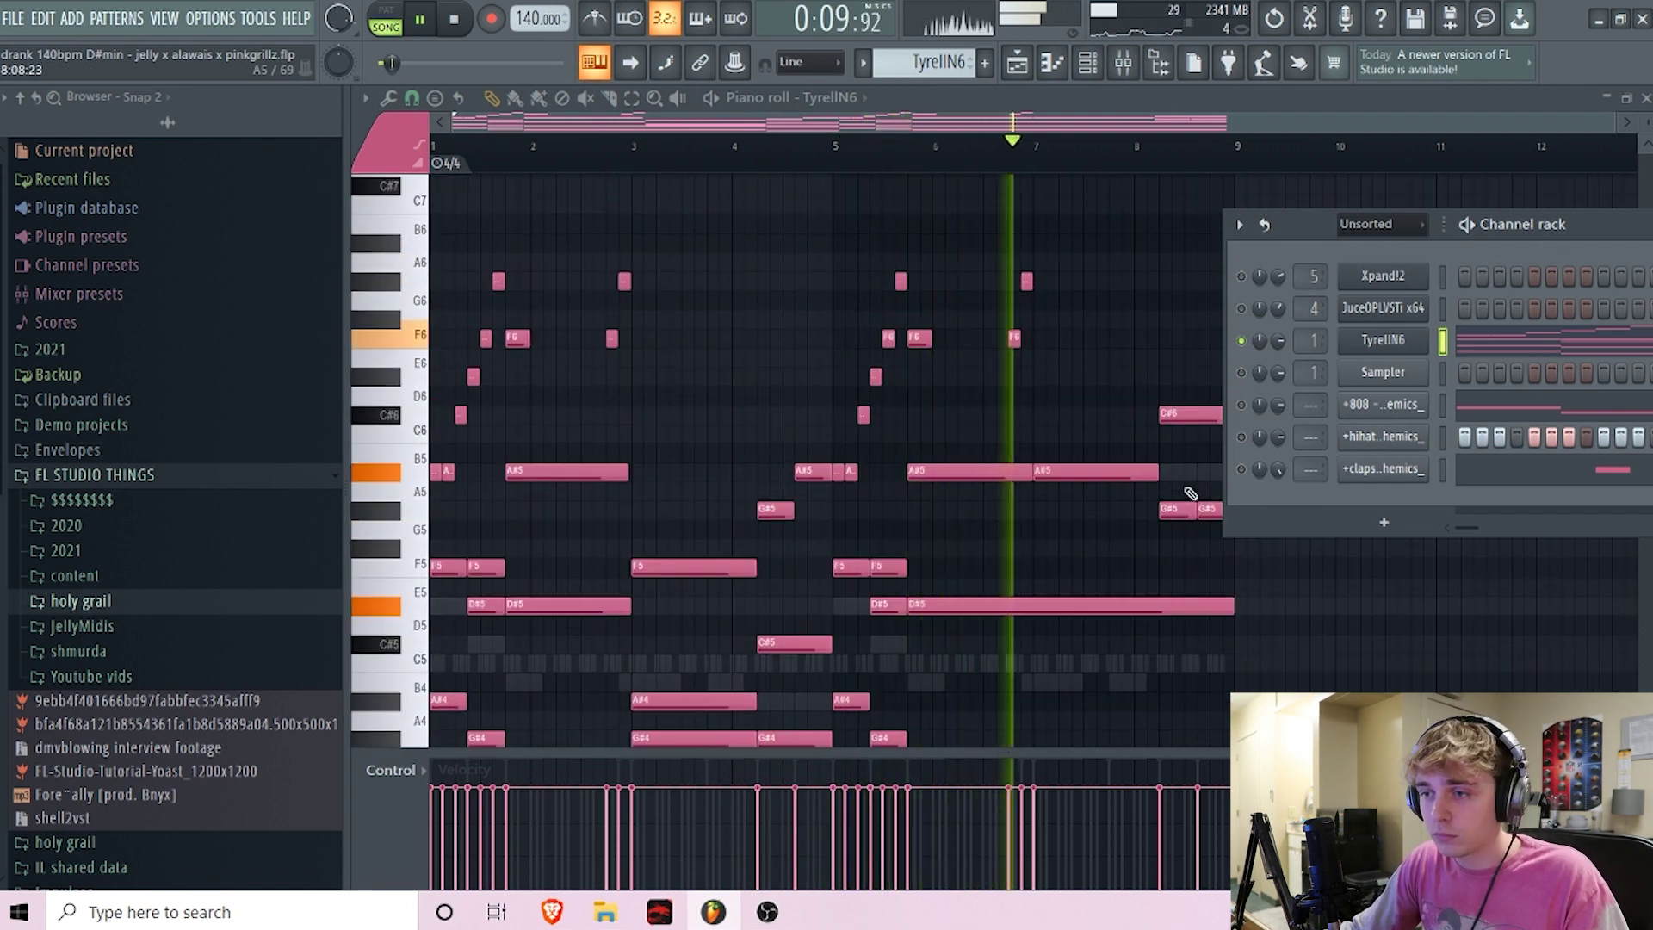
scroll(1191, 493, "down", 3)
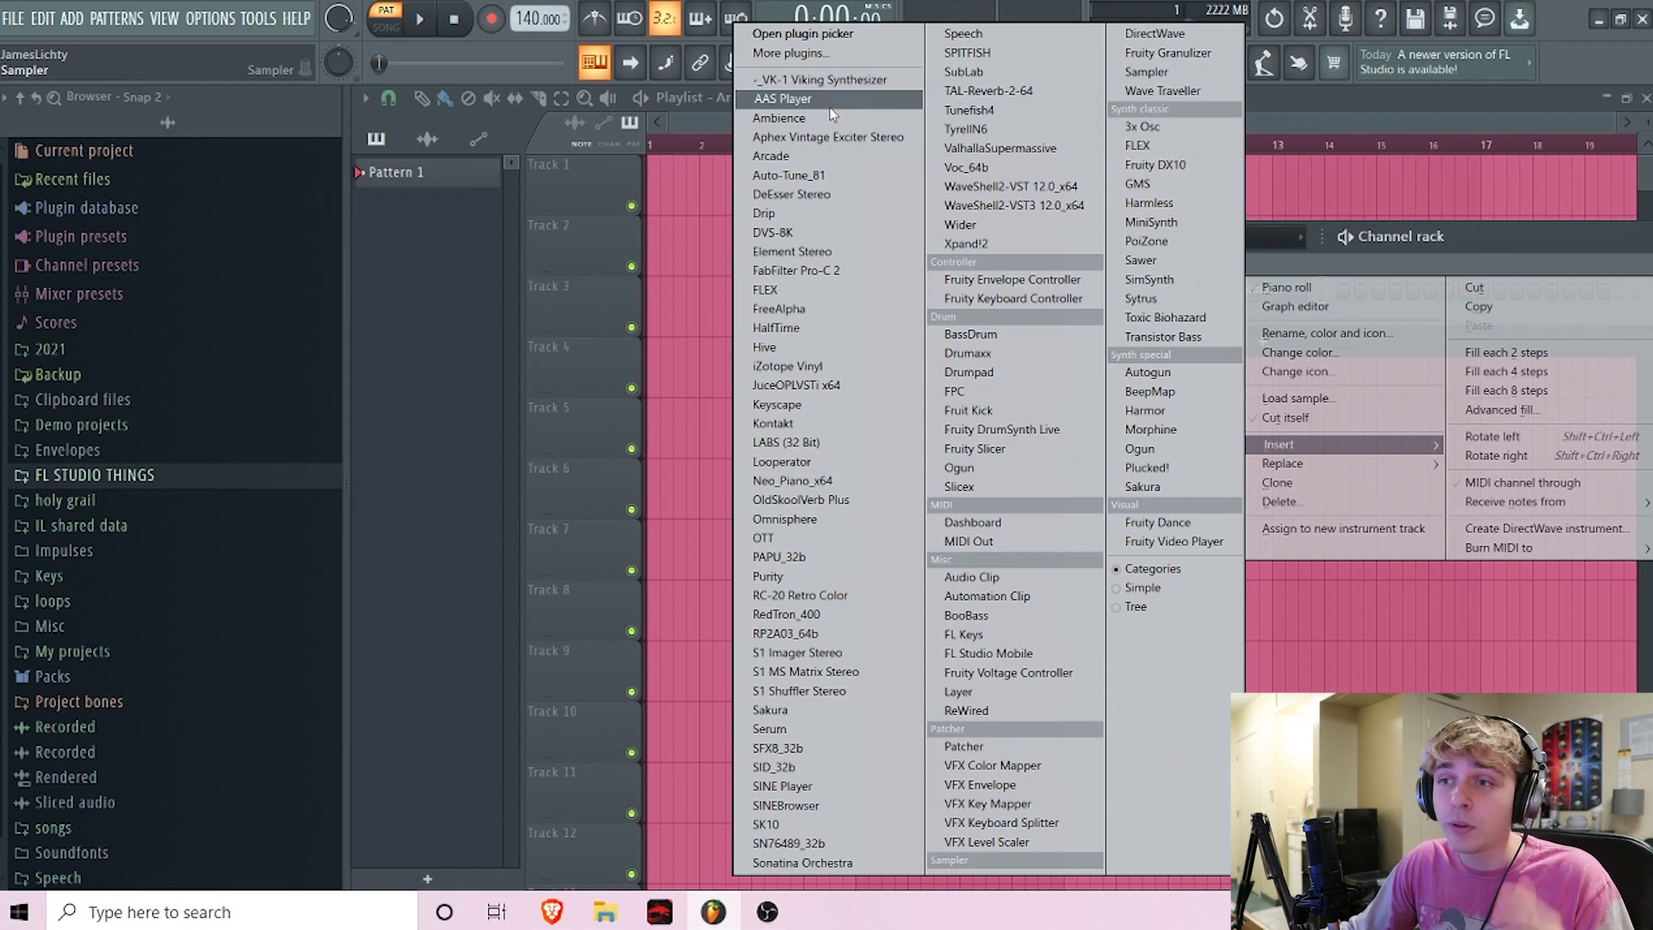
- Insert an AAS Player as a new channel and load the preset Kitchen Poltergeist from the Swatches bank
left_click(829, 107)
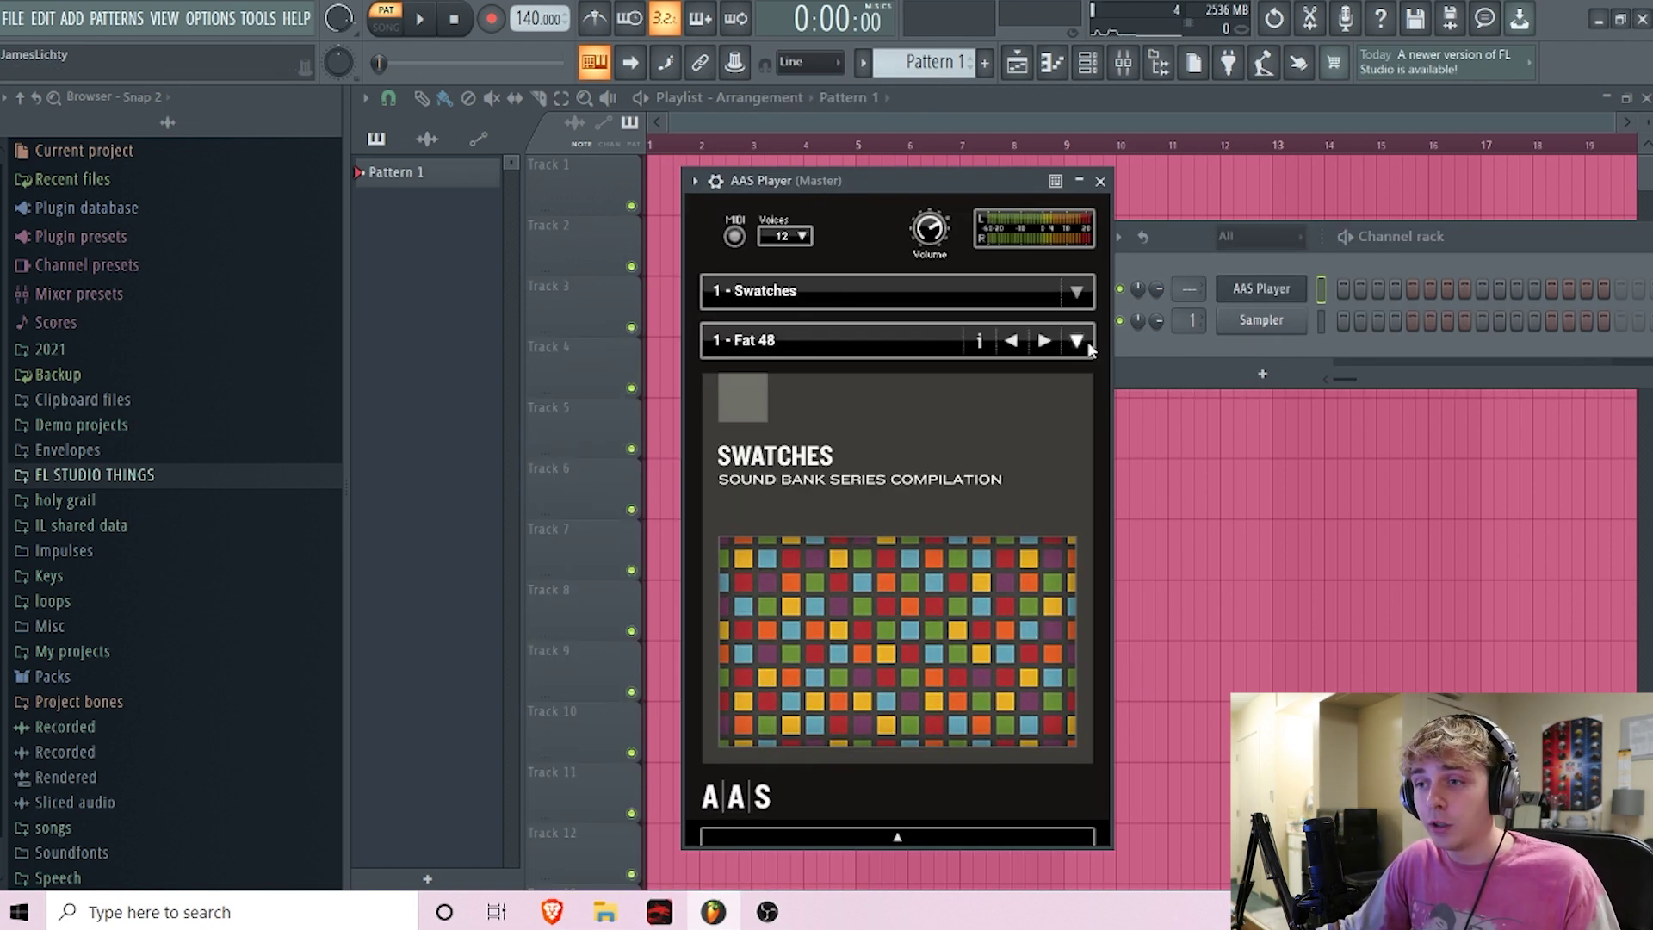
left_click(1087, 341)
scroll(1050, 415, "down", 6)
left_click_drag(1077, 379, 1082, 476)
left_click(844, 540)
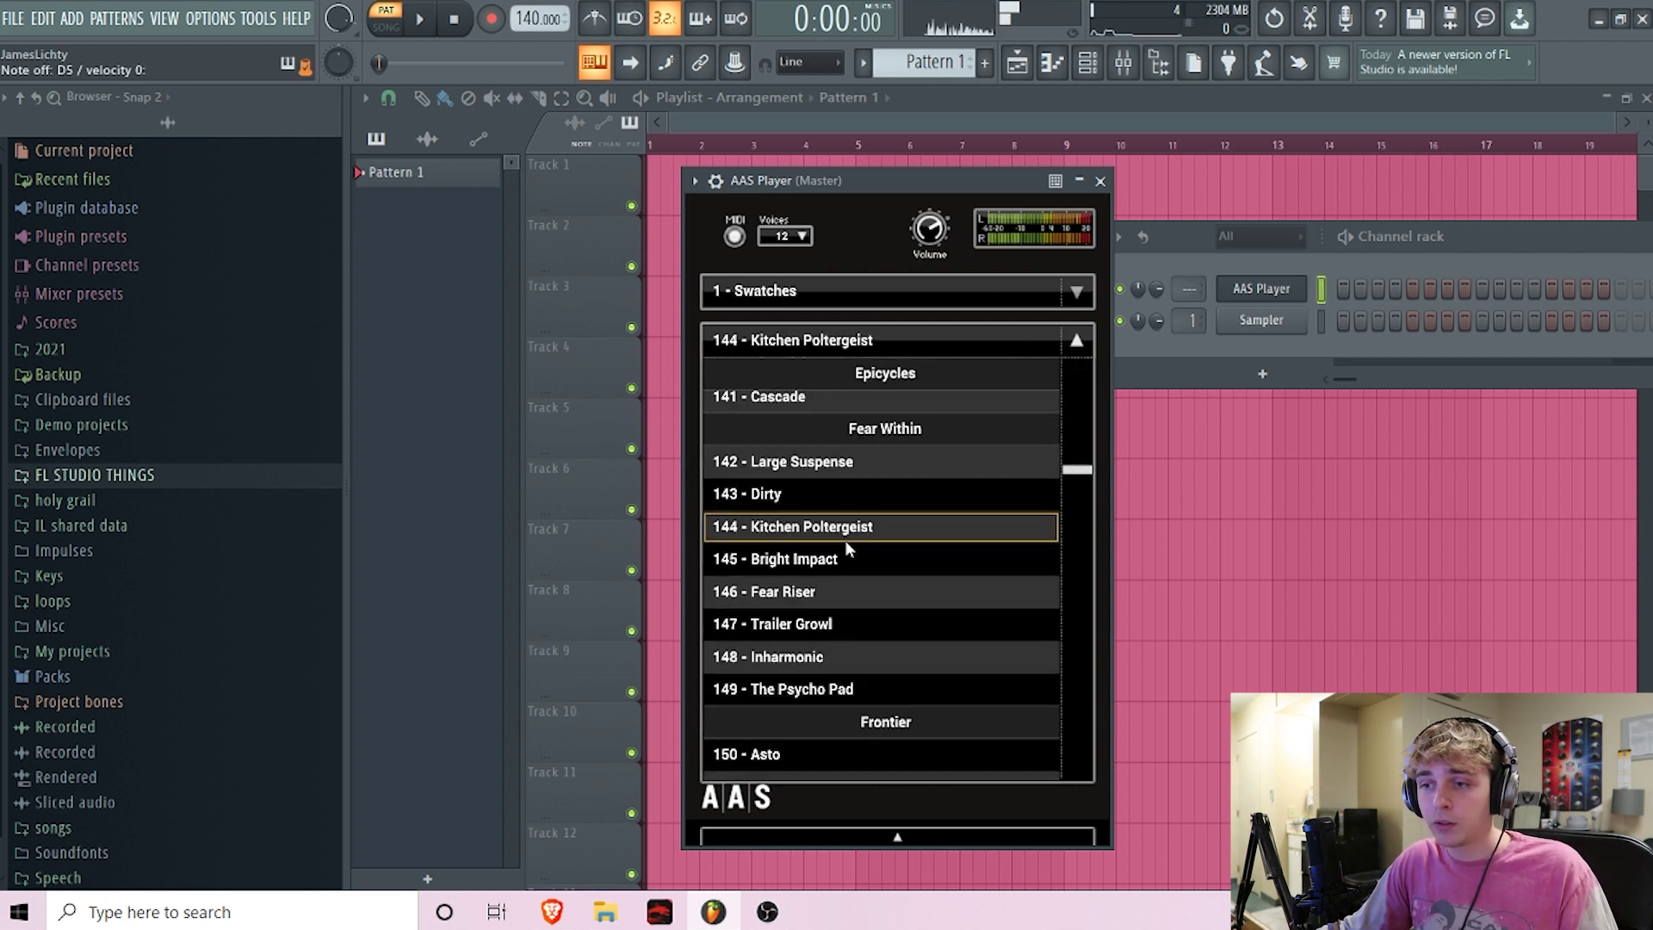
- Audition the Swatches presets Bright Impact, Fear Riser and Trailer Growl in AAS Player
left_click(833, 559)
left_click(835, 592)
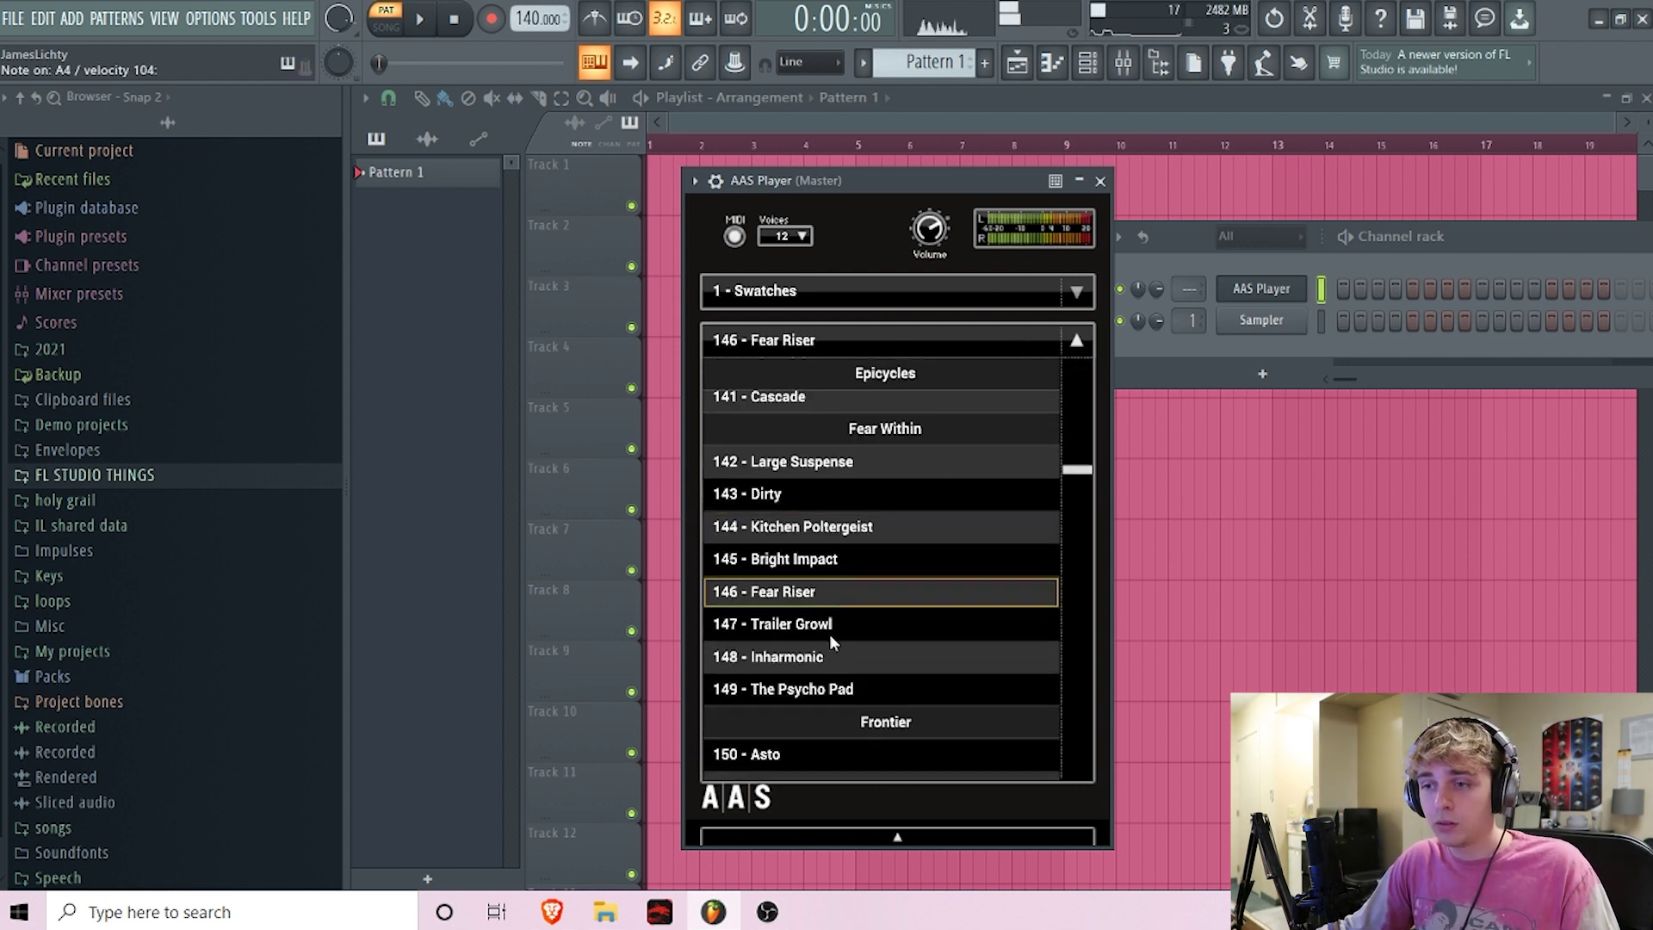
left_click(830, 628)
- Browse further down the Swatches bank and audition the Octagon preset Digital Harp
scroll(1076, 534, "down", 12)
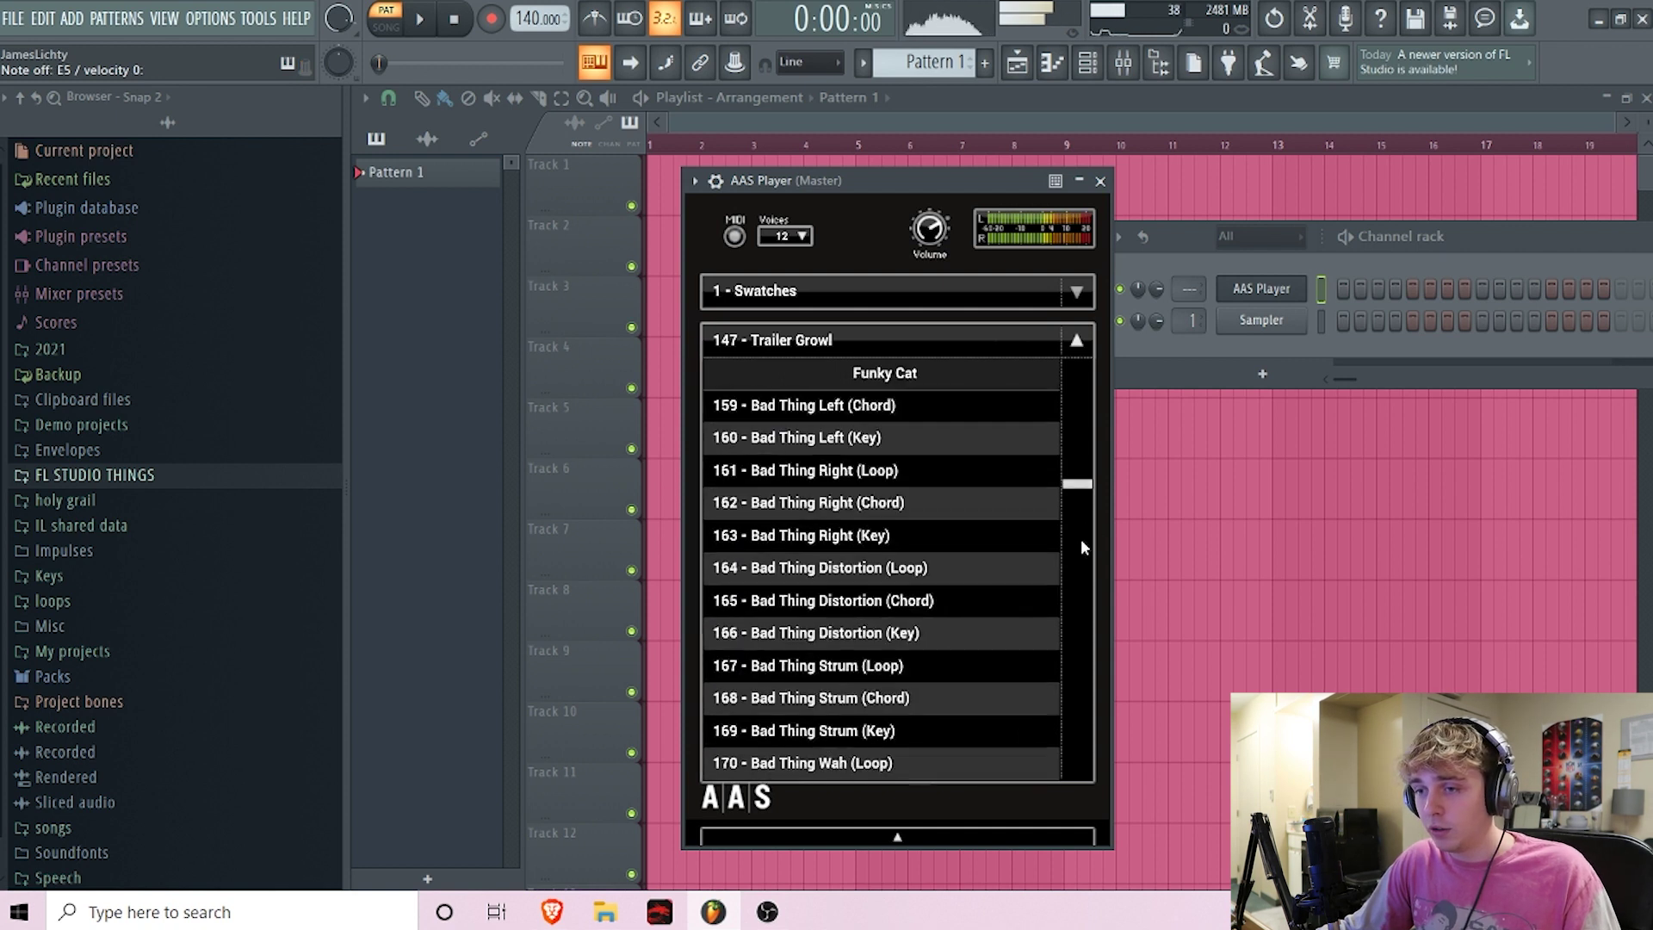
left_click_drag(1076, 534, 1077, 605)
left_click(831, 580)
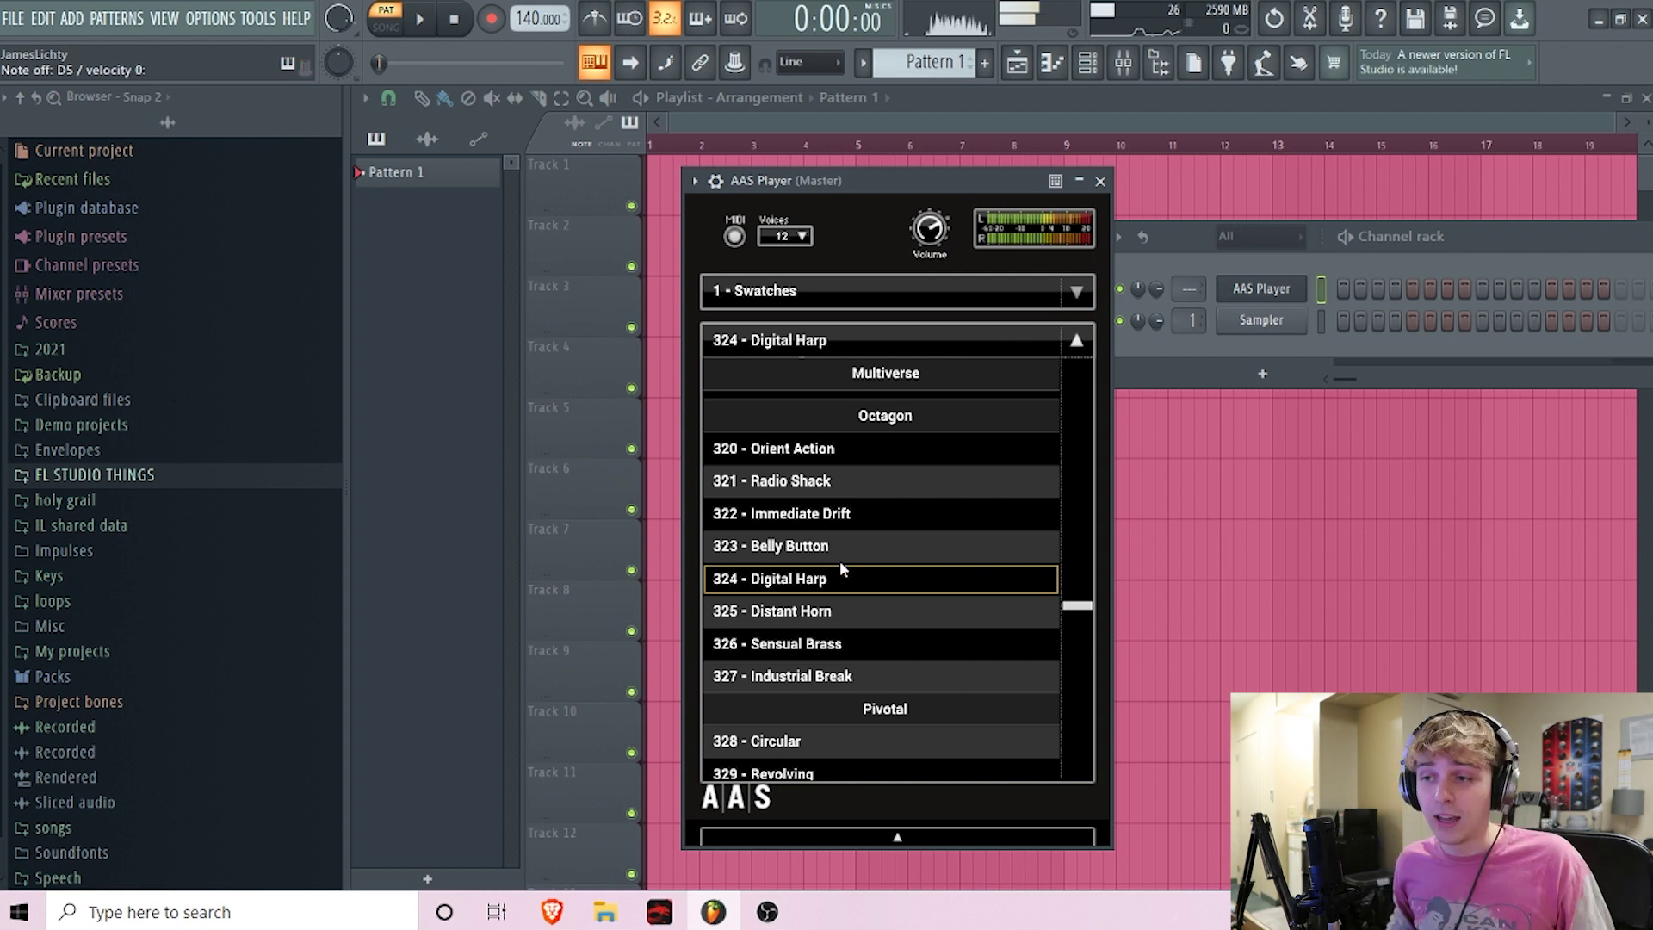
- Look through more of the Swatches preset list and remove the AAS Player channel from the project
scroll(902, 520, "down", 2)
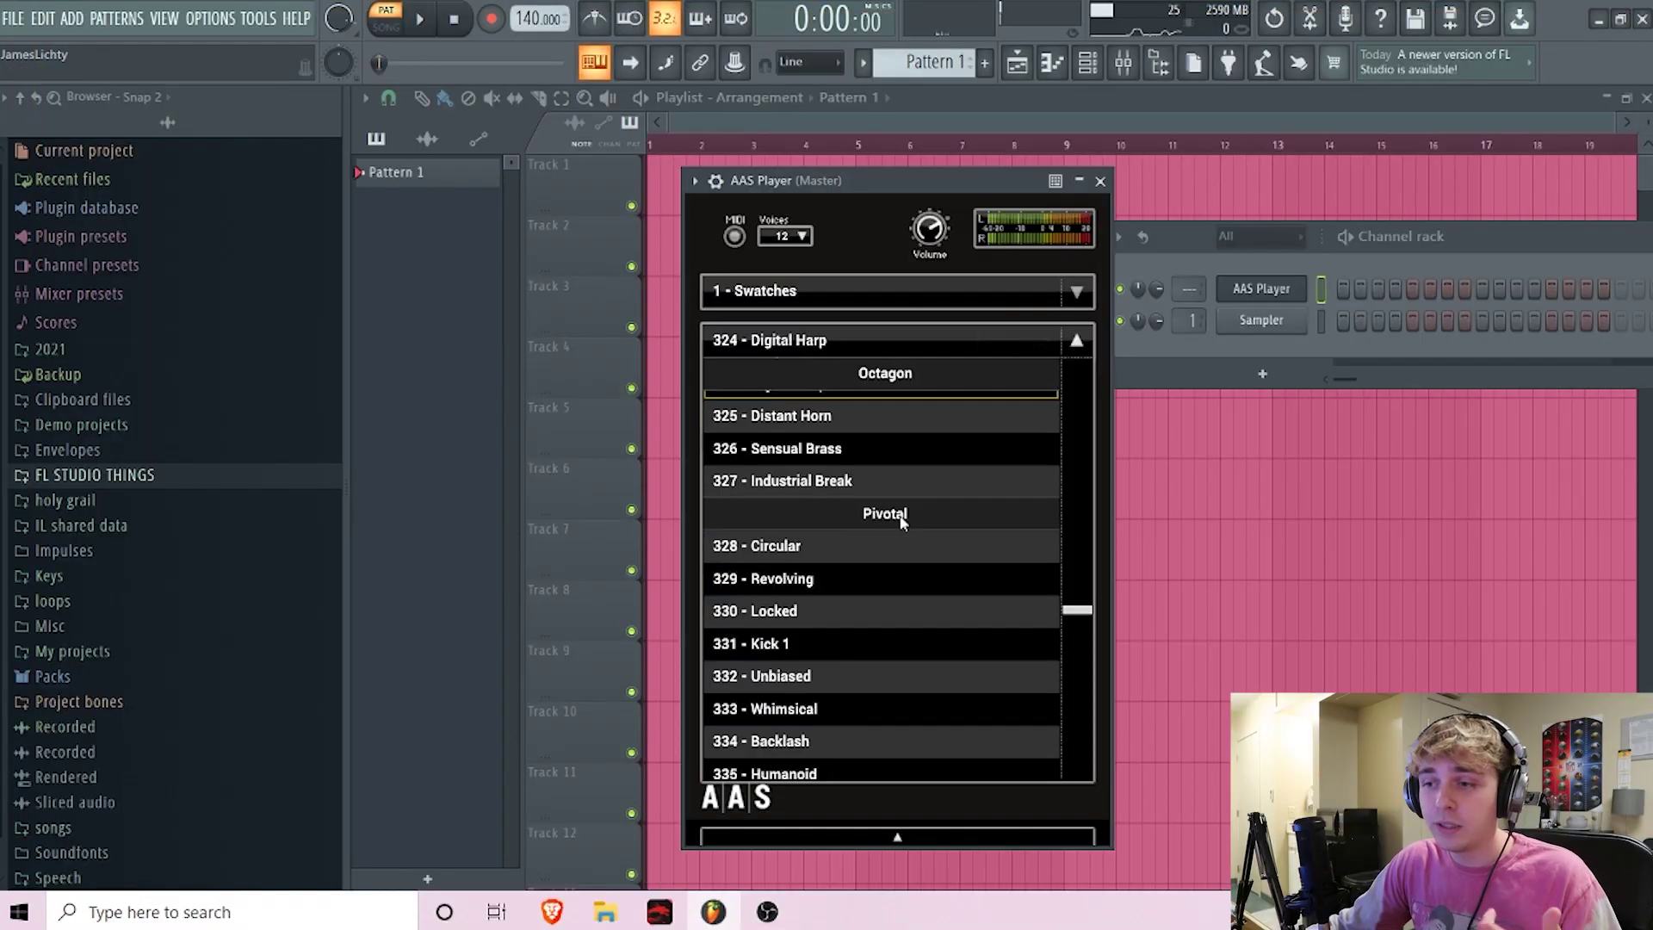
left_click_drag(1076, 613, 1072, 293)
key("ctrl+z")
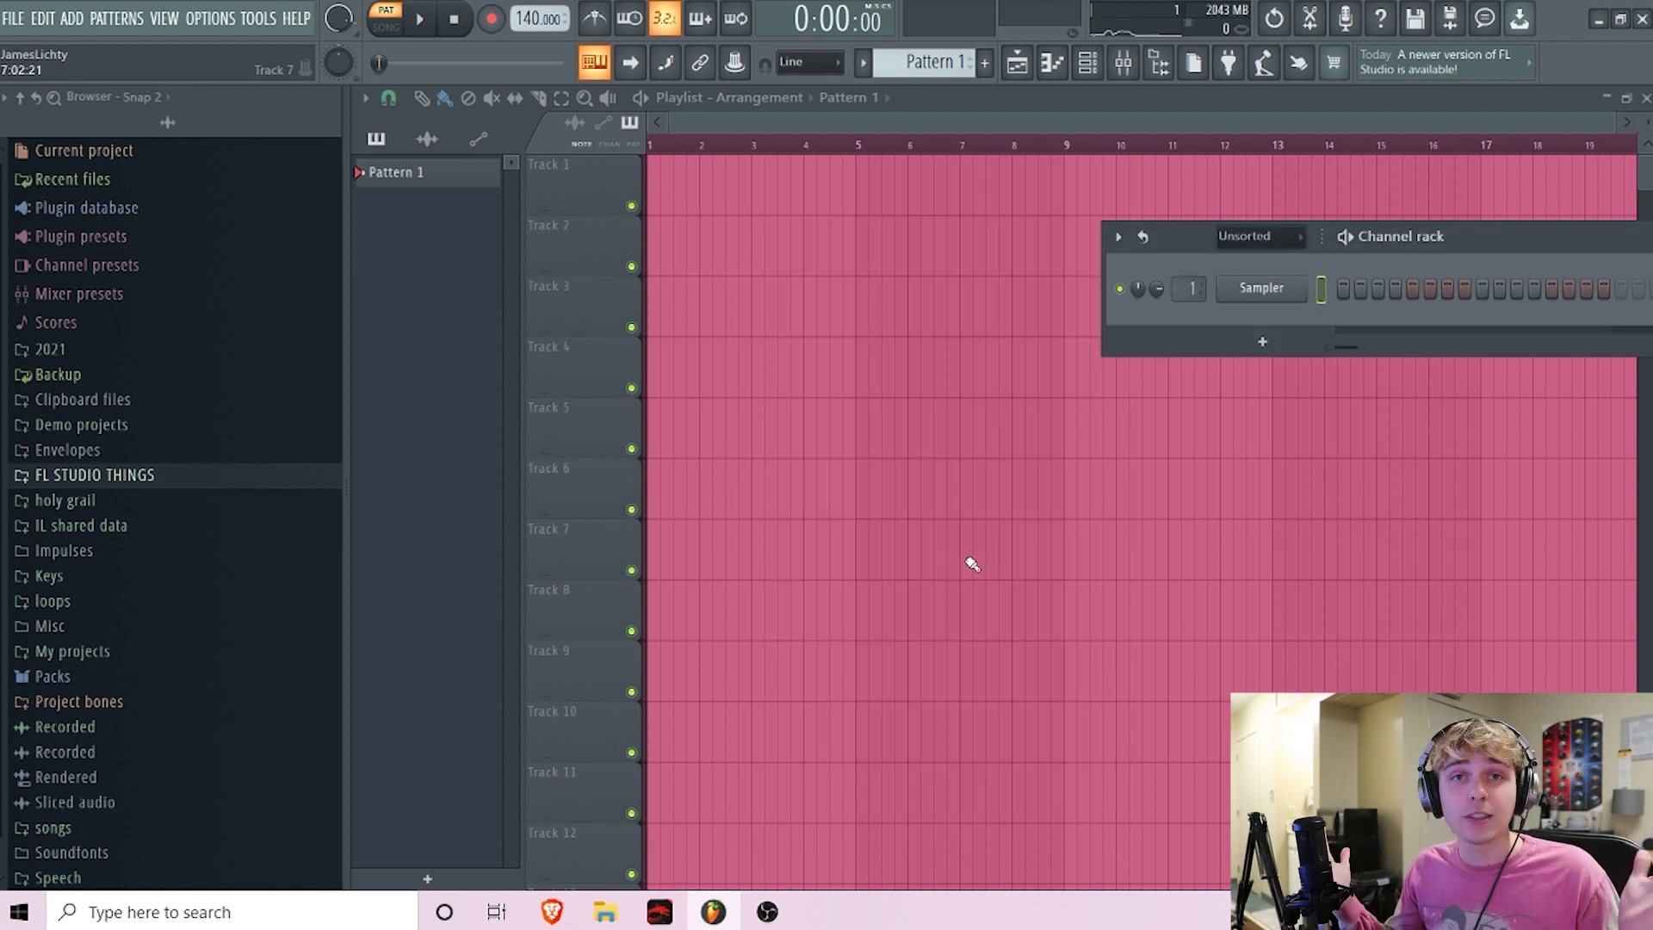